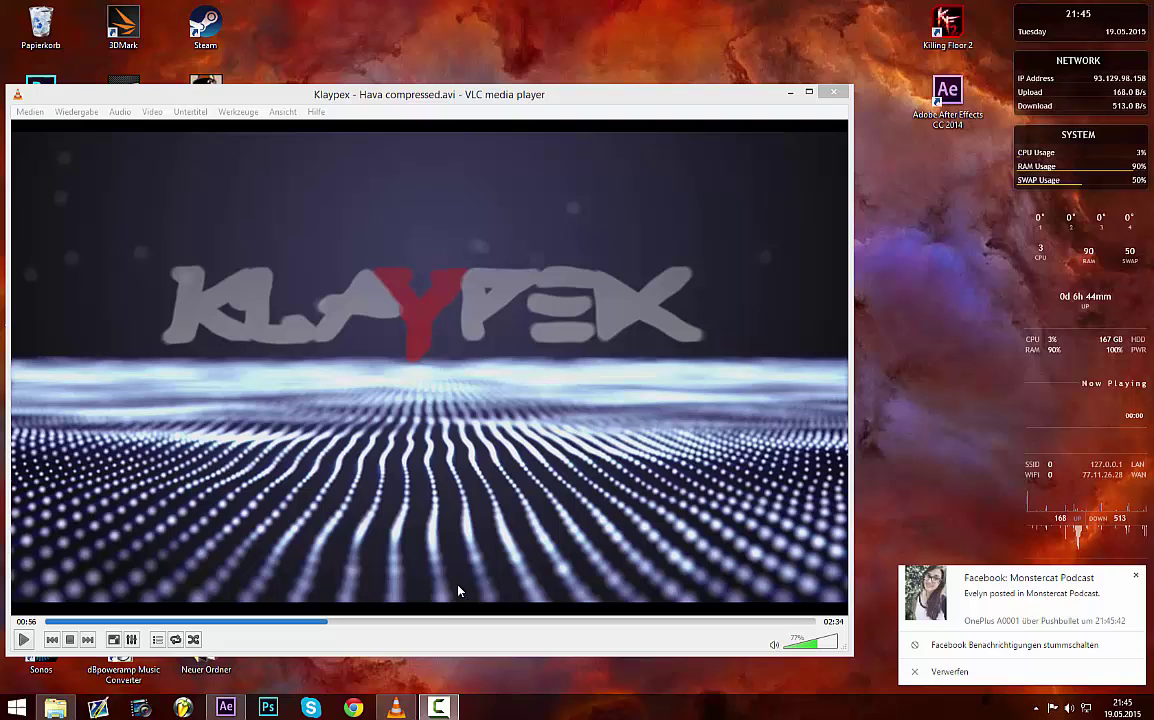
- Play the Klaypex particle-wave reference clip louder in VLC, then pause and close VLC
{"action": "left_click", "coordinate": [27, 645]}
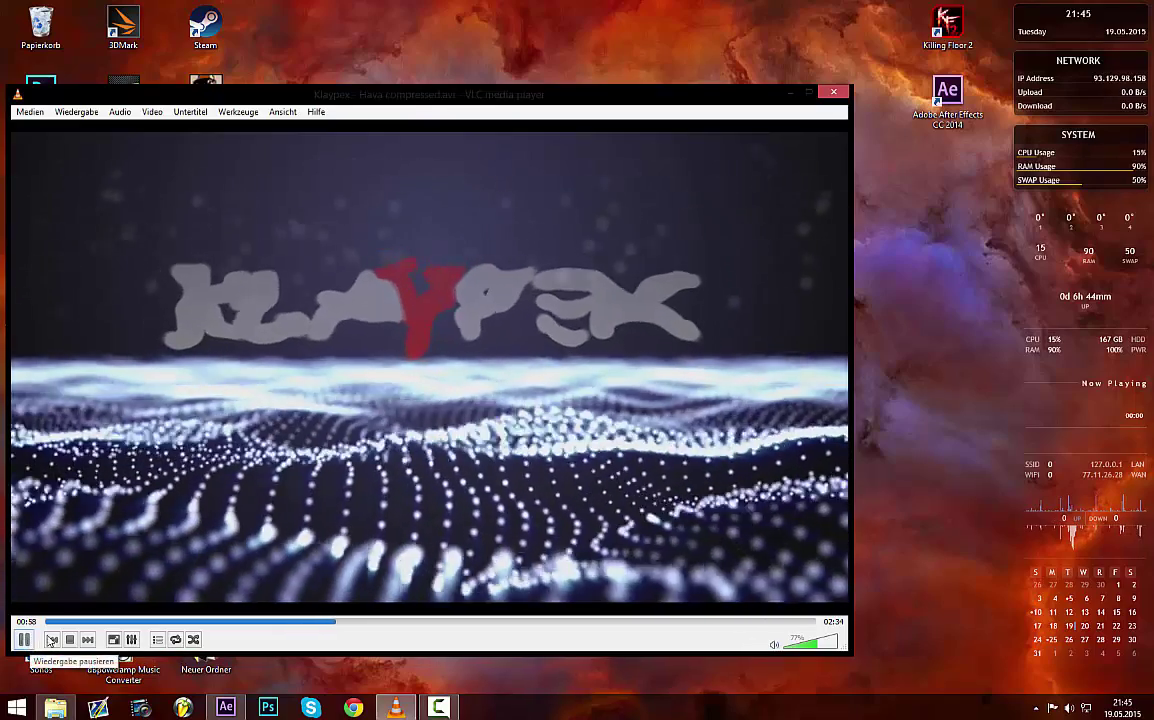
{"action": "key", "text": "ctrl+Up"}
{"action": "key", "text": "ctrl+Up"}
{"action": "key", "text": "ctrl+Up"}
{"action": "key", "text": "ctrl+Up"}
{"action": "key", "text": "ctrl+Up"}
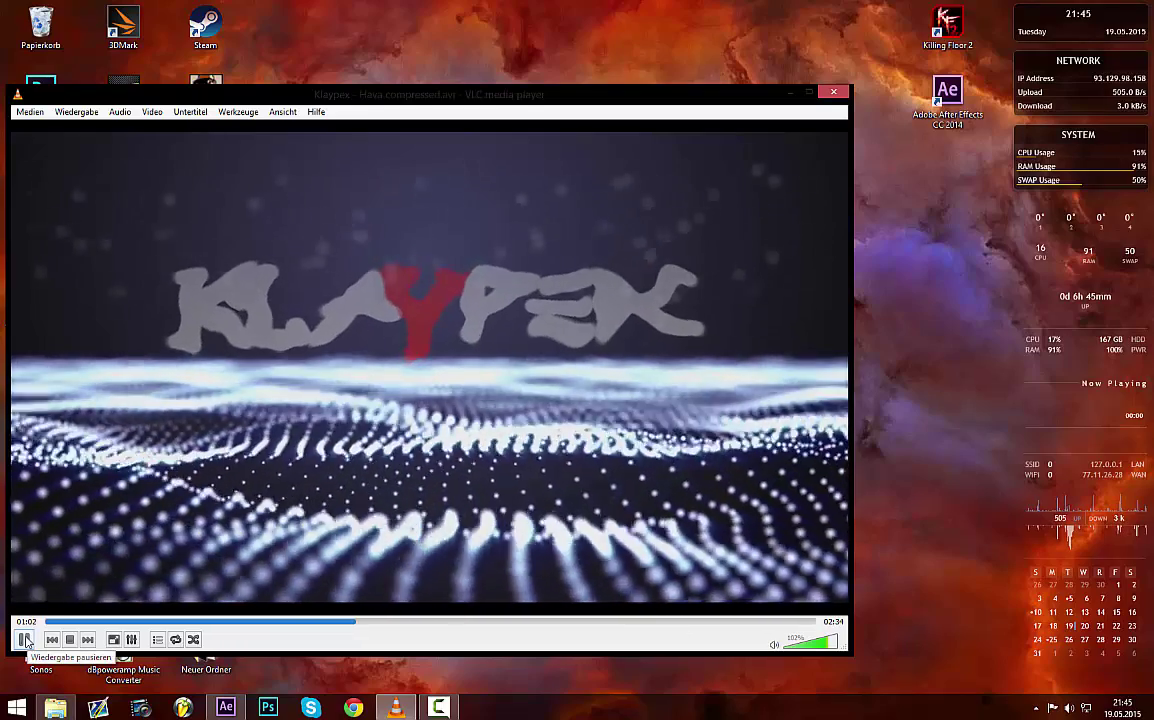
{"action": "left_click", "coordinate": [25, 640]}
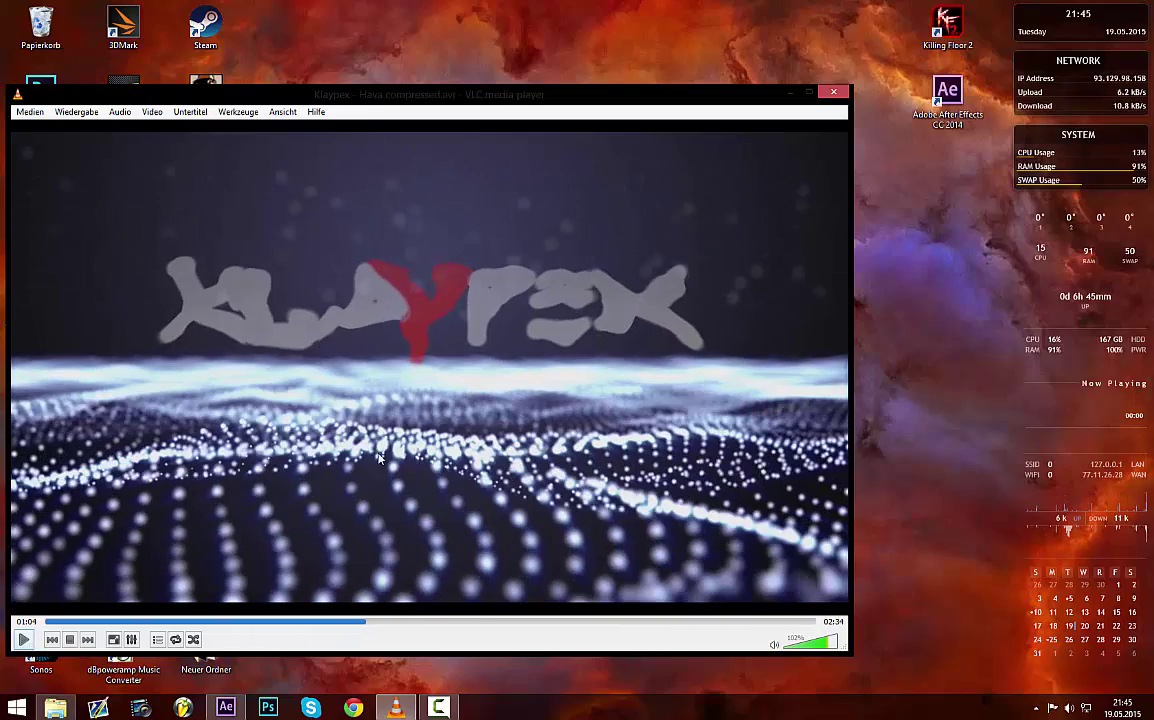
{"action": "key", "text": "ctrl+q"}
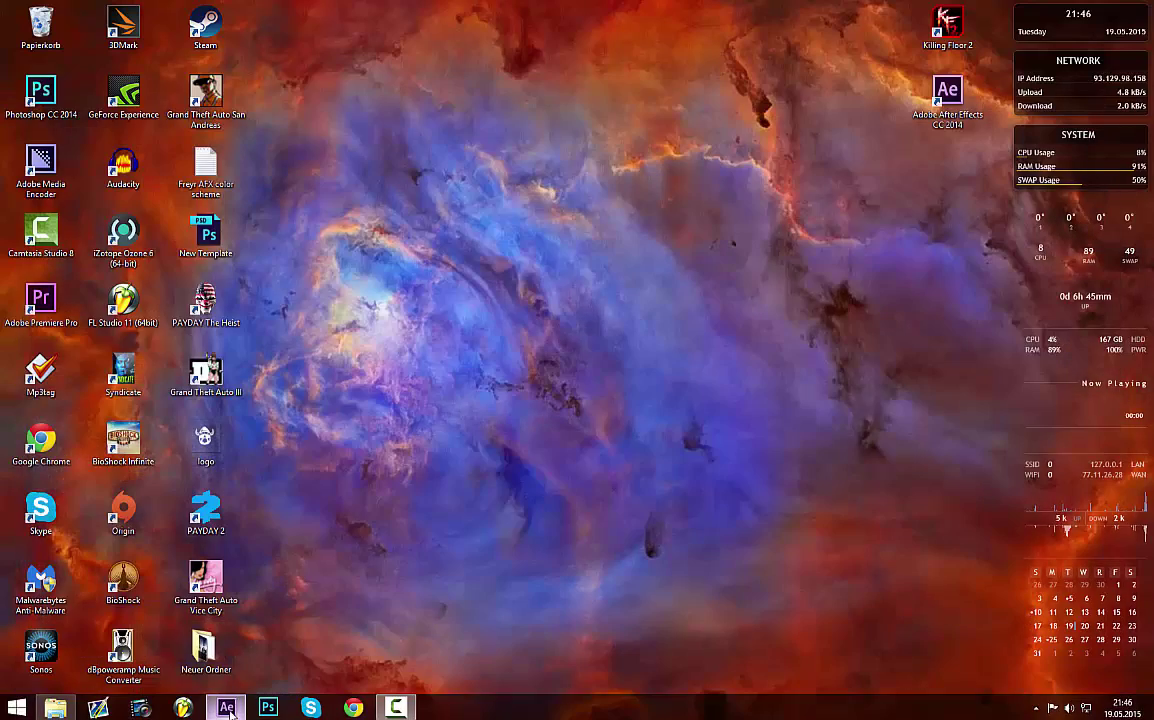
- Start a new empty After Effects project
{"action": "left_click", "coordinate": [225, 707]}
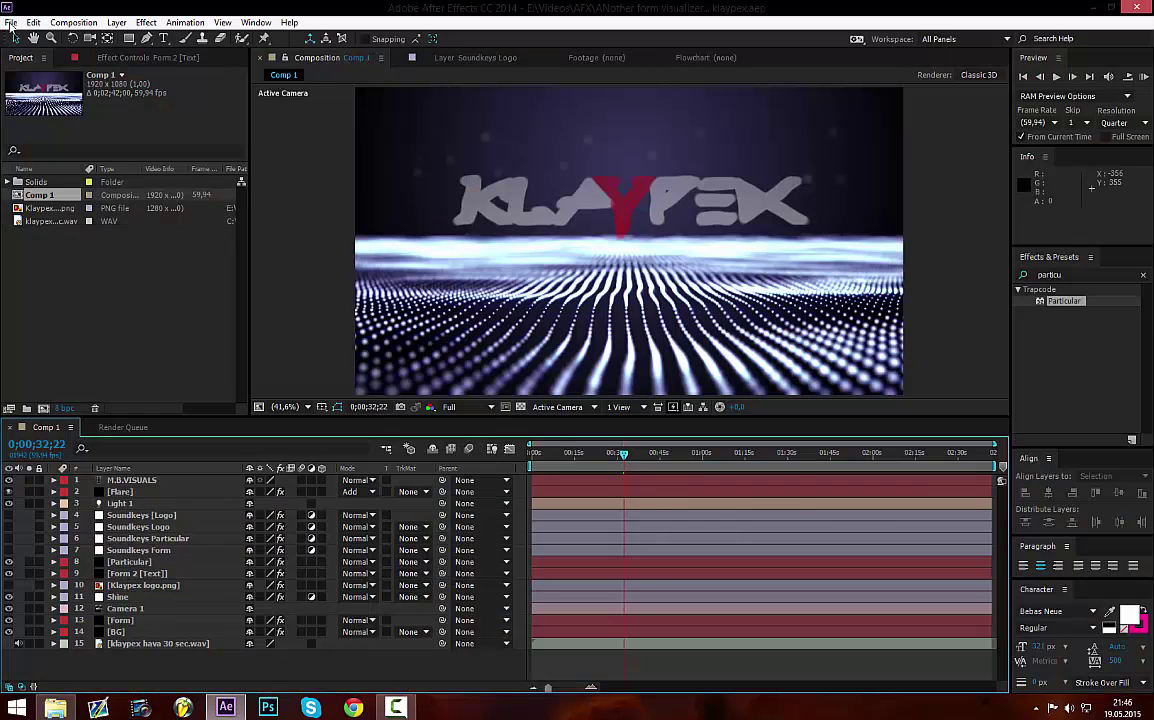
{"action": "left_click", "coordinate": [11, 22]}
{"action": "mouse_move", "coordinate": [28, 38]}
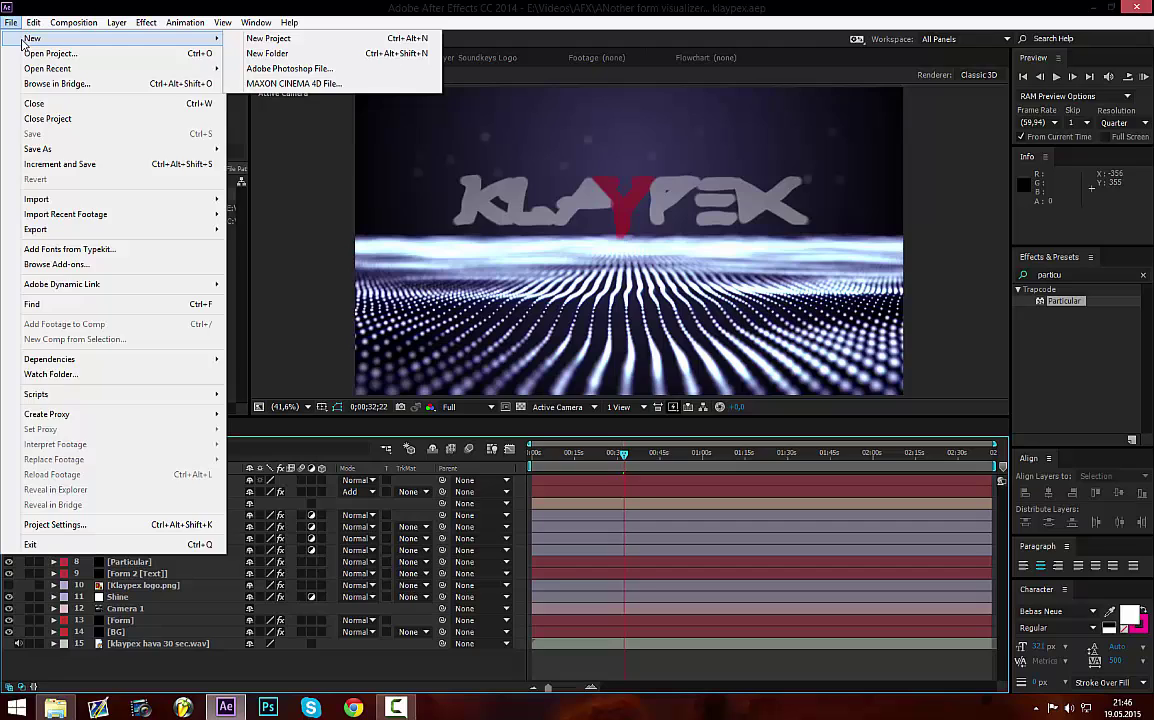
{"action": "left_click", "coordinate": [265, 38]}
- Create a 1920×1080, 59.94 fps composition named Visuals at Full resolution
{"action": "left_click", "coordinate": [73, 22]}
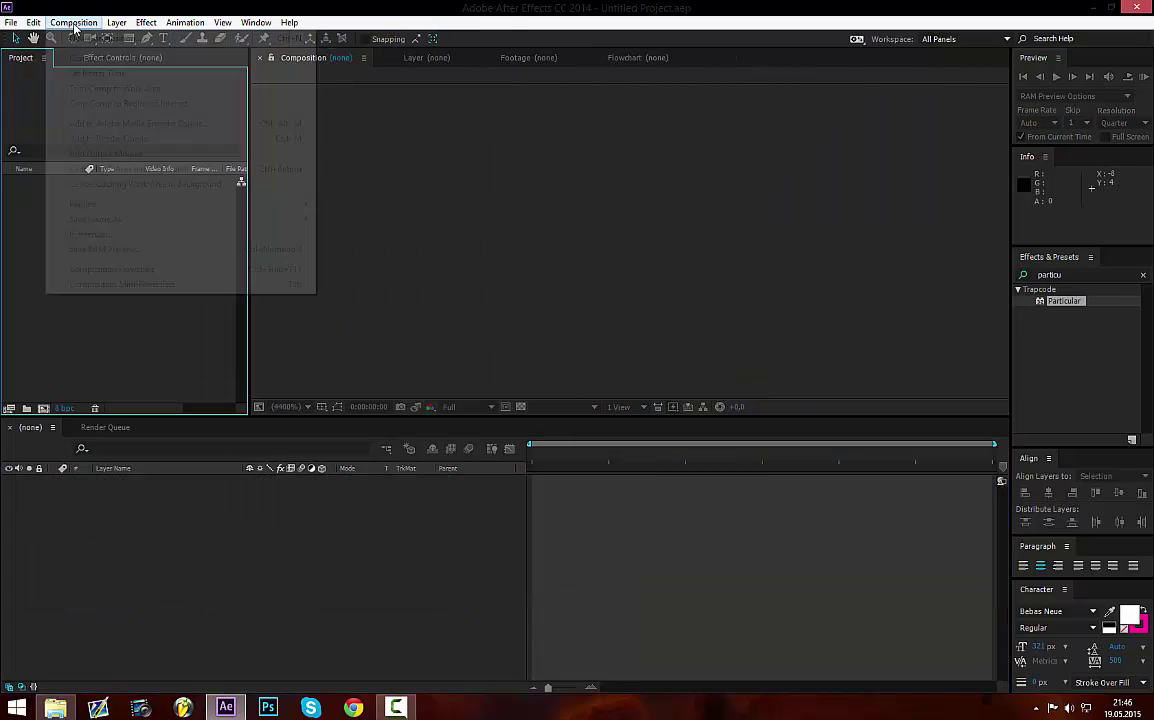
{"action": "left_click", "coordinate": [103, 37]}
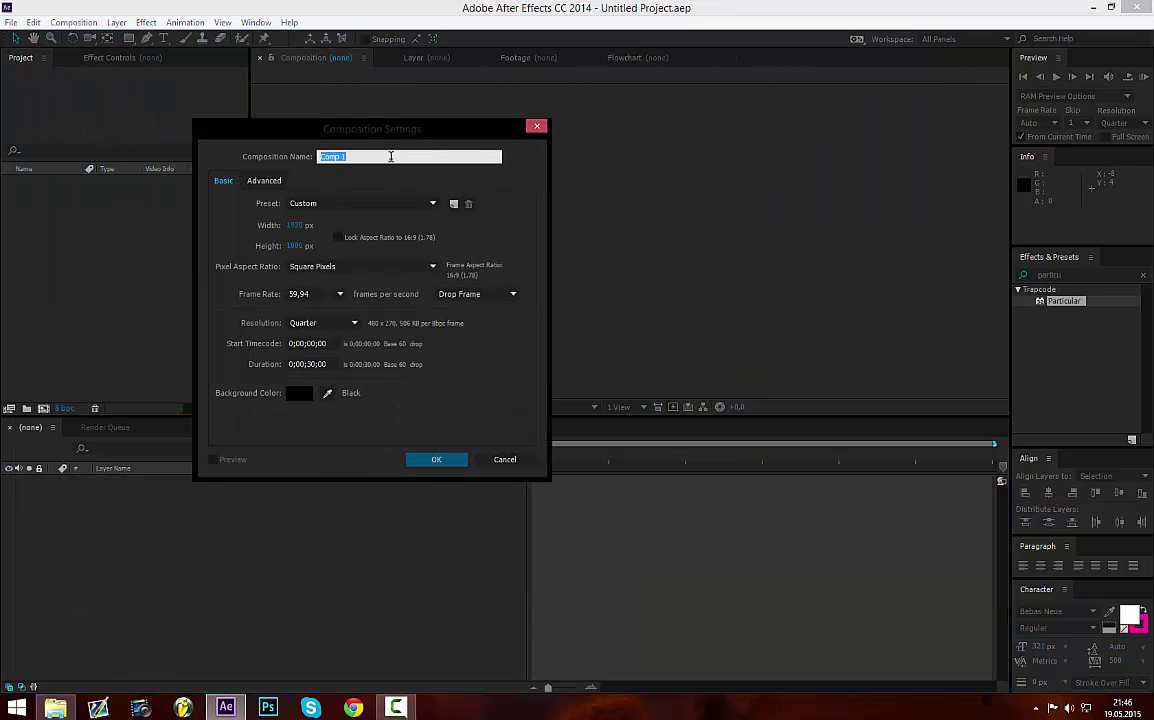
{"action": "type", "text": "Visuals"}
{"action": "left_click", "coordinate": [301, 327]}
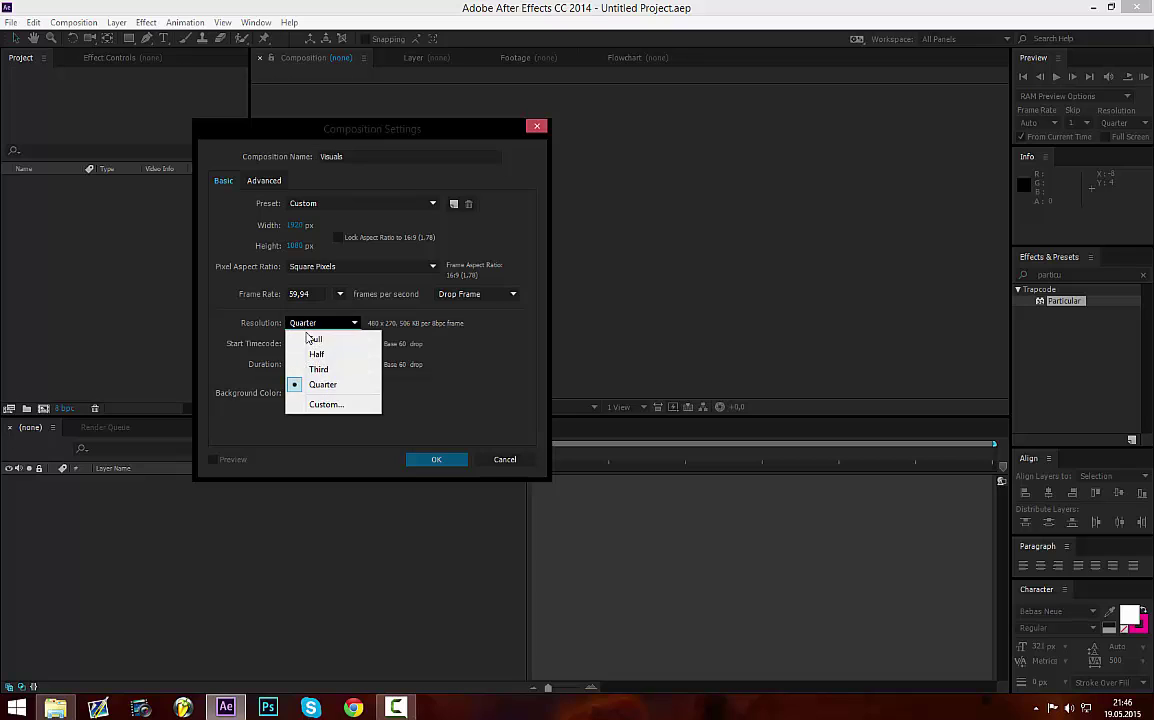
{"action": "left_click", "coordinate": [296, 337]}
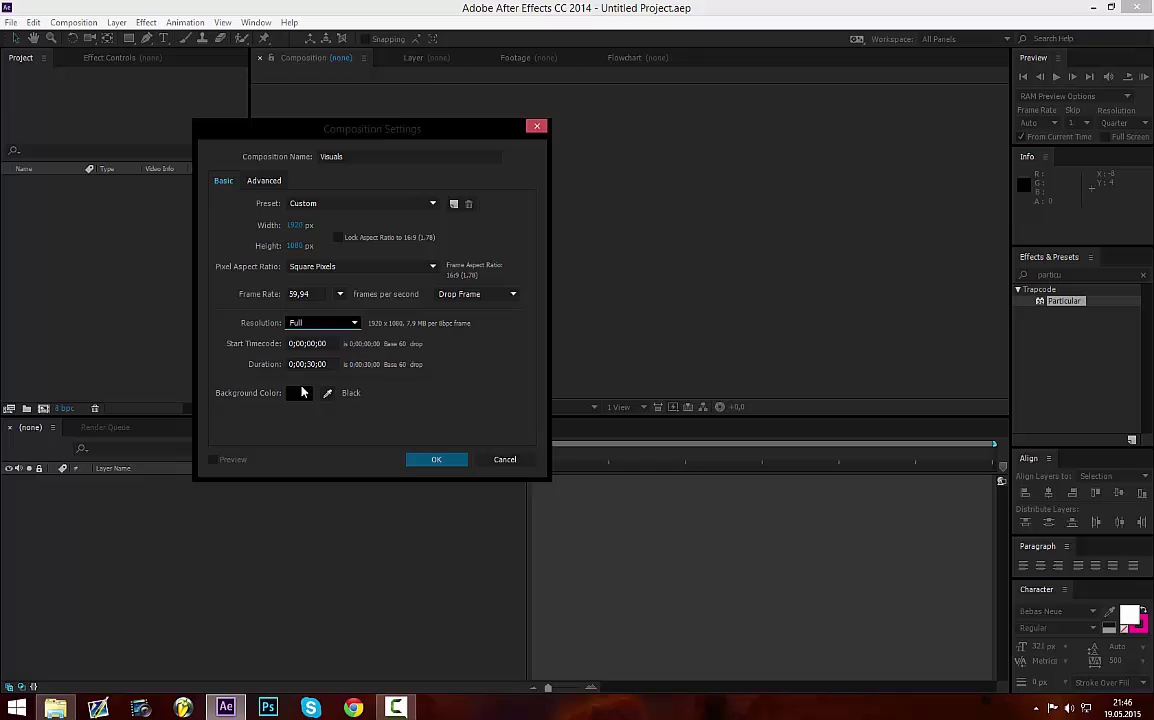
{"action": "left_click", "coordinate": [445, 461]}
- Add a new black solid layer, Black Solid 1, to the Visuals composition
{"action": "right_click", "coordinate": [172, 518]}
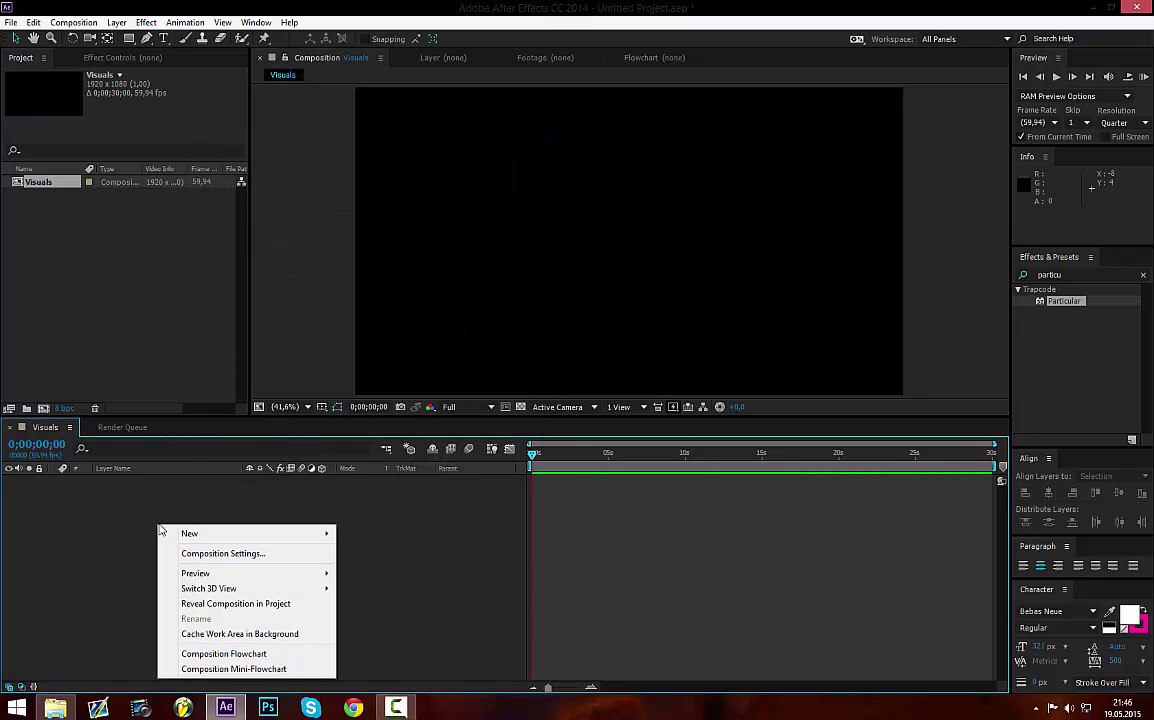
{"action": "key", "text": "Escape"}
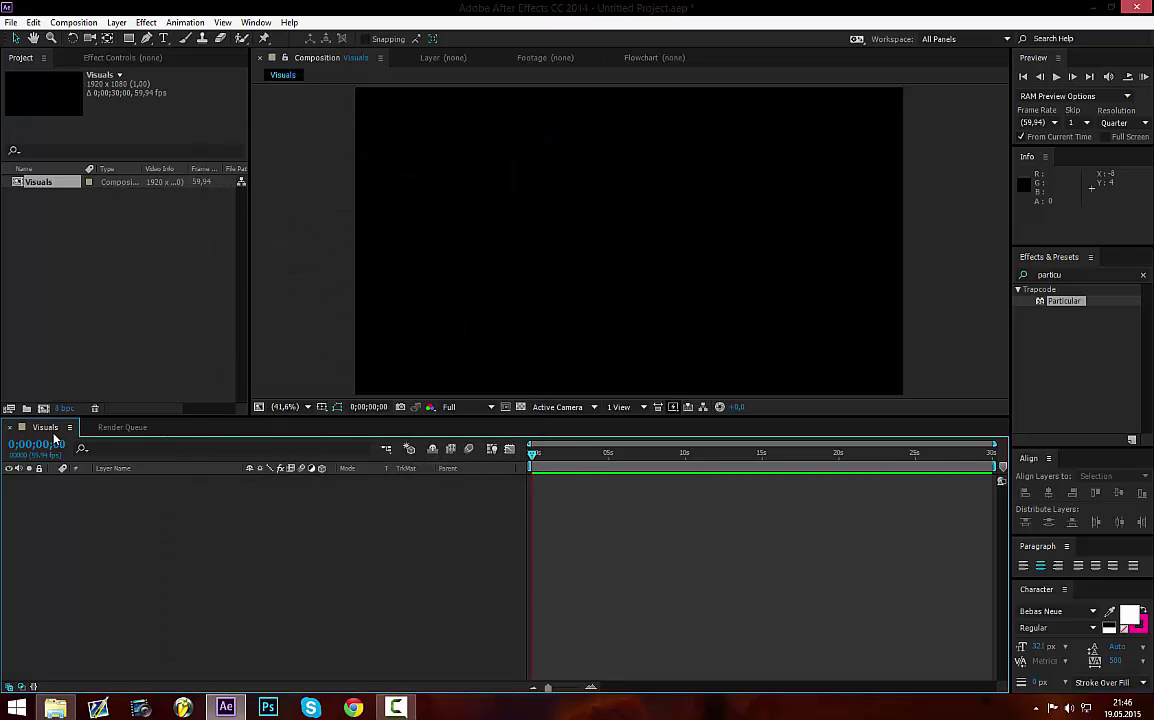
{"action": "right_click", "coordinate": [155, 509]}
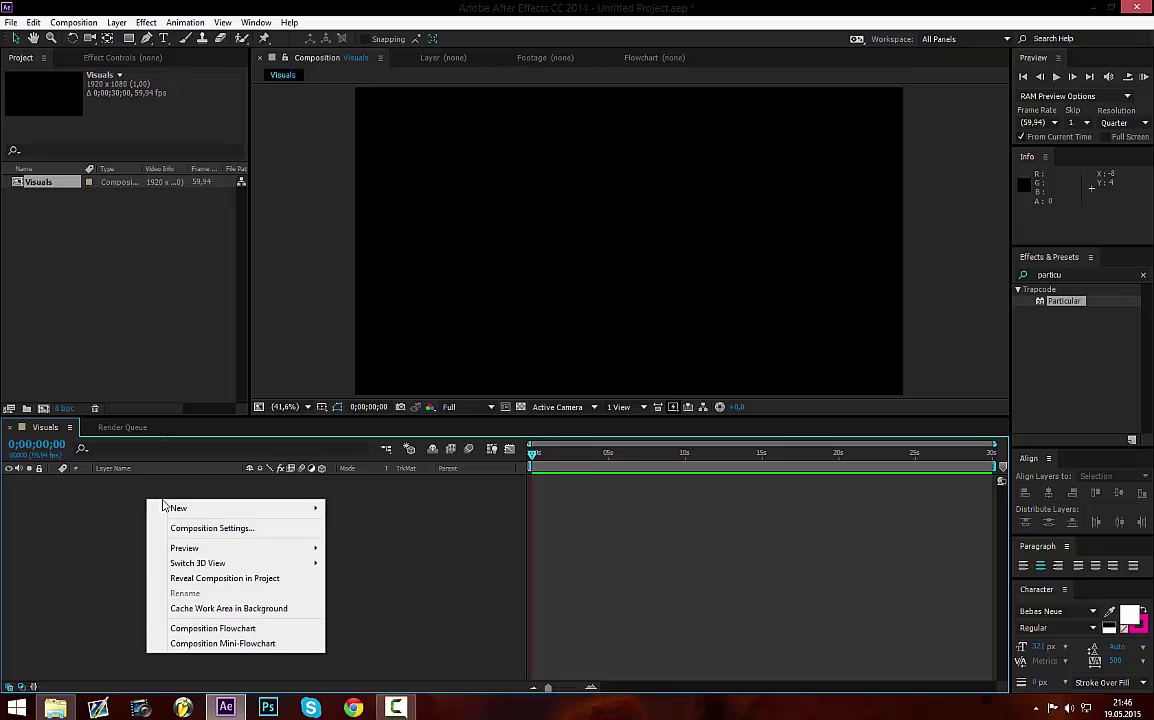
{"action": "mouse_move", "coordinate": [174, 510]}
{"action": "left_click", "coordinate": [355, 541]}
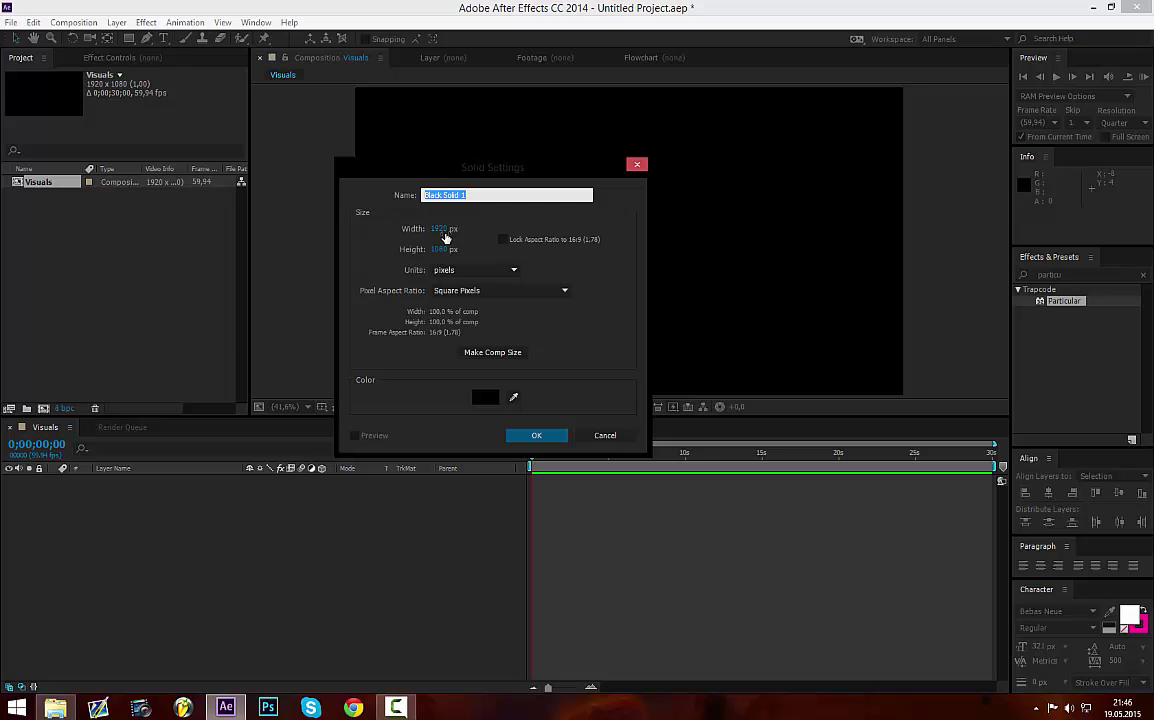
{"action": "left_click", "coordinate": [540, 437]}
- Search Effects & Presets for 'form' and apply Trapcode Form to Black Solid 1
{"action": "double_click", "coordinate": [1041, 302]}
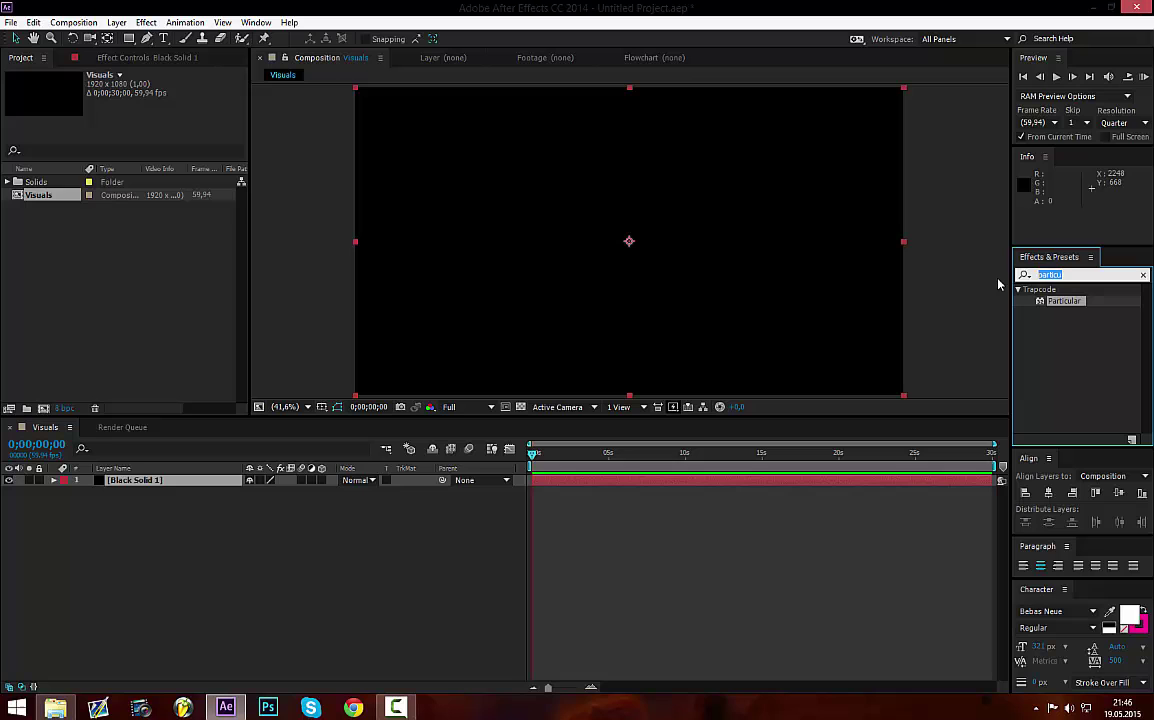
{"action": "key", "text": "BackSpace"}
{"action": "type", "text": "fo"}
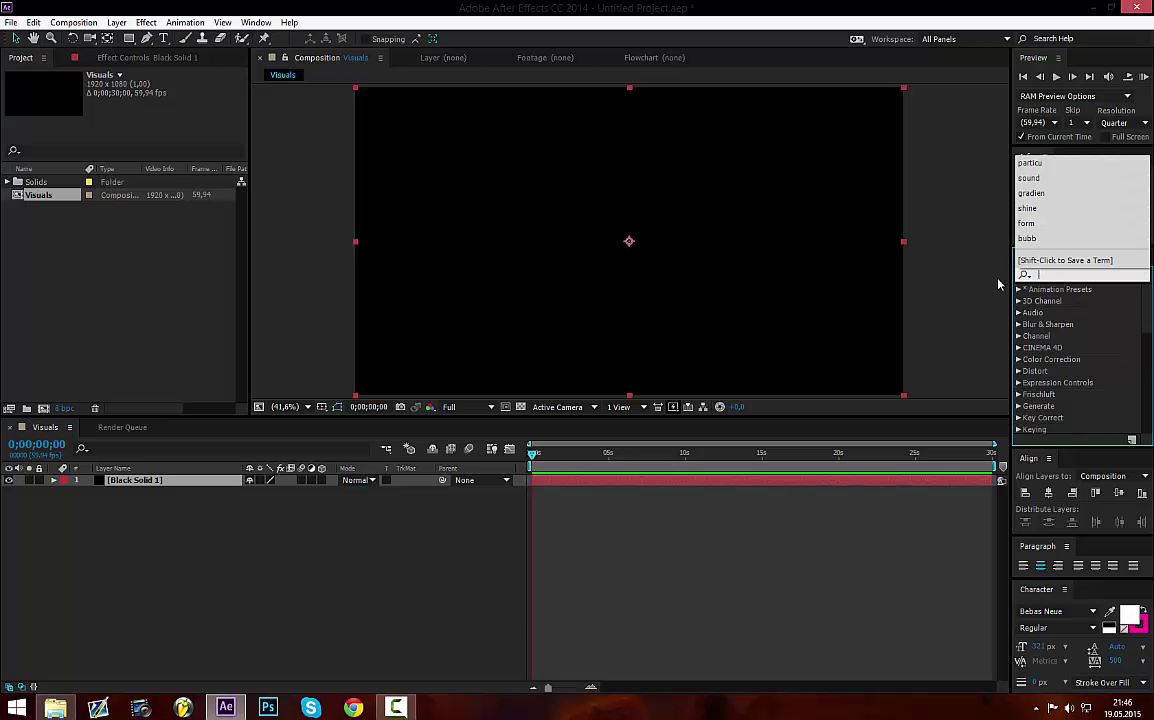
{"action": "type", "text": "rm"}
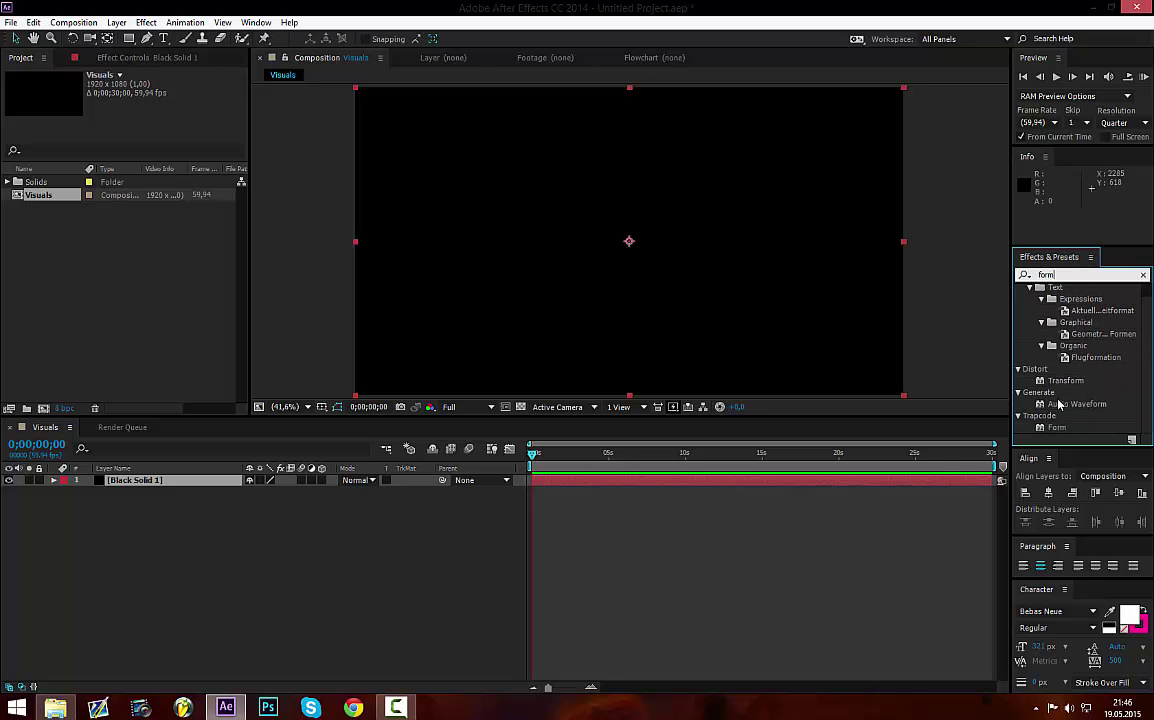
{"action": "left_click_drag", "start_coordinate": [1057, 428], "coordinate": [178, 490]}
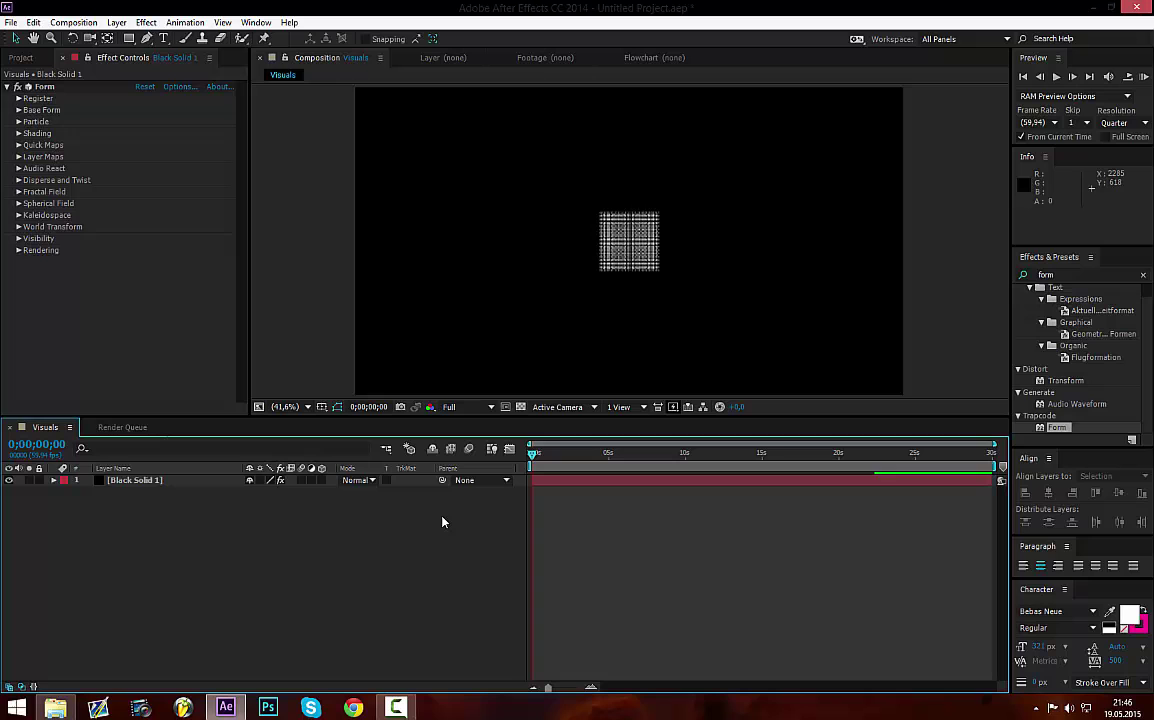
- Set preview resolution to Full and frame skip to 0
{"action": "left_click", "coordinate": [1116, 122]}
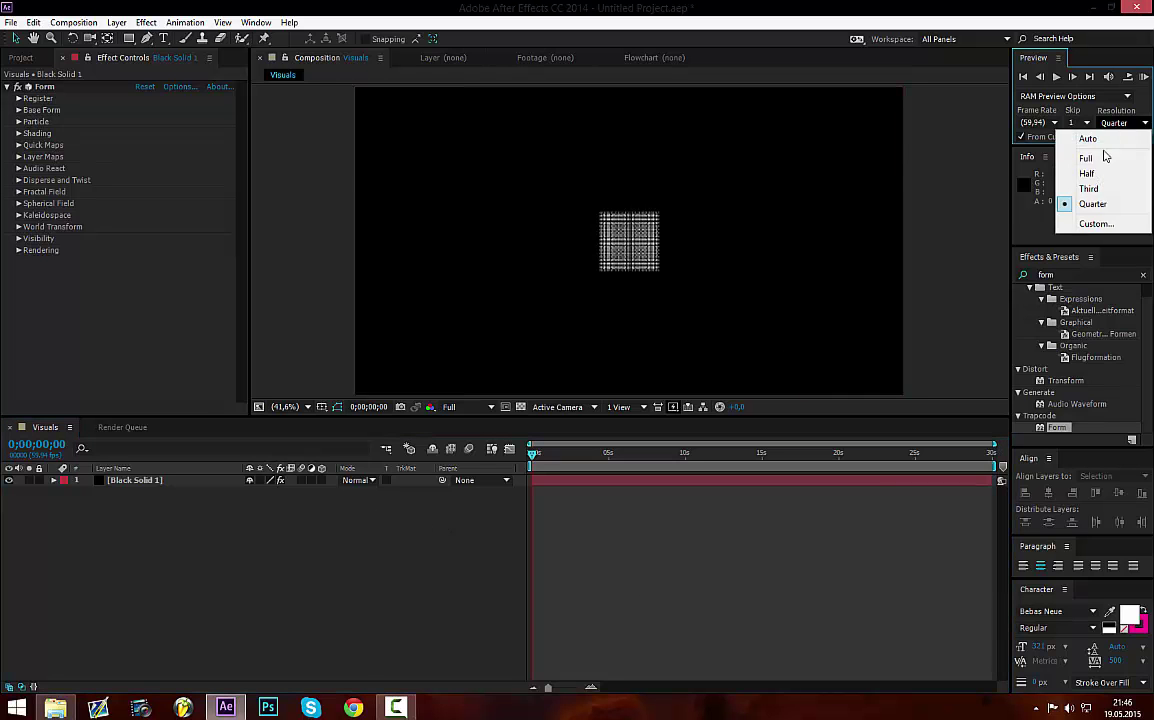
{"action": "left_click", "coordinate": [1086, 158]}
{"action": "left_click", "coordinate": [1080, 122]}
{"action": "left_click", "coordinate": [1072, 139]}
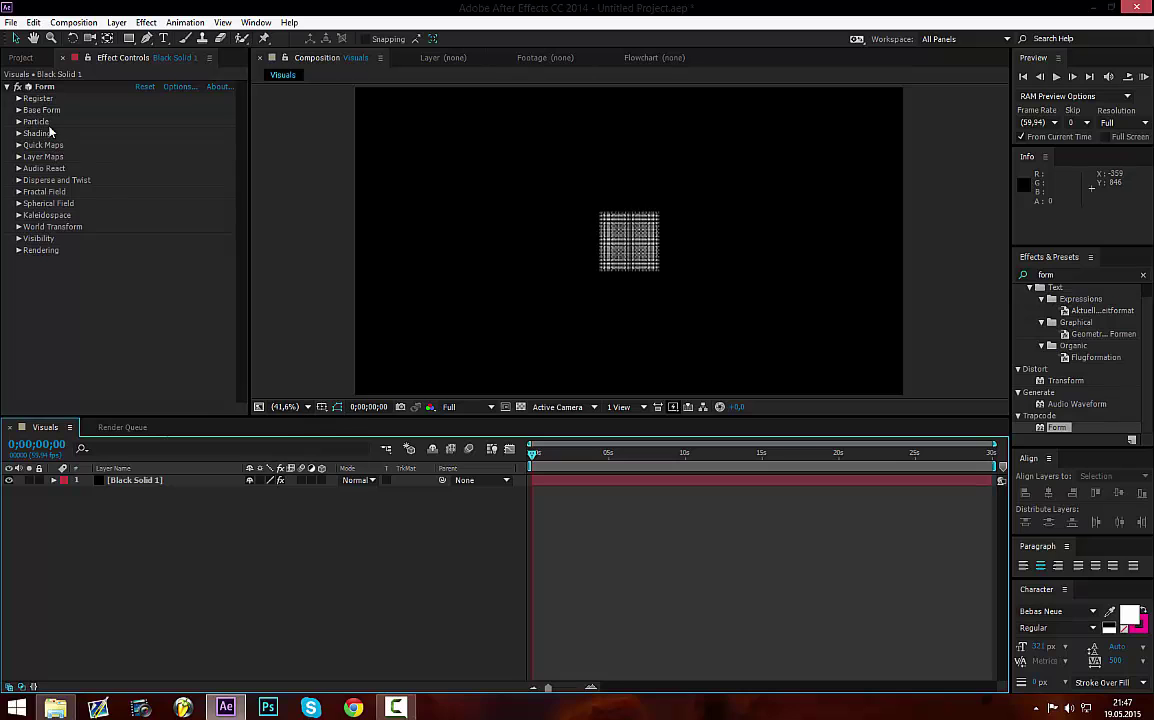
- Expand Form's Base Form settings and fit the whole composition in the viewer
{"action": "left_click", "coordinate": [30, 57]}
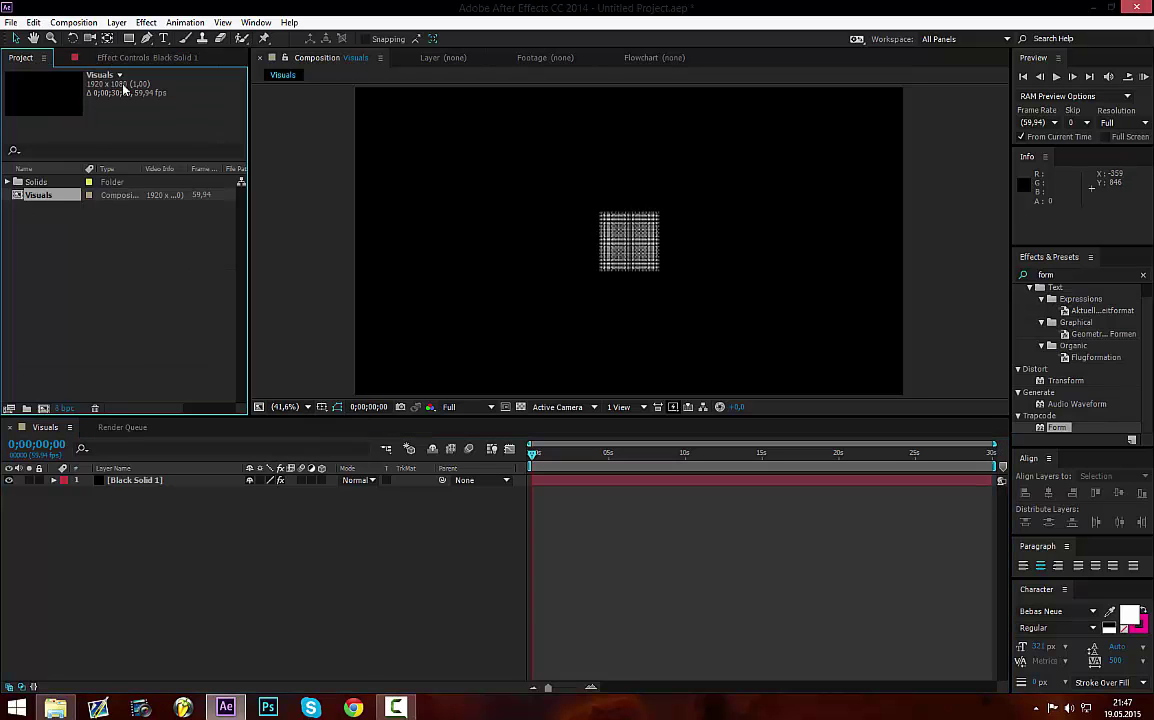
{"action": "left_click", "coordinate": [119, 53]}
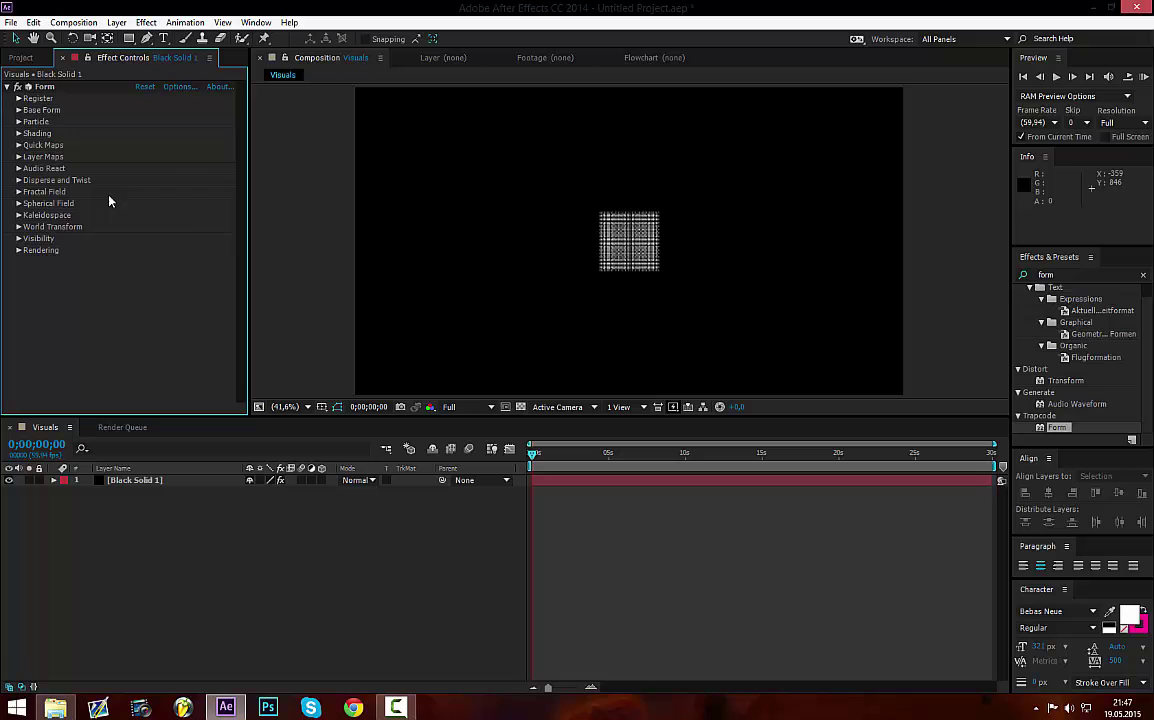
{"action": "left_click", "coordinate": [18, 111]}
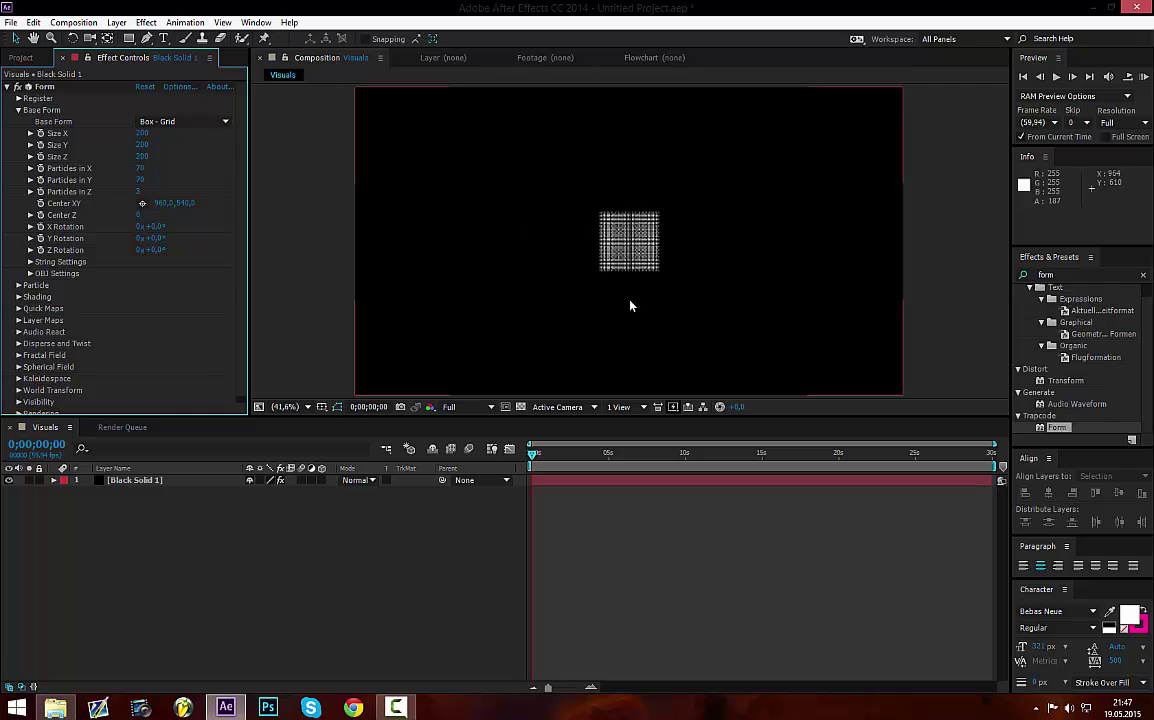
{"action": "scroll", "coordinate": [649, 183], "scroll_direction": "up", "scroll_amount": 1}
{"action": "scroll", "coordinate": [610, 268], "scroll_direction": "up", "scroll_amount": 2}
{"action": "scroll", "coordinate": [610, 268], "scroll_direction": "down", "scroll_amount": 3}
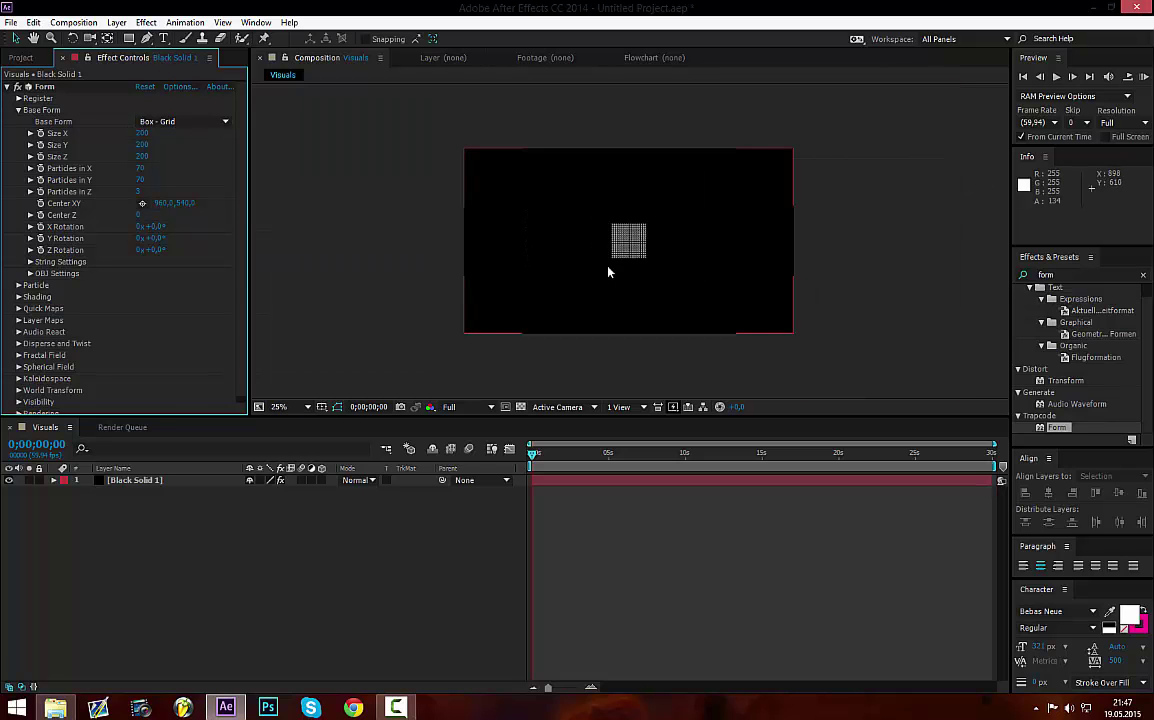
{"action": "scroll", "coordinate": [600, 273], "scroll_direction": "up", "scroll_amount": 1}
{"action": "left_click", "coordinate": [280, 406]}
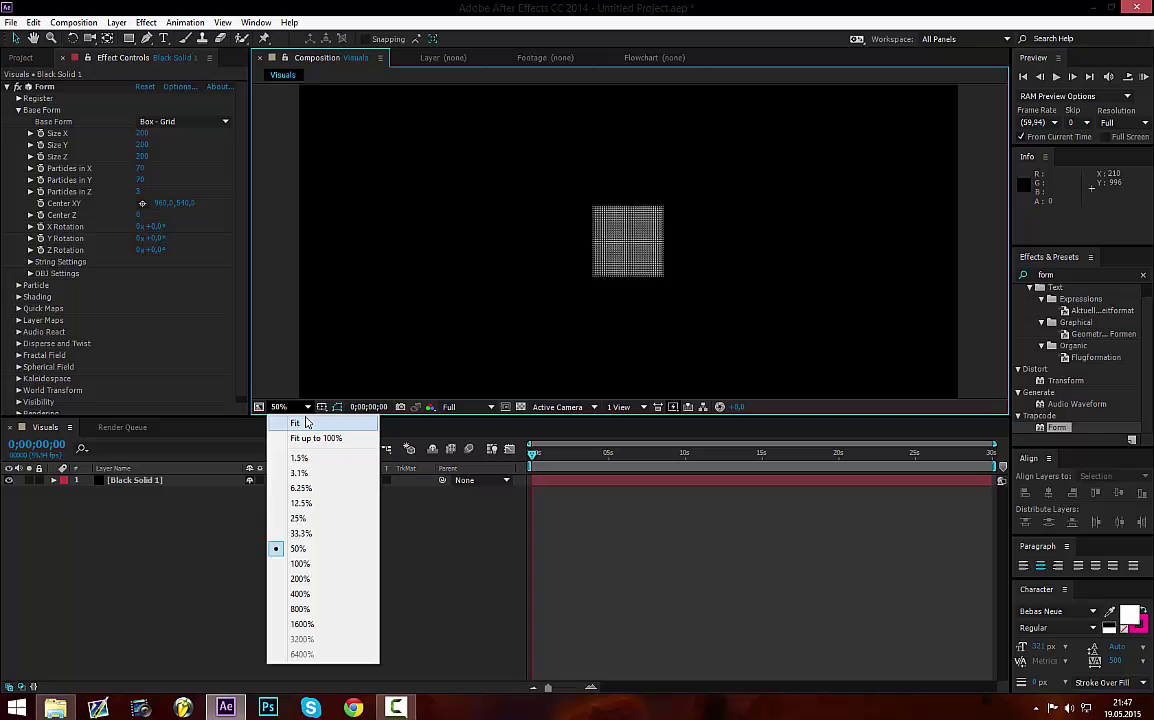
{"action": "left_click", "coordinate": [296, 419]}
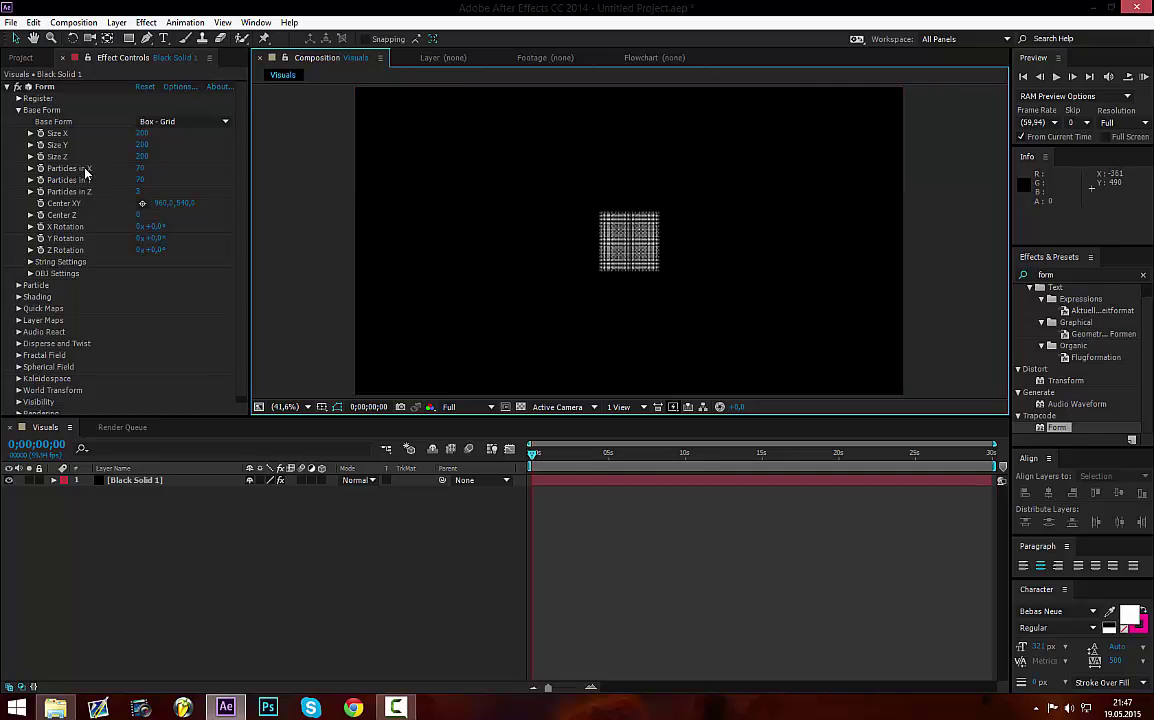
- Set Form's Base Form size to 5000×5000, keeping Size Z at 200
{"action": "left_click", "coordinate": [143, 133]}
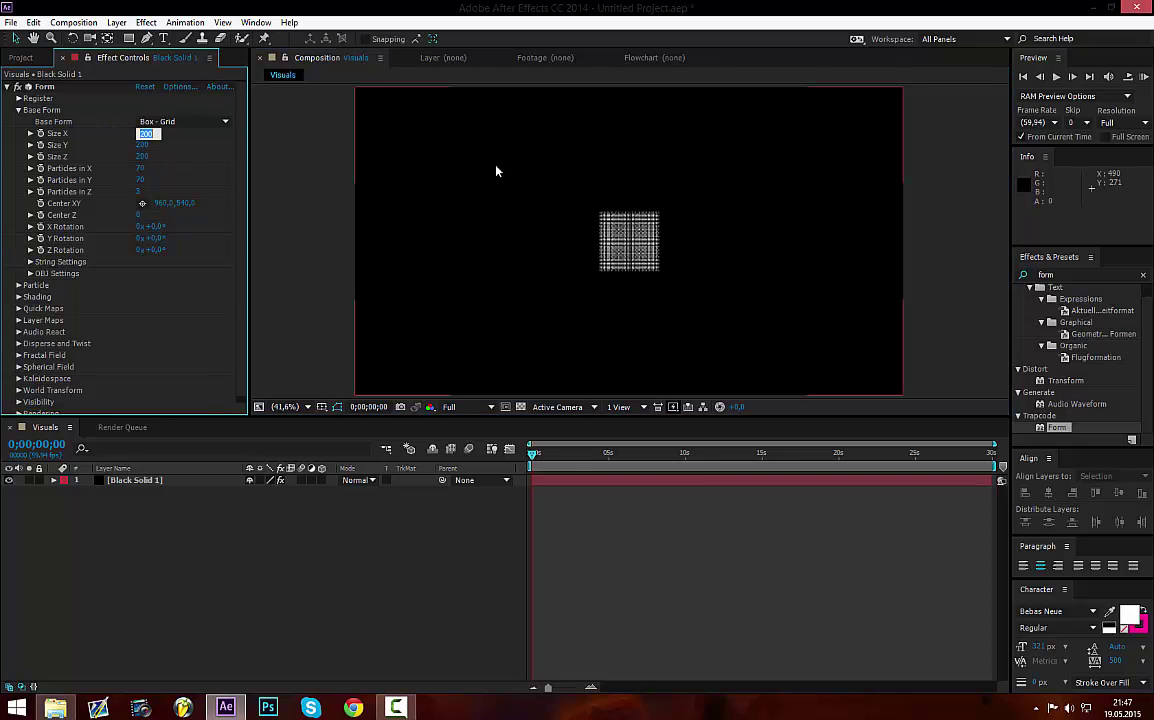
{"action": "type", "text": "5000"}
{"action": "key", "text": "Return"}
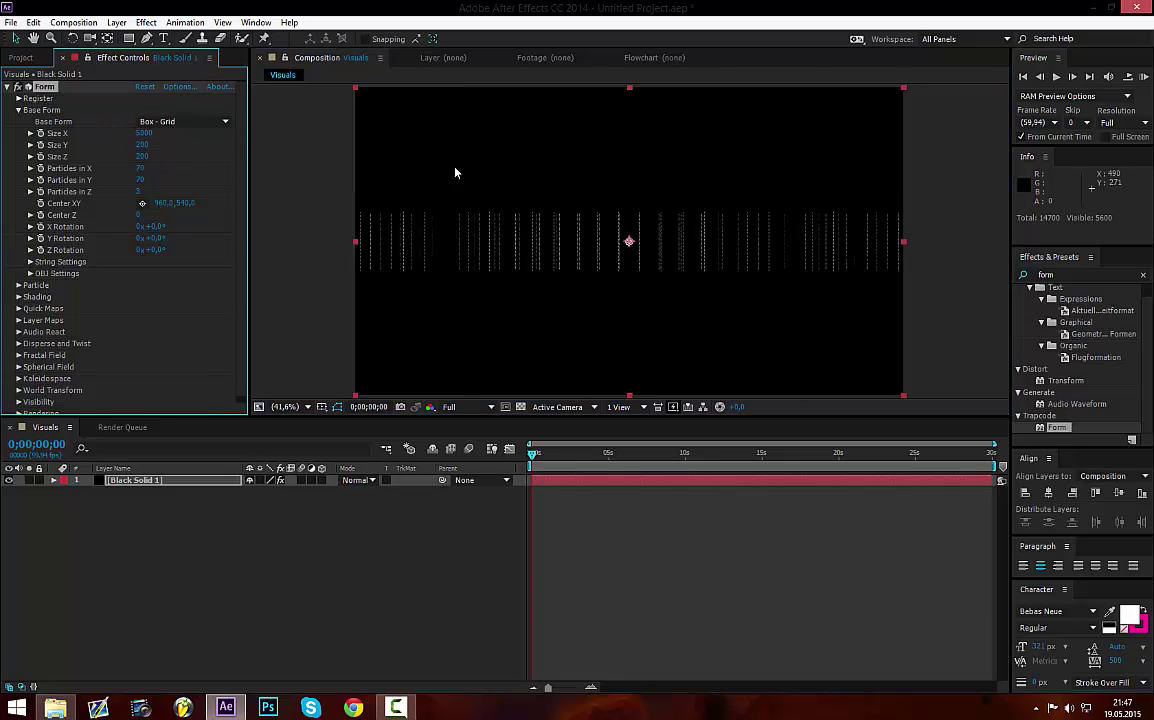
{"action": "left_click", "coordinate": [145, 145]}
{"action": "type", "text": "5000"}
{"action": "key", "text": "Return"}
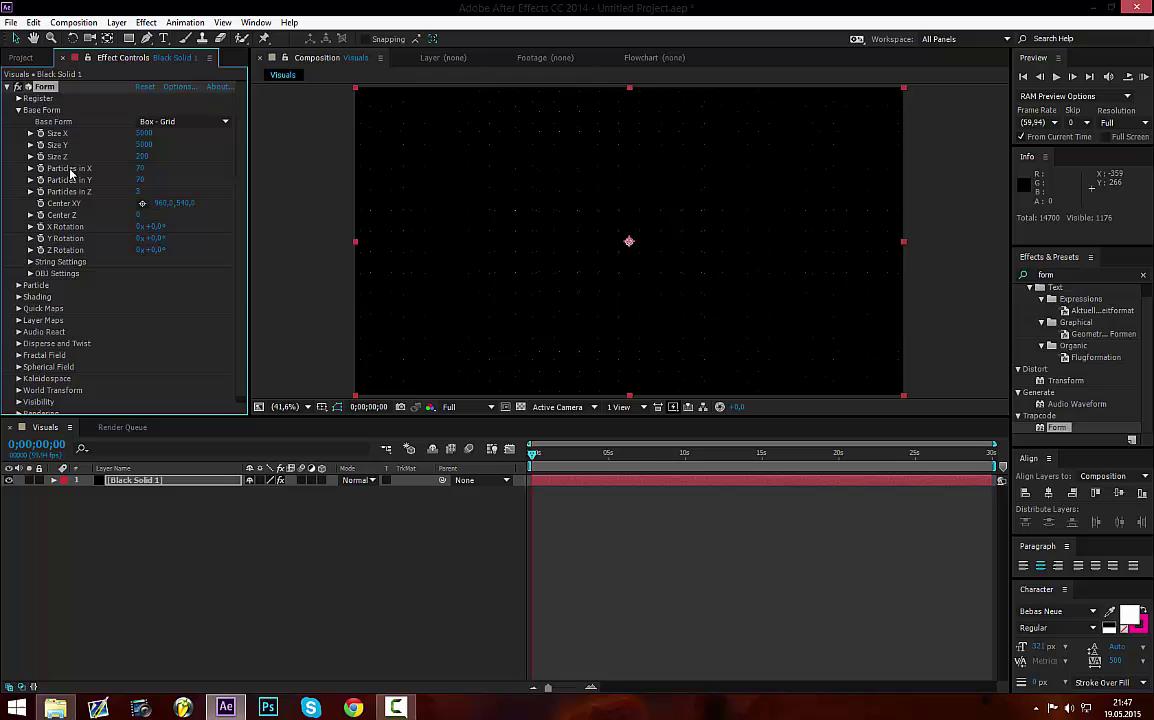
{"action": "left_click", "coordinate": [143, 157]}
{"action": "key", "text": "Tab"}
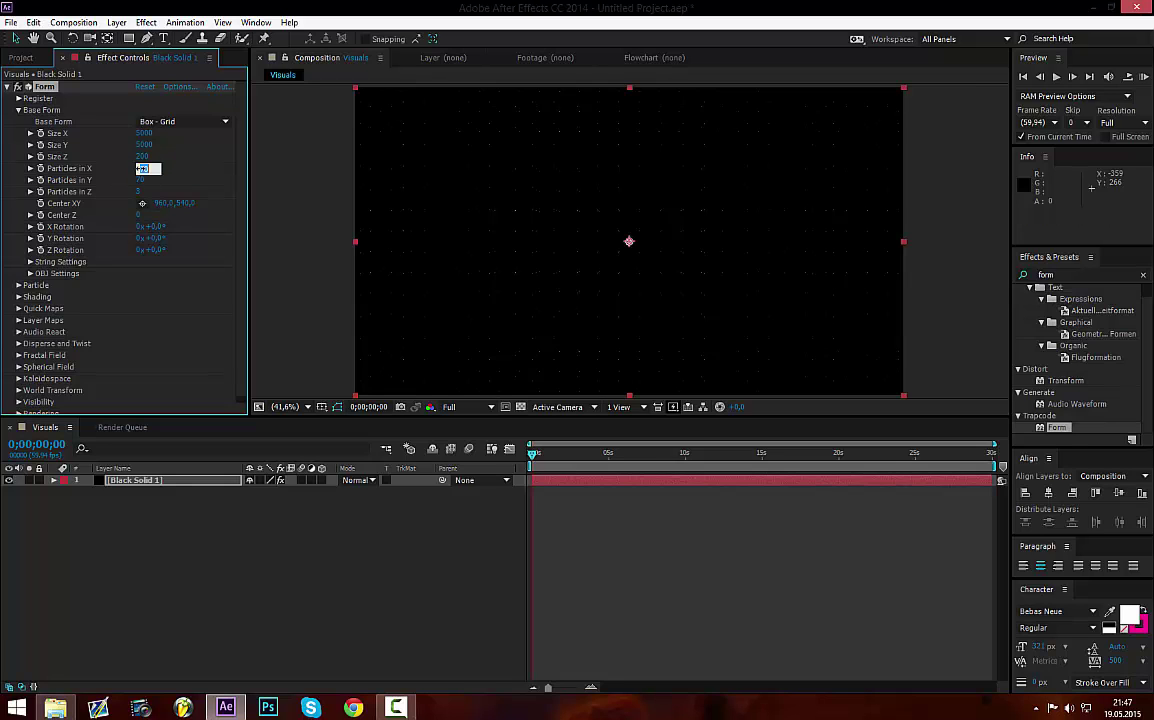
- Set the particle counts to 715 in X, 520 in Y and 1 in Z
{"action": "type", "text": "715"}
{"action": "key", "text": "Return"}
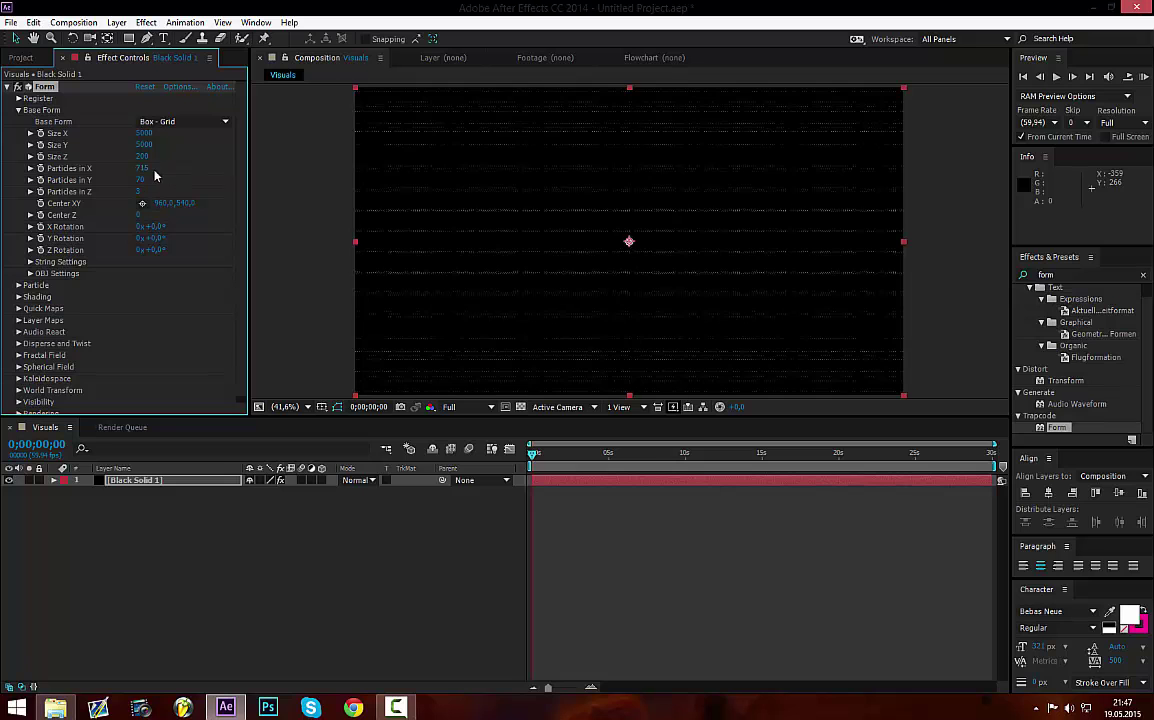
{"action": "left_click", "coordinate": [141, 180]}
{"action": "type", "text": "520"}
{"action": "key", "text": "Return"}
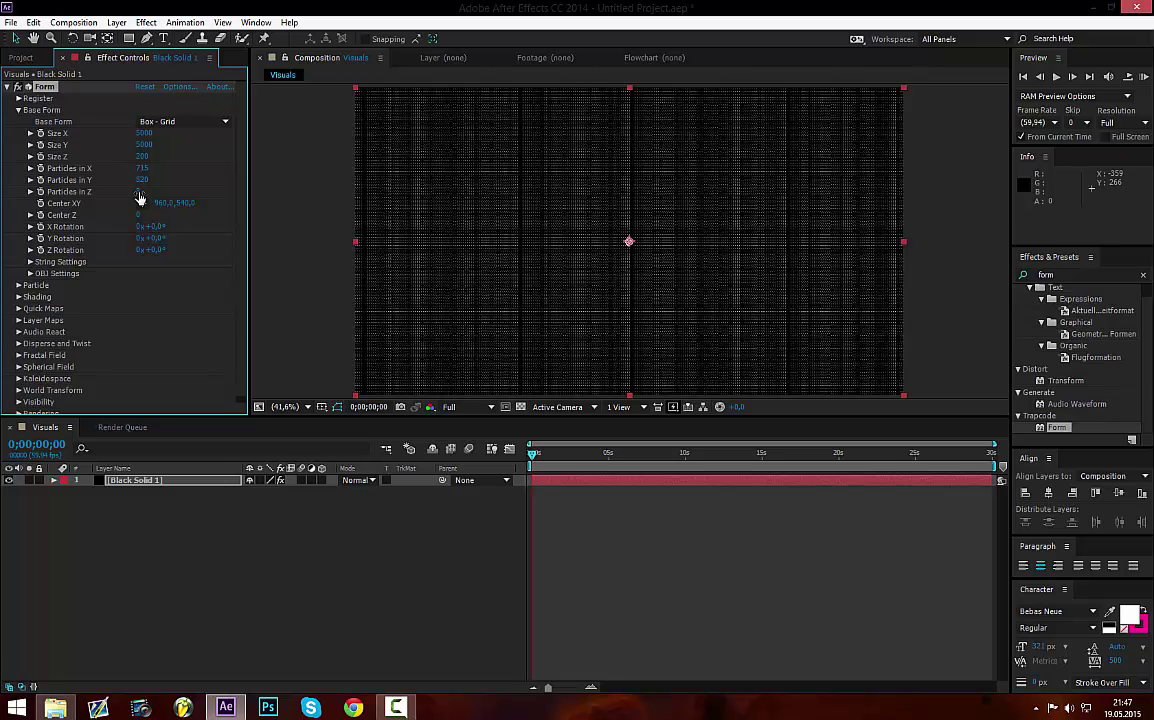
{"action": "left_click", "coordinate": [139, 193]}
{"action": "type", "text": "1"}
{"action": "key", "text": "Return"}
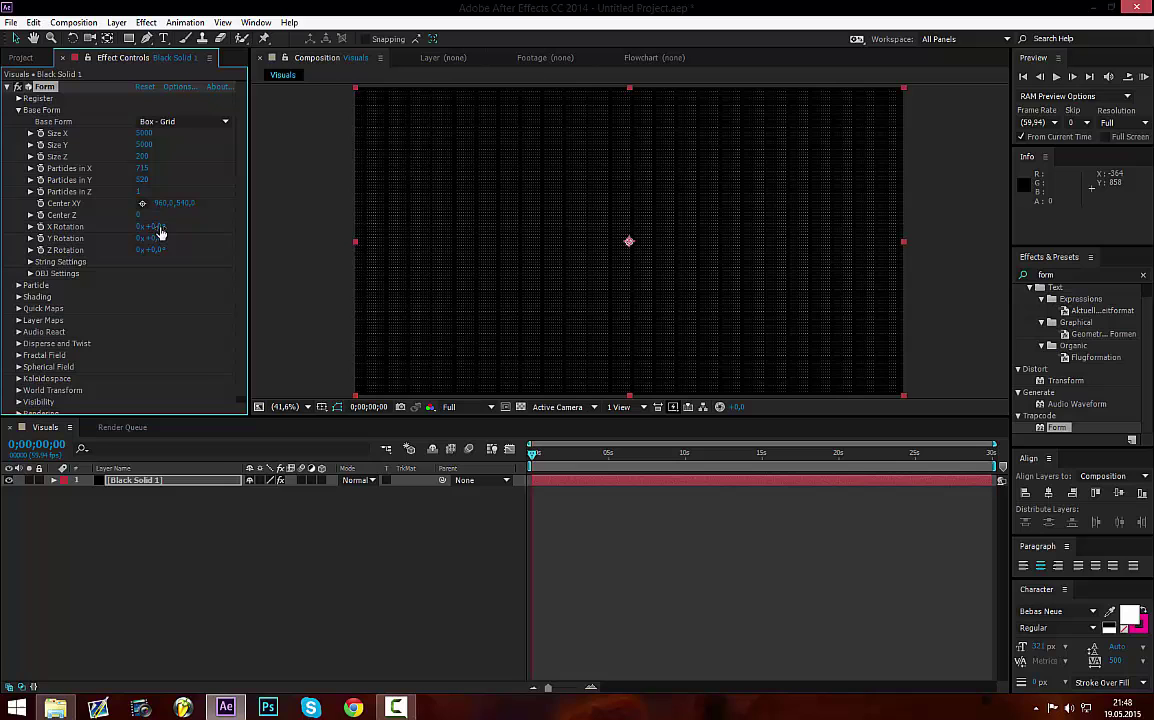
- Tilt the particle grid to about 90° X Rotation so it forms a floor
{"action": "left_click", "coordinate": [155, 226]}
{"action": "key", "text": "Return"}
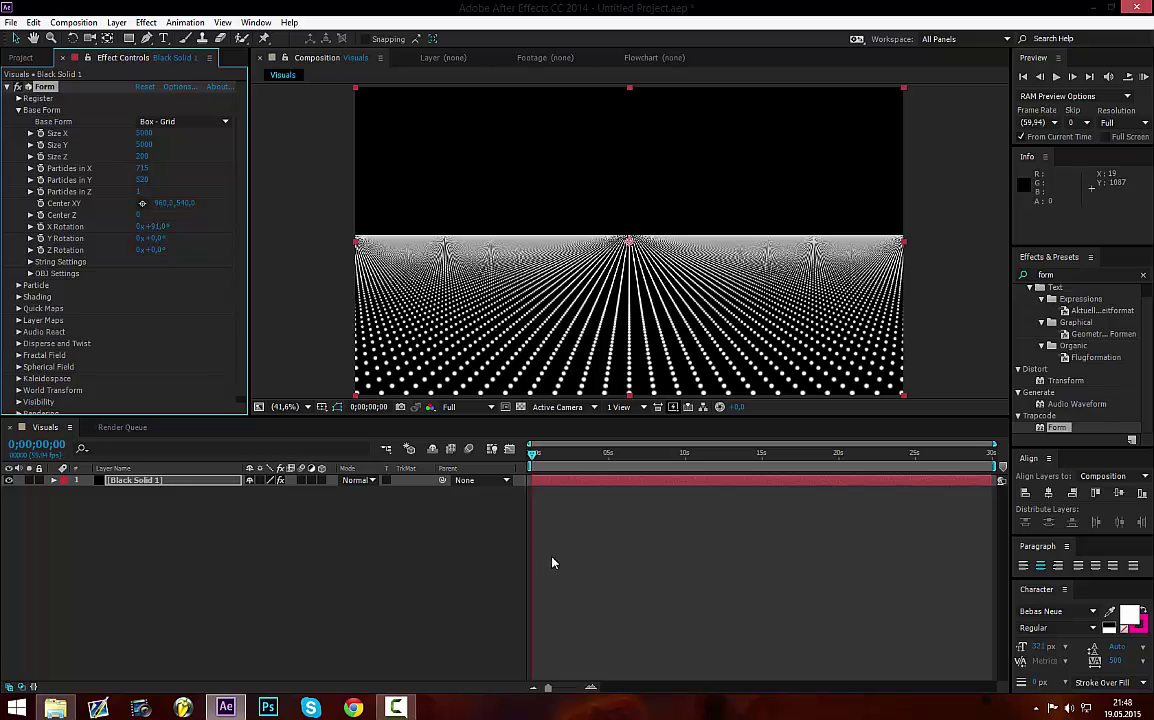
{"action": "left_click", "coordinate": [482, 559]}
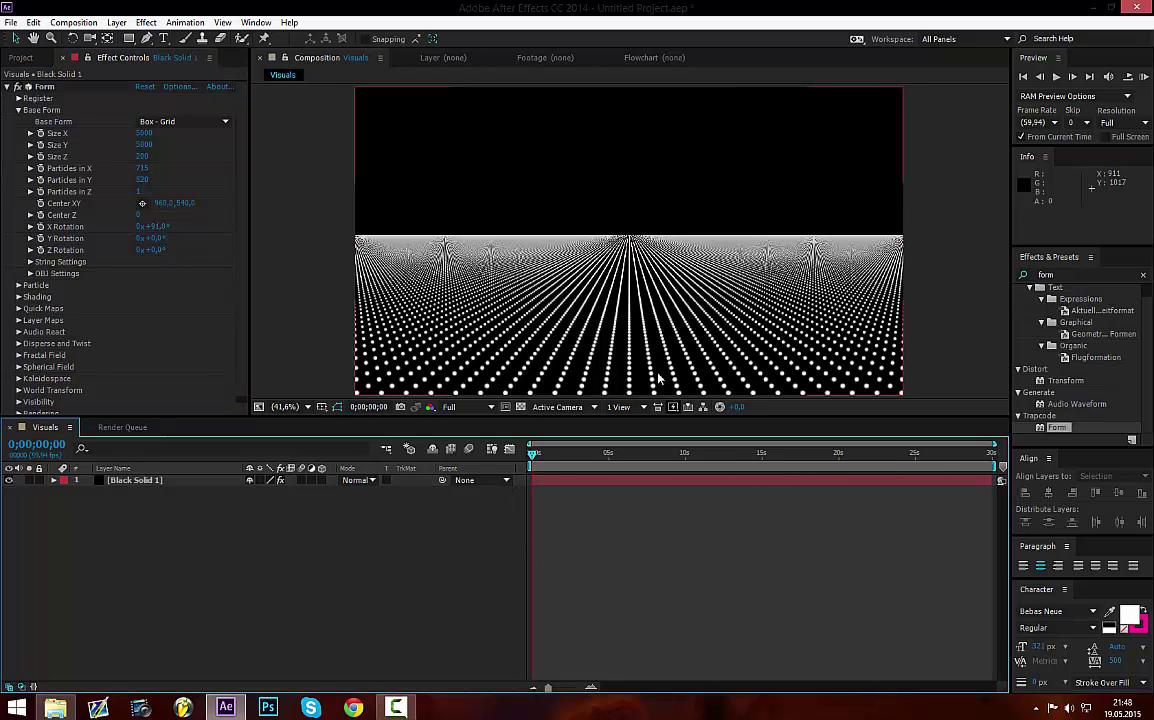
{"action": "left_click", "coordinate": [503, 300]}
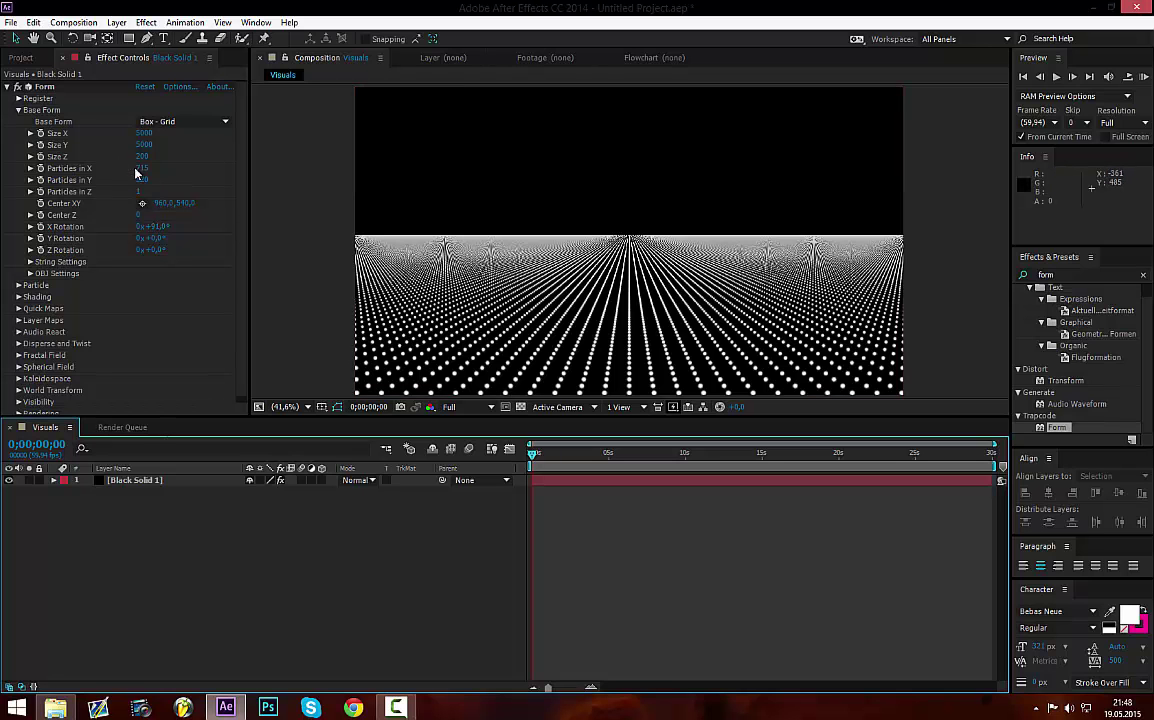
- Try fewer particles across and stacked particle layers, undoing both changes
{"action": "left_click_drag", "start_coordinate": [141, 168], "coordinate": [5, 168]}
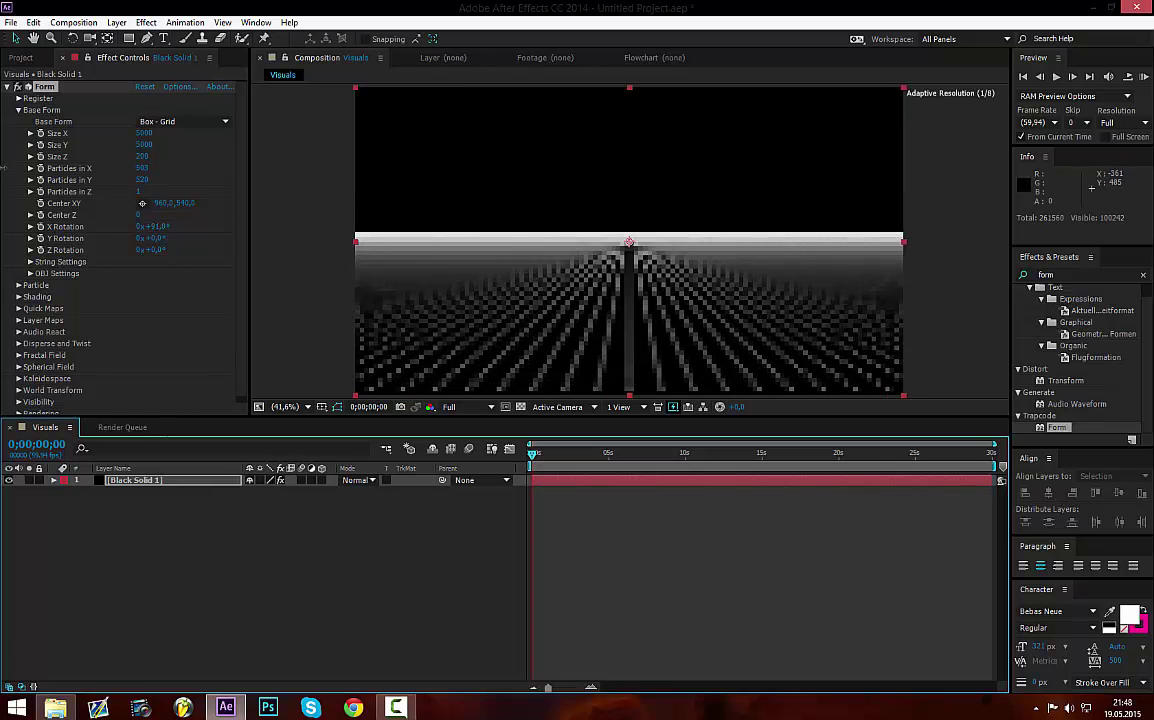
{"action": "key", "text": "ctrl+z"}
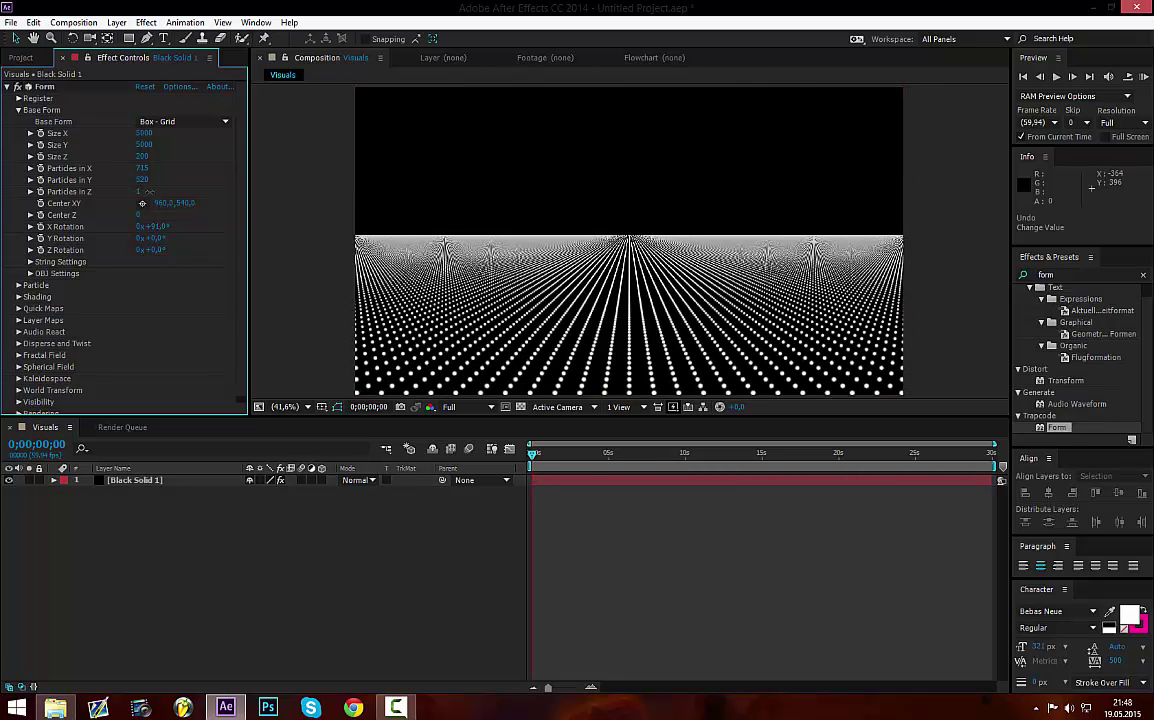
{"action": "left_click_drag", "start_coordinate": [141, 191], "coordinate": [172, 199]}
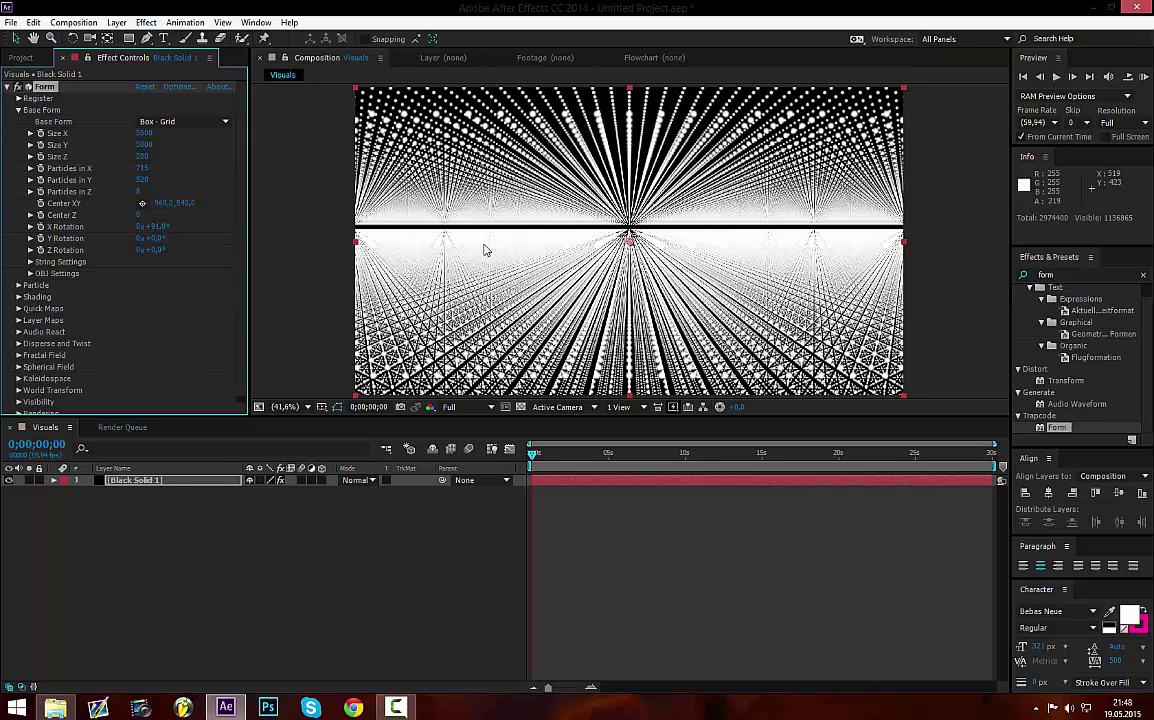
{"action": "key", "text": "ctrl+z"}
- Test different Center Z positions, then set Center Z to -90
{"action": "left_click", "coordinate": [412, 625]}
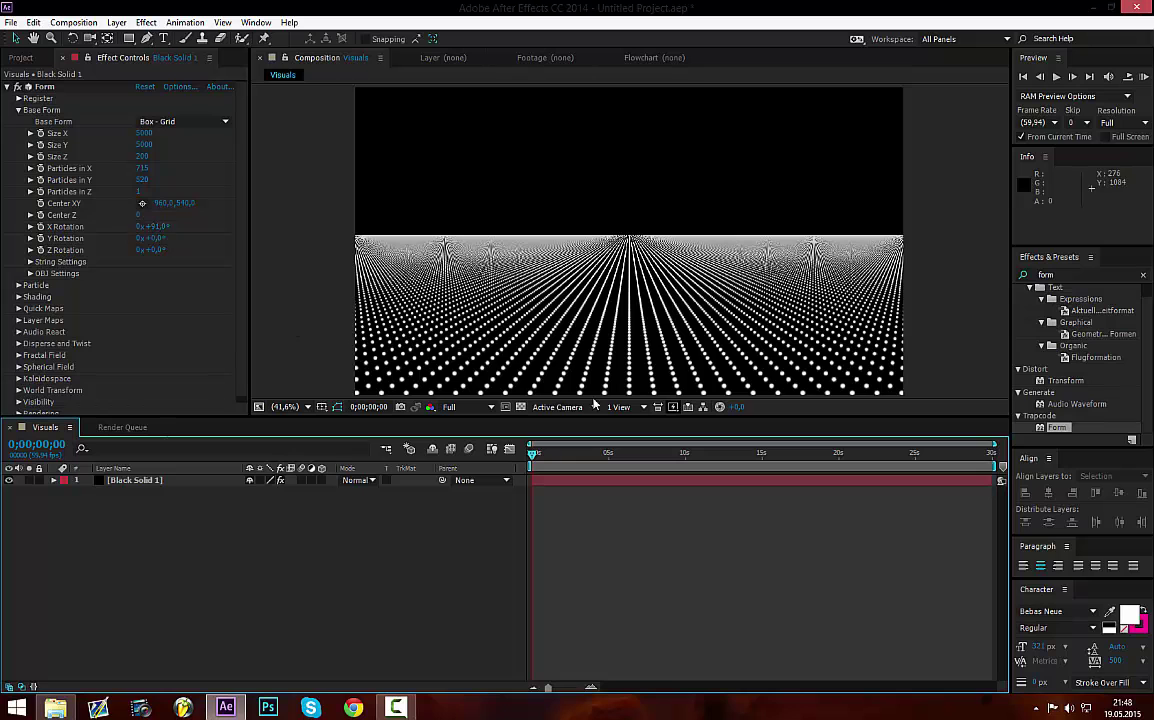
{"action": "left_click_drag", "start_coordinate": [140, 216], "coordinate": [372, 313]}
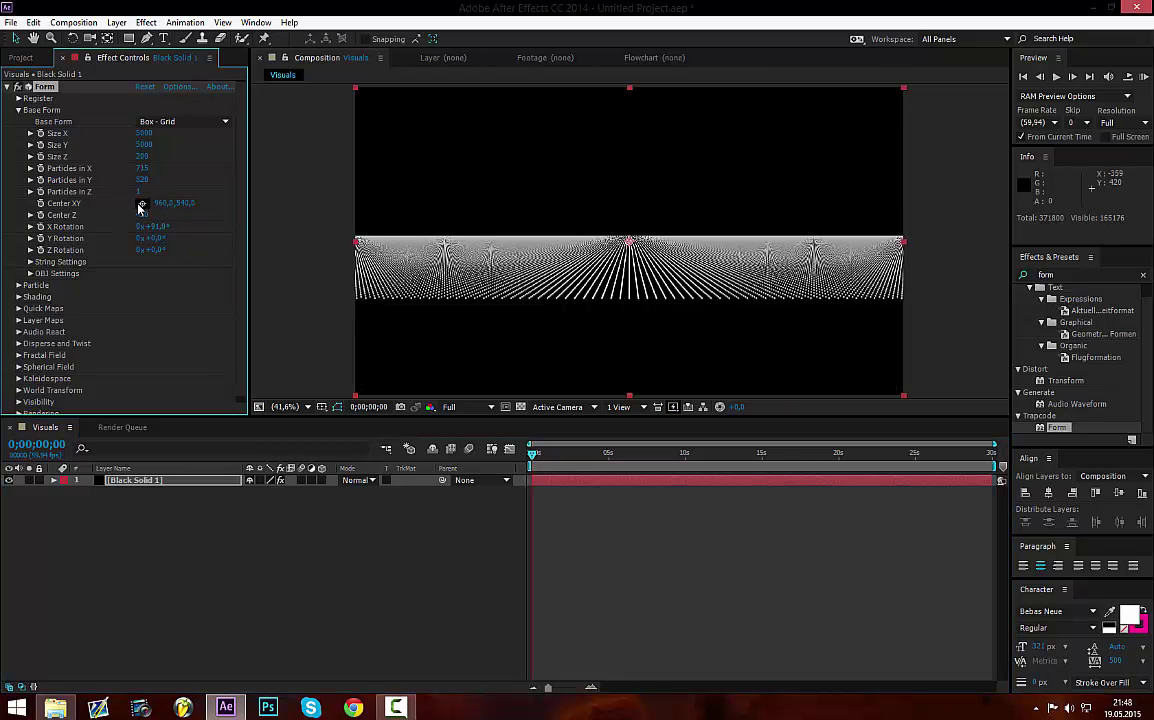
{"action": "key", "text": "ctrl+z"}
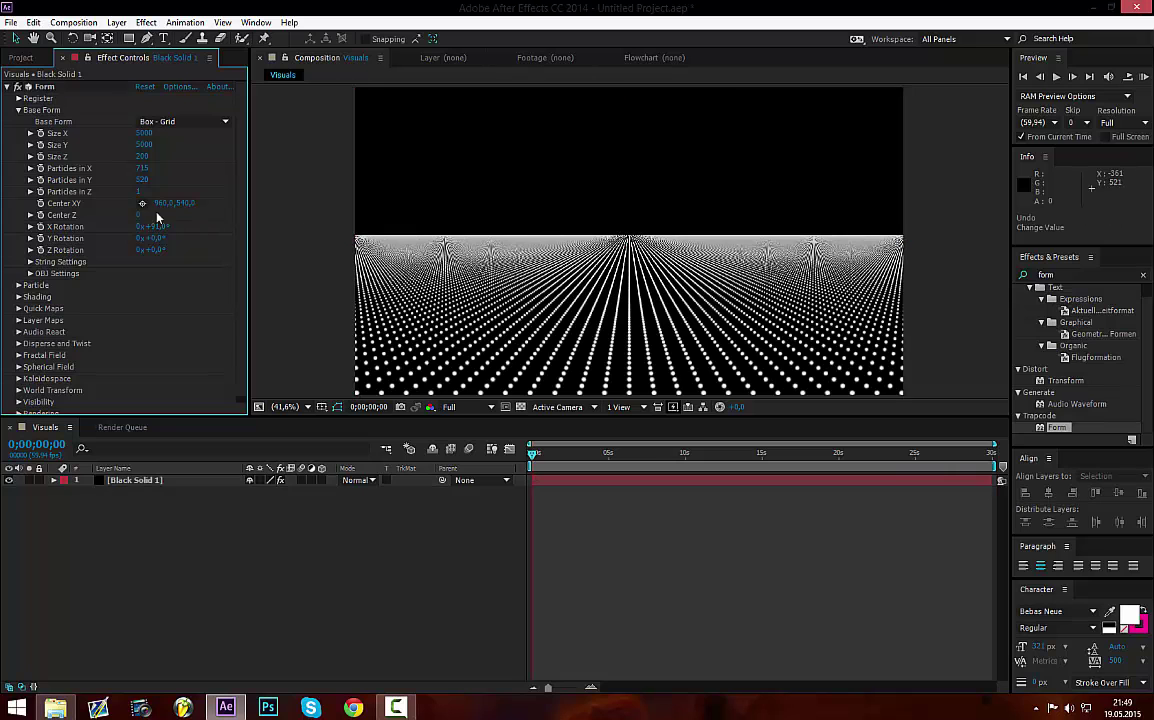
{"action": "left_click_drag", "start_coordinate": [138, 215], "coordinate": [214, 220]}
{"action": "key", "text": "ctrl+z"}
{"action": "left_click", "coordinate": [140, 218]}
{"action": "type", "text": "-90"}
{"action": "key", "text": "Return"}
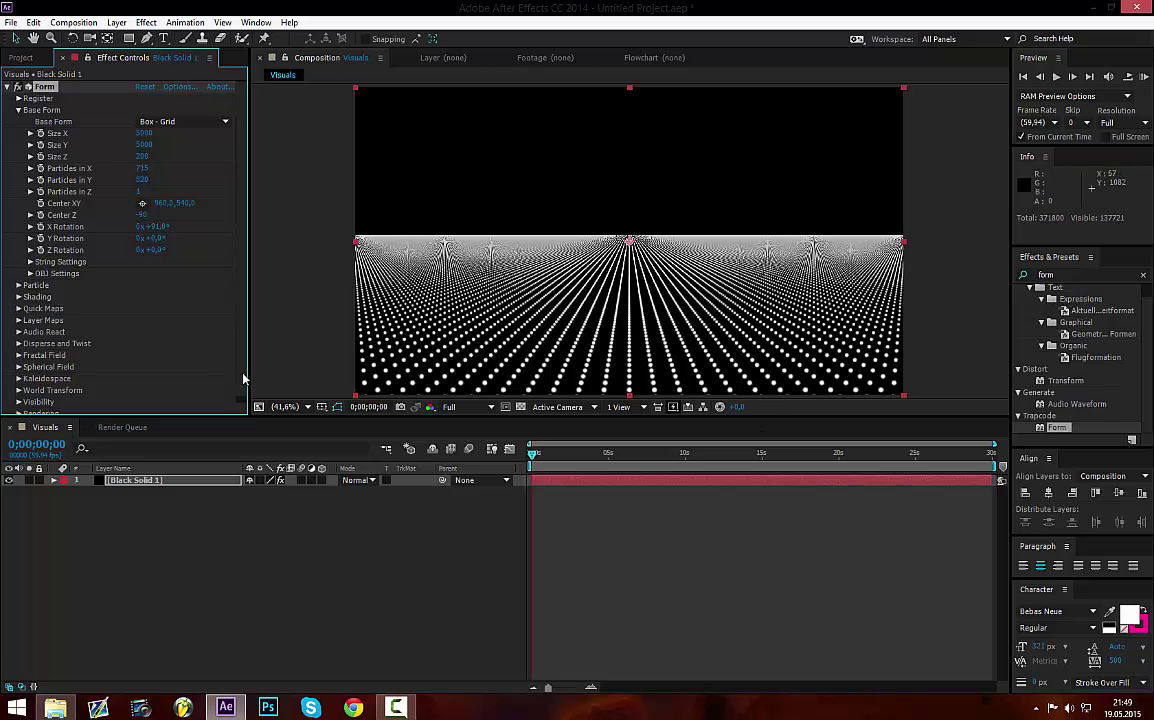
{"action": "left_click", "coordinate": [325, 538]}
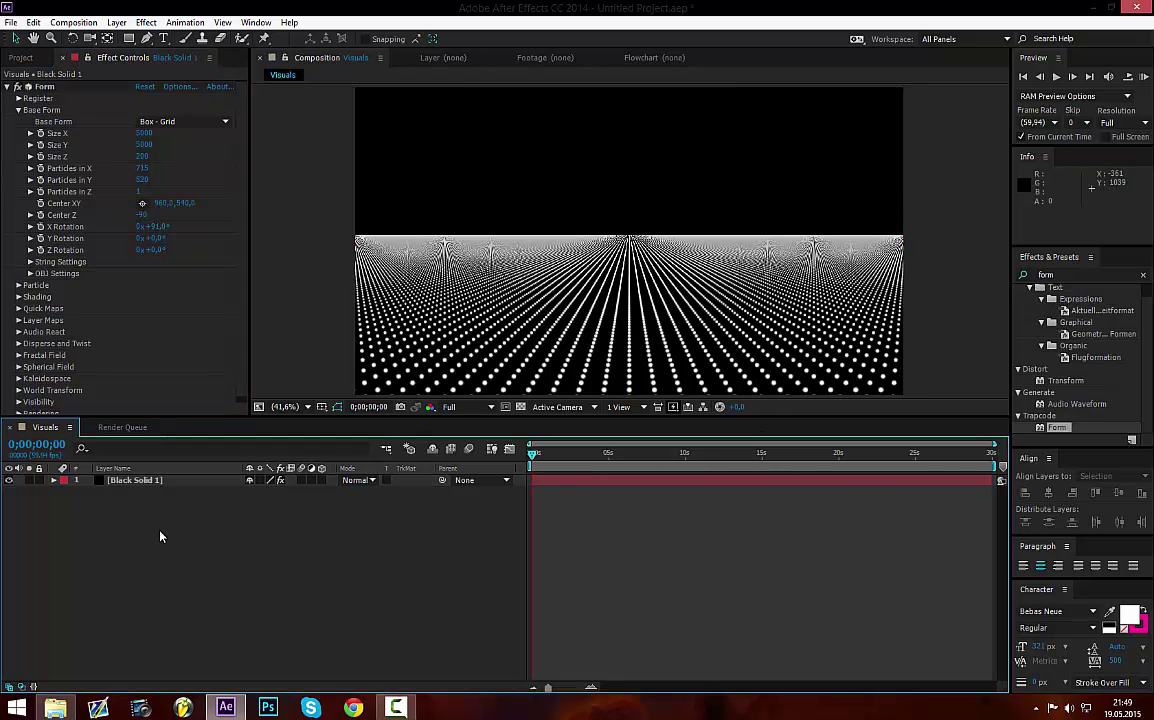
- Collapse Base Form, expand Fractal Field and set Displace to 20
{"action": "left_click", "coordinate": [18, 110]}
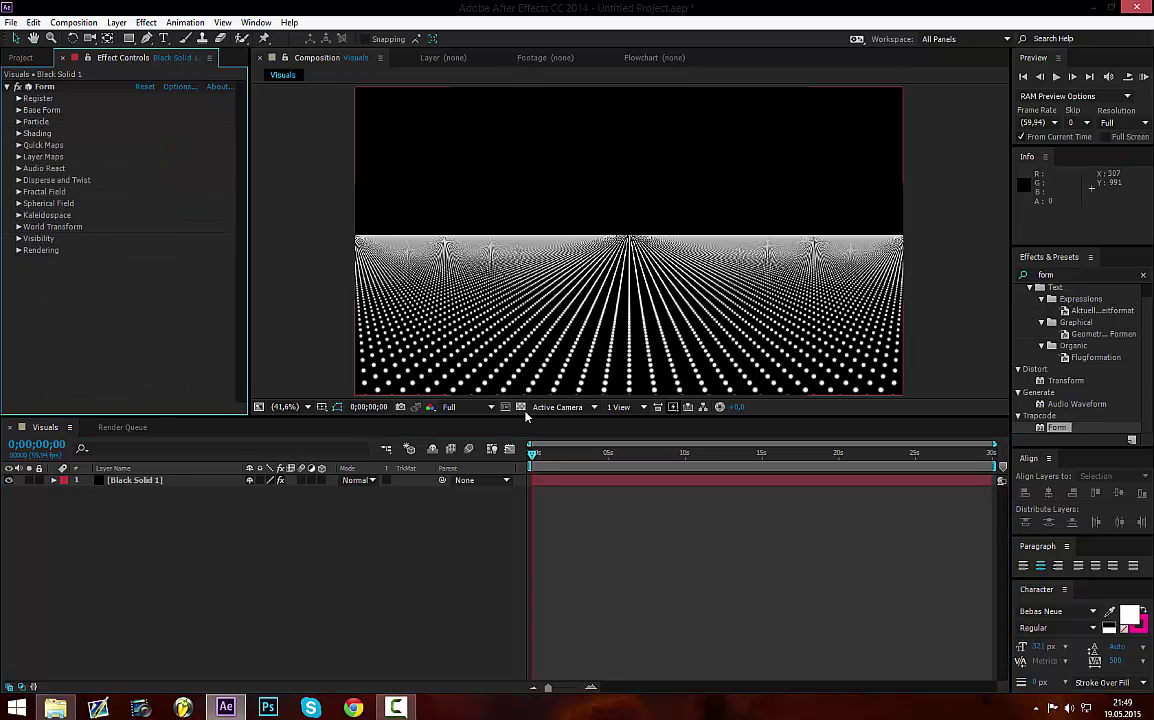
{"action": "left_click", "coordinate": [19, 192]}
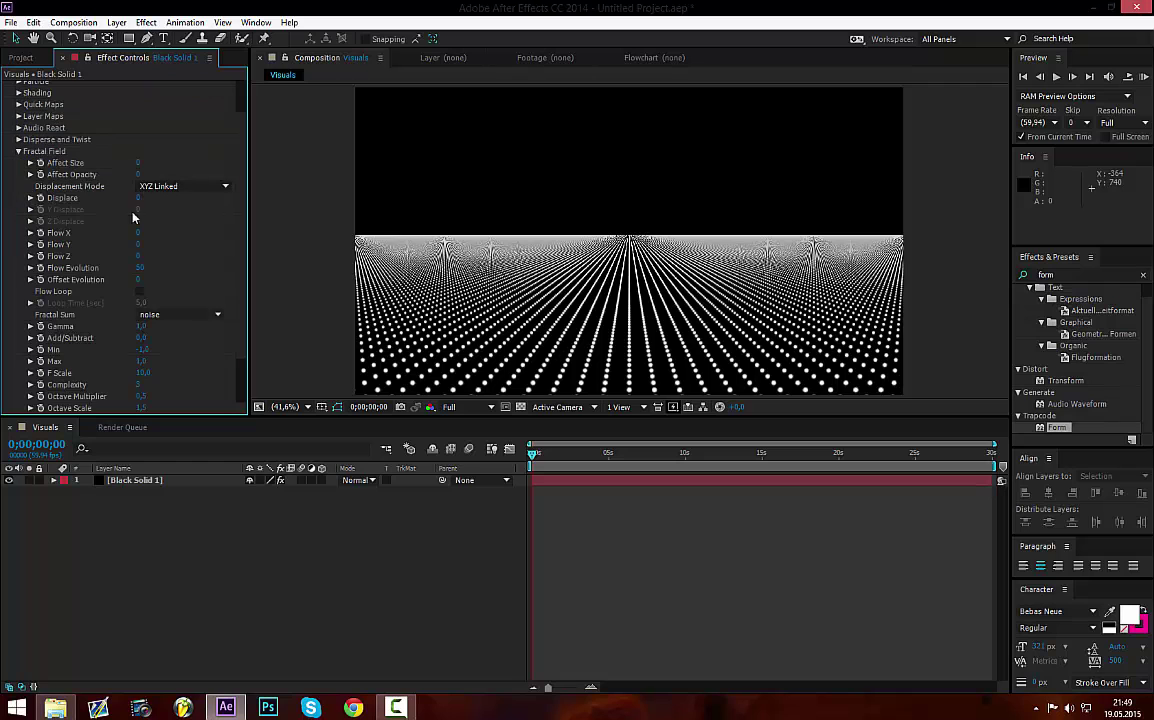
{"action": "left_click_drag", "start_coordinate": [141, 200], "coordinate": [176, 198]}
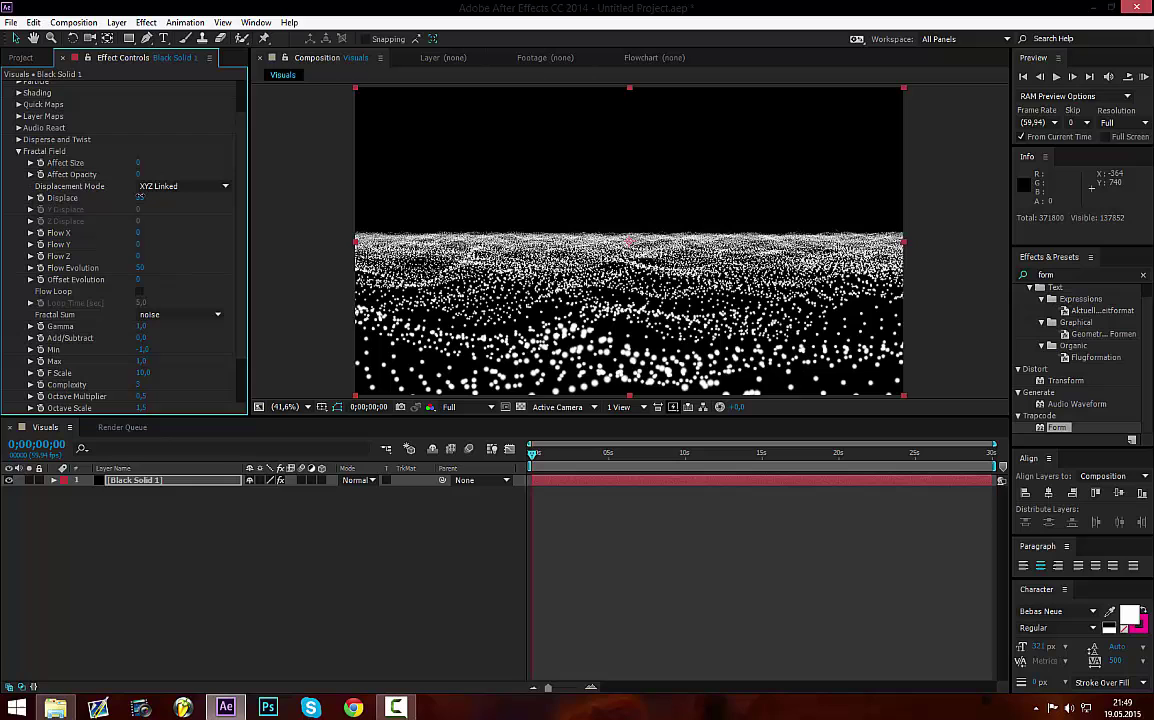
{"action": "left_click", "coordinate": [141, 198]}
{"action": "type", "text": "20"}
{"action": "key", "text": "Return"}
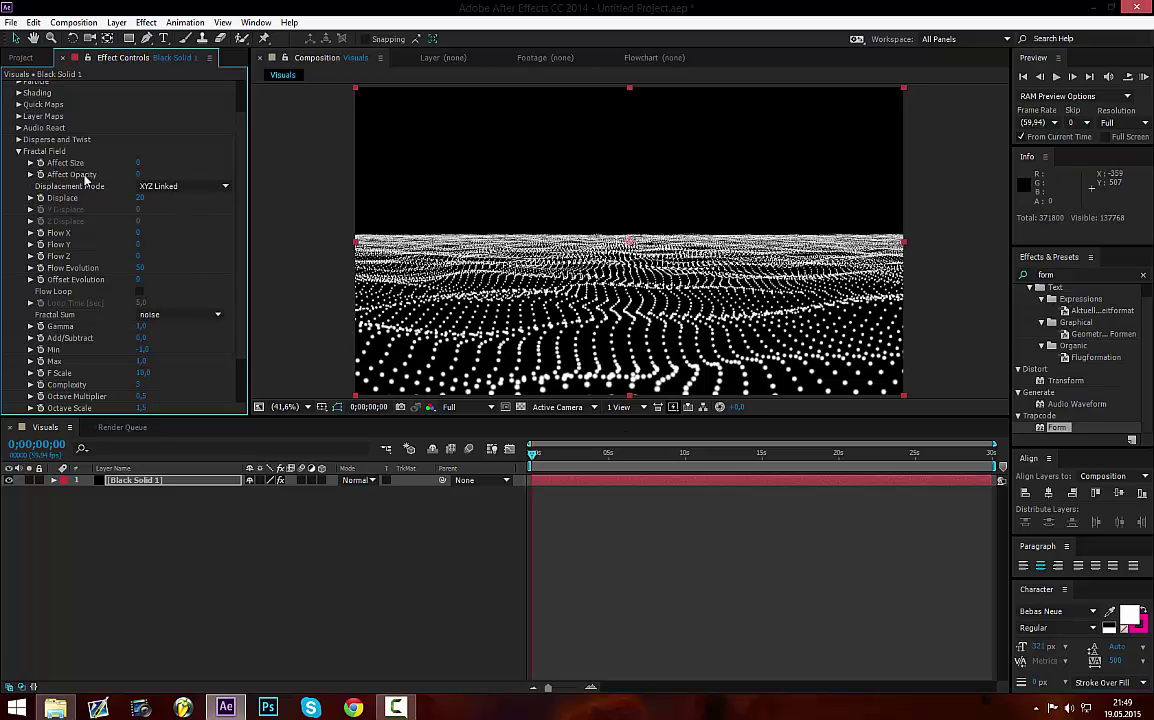
- Raise displacement to 35, then re-enter the Displace value to flatten the grid
{"action": "left_click_drag", "start_coordinate": [315, 252], "coordinate": [270, 234]}
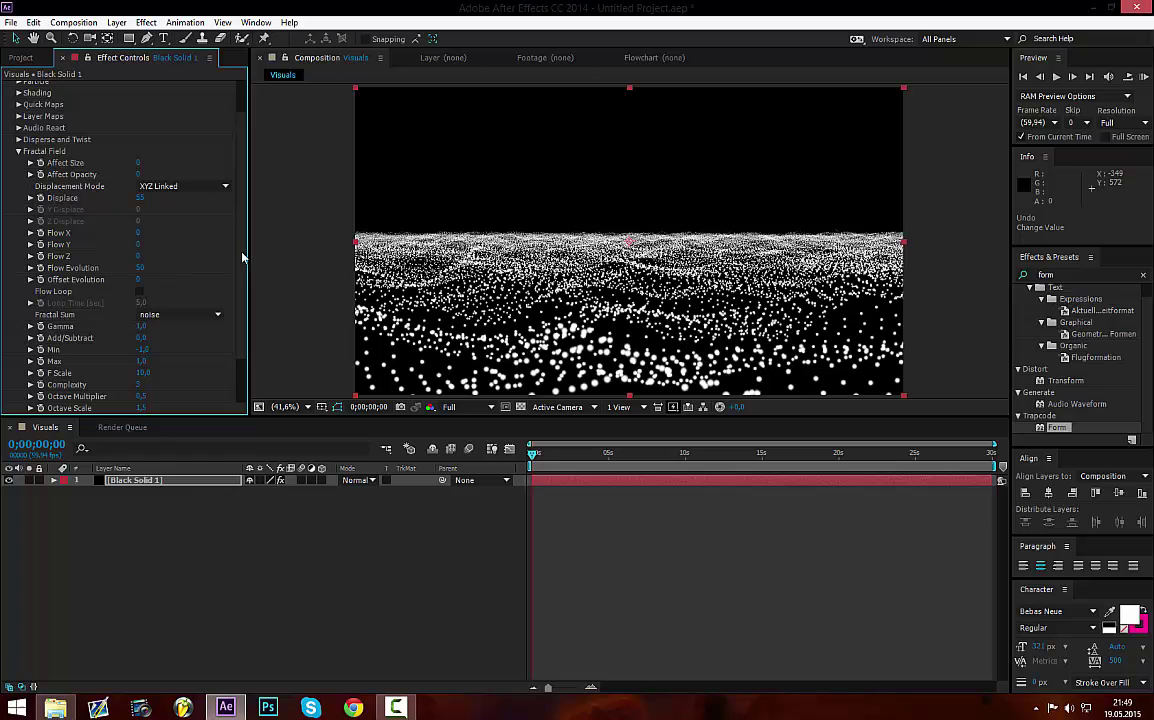
{"action": "left_click", "coordinate": [141, 198]}
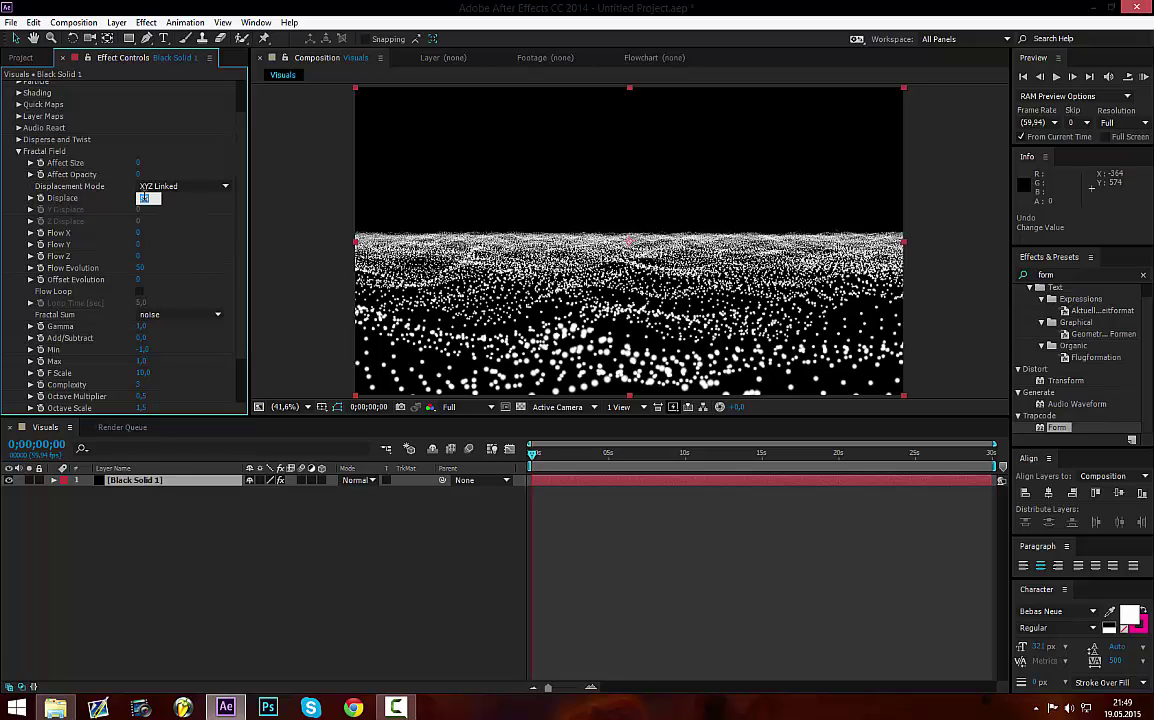
{"action": "type", "text": "20"}
{"action": "key", "text": "Return"}
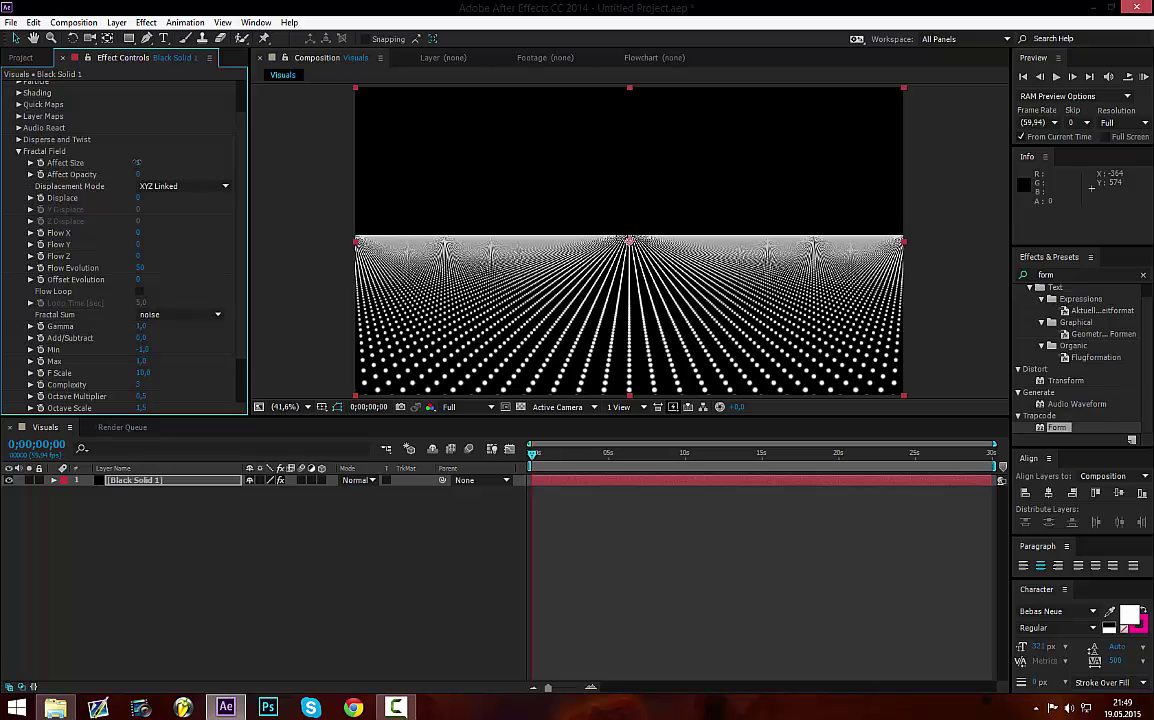
- Set Fractal Field Affect Opacity to 1 and Displace to 15 for gentle waves
{"action": "left_click", "coordinate": [138, 174]}
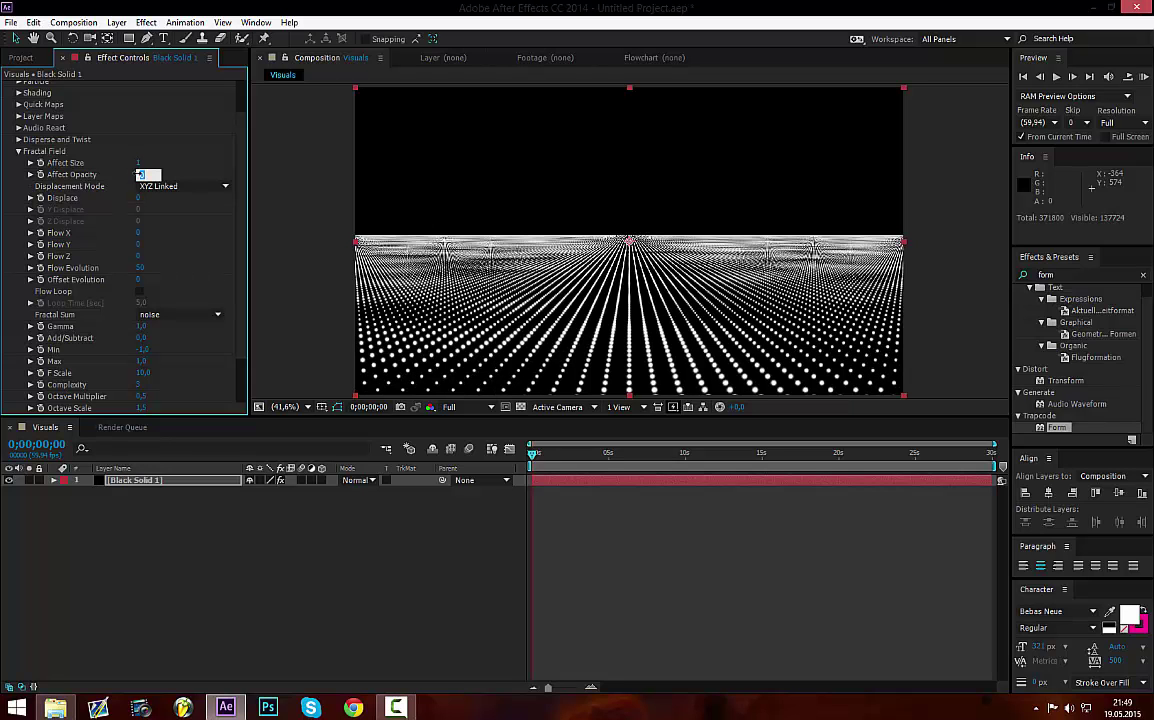
{"action": "key", "text": "Return"}
{"action": "left_click", "coordinate": [141, 199]}
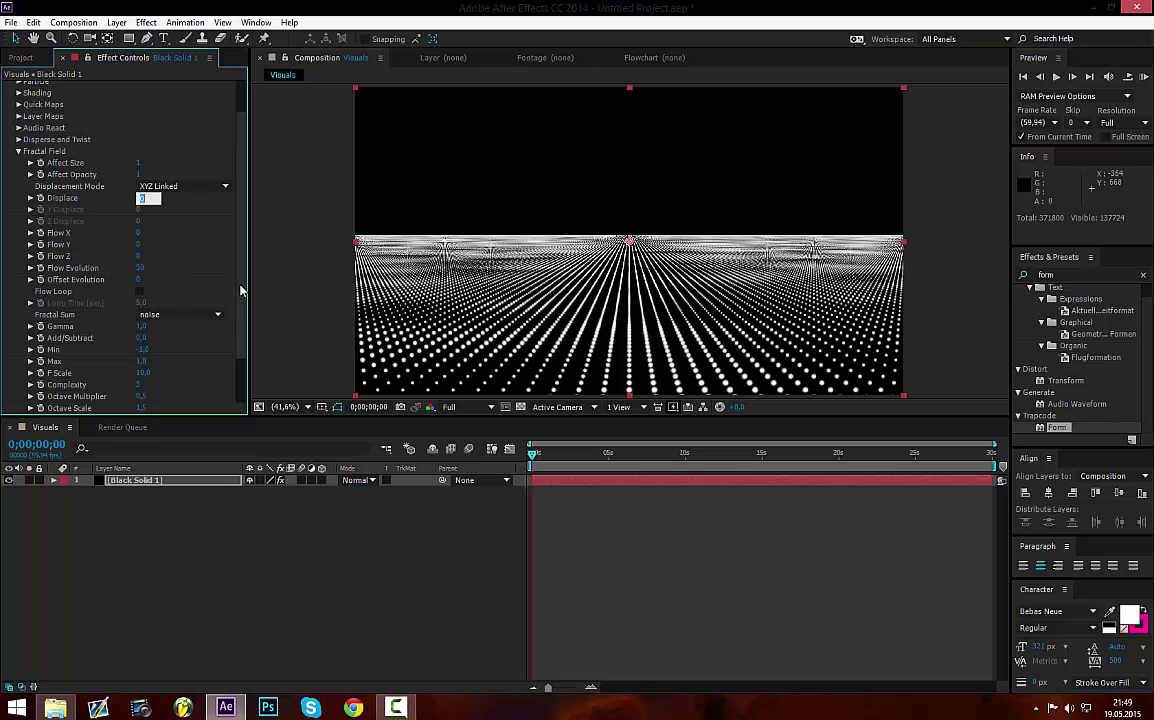
{"action": "type", "text": "1"}
{"action": "key", "text": "Return"}
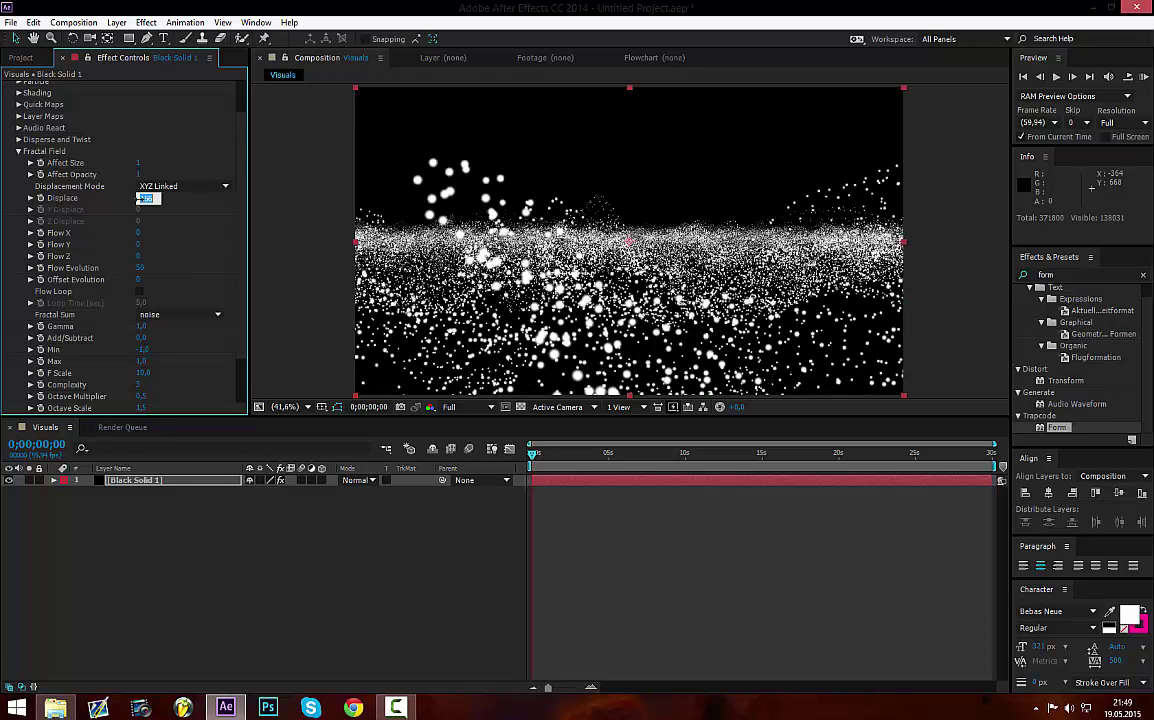
{"action": "type", "text": "15"}
{"action": "key", "text": "Return"}
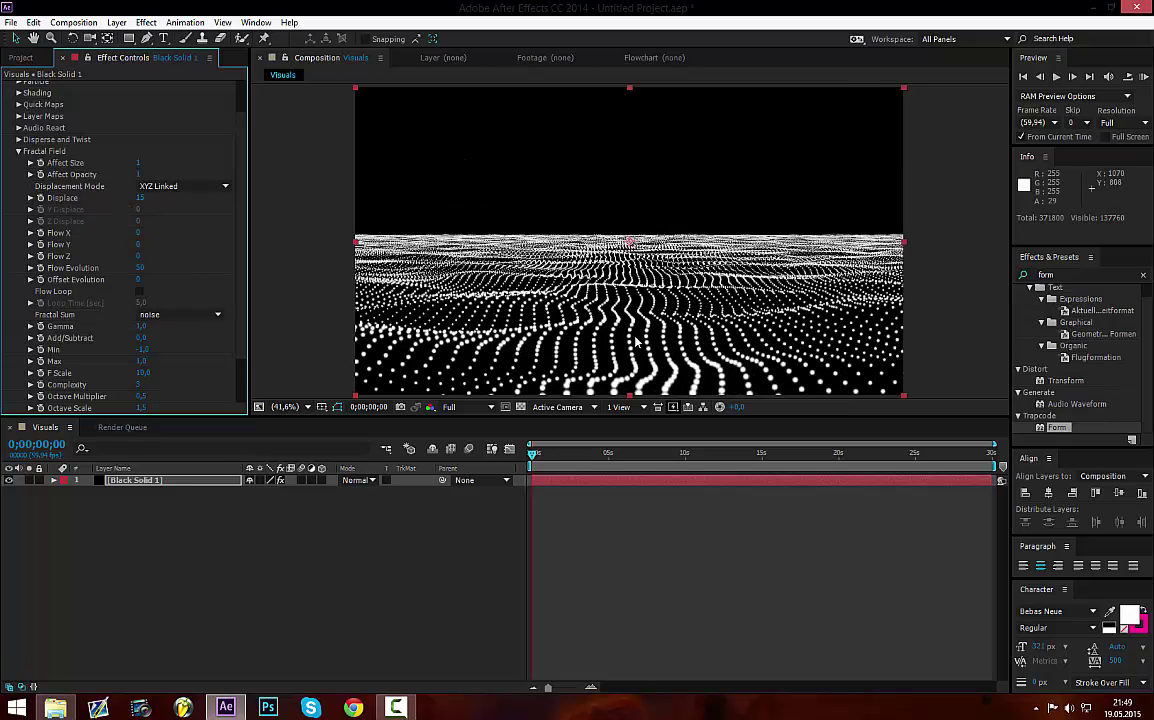
- Check a later frame around 9 seconds, then set Fractal Field Flow X, Y and Z to 15
{"action": "left_click", "coordinate": [657, 455]}
{"action": "left_click", "coordinate": [669, 457]}
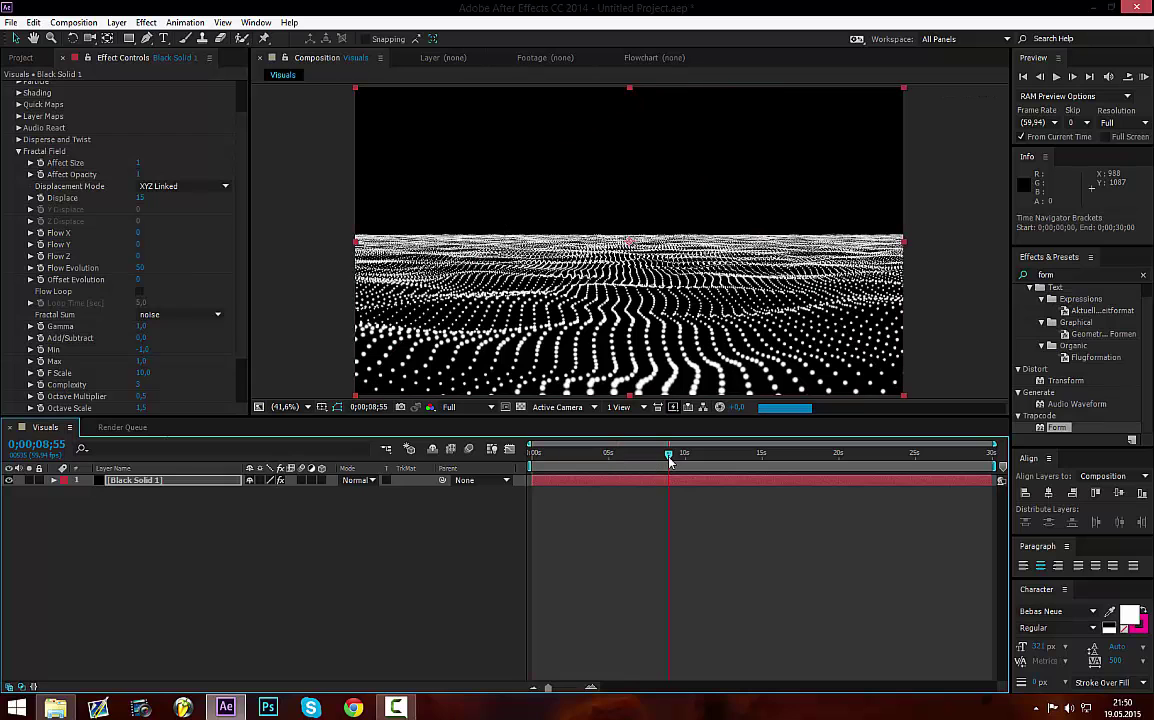
{"action": "left_click", "coordinate": [546, 455]}
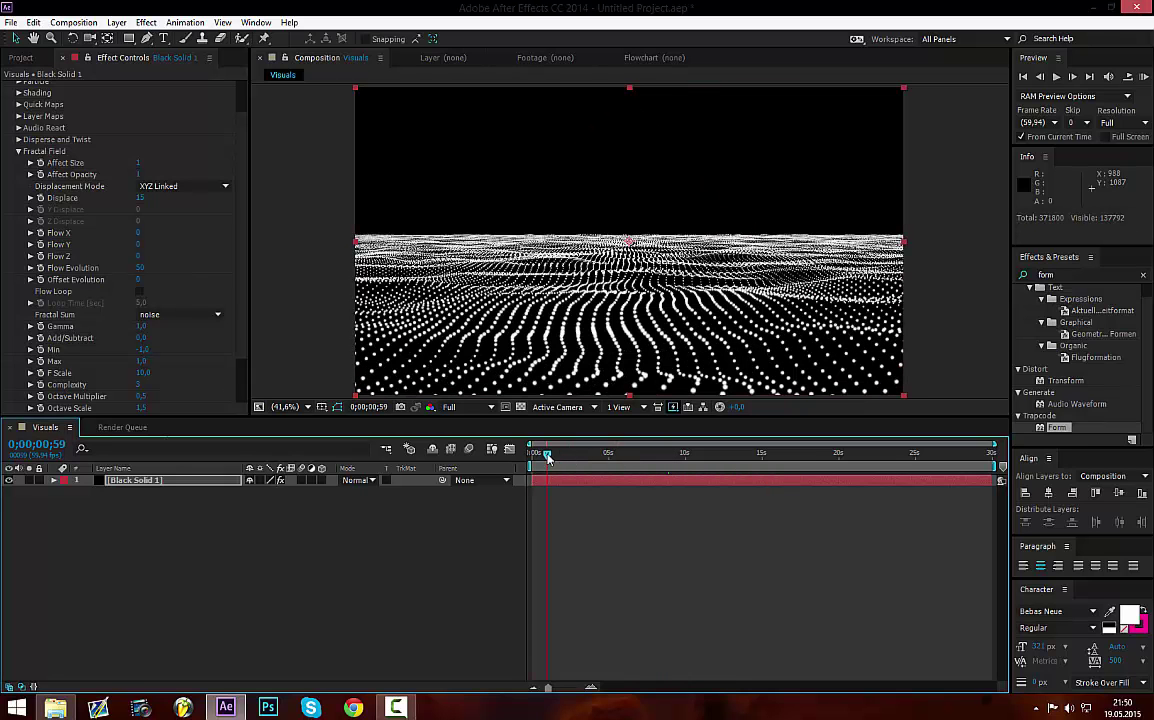
{"action": "left_click", "coordinate": [140, 233]}
{"action": "type", "text": "0"}
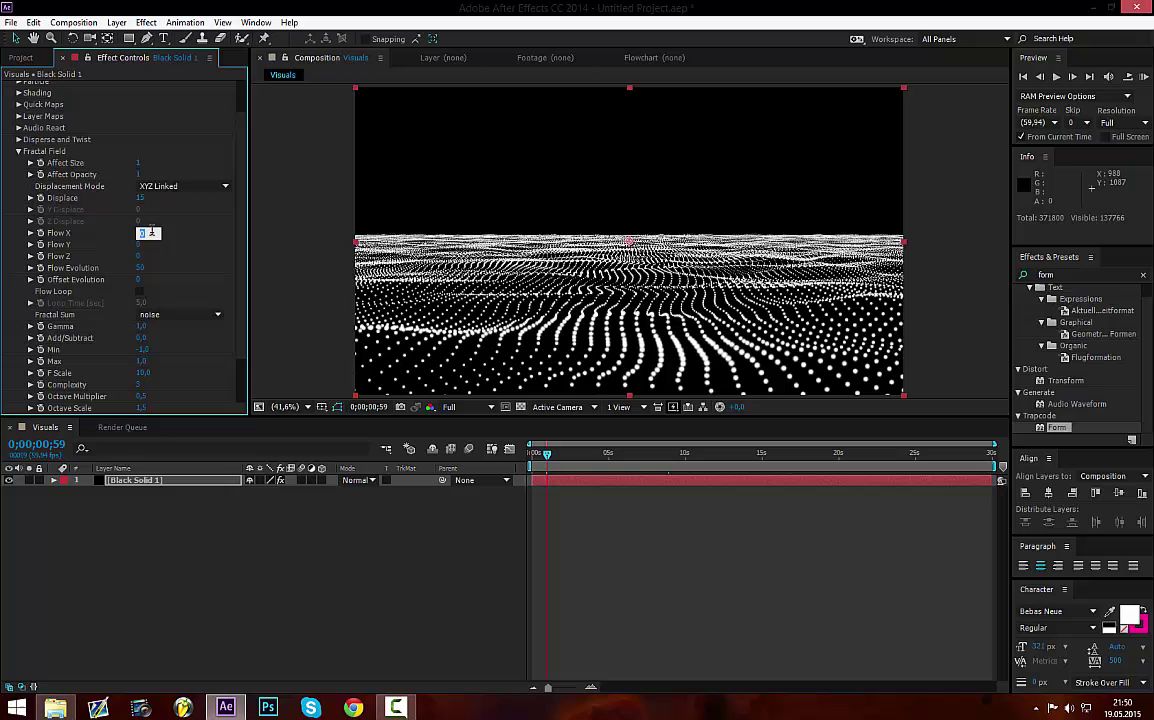
{"action": "key", "text": "Return"}
{"action": "left_click", "coordinate": [140, 245]}
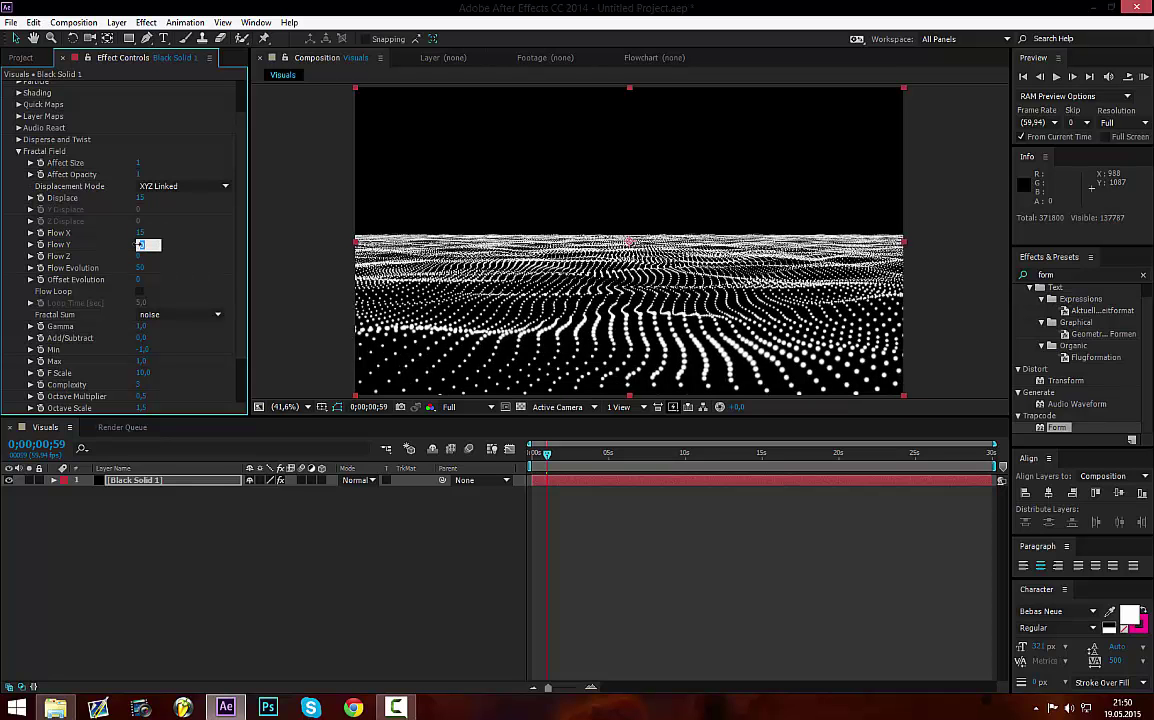
{"action": "key", "text": "Return"}
{"action": "left_click", "coordinate": [140, 256]}
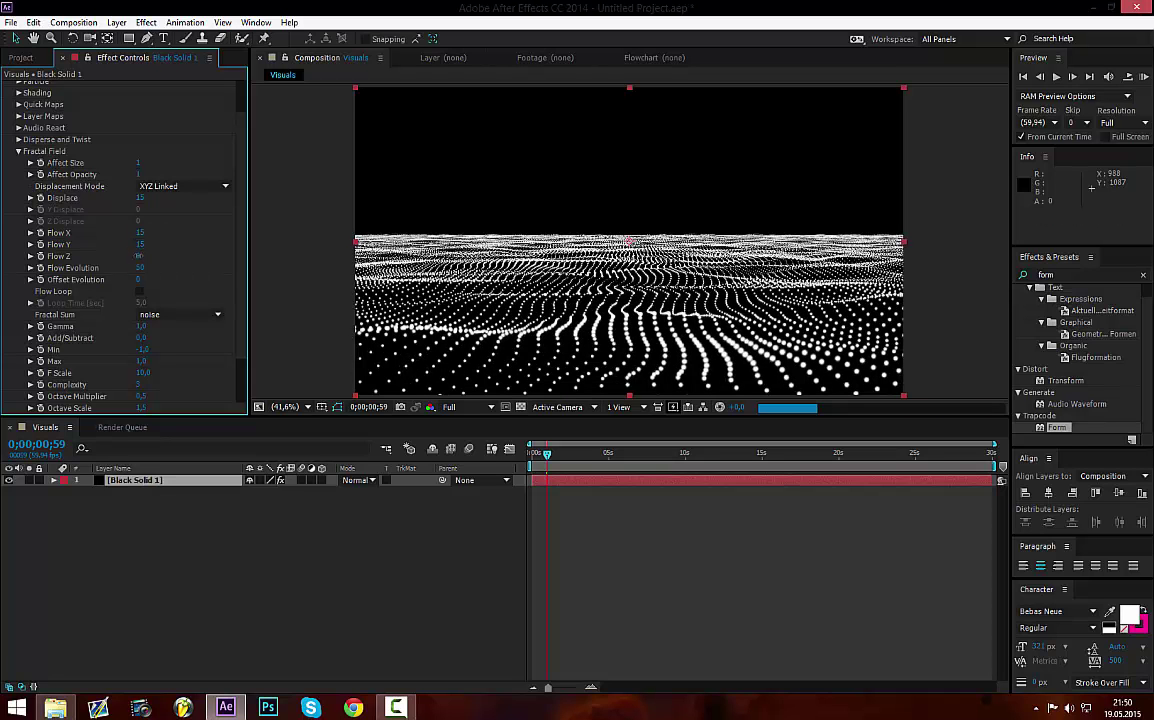
{"action": "type", "text": "15"}
{"action": "key", "text": "Return"}
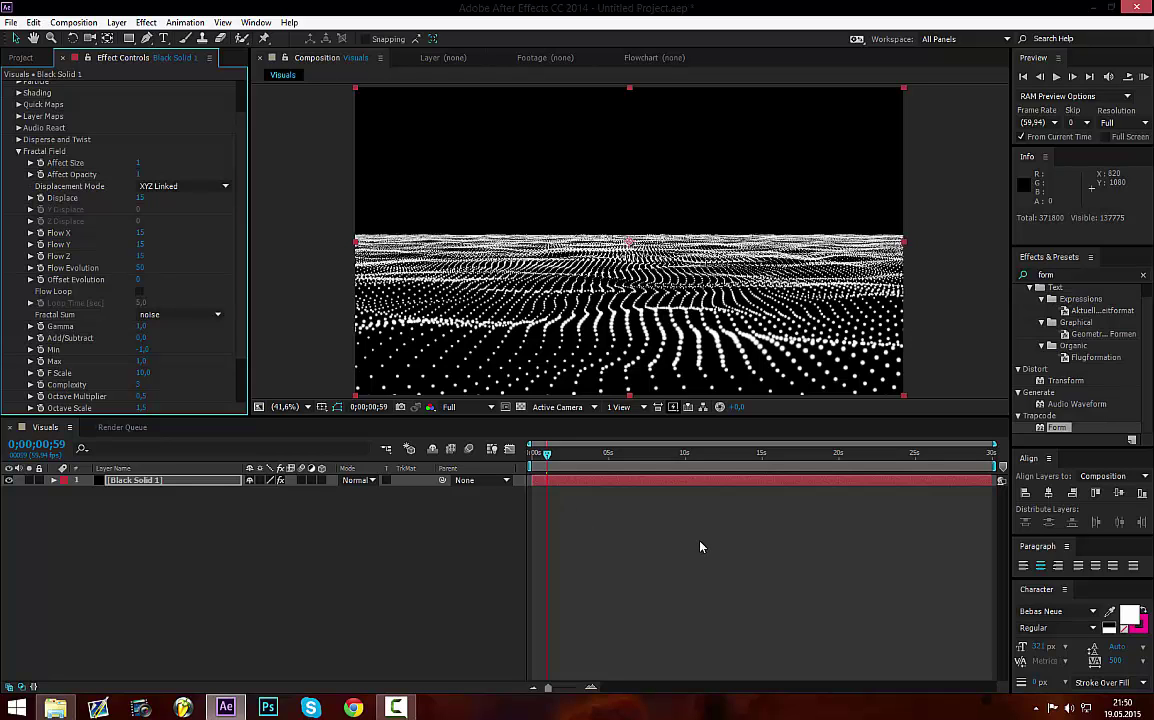
- Set Fractal Field Displace to 0 and collapse the Fractal Field group
{"action": "left_click", "coordinate": [140, 199]}
{"action": "type", "text": "0"}
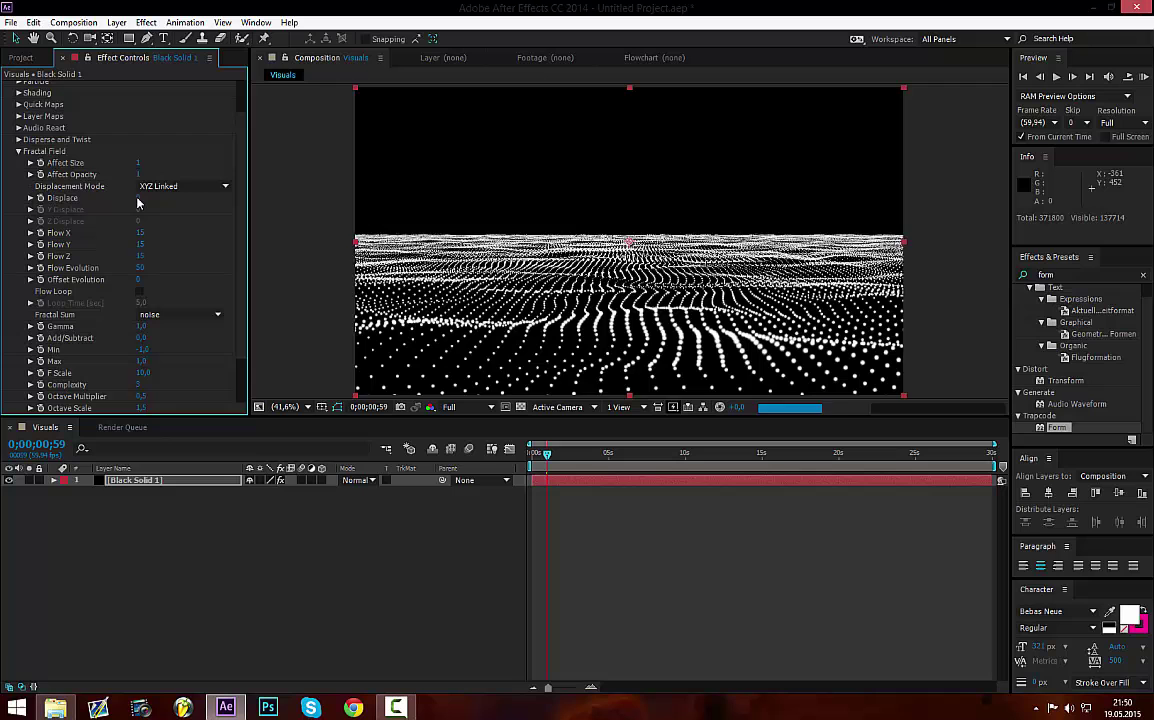
{"action": "key", "text": "Return"}
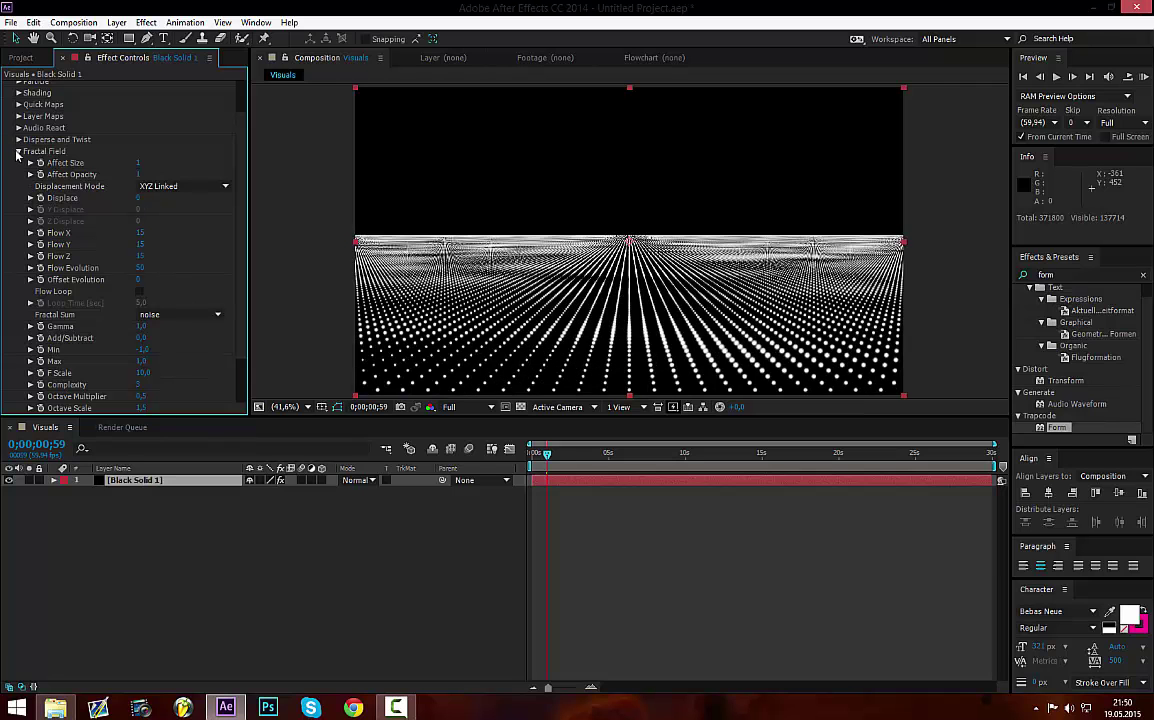
{"action": "left_click", "coordinate": [16, 151]}
- Add a new adjustment layer named Soundkeys
{"action": "right_click", "coordinate": [184, 605]}
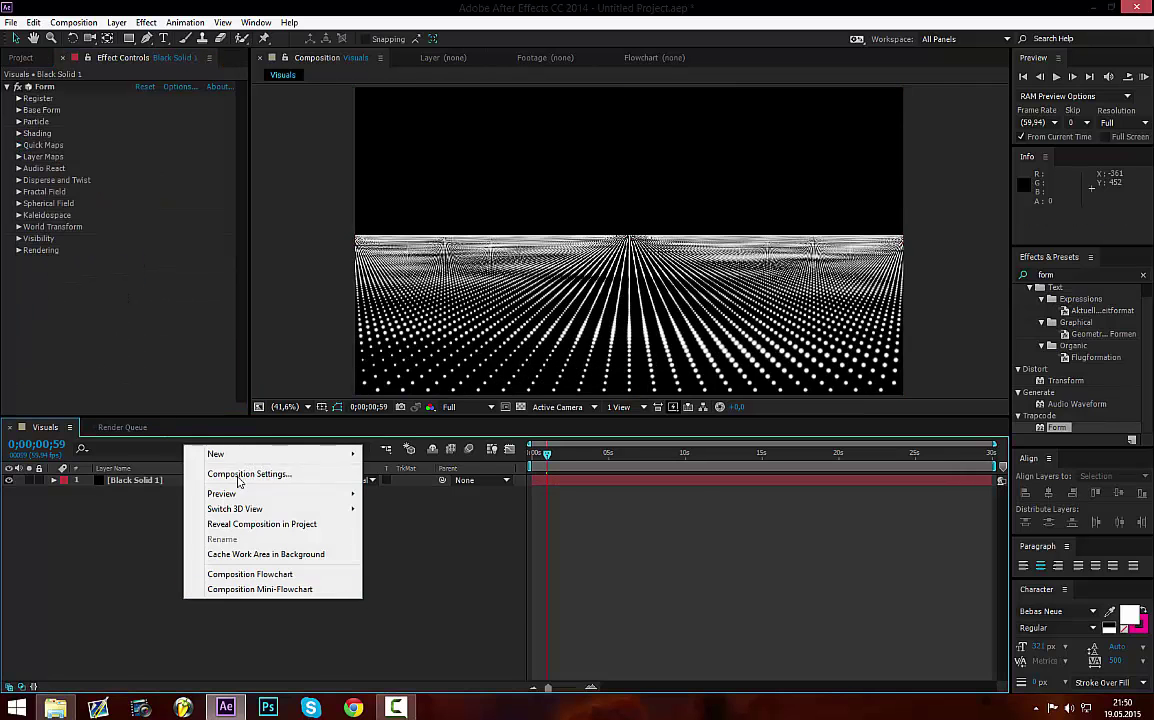
{"action": "mouse_move", "coordinate": [250, 457]}
{"action": "left_click", "coordinate": [434, 566]}
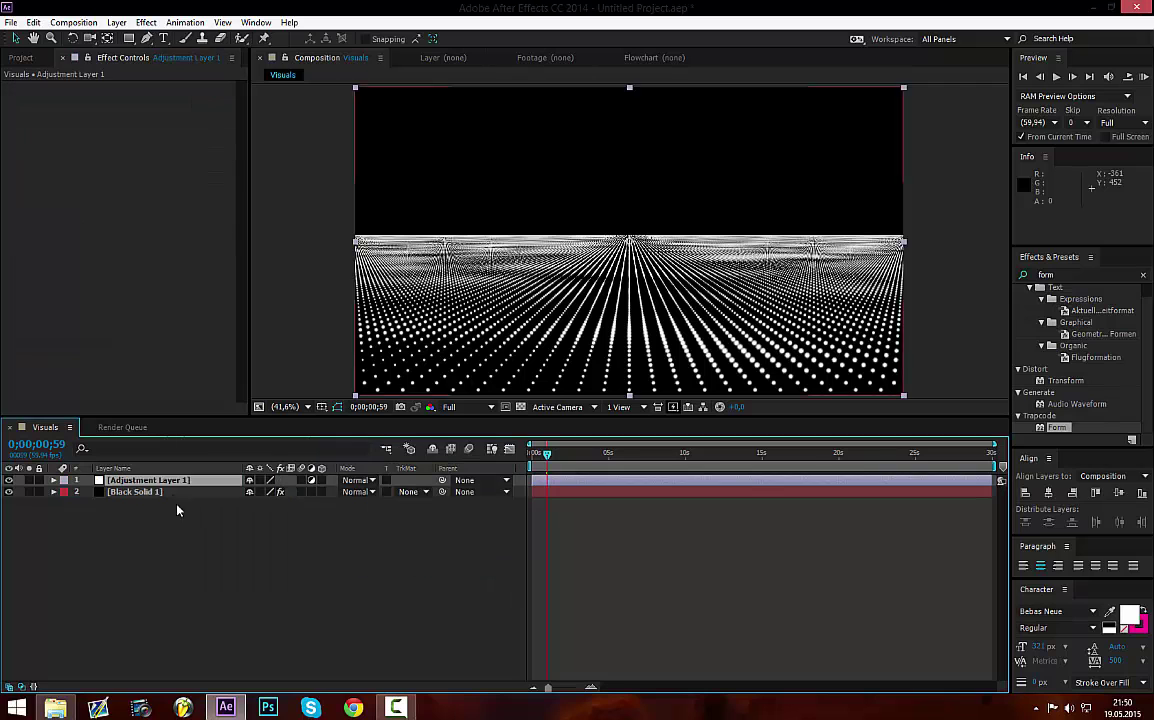
{"action": "right_click", "coordinate": [160, 480]}
{"action": "left_click", "coordinate": [300, 683]}
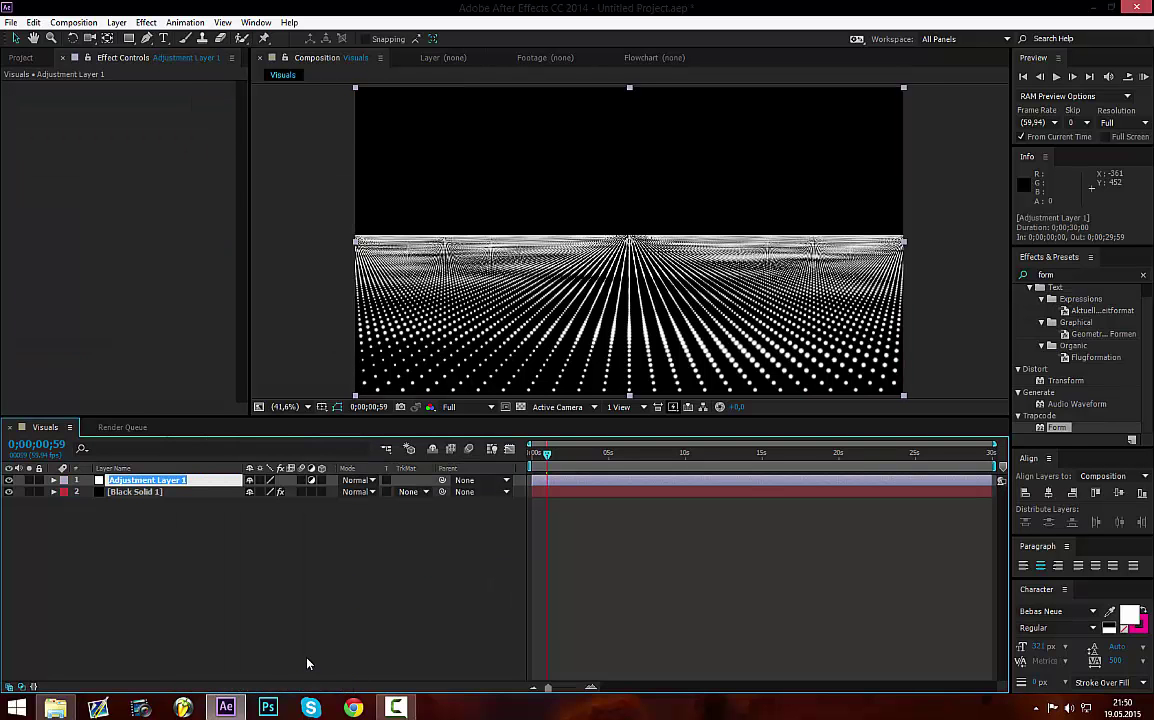
{"action": "type", "text": "Soundkeys"}
{"action": "key", "text": "Return"}
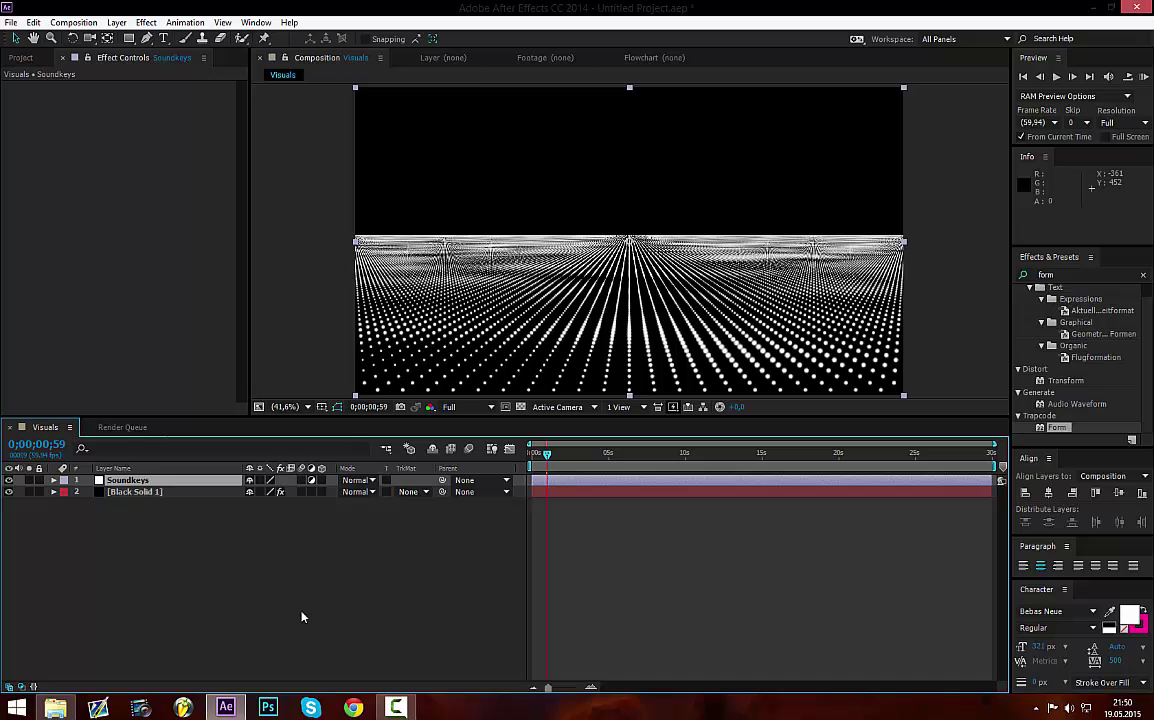
- Rename Black Solid 1 to Form
{"action": "right_click", "coordinate": [190, 492]}
{"action": "left_click", "coordinate": [250, 681]}
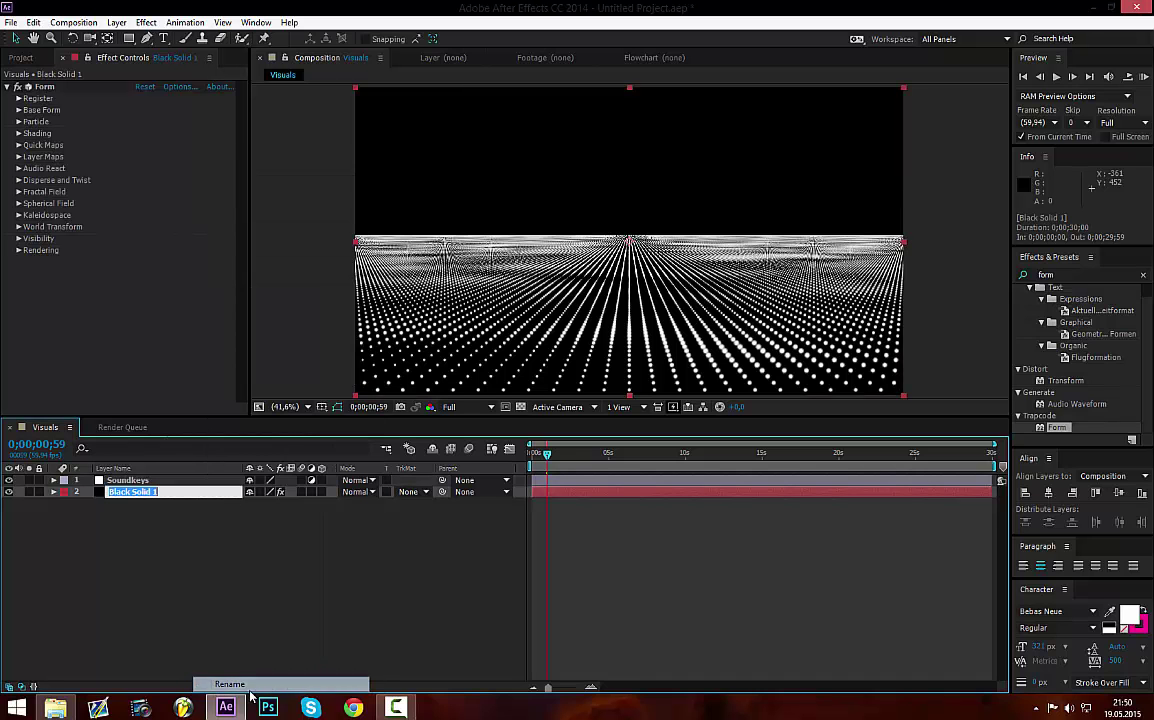
{"action": "type", "text": "Form"}
{"action": "key", "text": "Return"}
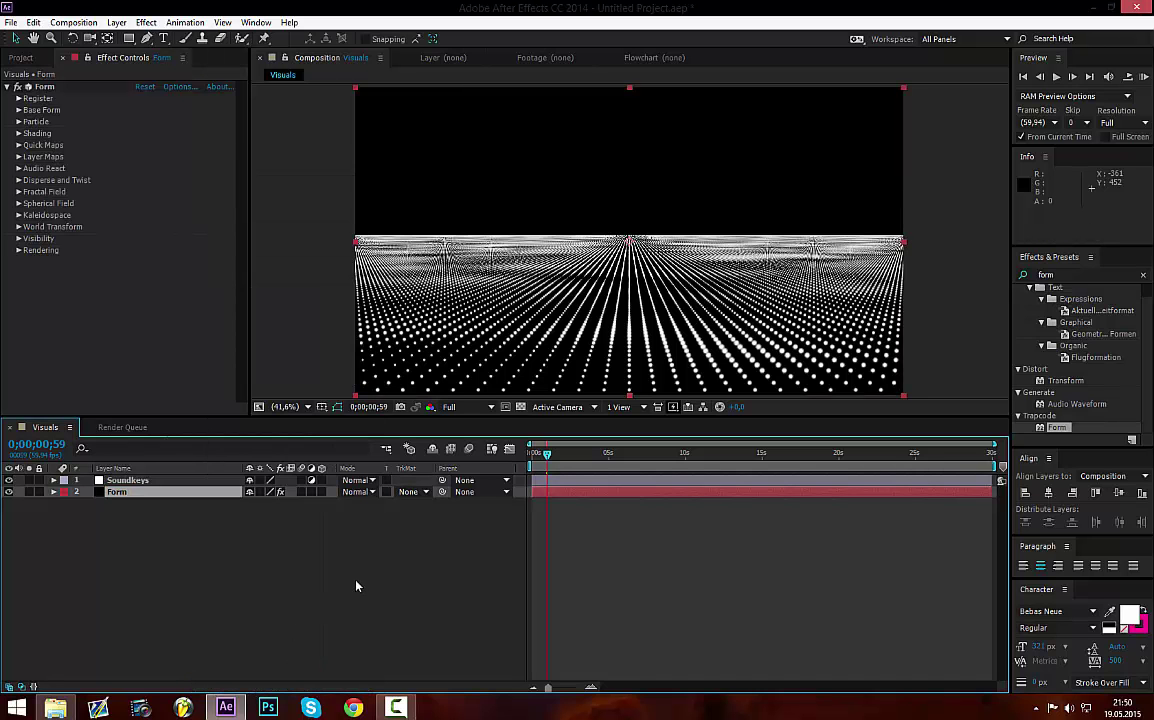
{"action": "left_click", "coordinate": [216, 663]}
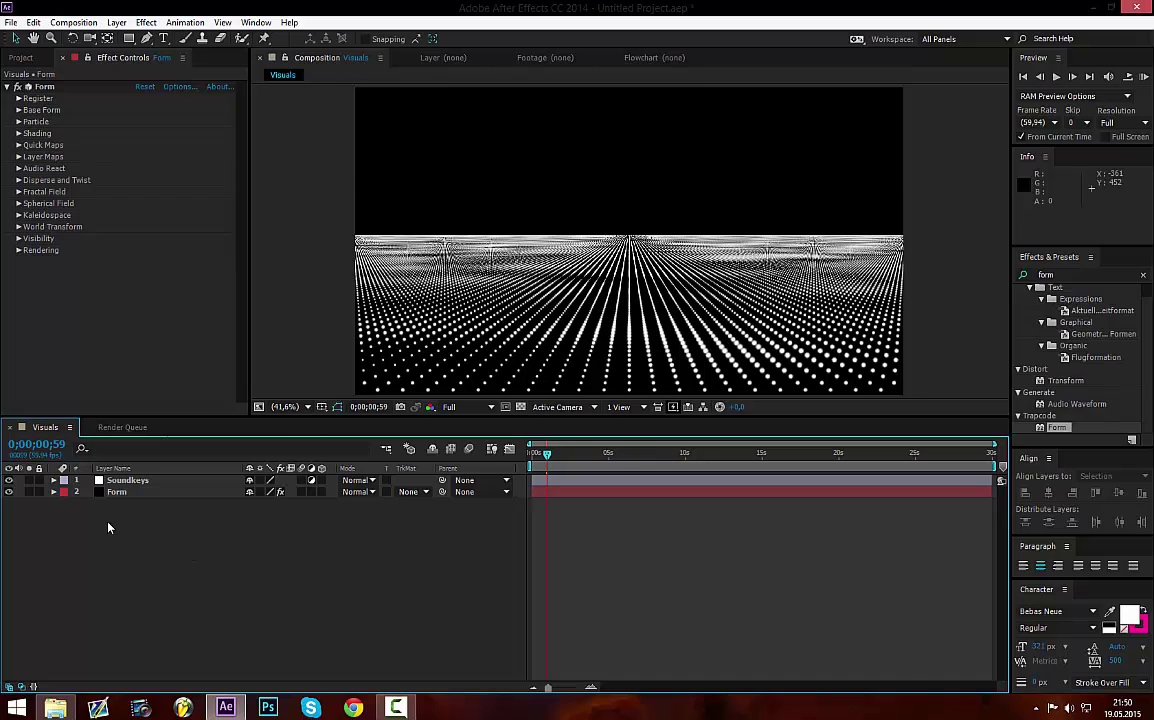
- Search Effects & Presets for 'sound' to find Trapcode Sound Keys
{"action": "left_click_drag", "start_coordinate": [1088, 276], "coordinate": [140, 482]}
{"action": "type", "text": "sound"}
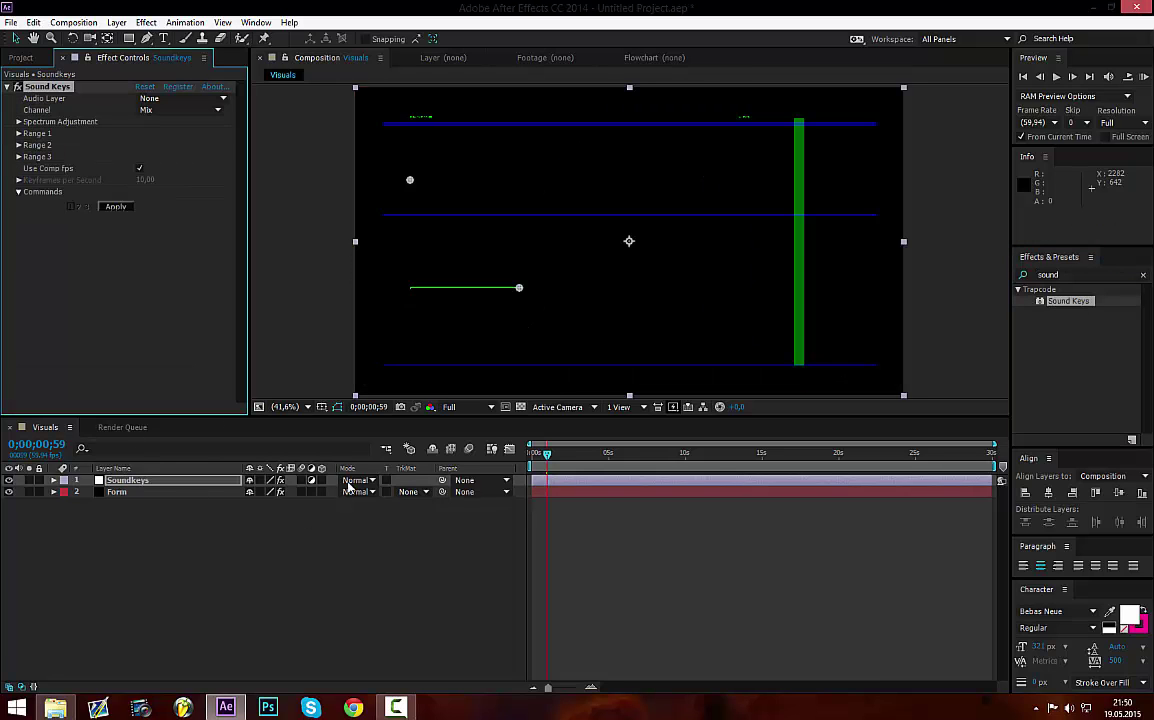
{"action": "left_click", "coordinate": [21, 57]}
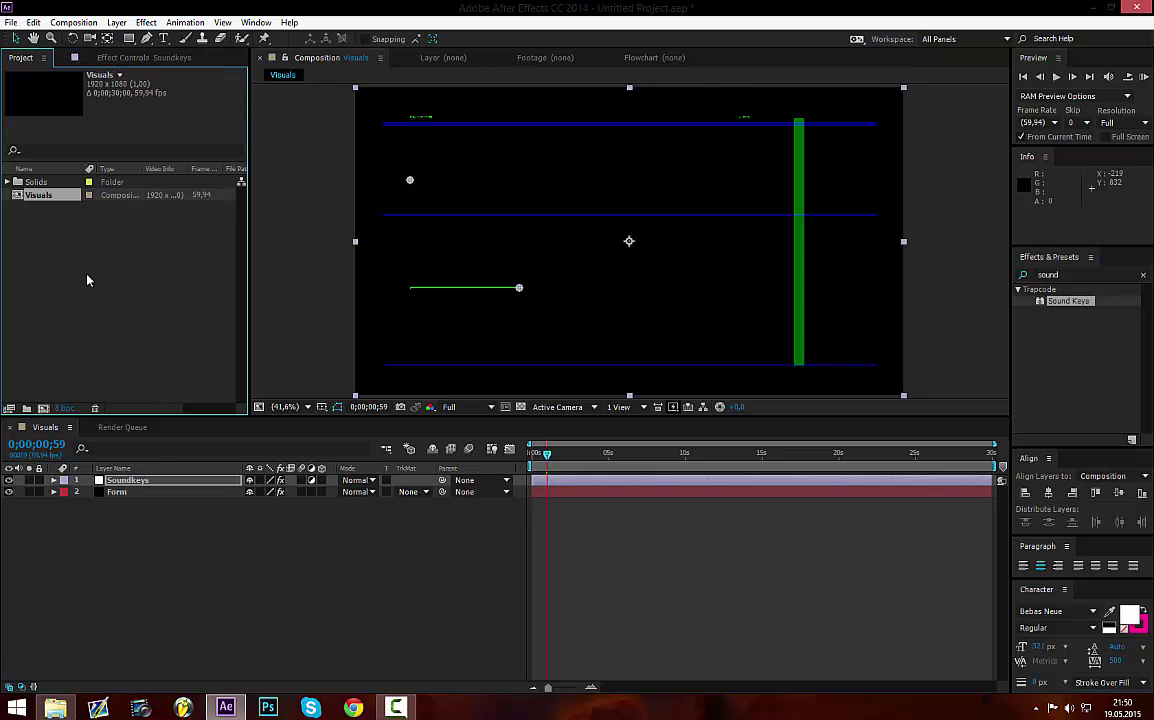
- Import Universe EP - Shapes & Shifts.mp3 from Musik > My music > Eminence - Universe EP
{"action": "right_click", "coordinate": [121, 296]}
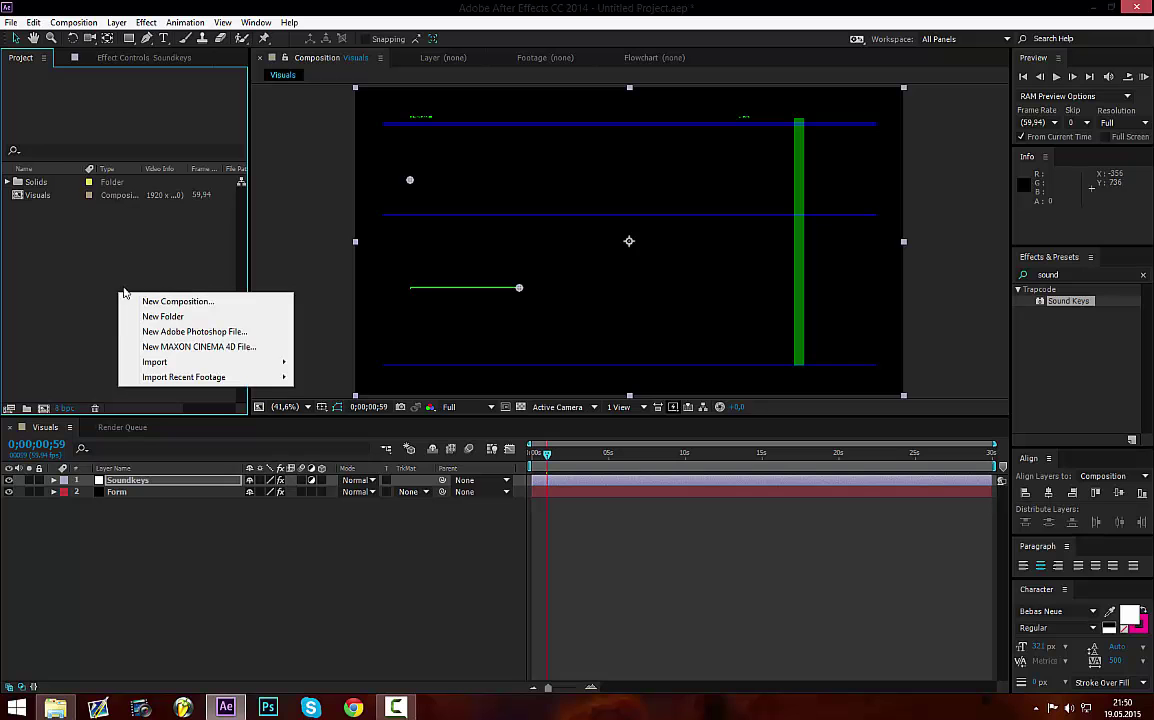
{"action": "double_click", "coordinate": [121, 294]}
{"action": "left_click", "coordinate": [82, 399]}
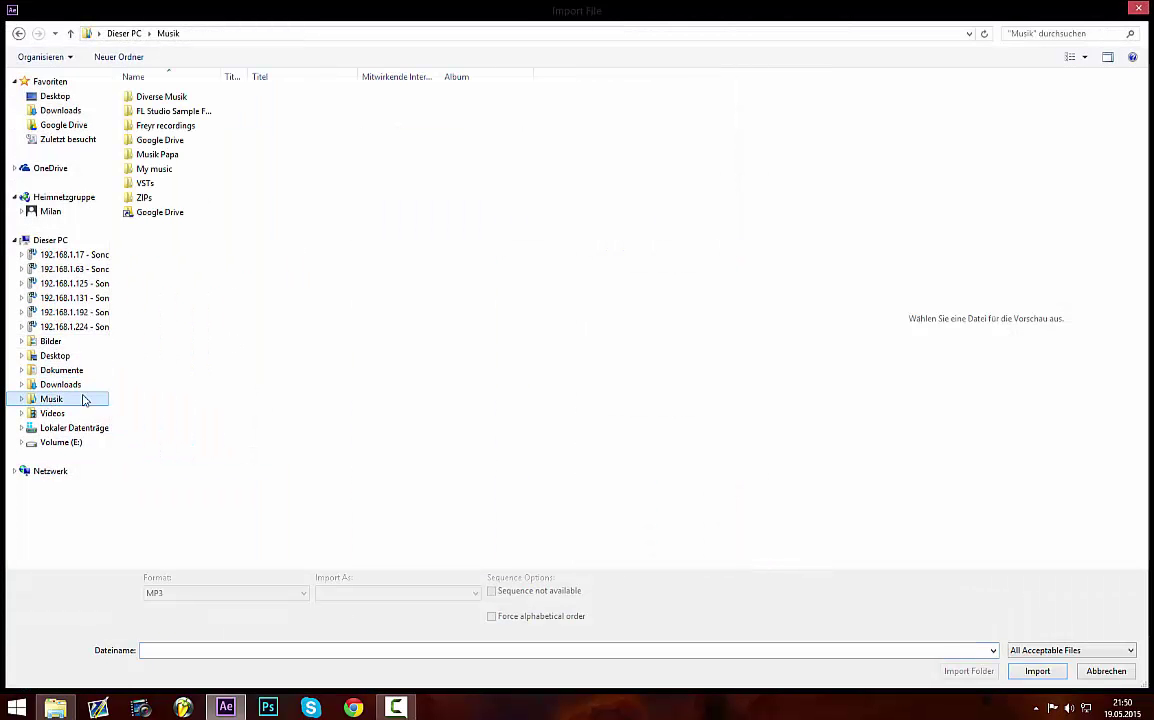
{"action": "double_click", "coordinate": [153, 170]}
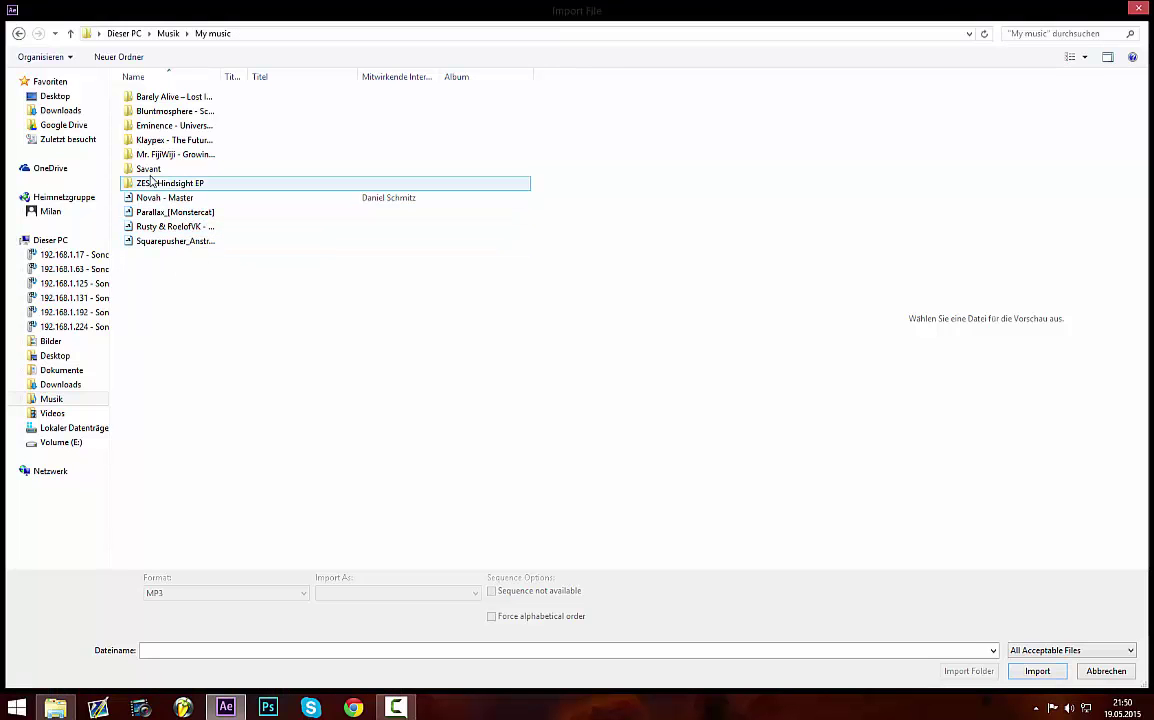
{"action": "left_click", "coordinate": [176, 127]}
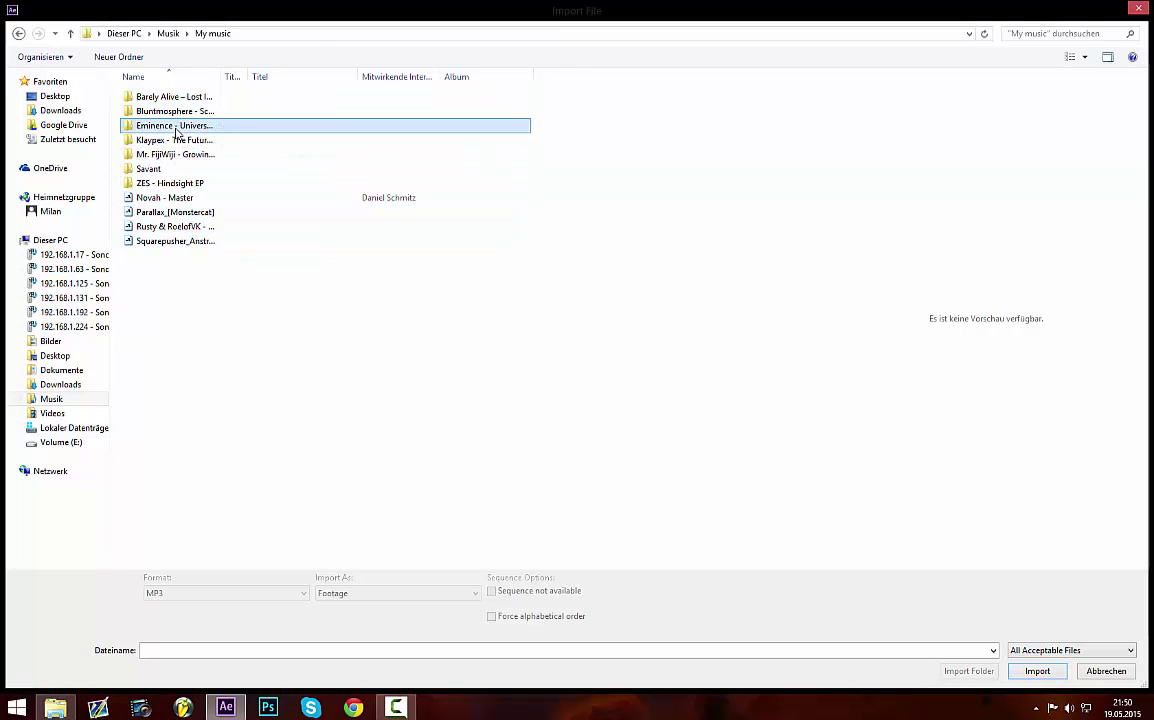
{"action": "double_click", "coordinate": [176, 127]}
{"action": "left_click", "coordinate": [210, 141]}
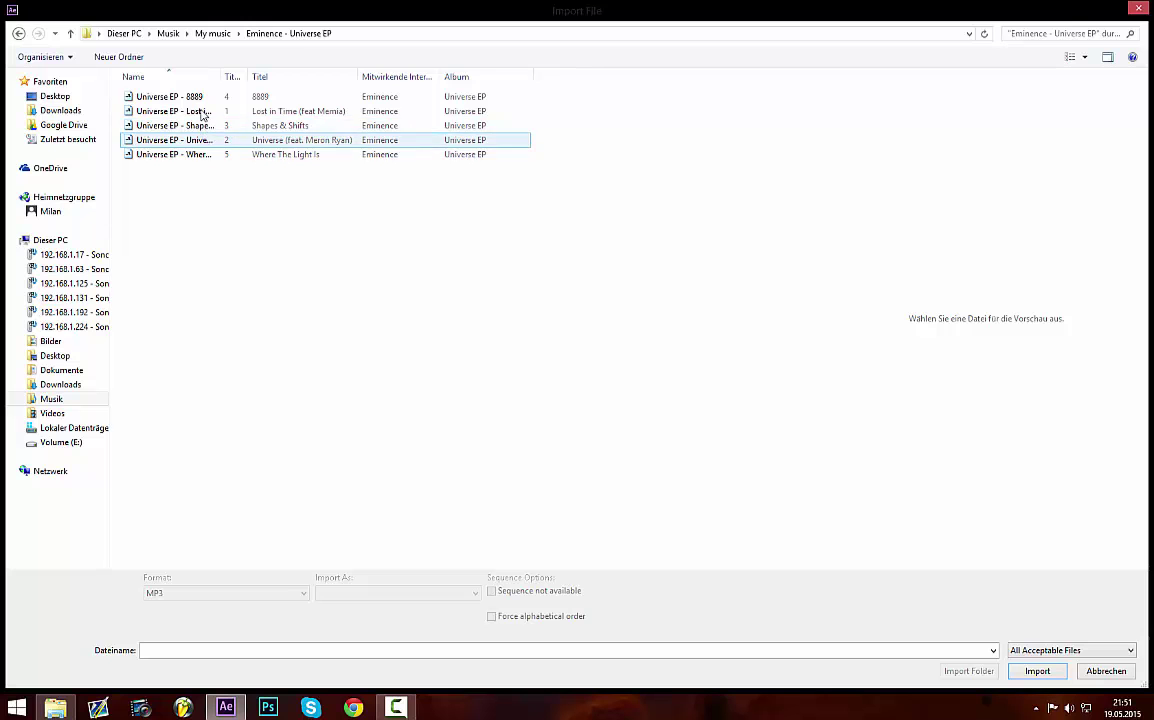
{"action": "left_click", "coordinate": [198, 99]}
{"action": "left_click", "coordinate": [206, 126]}
{"action": "double_click", "coordinate": [188, 126]}
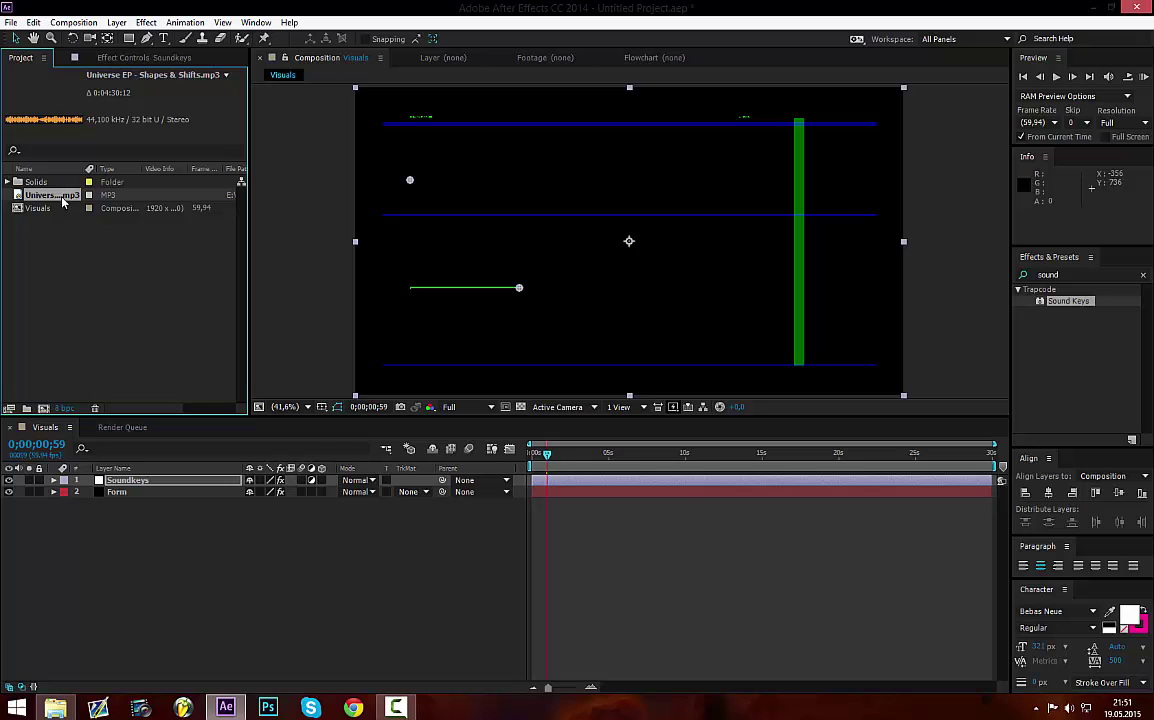
- Add the Shapes & Shifts mp3 to Visuals as a layer and make it Sound Keys' audio source
{"action": "left_click_drag", "start_coordinate": [62, 201], "coordinate": [270, 556]}
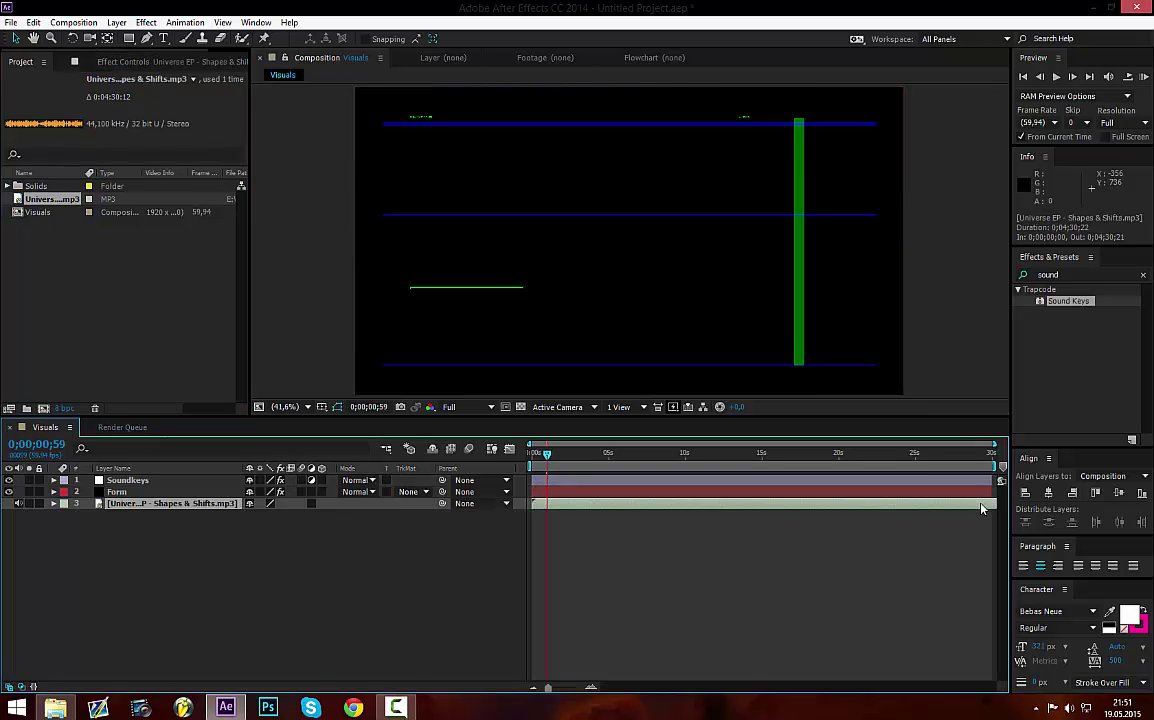
{"action": "left_click_drag", "start_coordinate": [765, 455], "coordinate": [561, 455]}
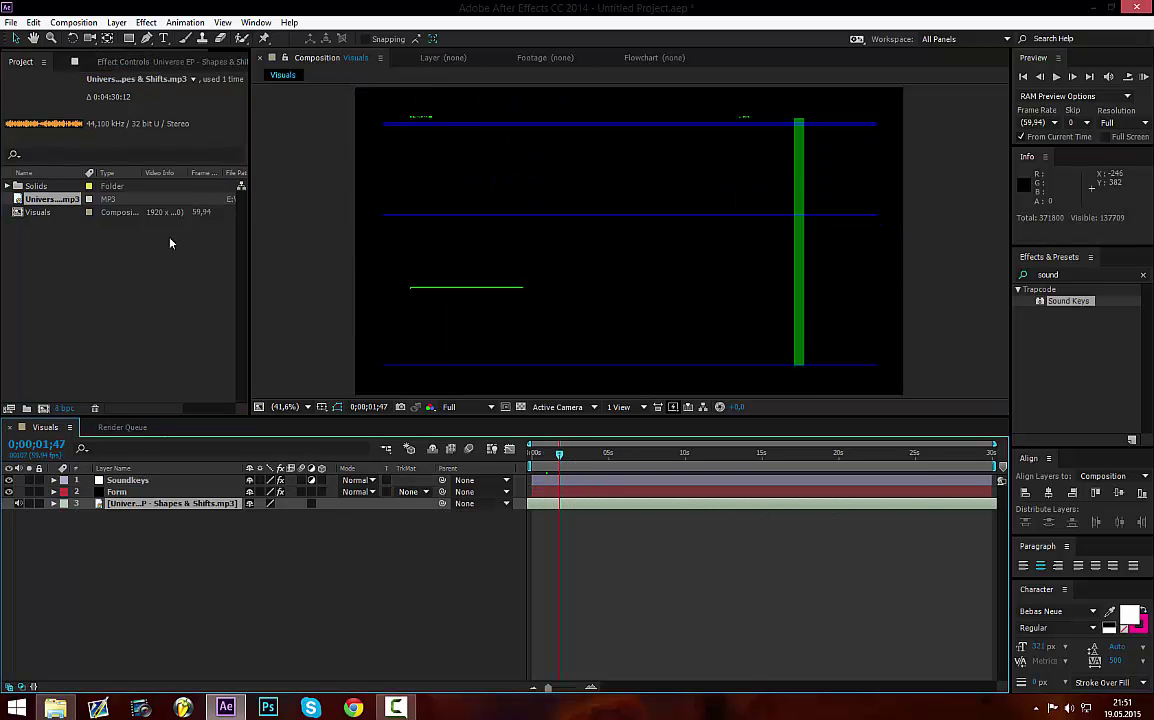
{"action": "left_click", "coordinate": [135, 61]}
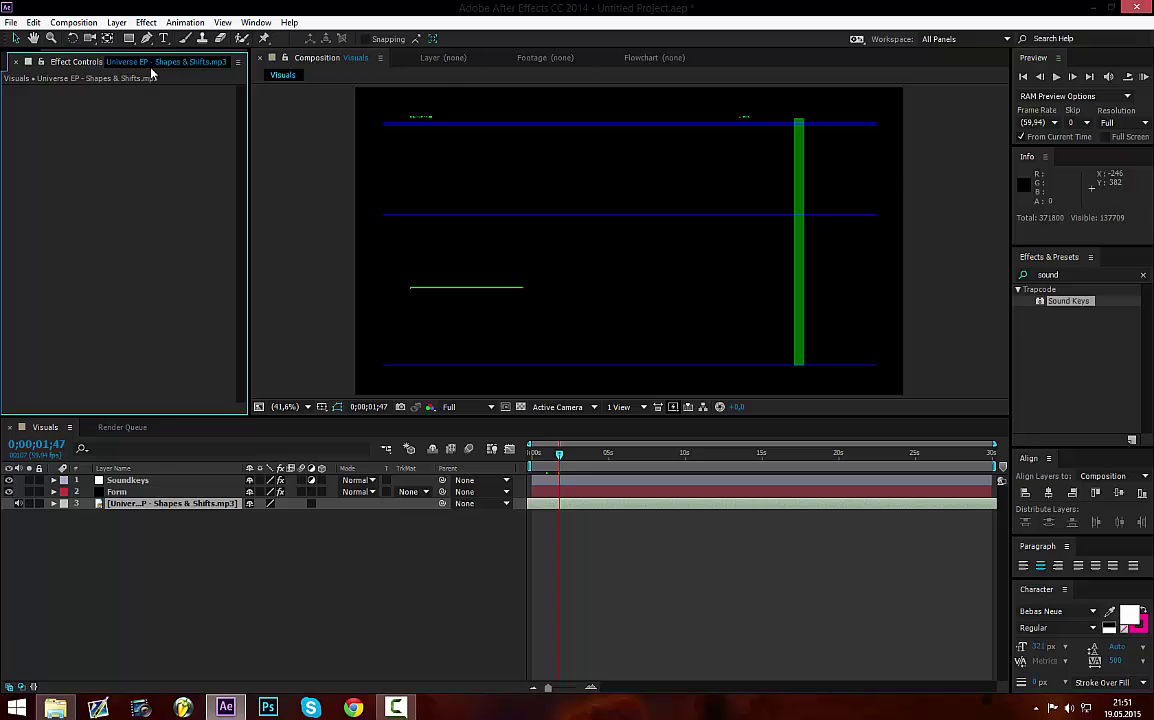
{"action": "left_click", "coordinate": [153, 491]}
{"action": "left_click", "coordinate": [127, 480]}
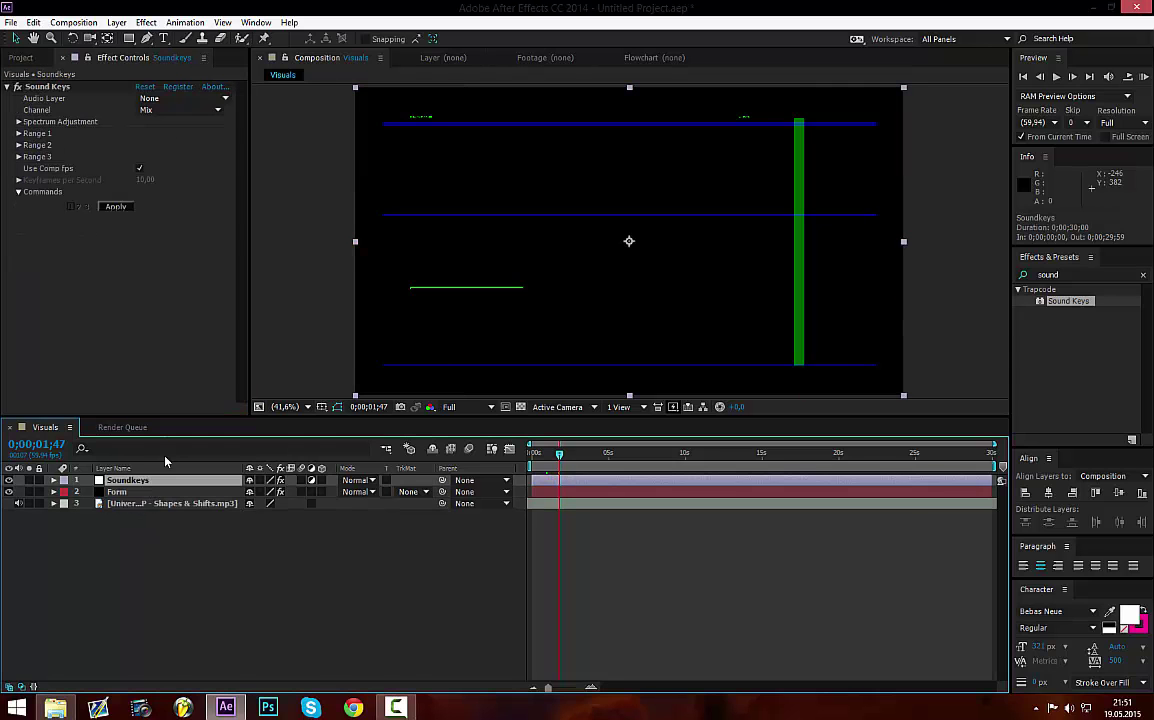
{"action": "left_click", "coordinate": [150, 99]}
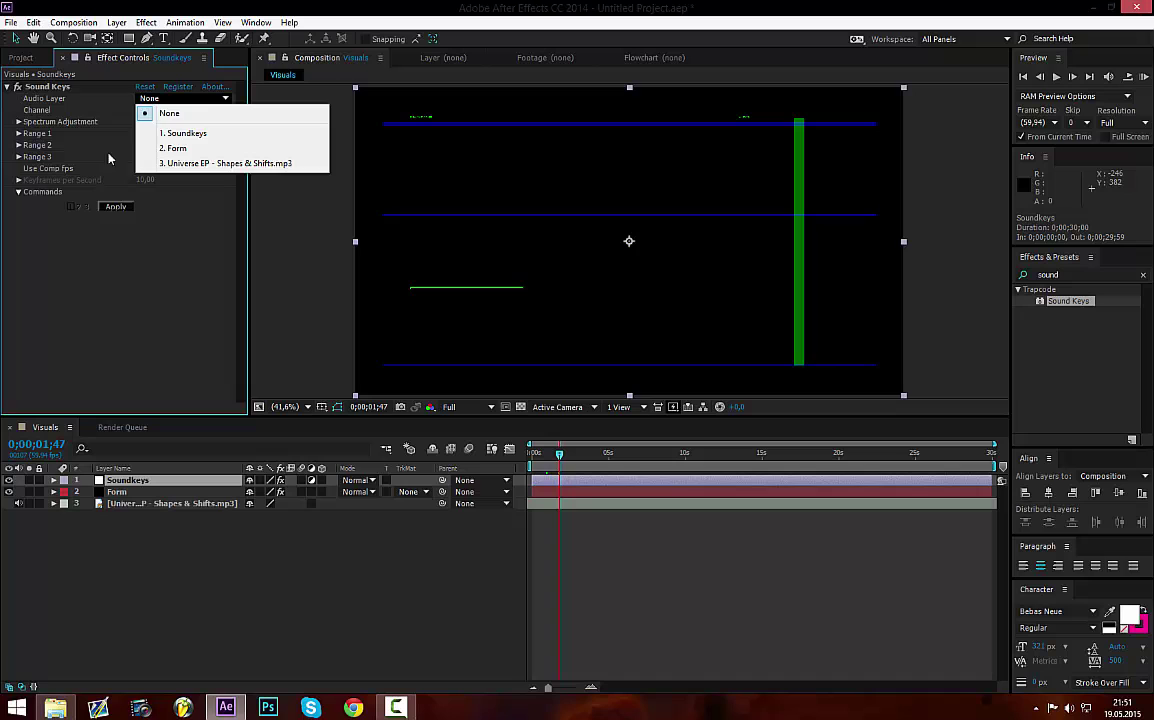
{"action": "left_click", "coordinate": [198, 163]}
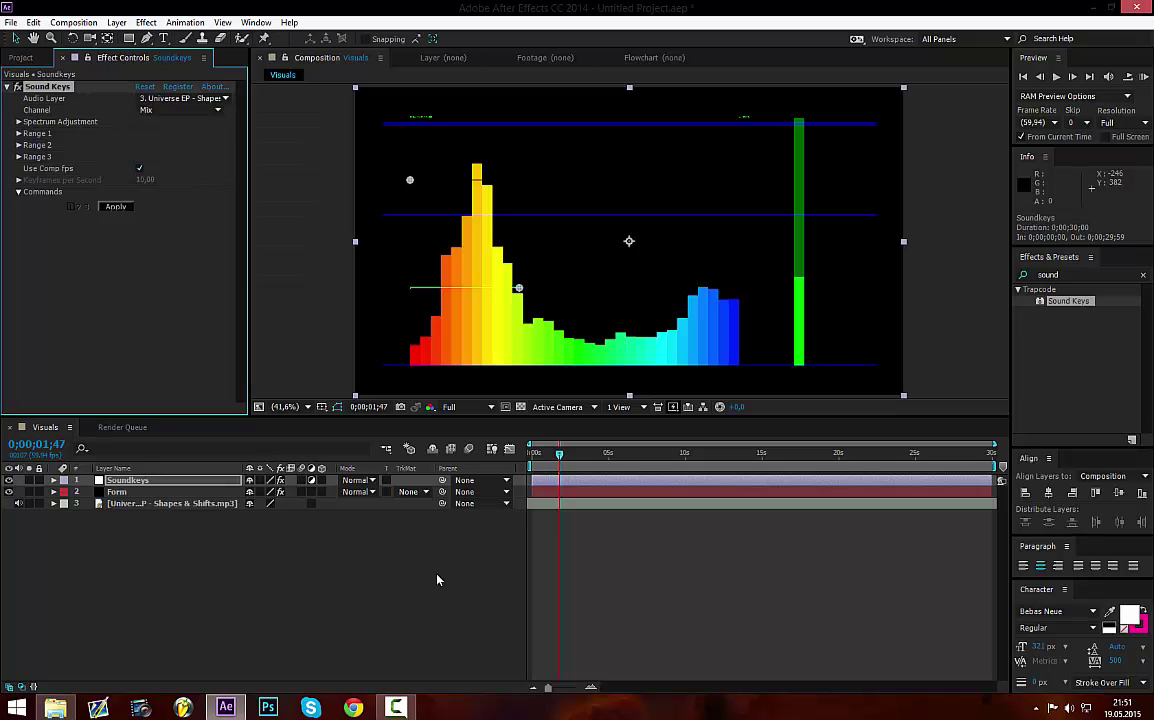
- Preview the audio spectrum from about 2 seconds, then try and undo shifting the Soundkeys layer
{"action": "left_click", "coordinate": [567, 459]}
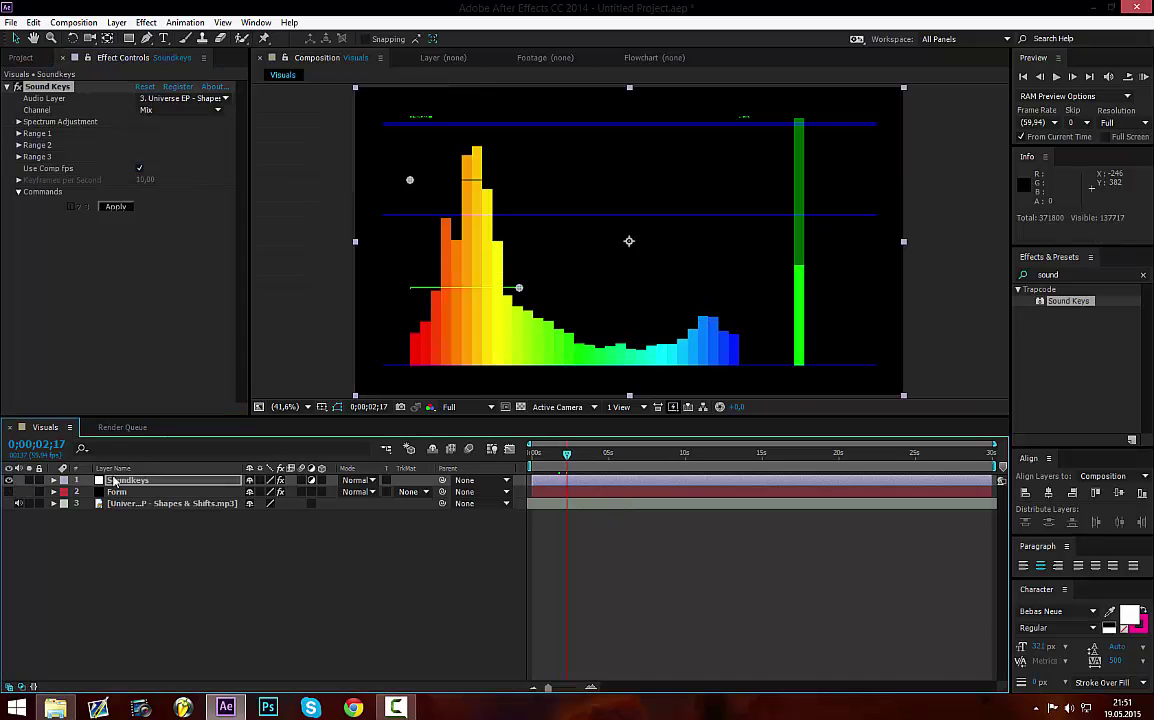
{"action": "key", "text": "KP_0"}
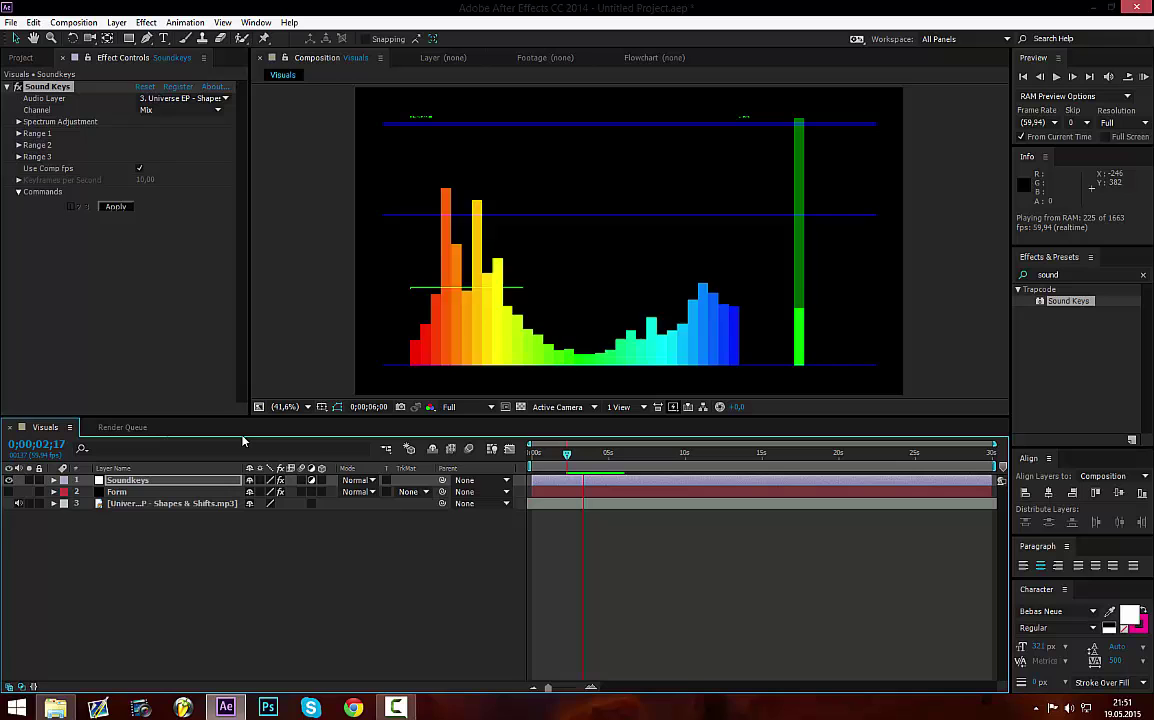
{"action": "key", "text": "space"}
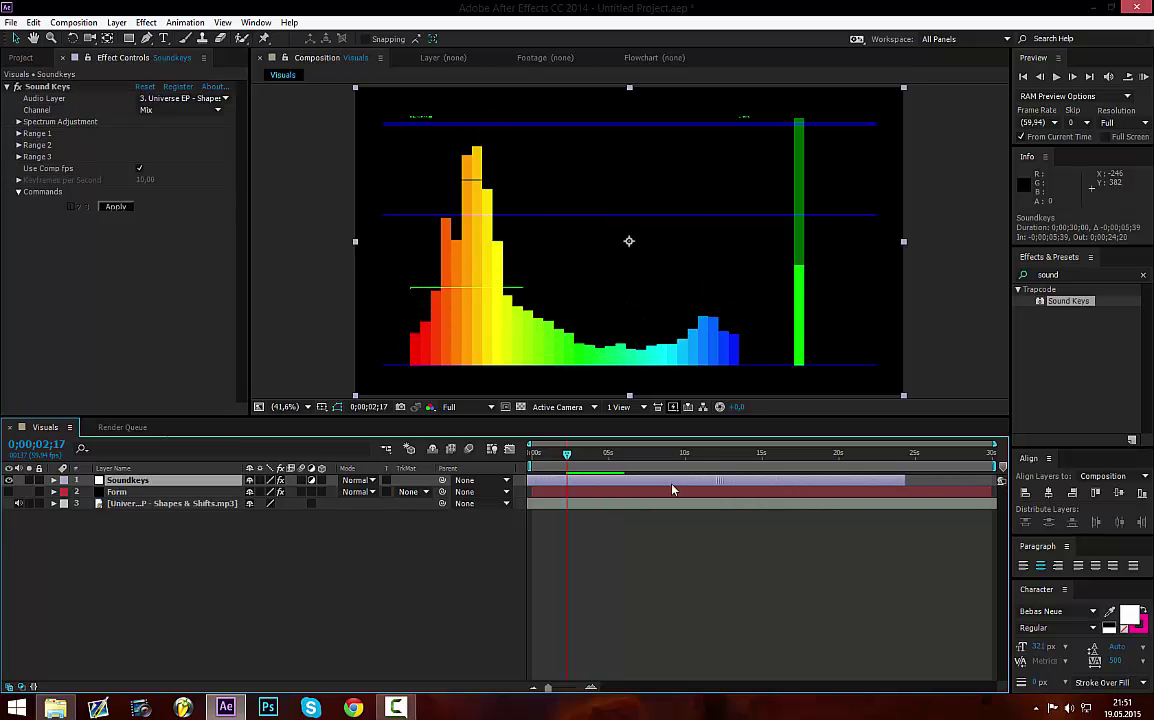
{"action": "mouse_move", "coordinate": [613, 484]}
{"action": "left_mouse_down"}
{"action": "mouse_move", "coordinate": [771, 483]}
{"action": "mouse_move", "coordinate": [604, 481]}
{"action": "mouse_move", "coordinate": [618, 484]}
{"action": "left_mouse_up"}
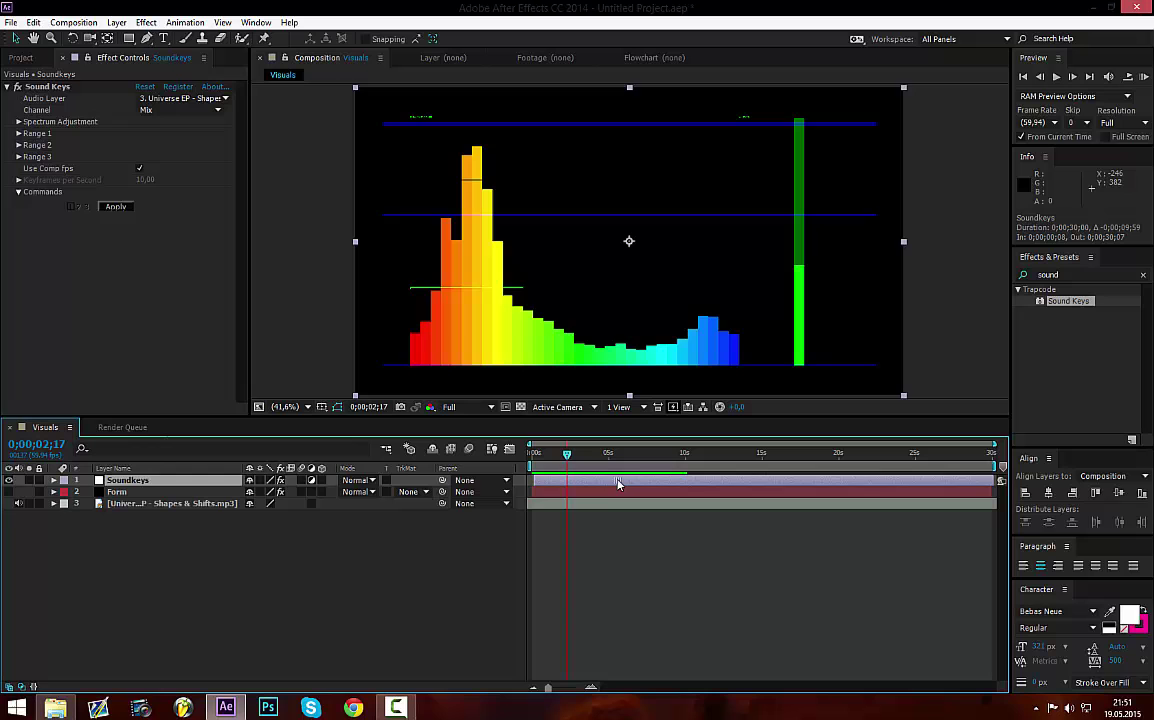
{"action": "key", "text": "ctrl+z"}
{"action": "key", "text": "ctrl+shift+z"}
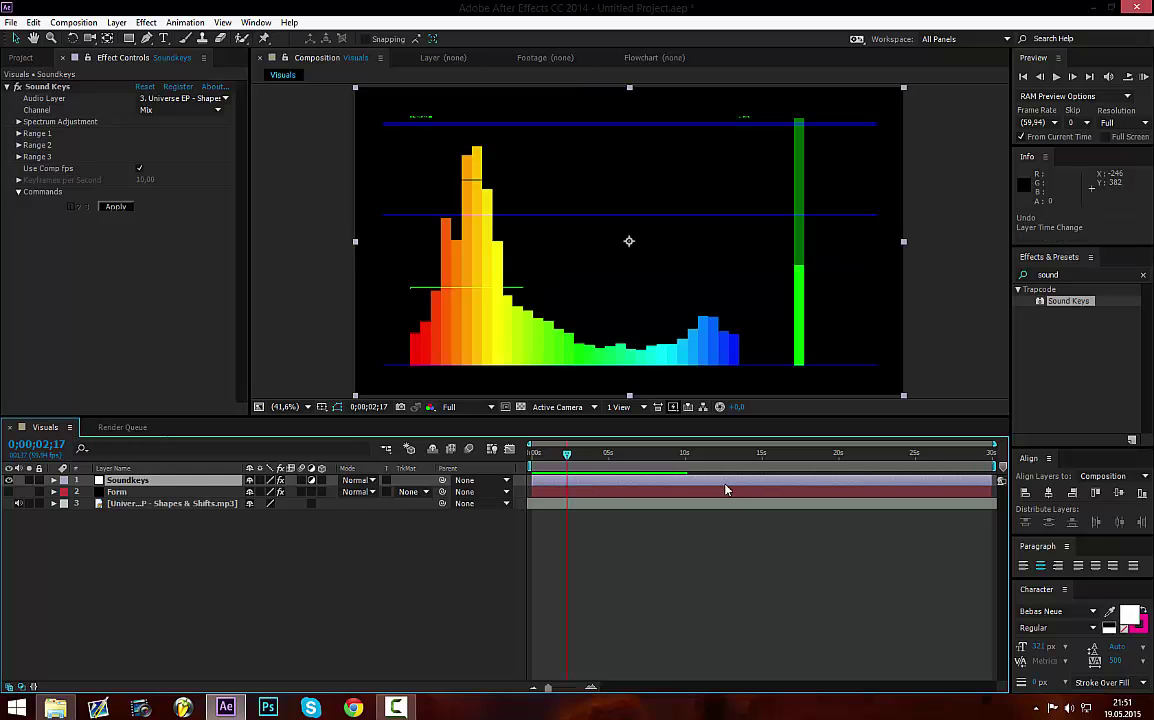
- Preview from about 10 seconds, shift the mp3 about 4.5 seconds earlier, then scrub back
{"action": "left_click_drag", "start_coordinate": [582, 453], "coordinate": [748, 457]}
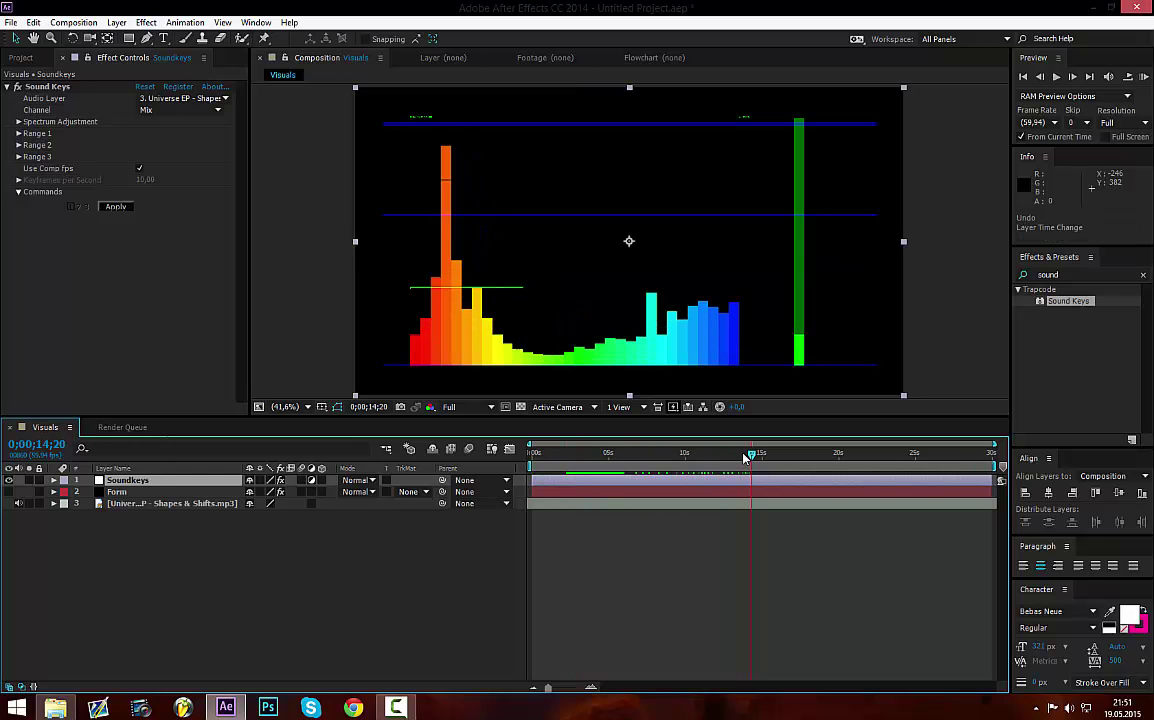
{"action": "key", "text": "KP_0"}
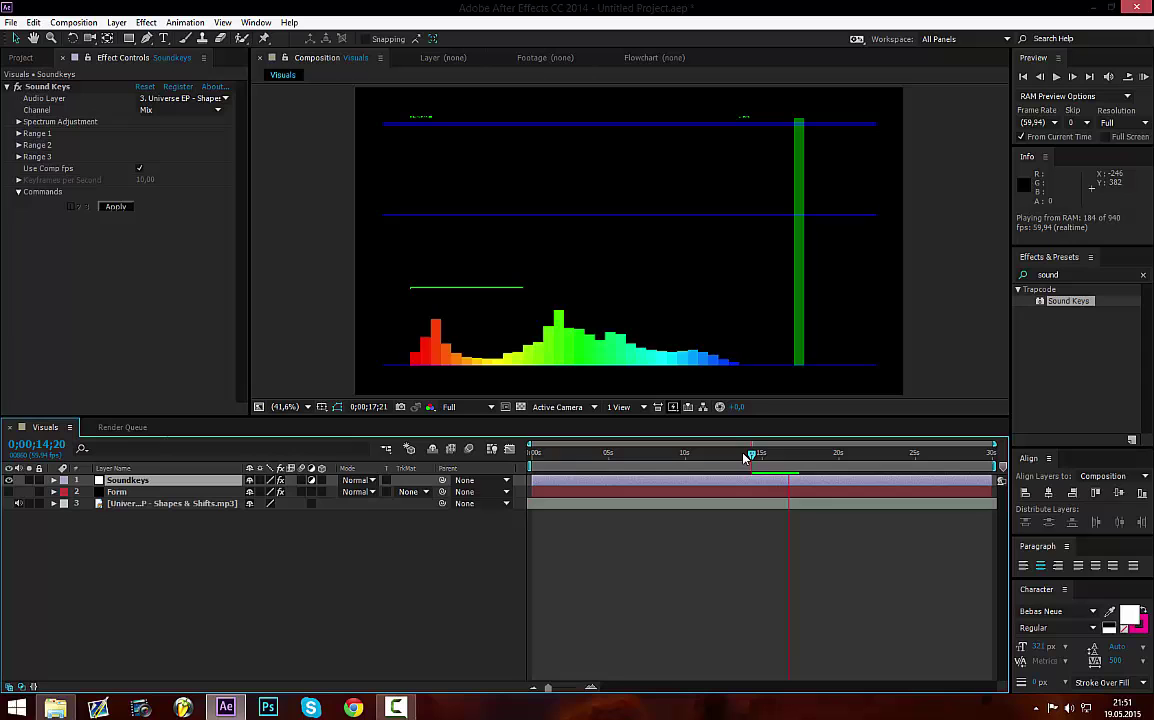
{"action": "left_click", "coordinate": [898, 485]}
{"action": "key", "text": "ctrl+z"}
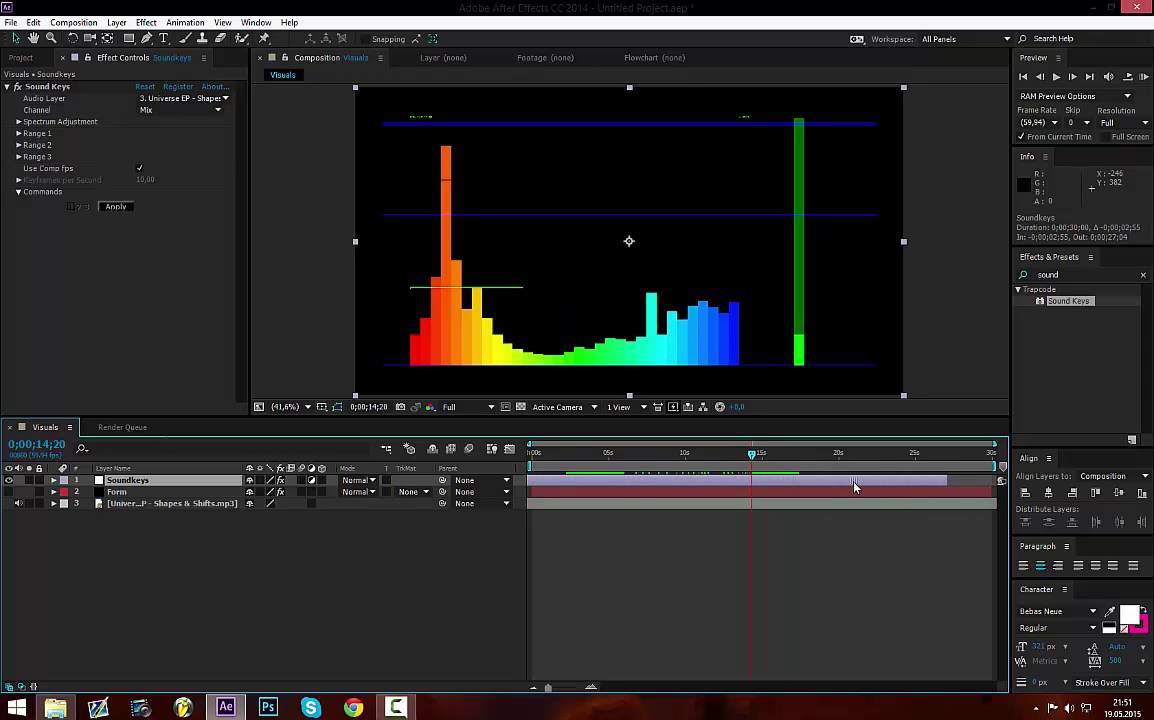
{"action": "left_click", "coordinate": [795, 503]}
{"action": "left_click_drag", "start_coordinate": [829, 503], "coordinate": [738, 455]}
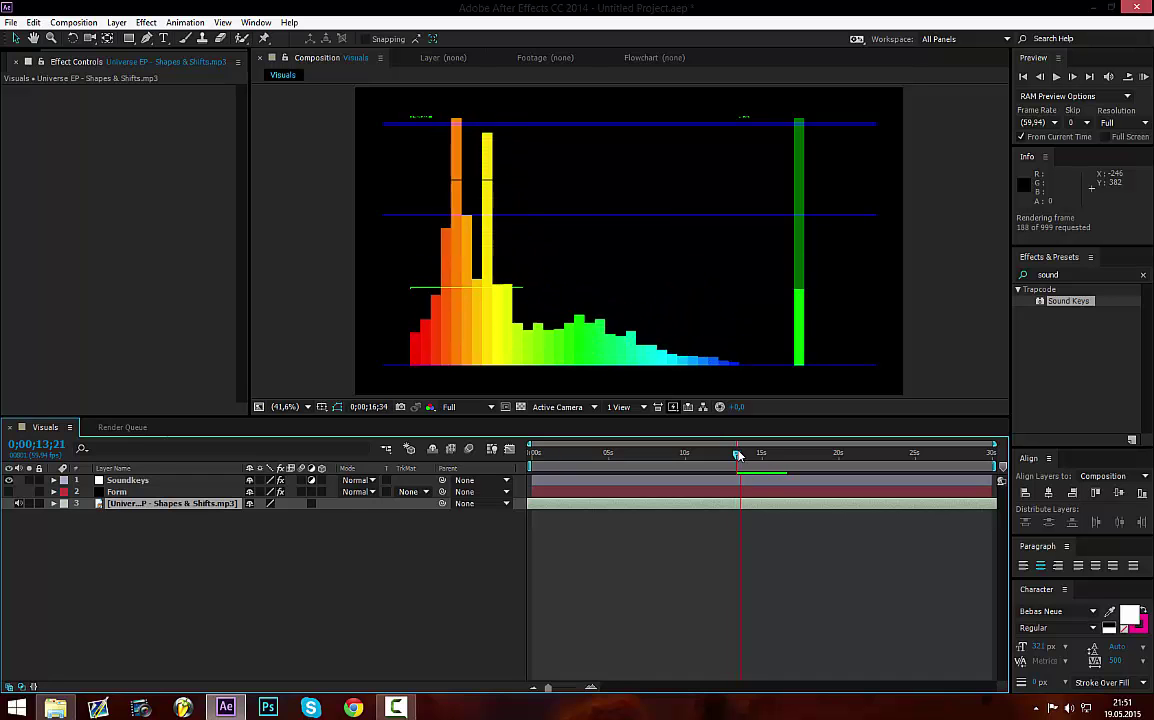
{"action": "key", "text": "space"}
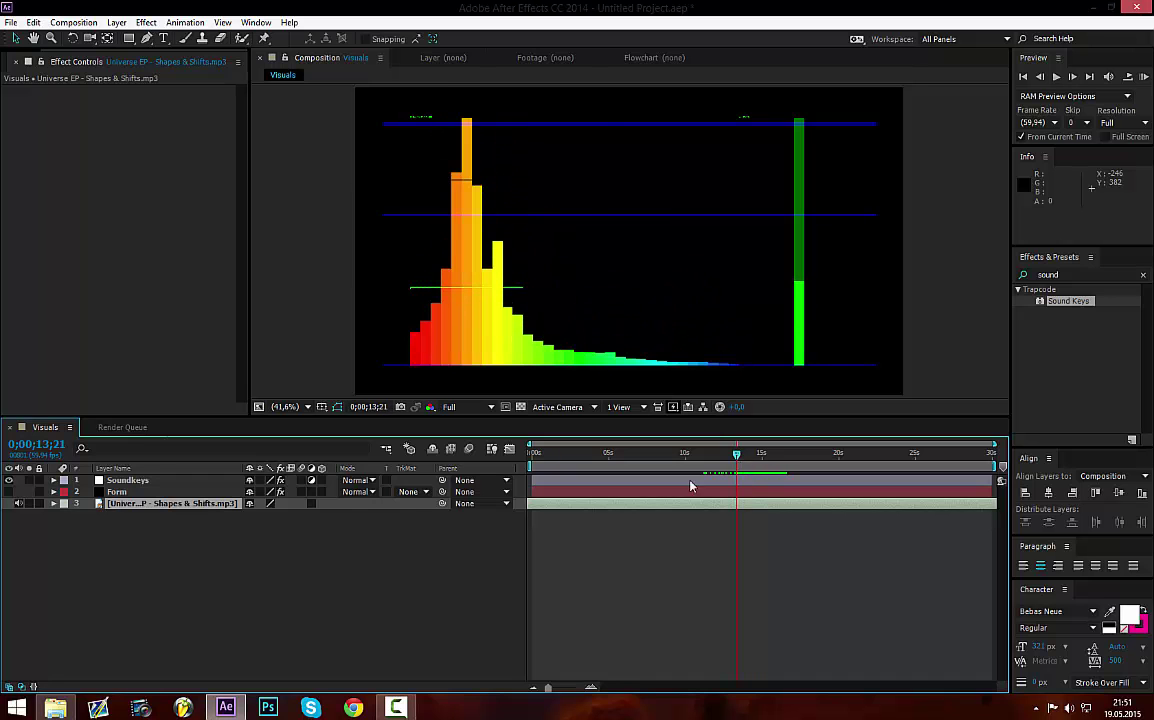
{"action": "left_click", "coordinate": [631, 515]}
{"action": "left_click_drag", "start_coordinate": [580, 452], "coordinate": [697, 454]}
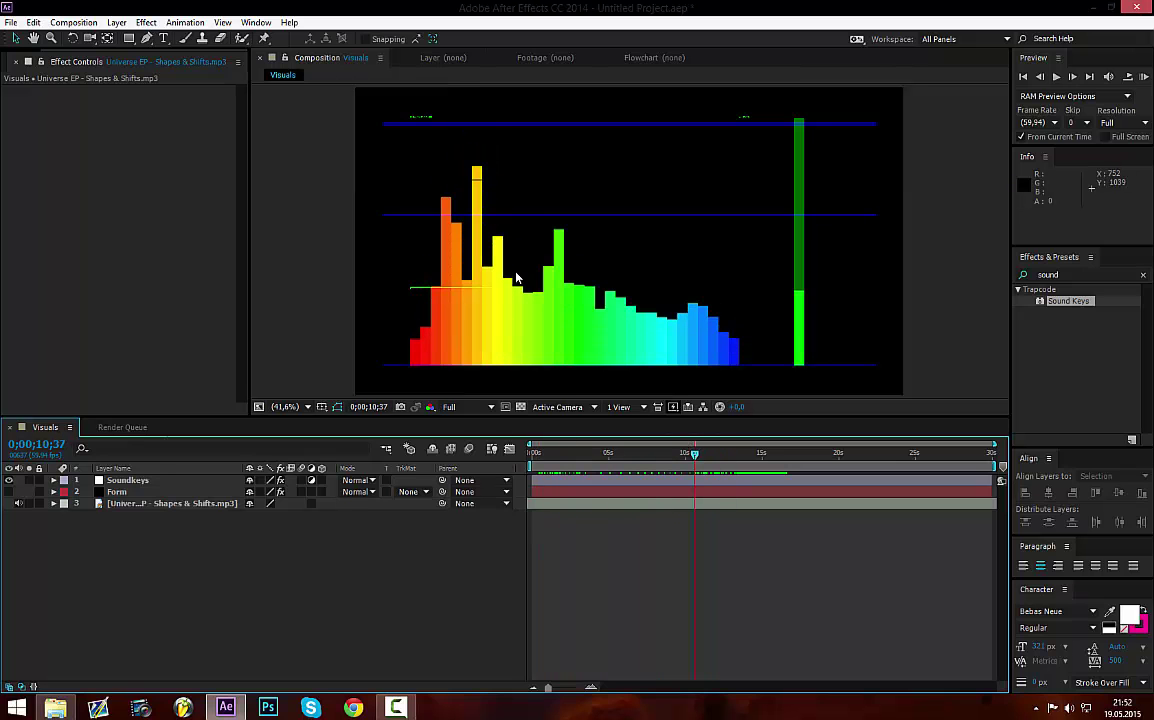
- Expand Sound Keys' Range 1 settings and show its range handles on the spectrum
{"action": "left_click", "coordinate": [134, 244]}
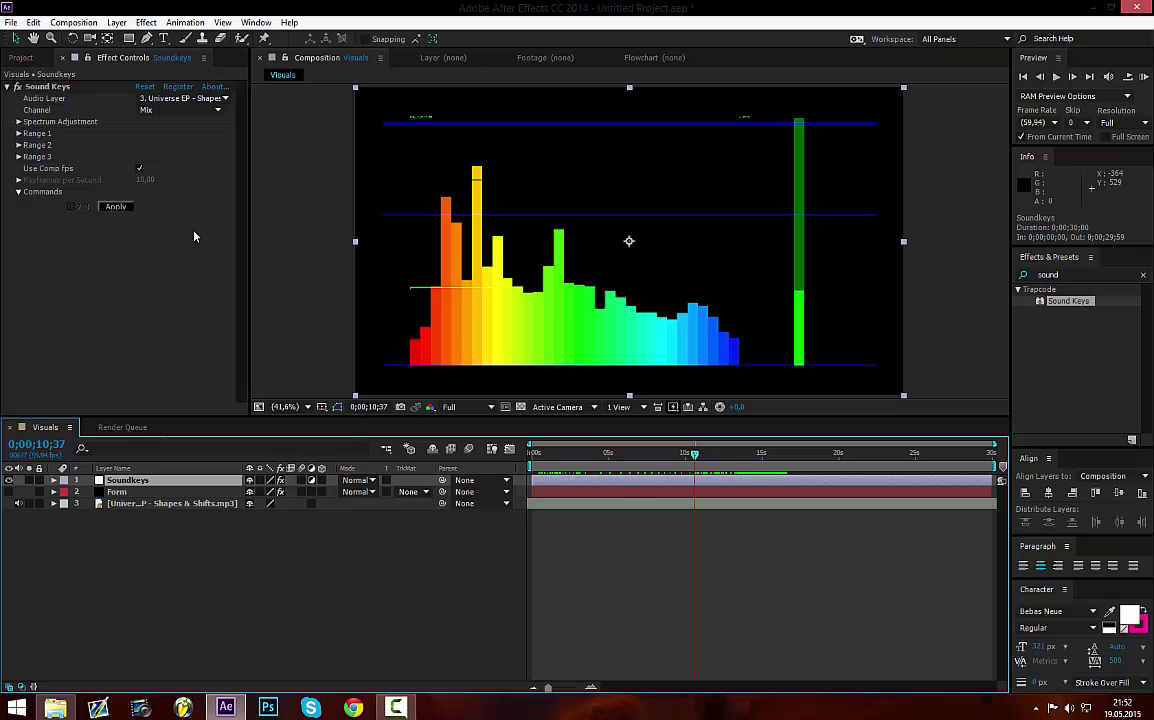
{"action": "left_click", "coordinate": [30, 120]}
{"action": "left_click", "coordinate": [18, 121]}
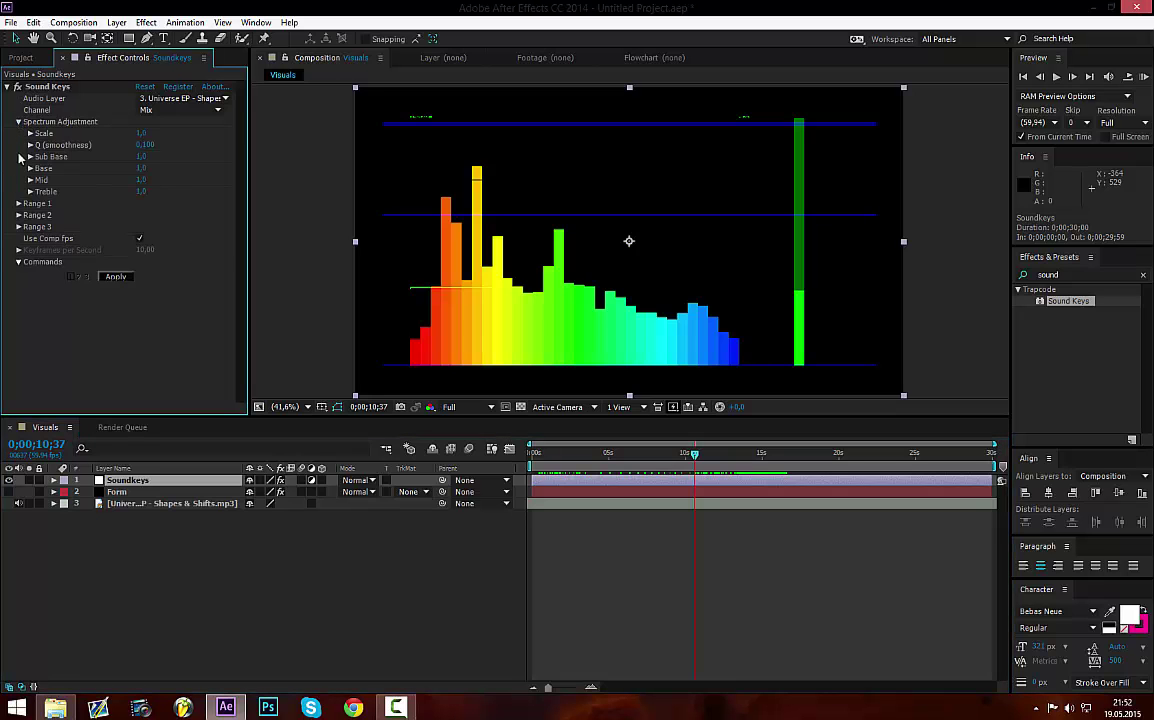
{"action": "left_click", "coordinate": [18, 121]}
{"action": "left_click", "coordinate": [18, 133]}
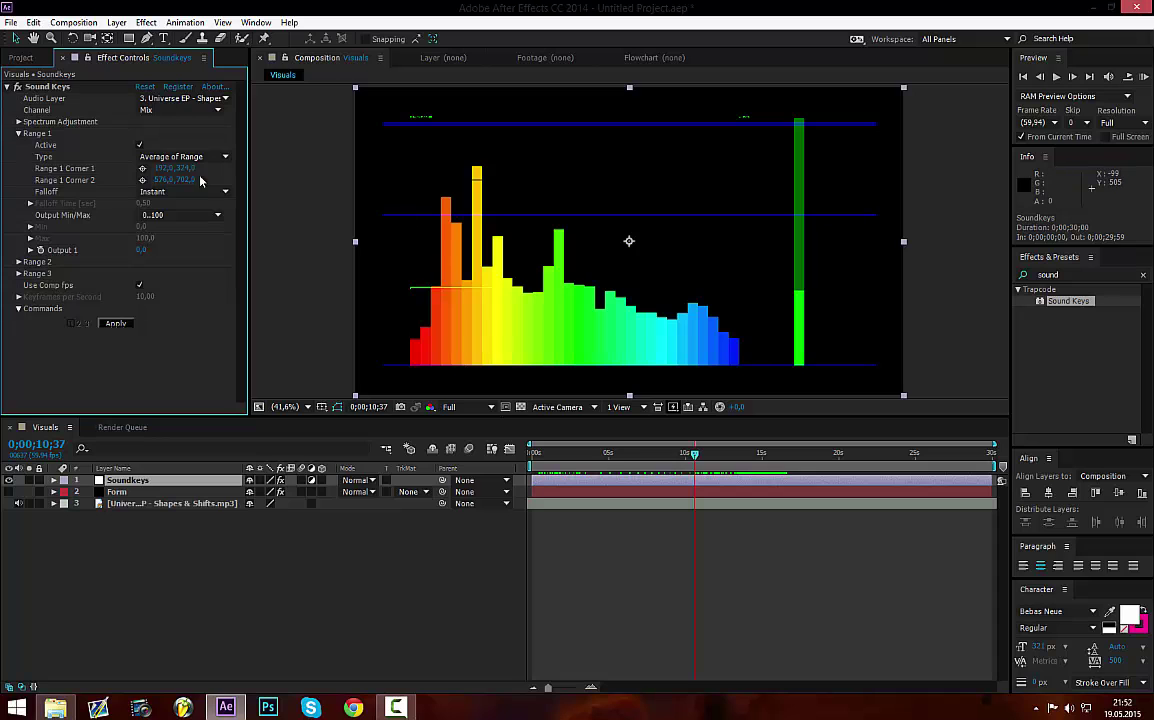
{"action": "left_click", "coordinate": [86, 88]}
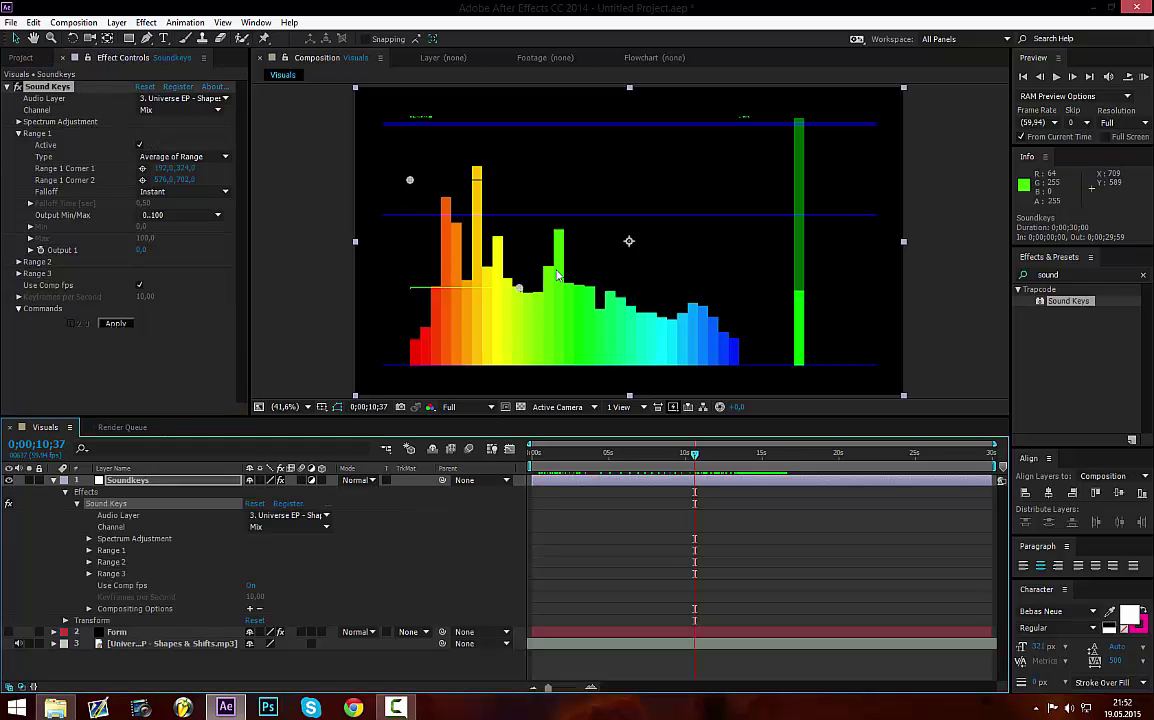
- Drag Range 1's corners to 230,5/413,0 and 698,7/918,5 around the bass bars, scrubbing to check
{"action": "left_click_drag", "start_coordinate": [521, 291], "coordinate": [547, 300]}
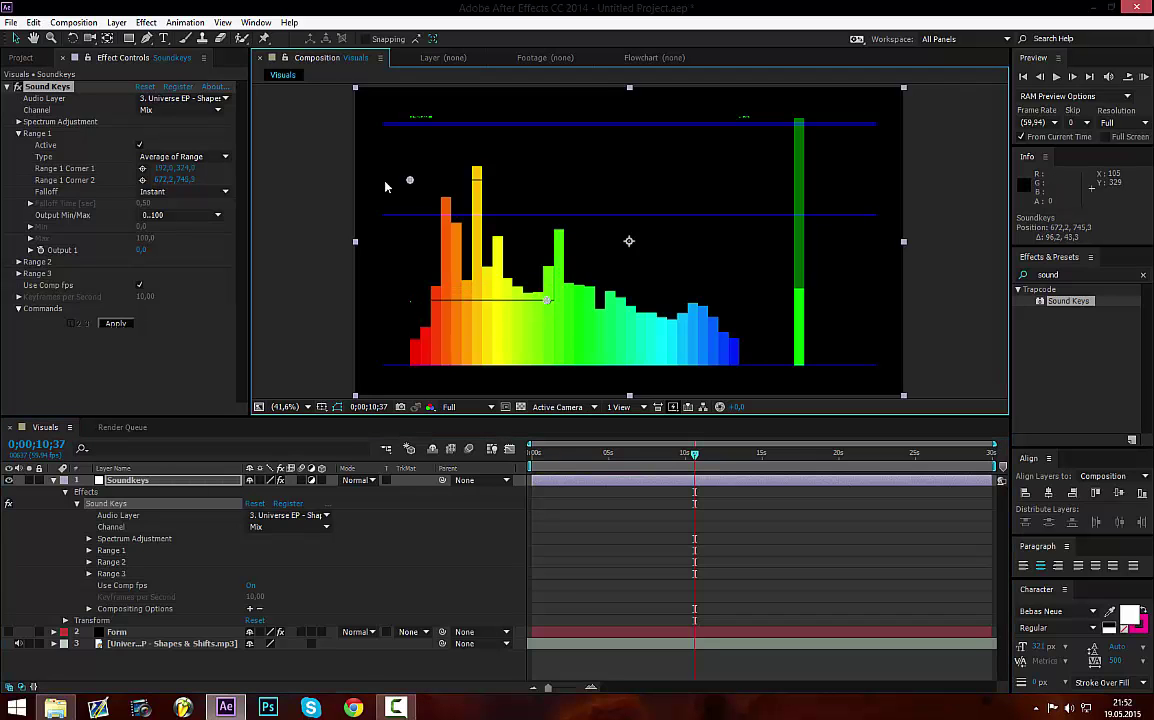
{"action": "left_click_drag", "start_coordinate": [408, 183], "coordinate": [415, 176]}
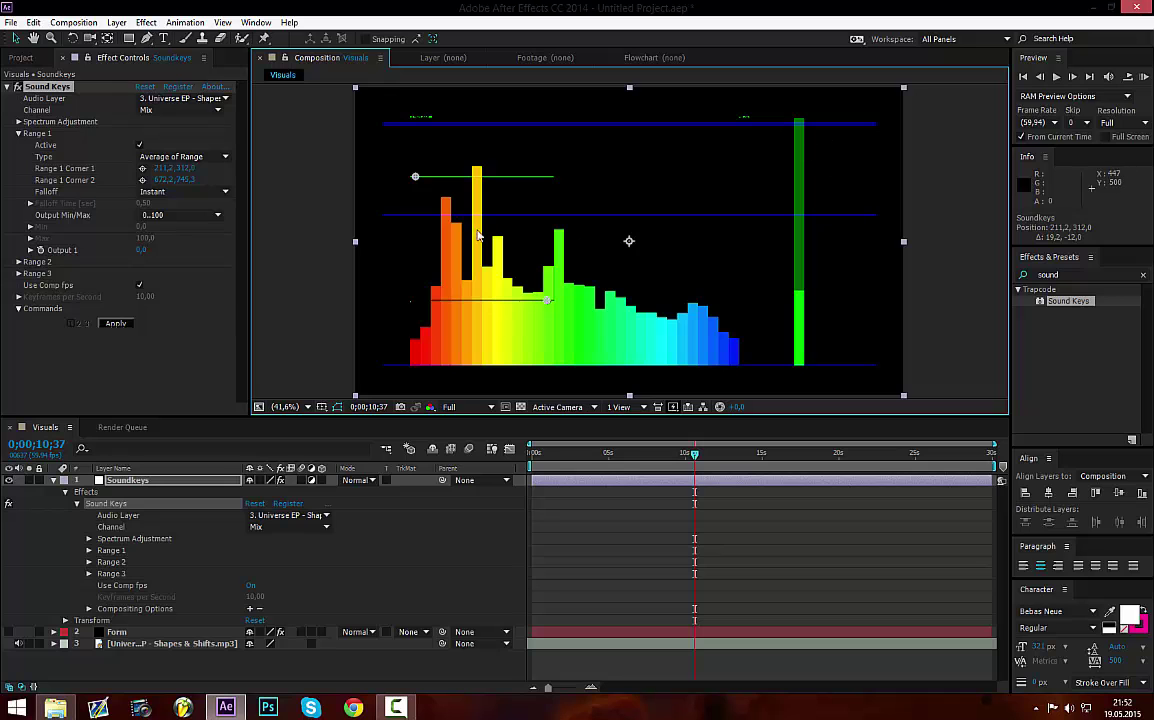
{"action": "left_click_drag", "start_coordinate": [726, 447], "coordinate": [608, 436]}
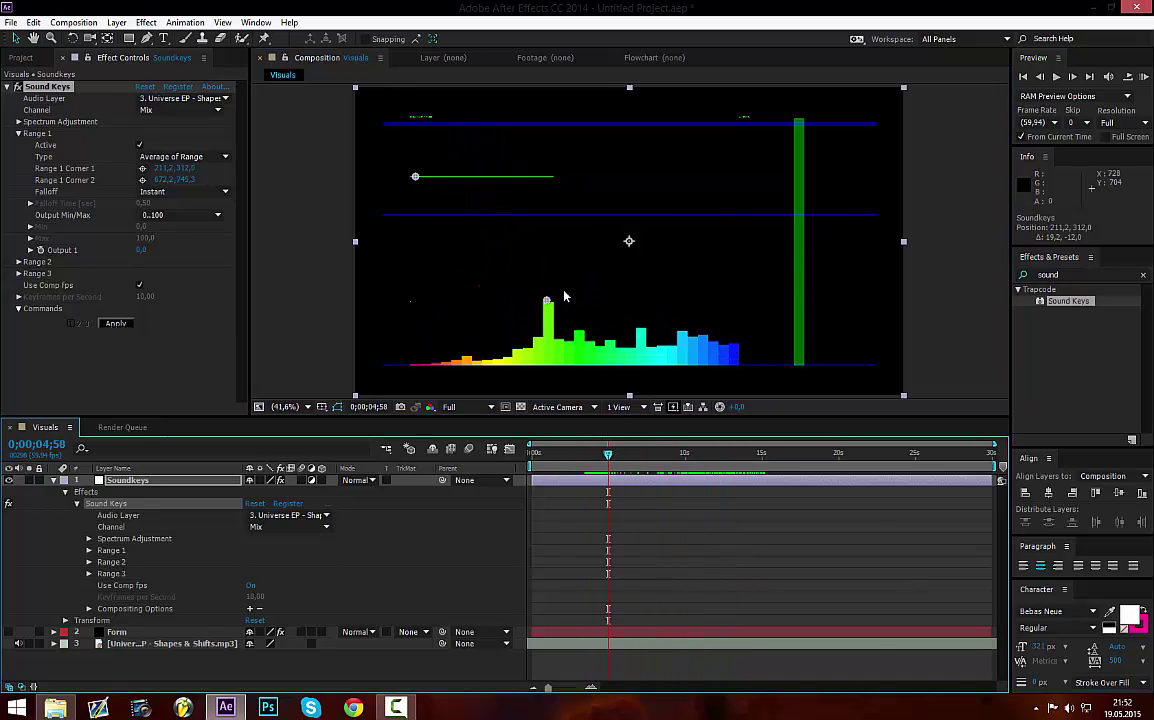
{"action": "left_click_drag", "start_coordinate": [547, 302], "coordinate": [554, 349]}
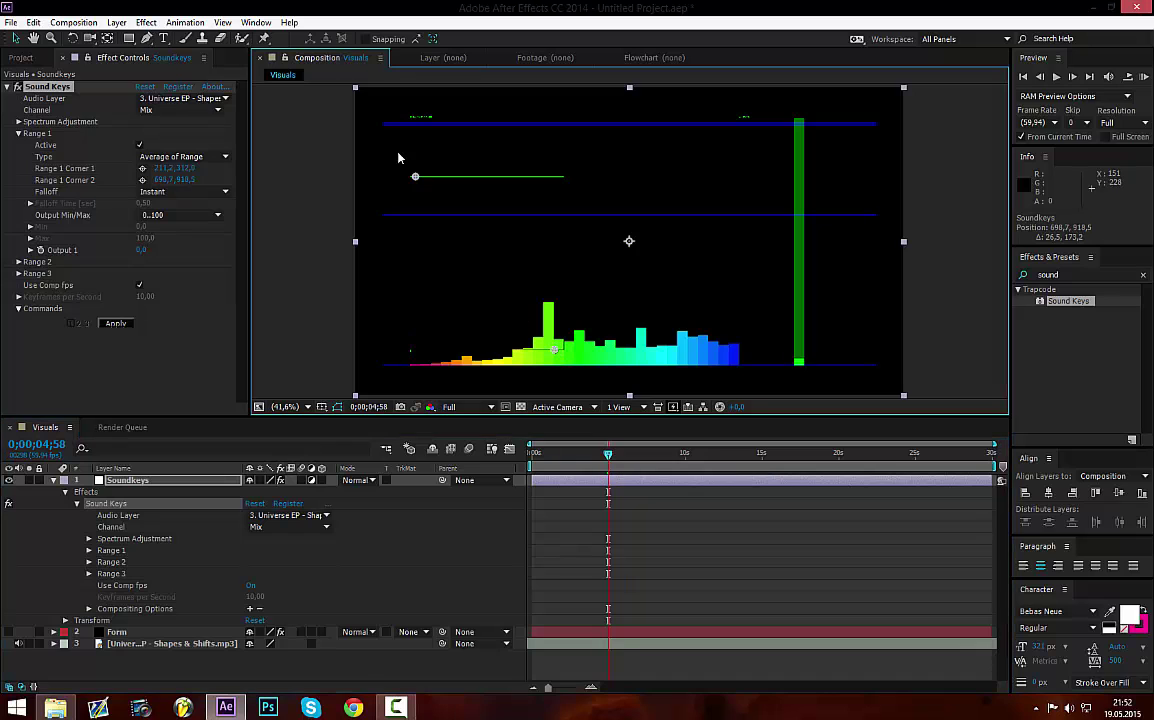
{"action": "left_click_drag", "start_coordinate": [416, 181], "coordinate": [424, 225]}
{"action": "left_click_drag", "start_coordinate": [671, 455], "coordinate": [700, 455]}
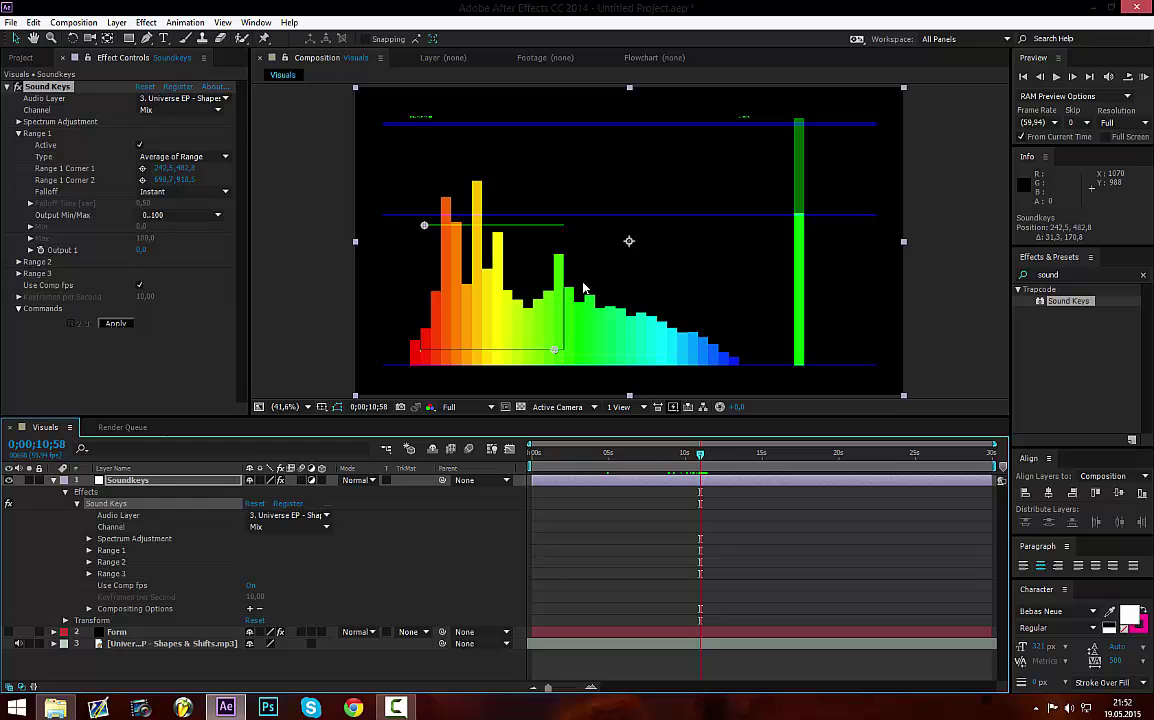
{"action": "left_click_drag", "start_coordinate": [436, 230], "coordinate": [433, 210]}
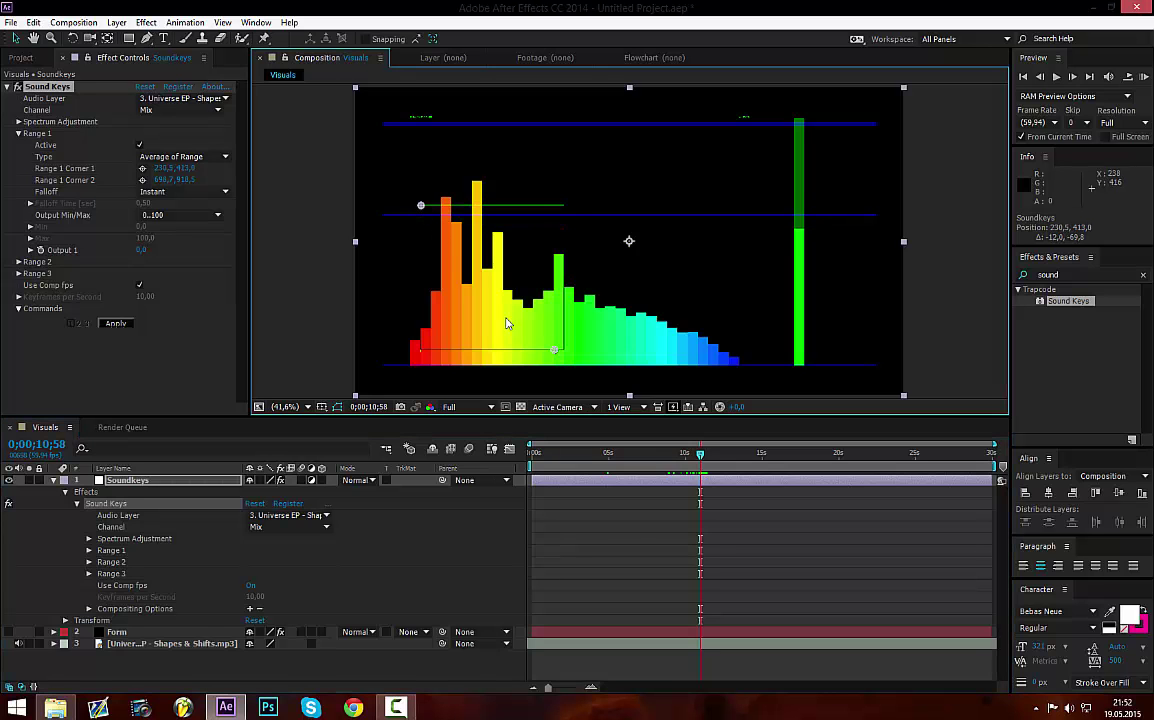
{"action": "left_click_drag", "start_coordinate": [620, 456], "coordinate": [563, 455]}
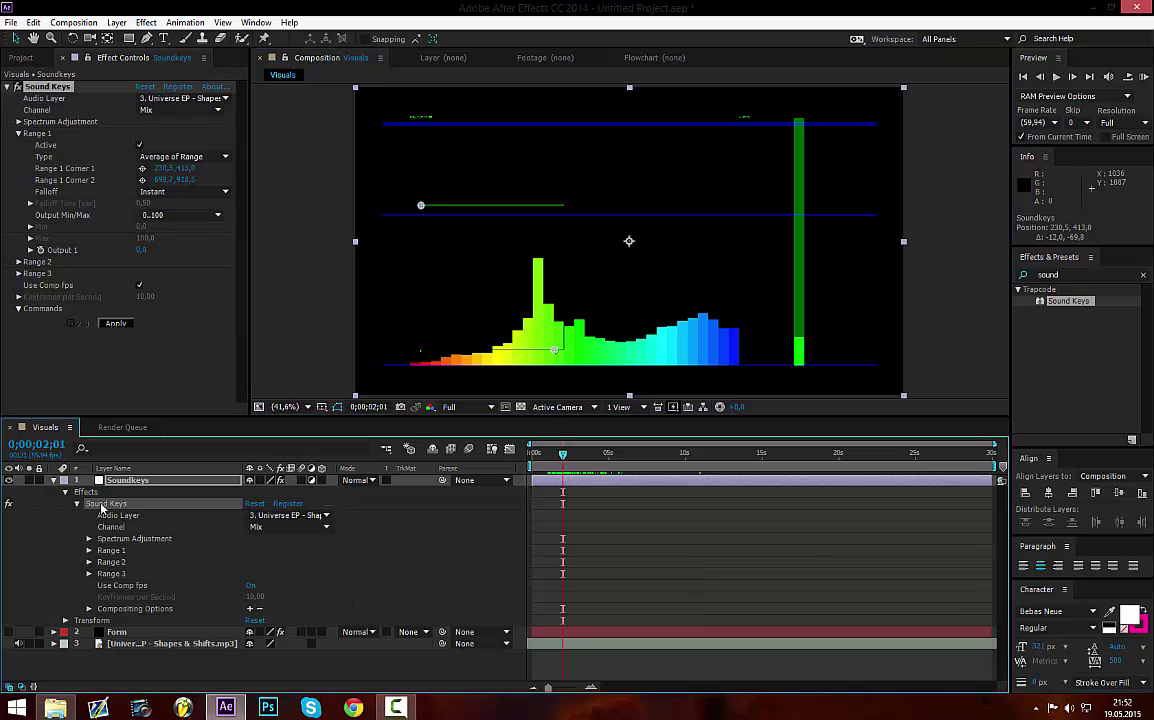
- Set Range 1's Falloff to Linear with a Falloff Time of 1
{"action": "left_click", "coordinate": [54, 480]}
{"action": "left_click", "coordinate": [193, 652]}
{"action": "left_click", "coordinate": [183, 191]}
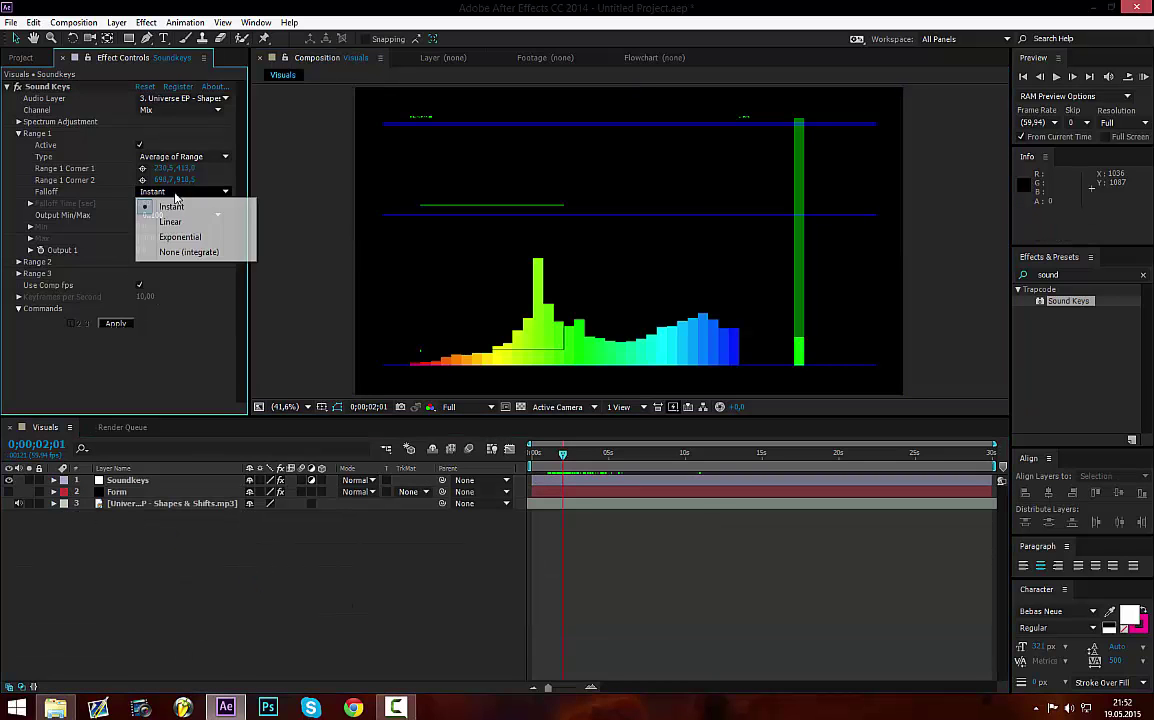
{"action": "left_click", "coordinate": [175, 221]}
{"action": "left_click", "coordinate": [145, 203]}
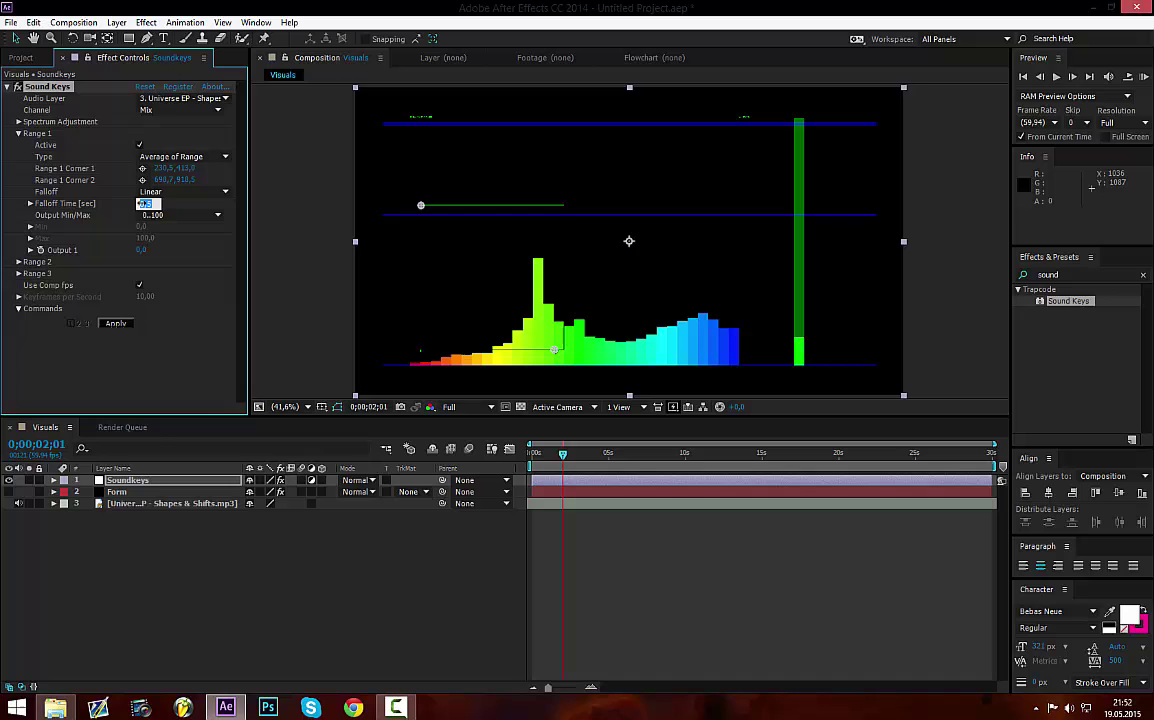
{"action": "type", "text": "1"}
- Switch Range 1's output to Custom with Min 10 and Max 80
{"action": "left_click", "coordinate": [180, 214]}
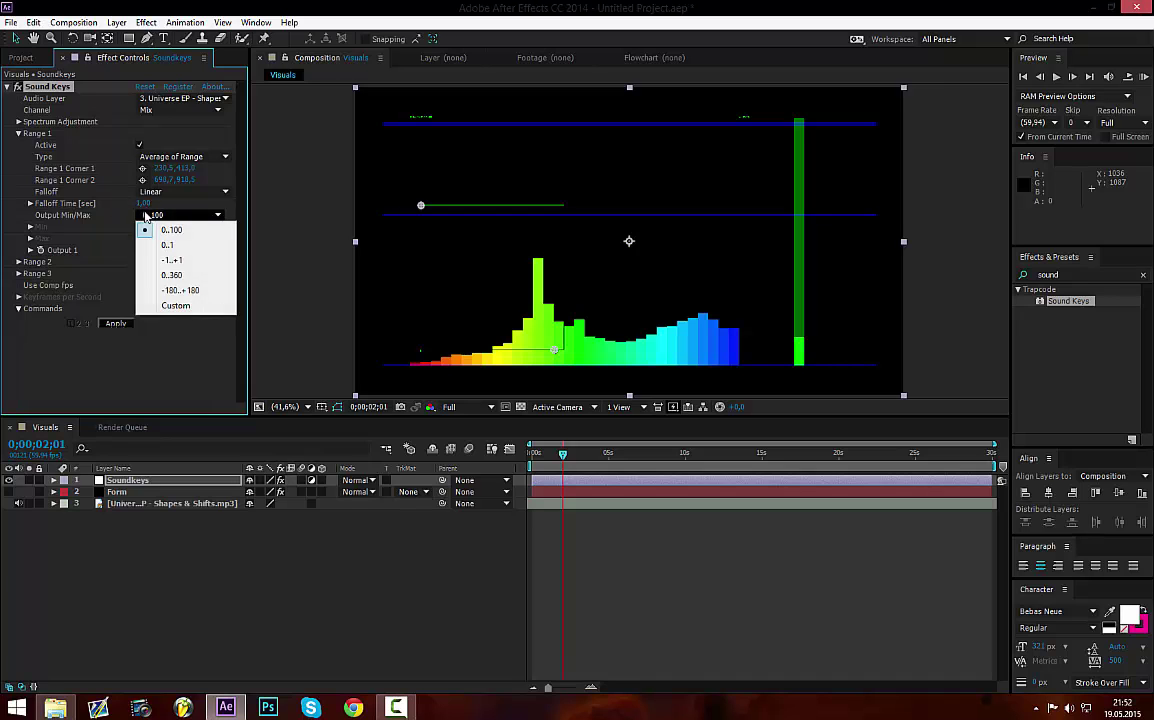
{"action": "left_click", "coordinate": [175, 305]}
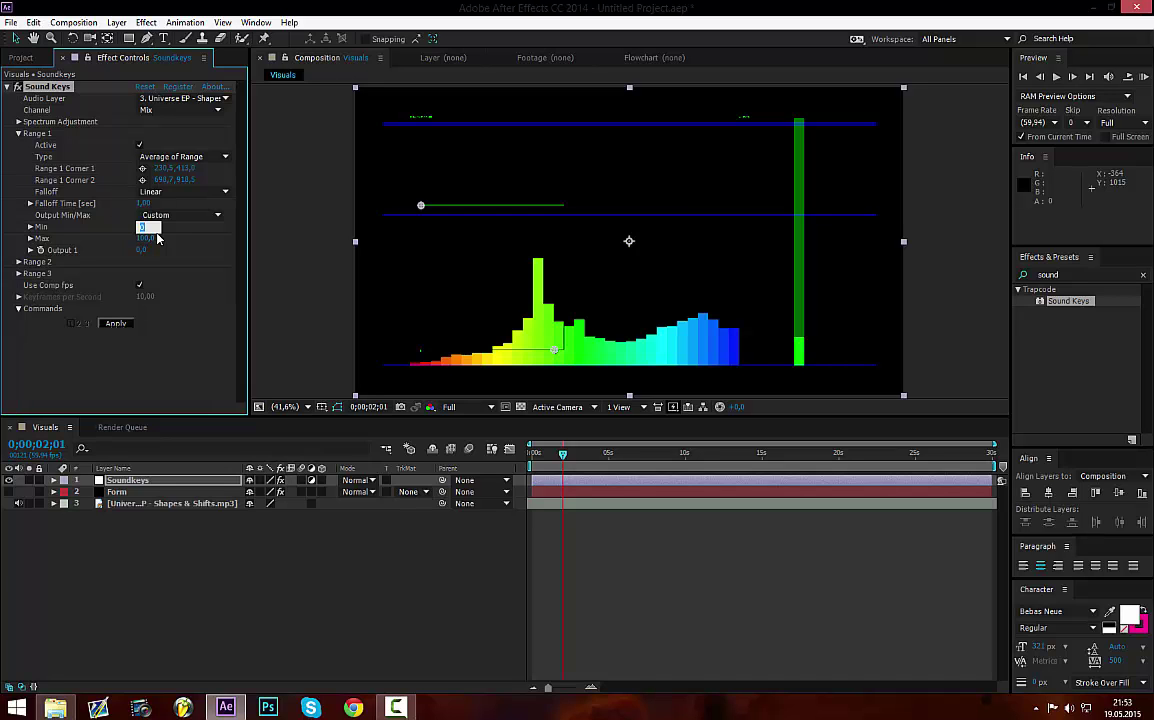
{"action": "type", "text": "10"}
{"action": "key", "text": "Return"}
{"action": "left_click", "coordinate": [146, 238]}
{"action": "type", "text": "80"}
{"action": "key", "text": "Return"}
{"action": "left_click", "coordinate": [159, 385]}
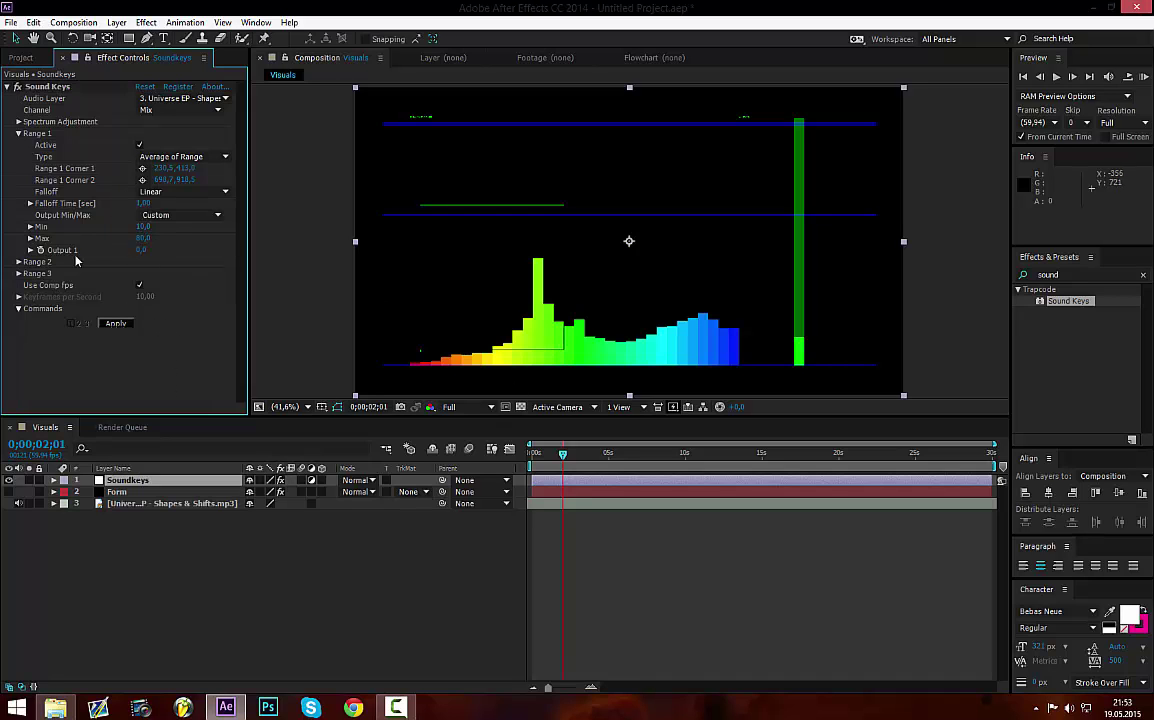
- Expand the Form layer's effect down to its Fractal Field properties
{"action": "left_click", "coordinate": [10, 88]}
{"action": "left_click", "coordinate": [139, 582]}
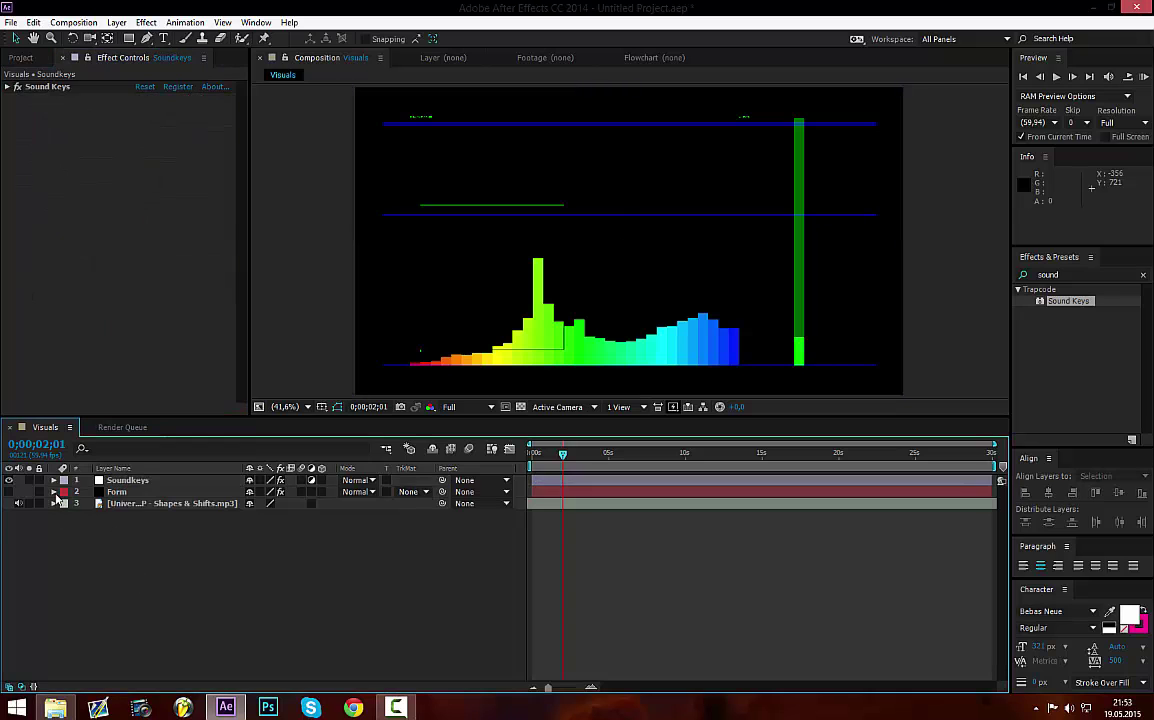
{"action": "left_click", "coordinate": [54, 492]}
{"action": "left_click", "coordinate": [65, 503]}
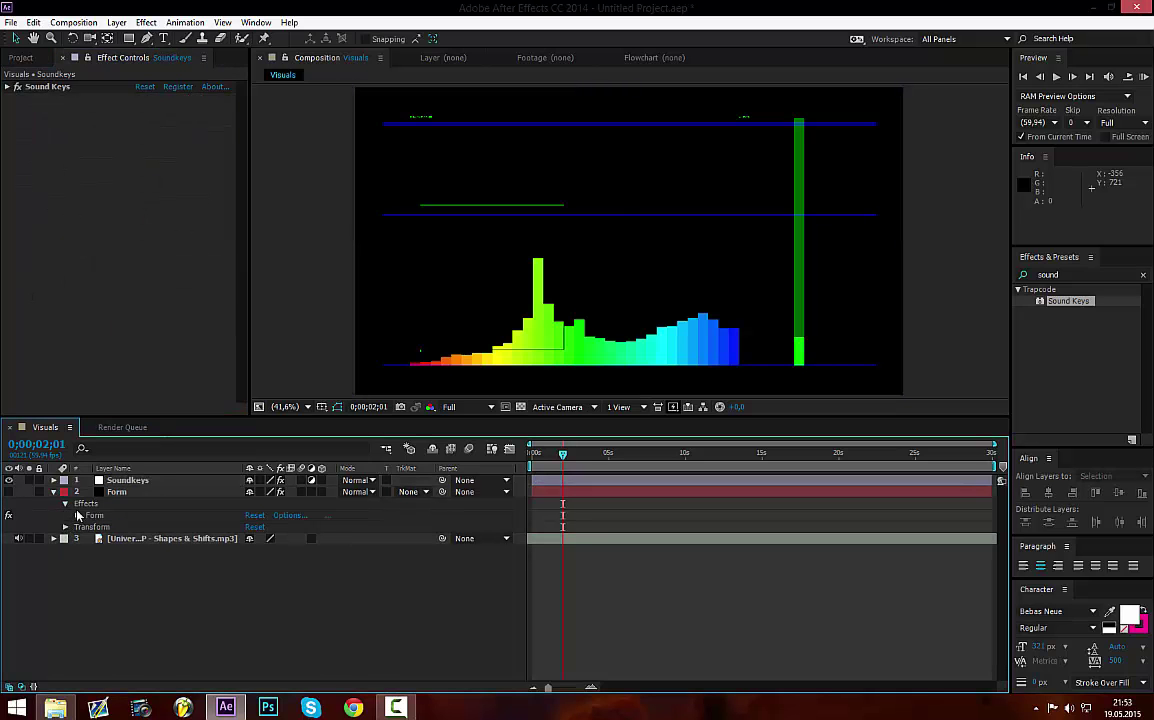
{"action": "left_click", "coordinate": [77, 515]}
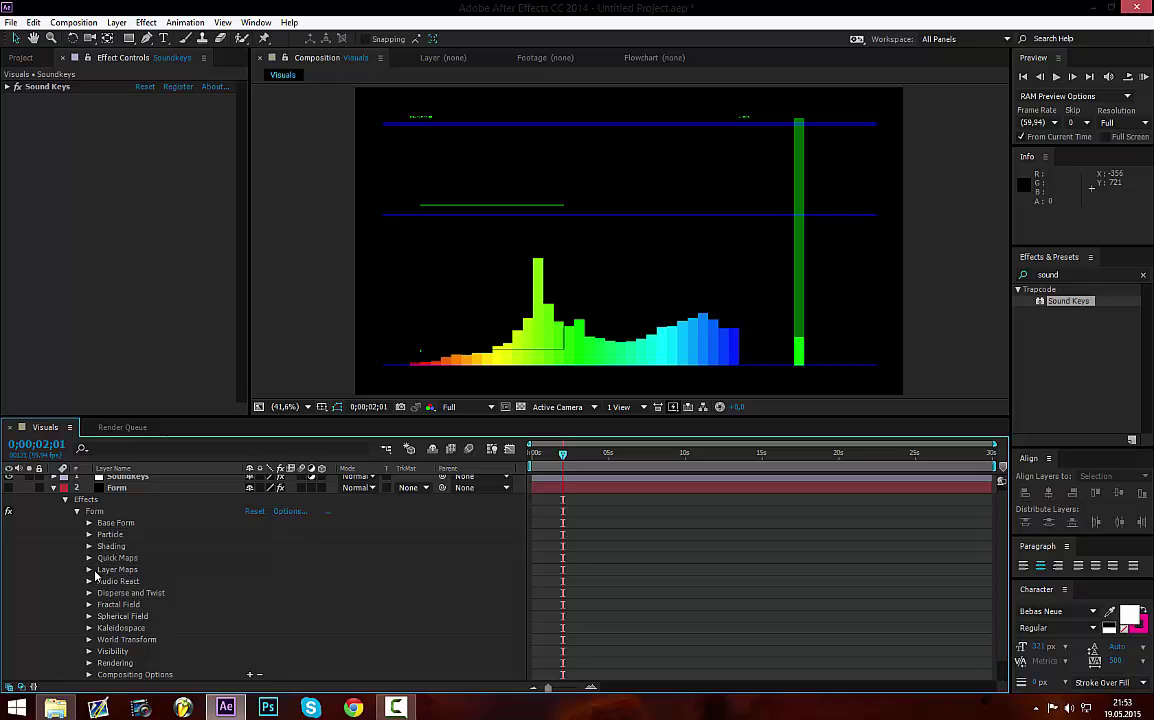
{"action": "left_click", "coordinate": [89, 604]}
{"action": "scroll", "coordinate": [150, 620], "scroll_direction": "down", "scroll_amount": 3}
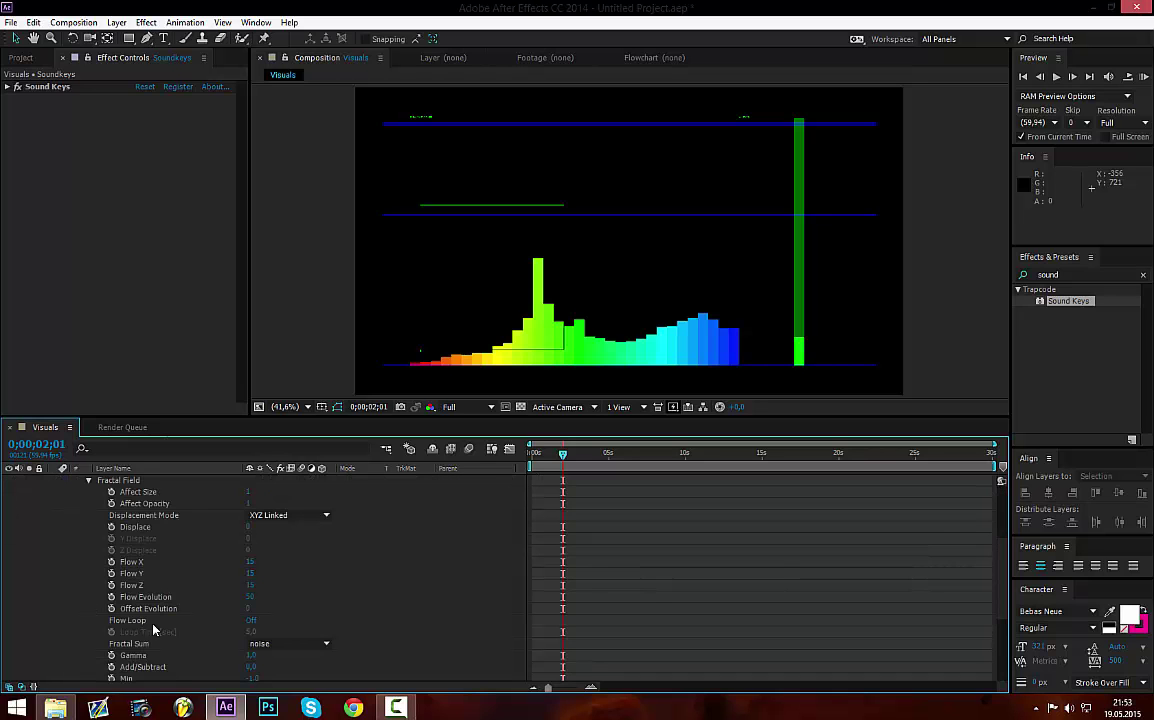
{"action": "scroll", "coordinate": [115, 514], "scroll_direction": "up", "scroll_amount": 3}
{"action": "left_click", "coordinate": [89, 563]}
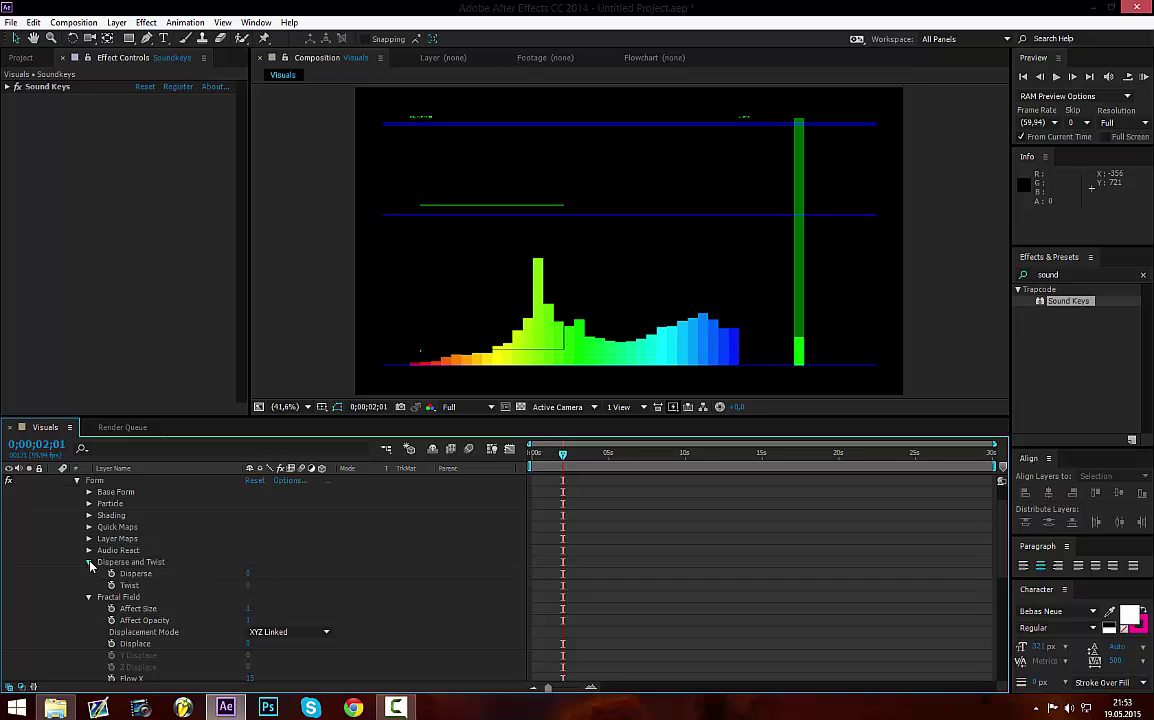
{"action": "left_click", "coordinate": [90, 563]}
{"action": "scroll", "coordinate": [250, 570], "scroll_direction": "down", "scroll_amount": 3}
{"action": "scroll", "coordinate": [150, 555], "scroll_direction": "up", "scroll_amount": 3}
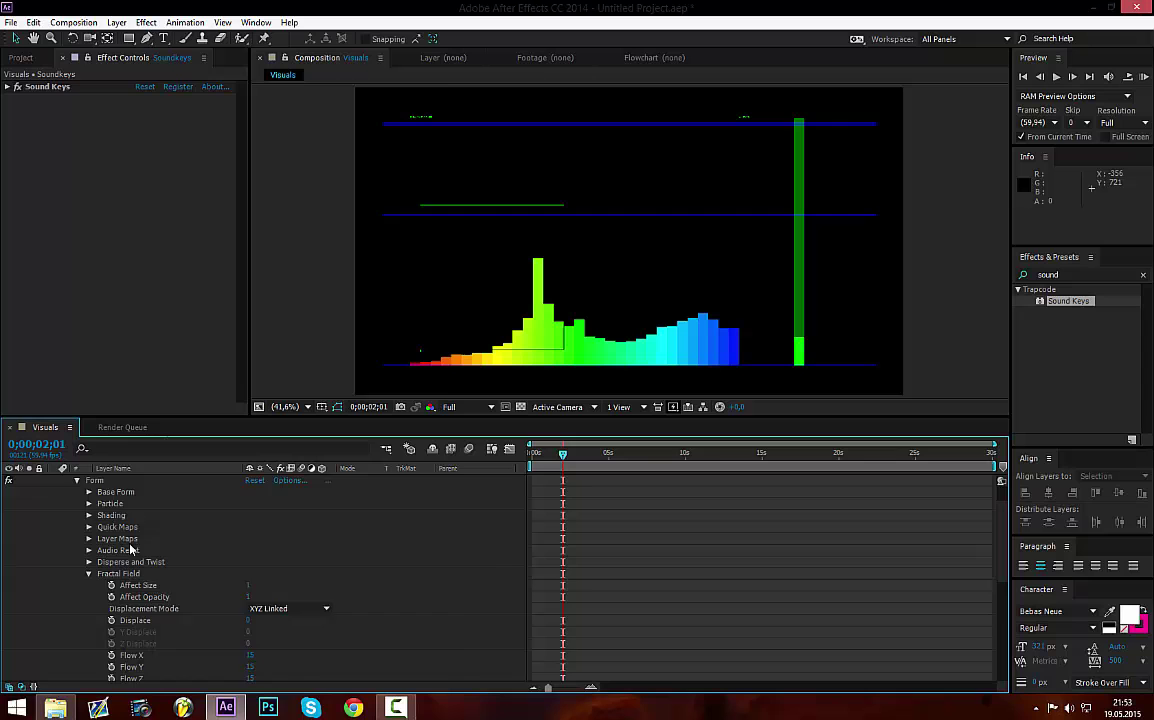
{"action": "scroll", "coordinate": [130, 549], "scroll_direction": "up", "scroll_amount": 5}
- Pick-whip Fractal Field Displace to Sound Keys' Output 1 with an expression
{"action": "left_click", "coordinate": [53, 480]}
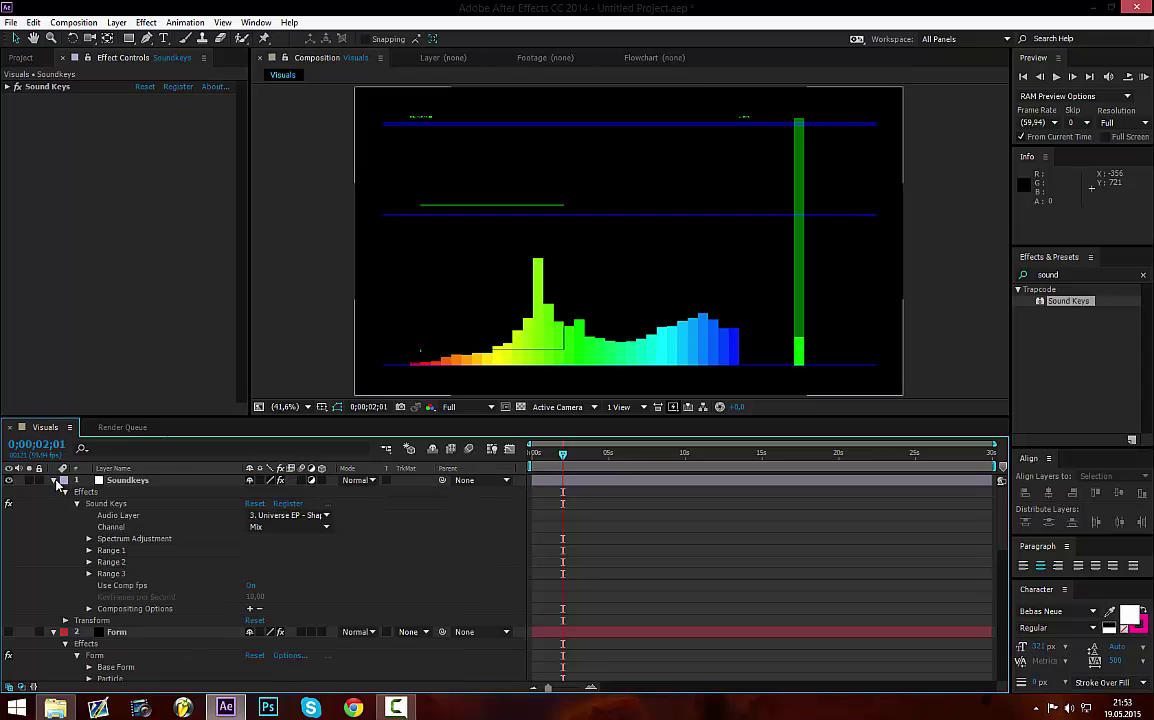
{"action": "left_click", "coordinate": [89, 550]}
{"action": "scroll", "coordinate": [152, 600], "scroll_direction": "down", "scroll_amount": 2}
{"action": "left_click", "coordinate": [137, 573]}
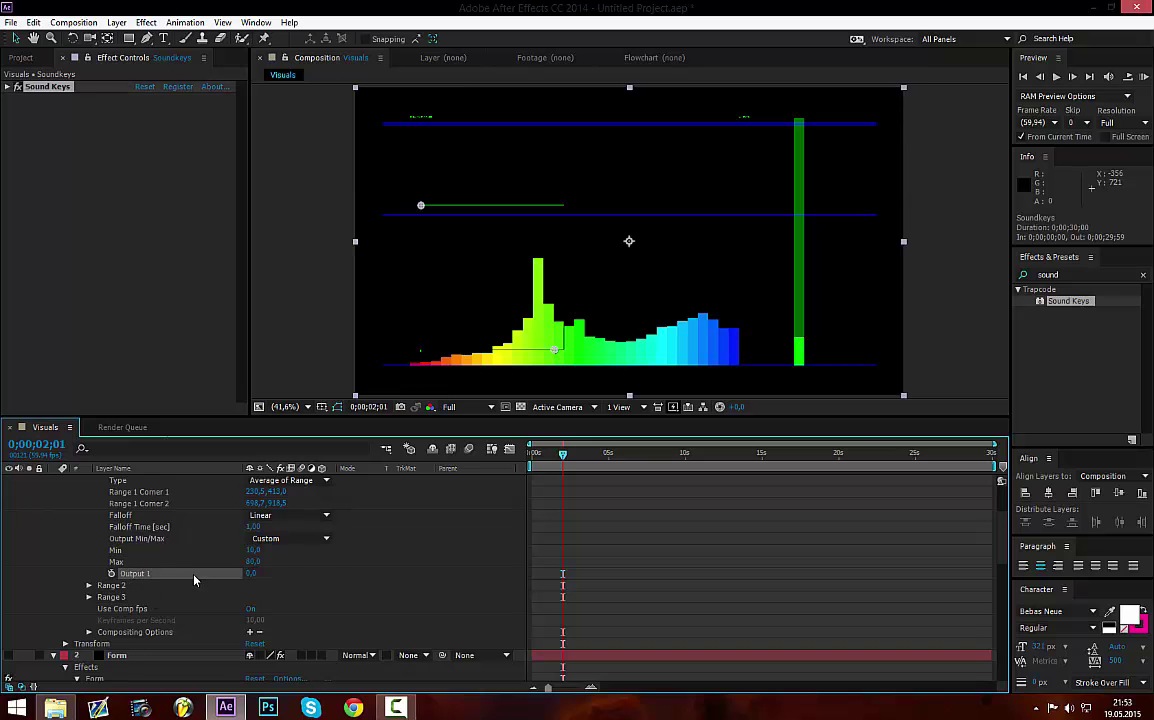
{"action": "scroll", "coordinate": [211, 590], "scroll_direction": "down", "scroll_amount": 5}
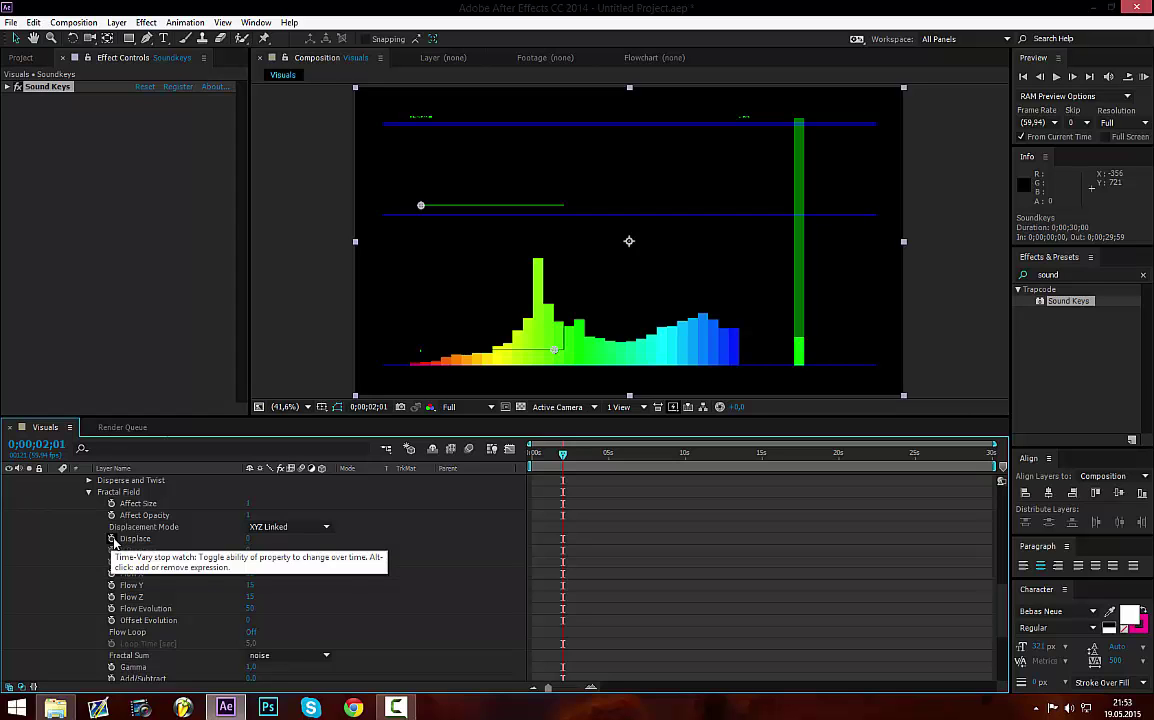
{"action": "left_click", "coordinate": [112, 539], "text": "alt"}
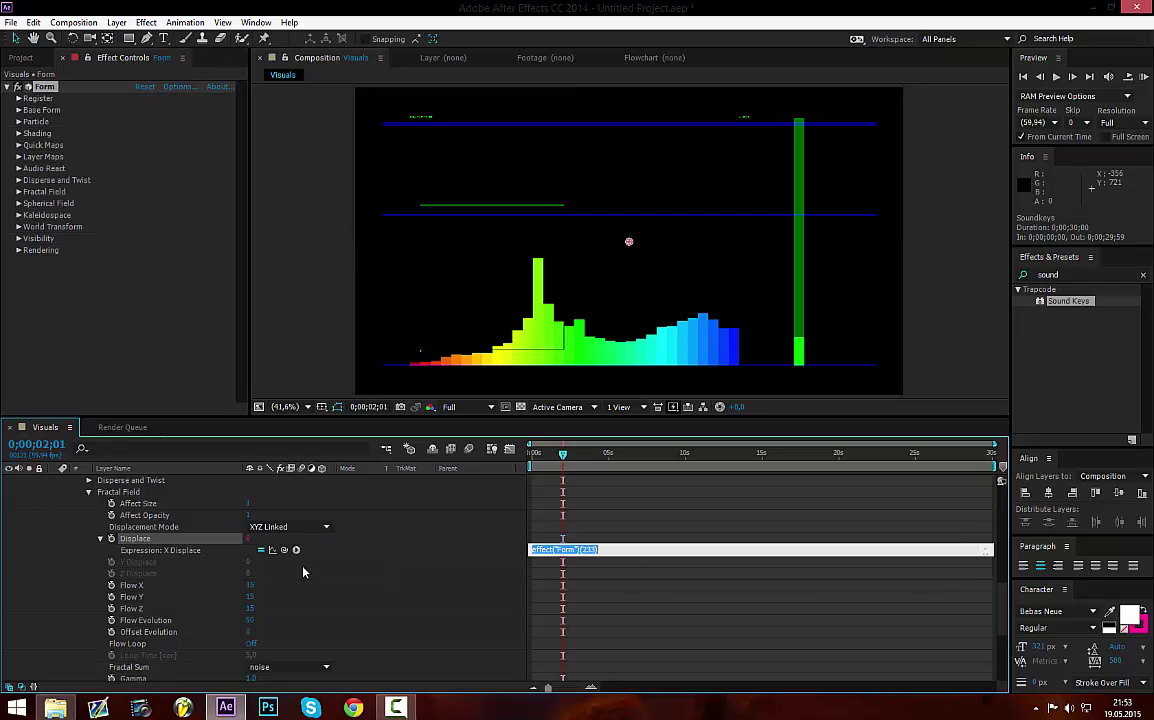
{"action": "left_click_drag", "start_coordinate": [284, 550], "coordinate": [160, 482]}
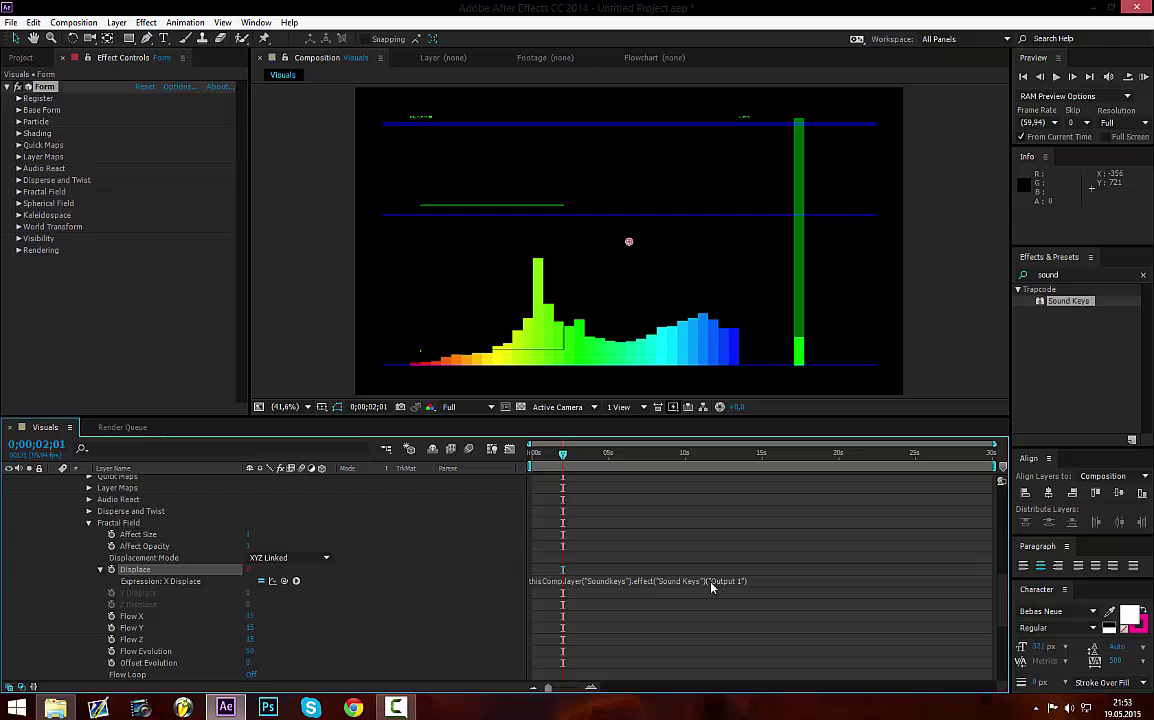
{"action": "left_click", "coordinate": [660, 580]}
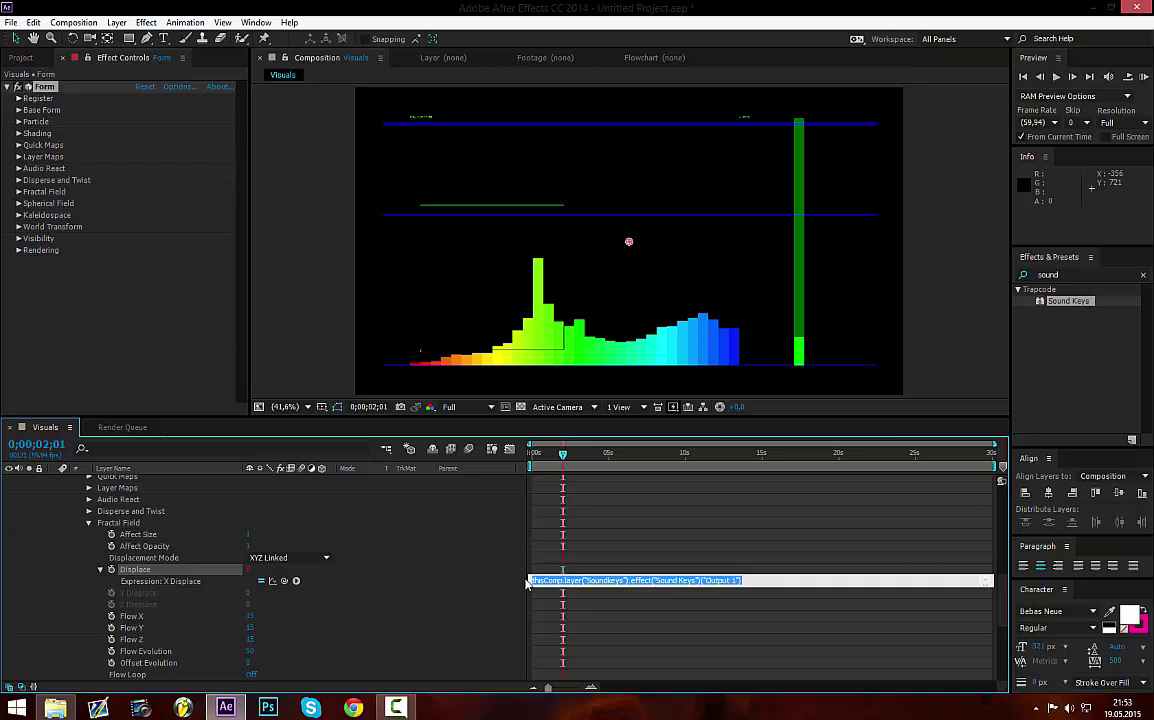
{"action": "left_click", "coordinate": [603, 565]}
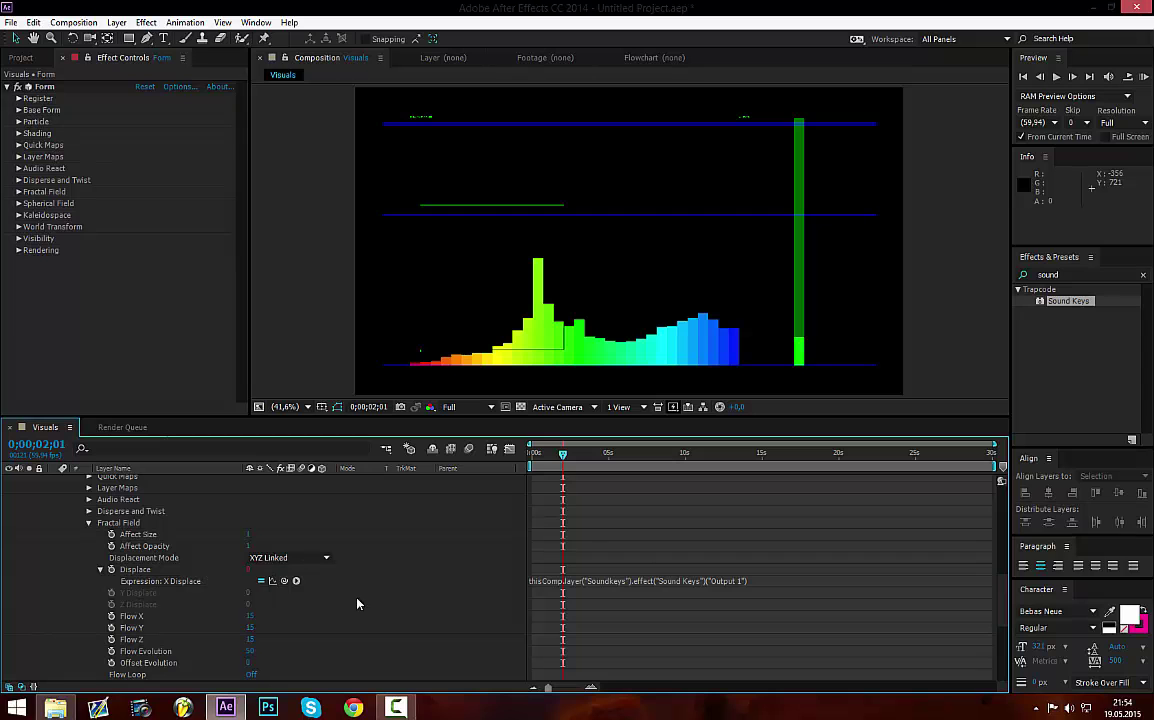
{"action": "scroll", "coordinate": [300, 540], "scroll_direction": "up", "scroll_amount": 10}
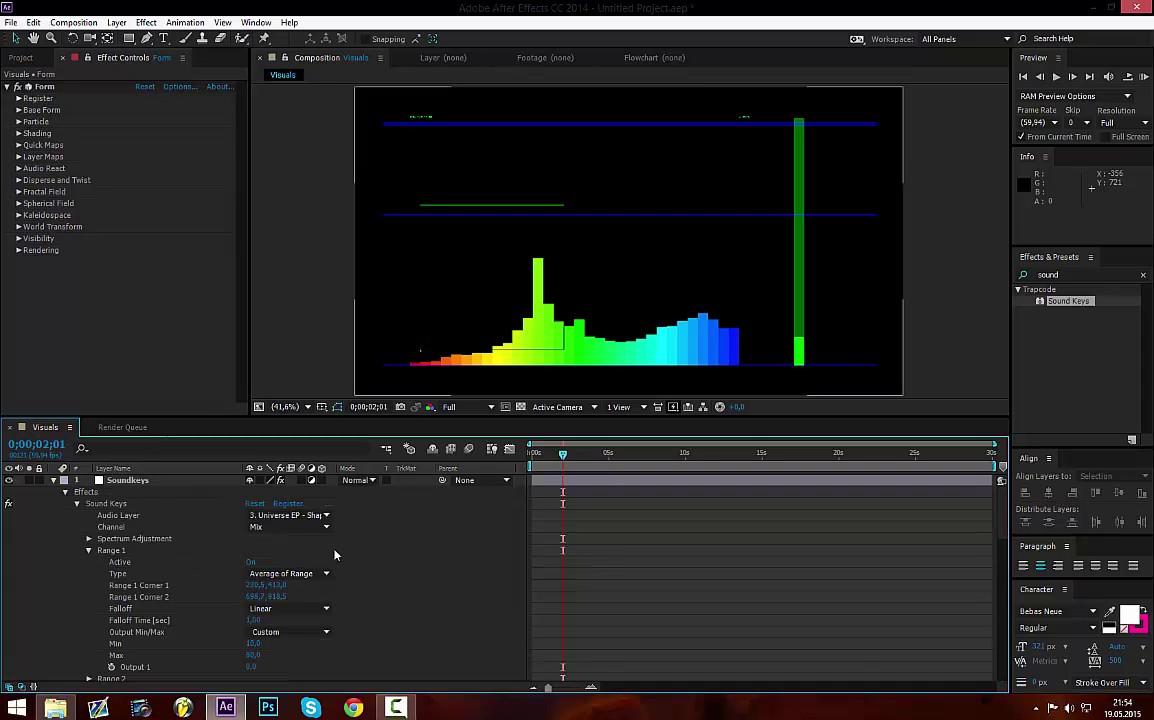
- Make the Form layer visible and check the particle grid later in the timeline
{"action": "left_click", "coordinate": [53, 480]}
{"action": "left_click", "coordinate": [53, 492]}
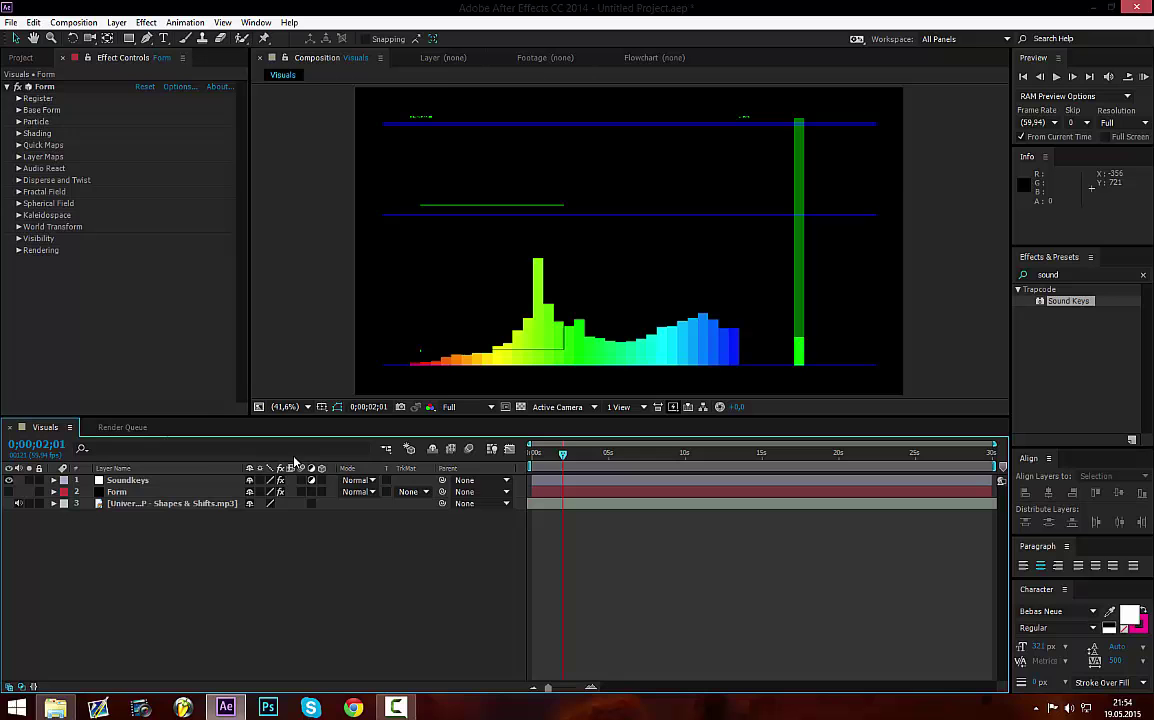
{"action": "left_click", "coordinate": [10, 491]}
{"action": "left_click_drag", "start_coordinate": [562, 453], "coordinate": [678, 456]}
{"action": "left_click", "coordinate": [150, 491]}
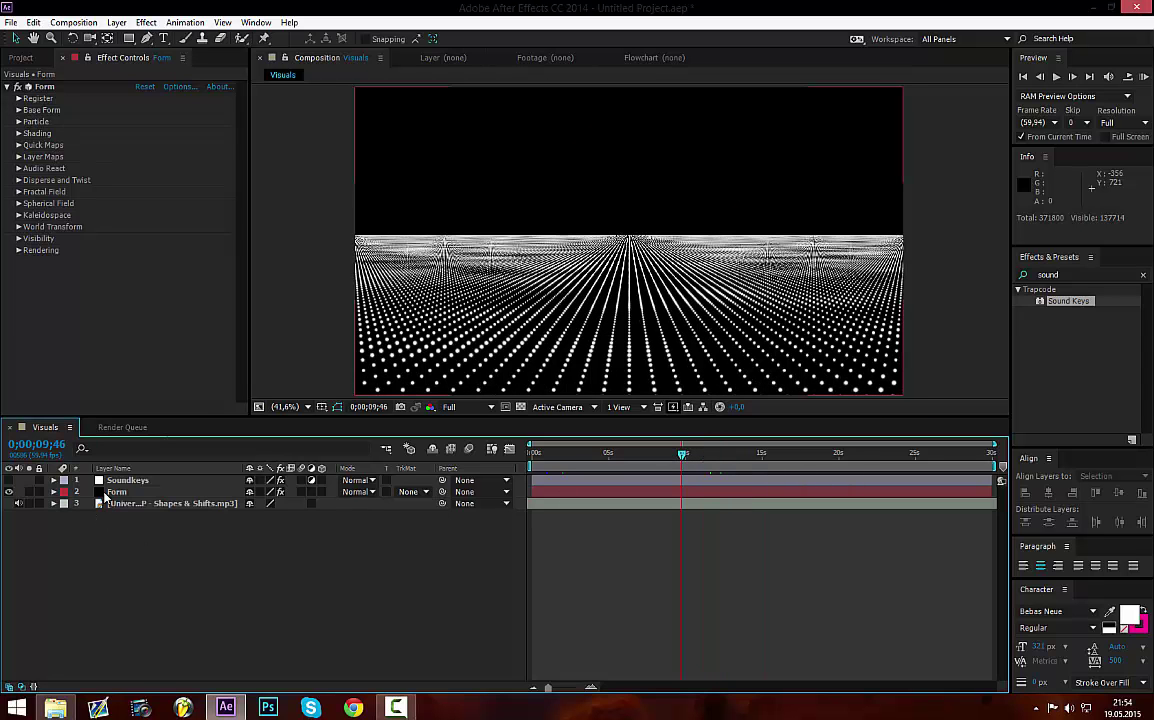
{"action": "left_click", "coordinate": [53, 494]}
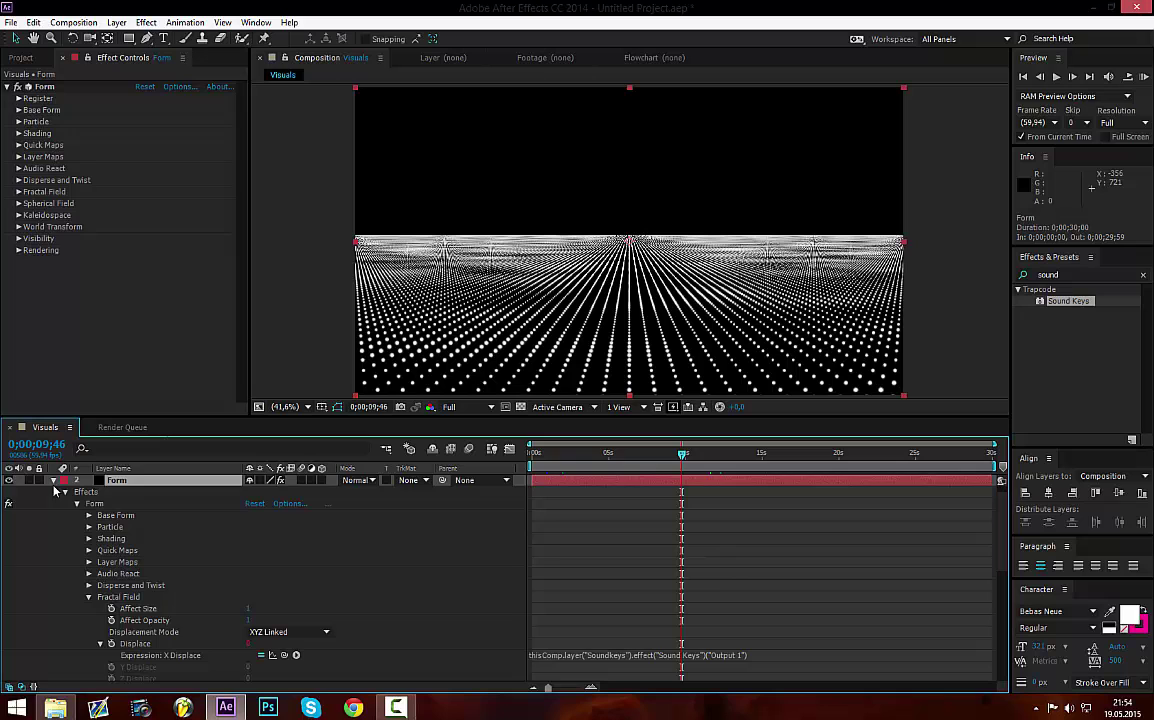
{"action": "scroll", "coordinate": [93, 552], "scroll_direction": "up", "scroll_amount": 1}
{"action": "left_click", "coordinate": [128, 481]}
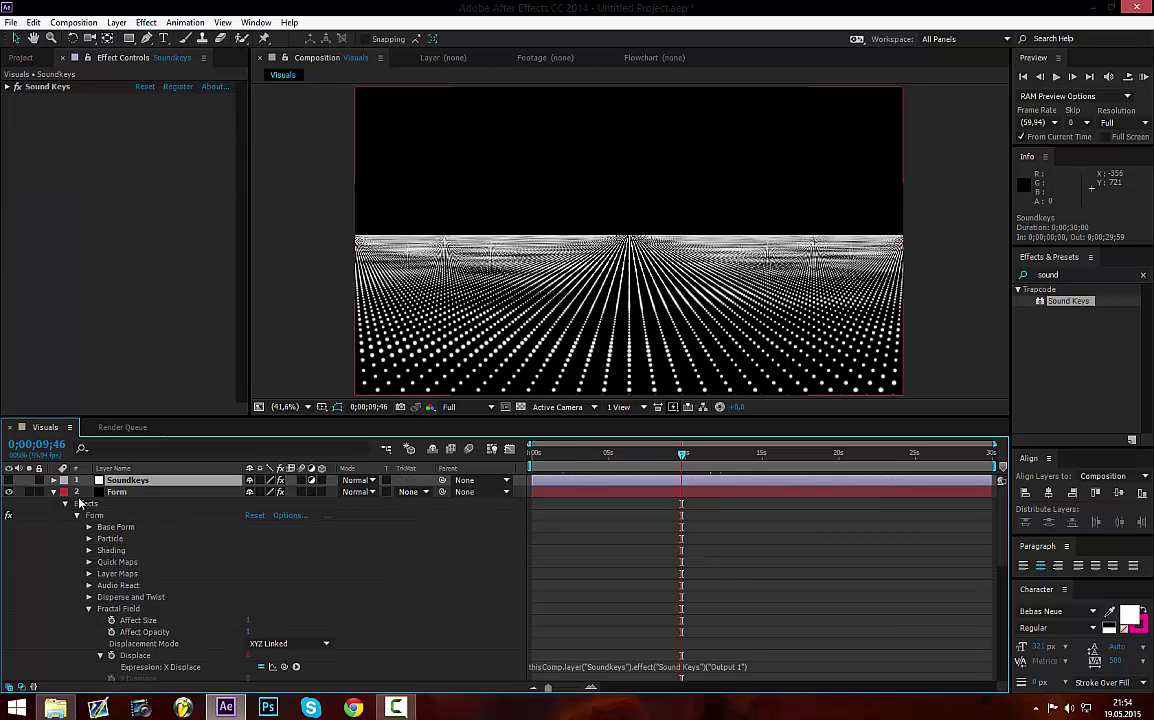
{"action": "left_click", "coordinate": [53, 491]}
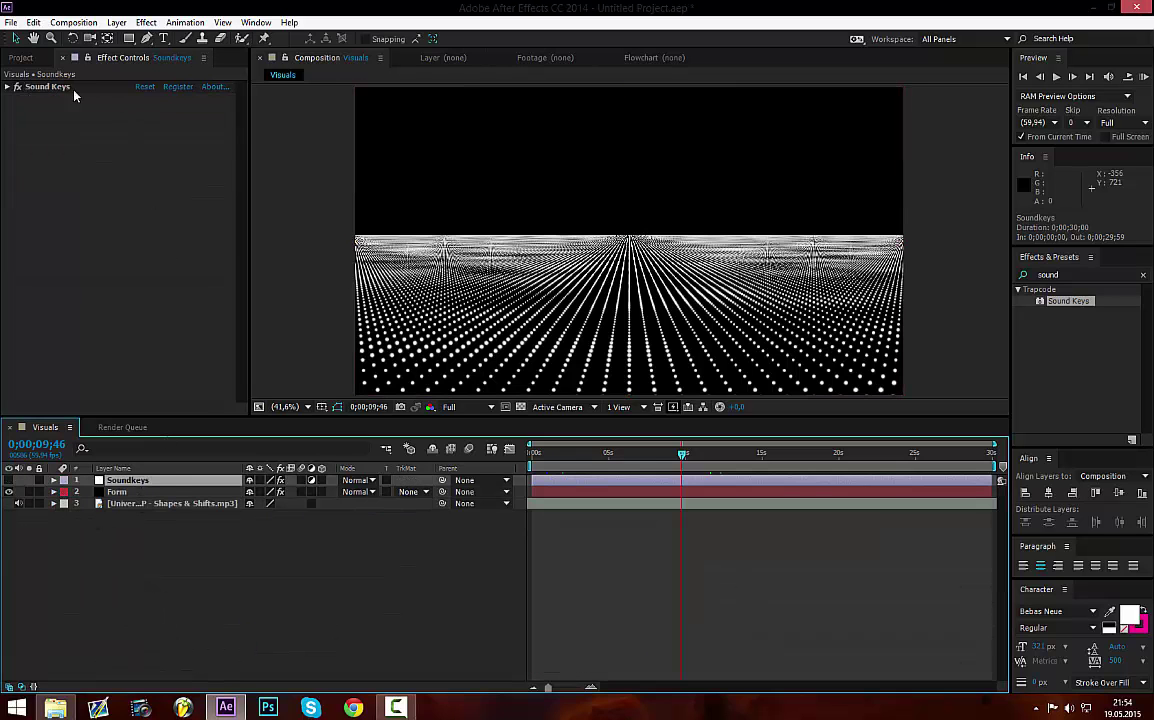
- Apply the Sound Keys output, then reapply with Range 1 Max at 60
{"action": "left_click", "coordinate": [6, 88]}
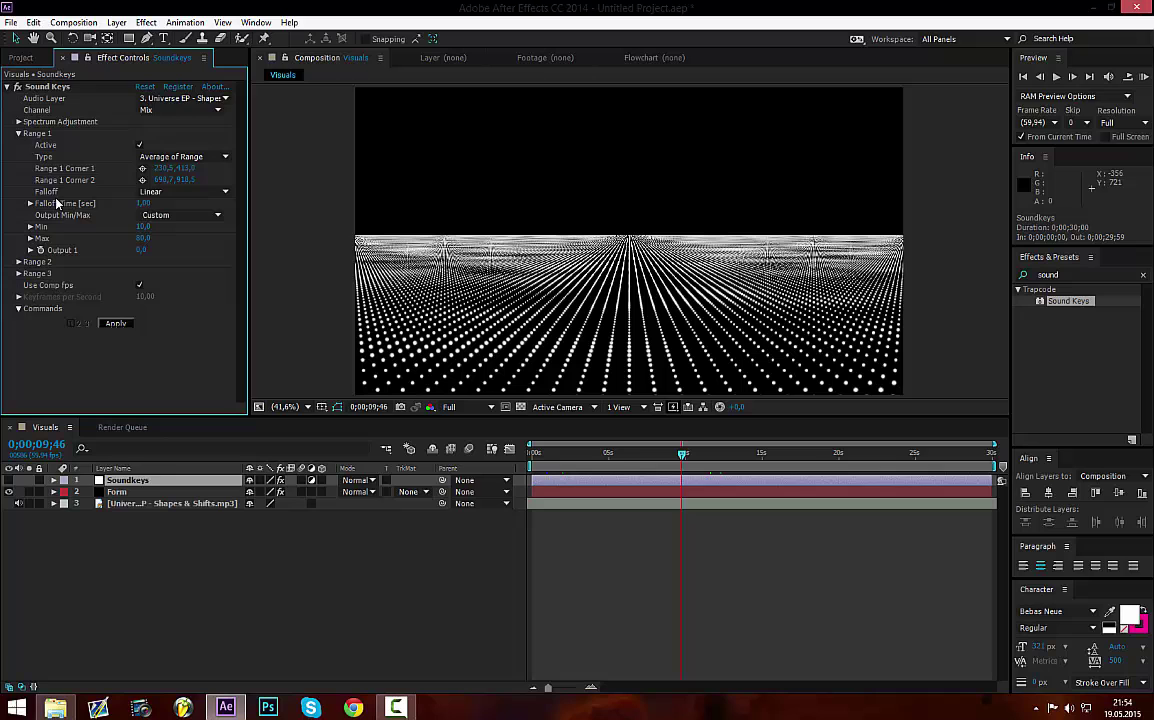
{"action": "left_click", "coordinate": [124, 324]}
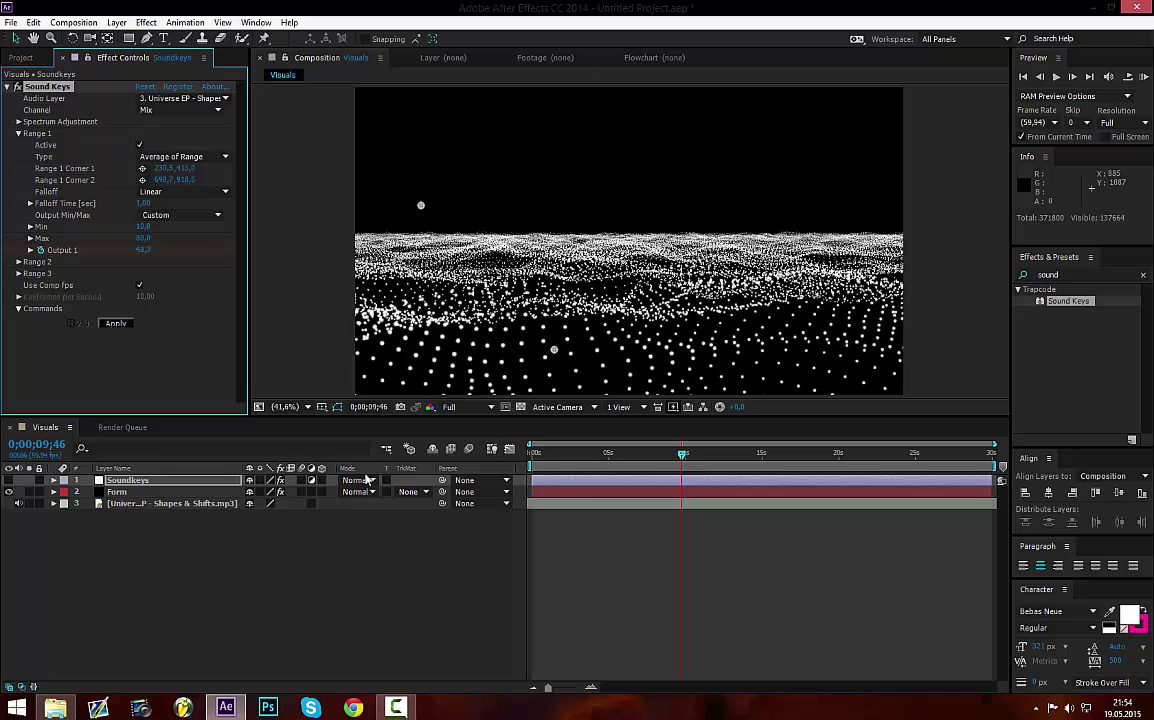
{"action": "left_click", "coordinate": [146, 238]}
{"action": "type", "text": "60"}
{"action": "key", "text": "Return"}
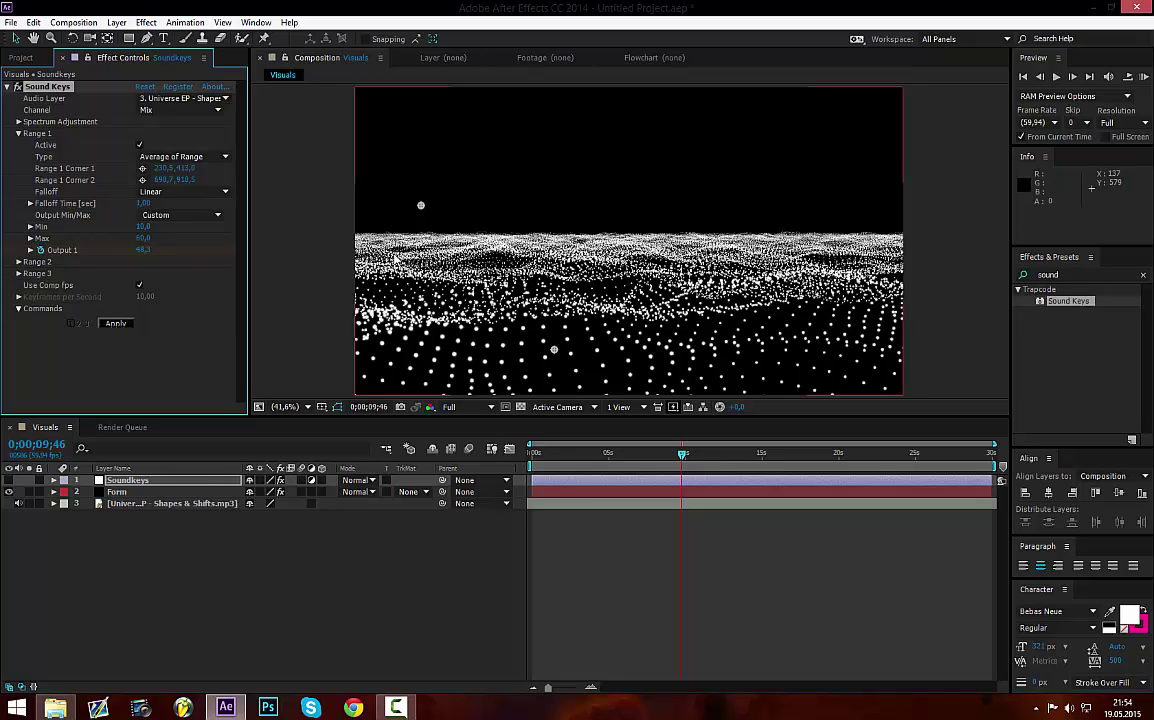
{"action": "left_click", "coordinate": [116, 324]}
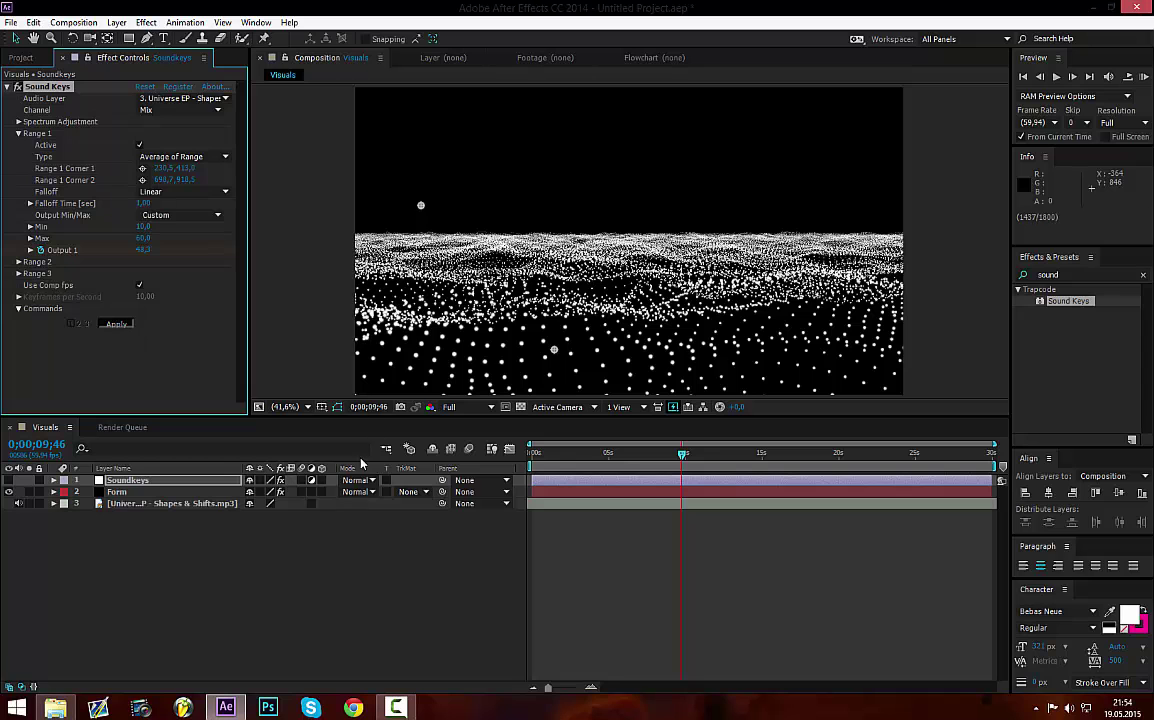
- Try Range 1 Max at 45, compare several moments, and settle on 50
{"action": "left_click", "coordinate": [698, 463]}
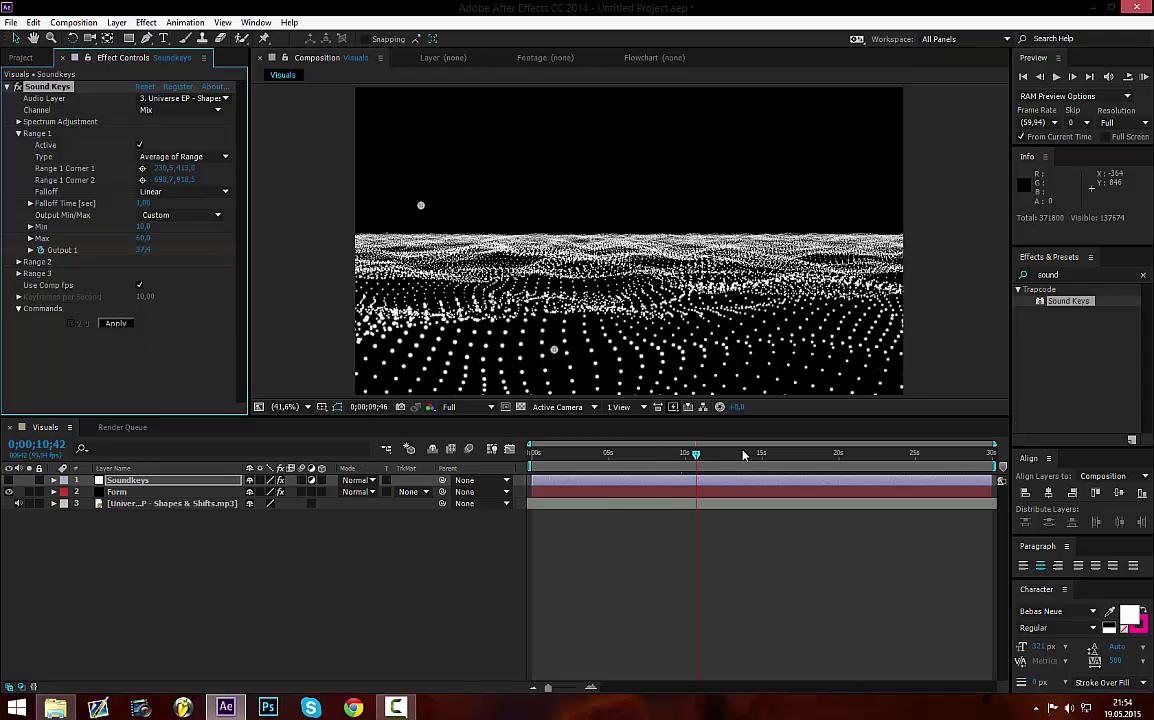
{"action": "left_click", "coordinate": [146, 239]}
{"action": "type", "text": "45"}
{"action": "key", "text": "Return"}
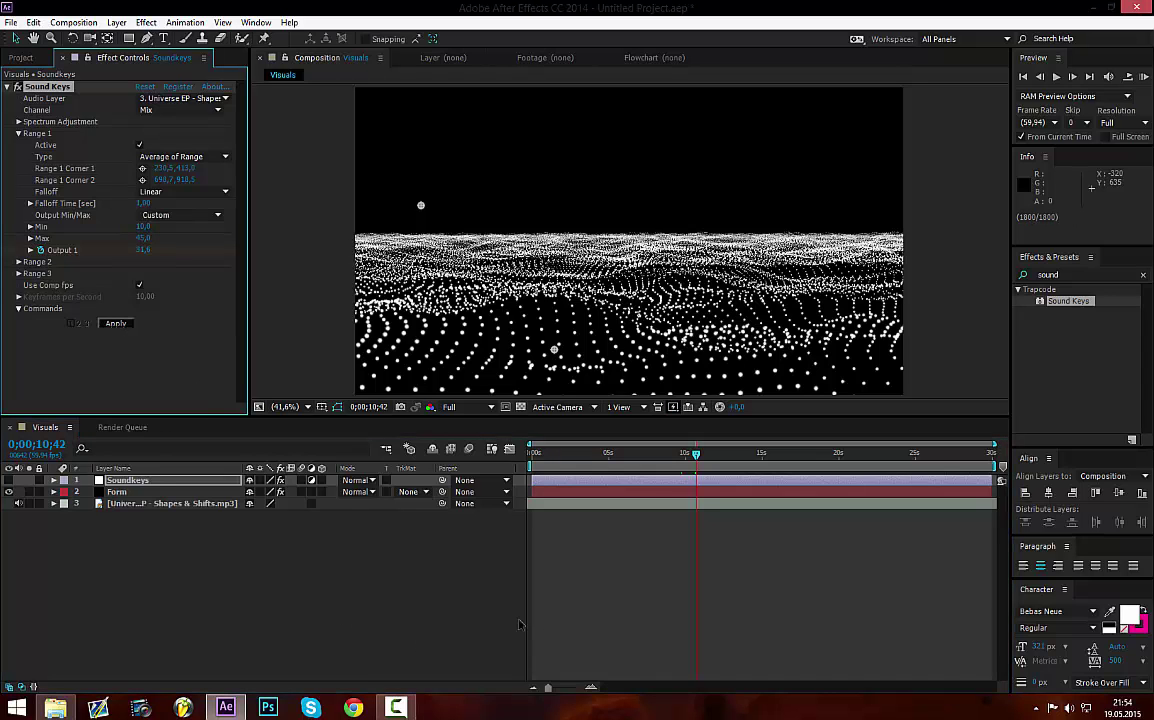
{"action": "left_click", "coordinate": [591, 455]}
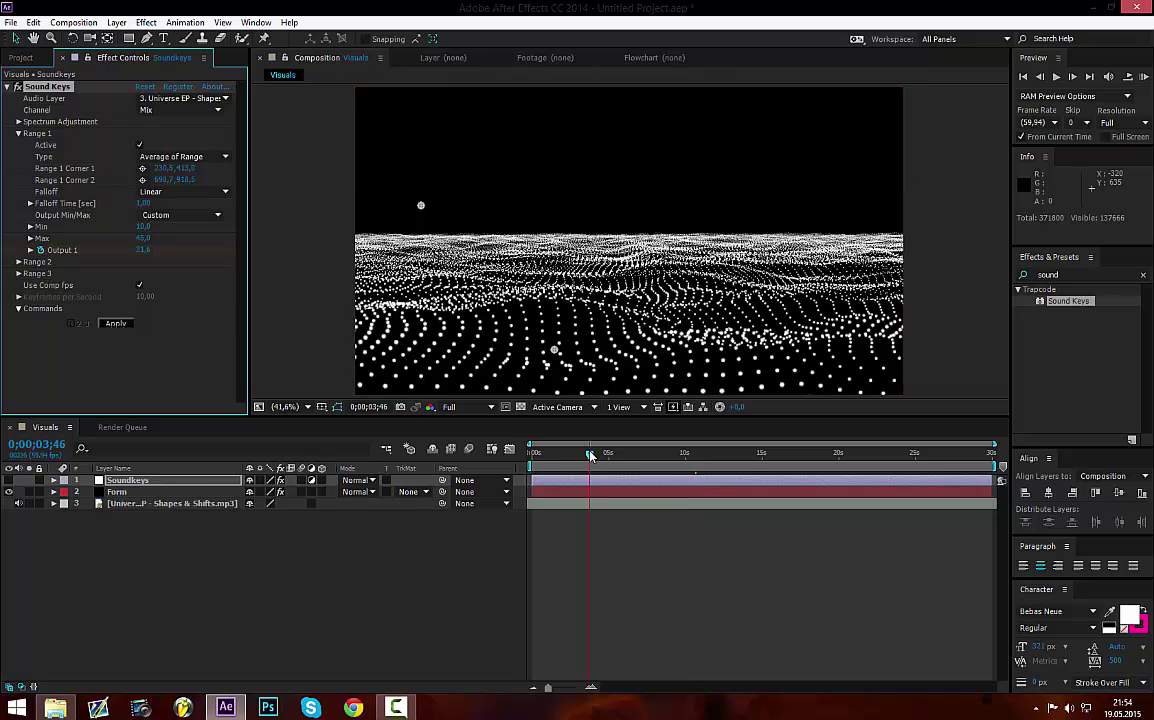
{"action": "left_click", "coordinate": [752, 455]}
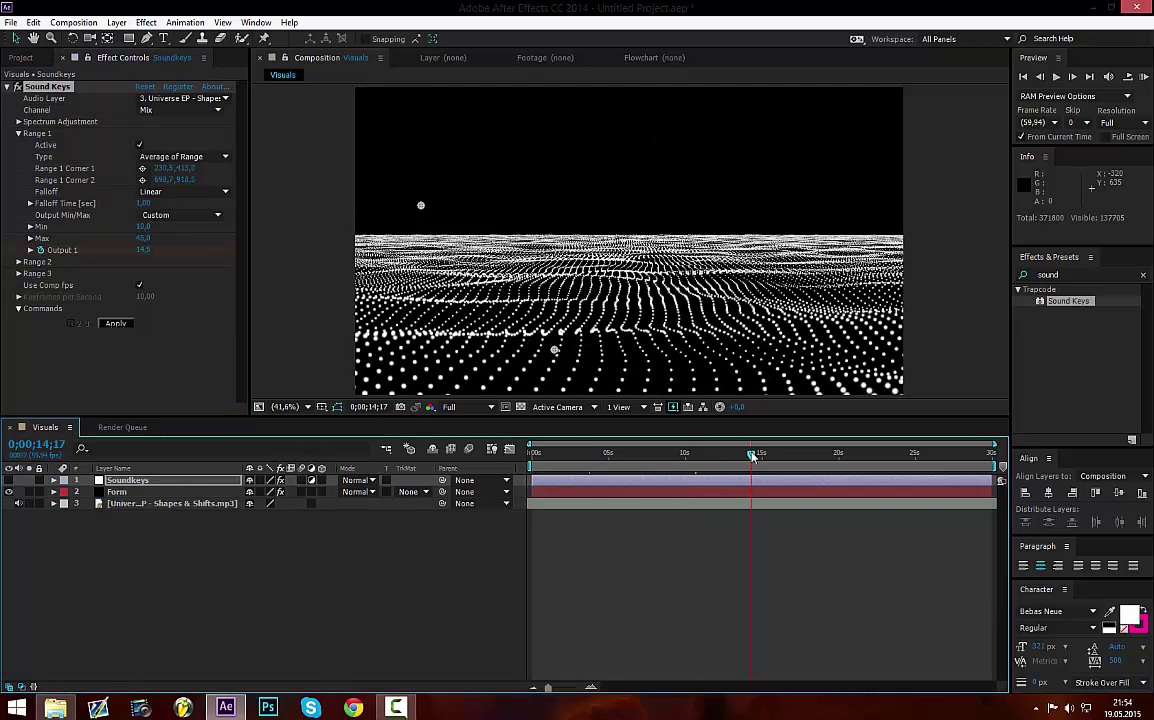
{"action": "left_click", "coordinate": [797, 455]}
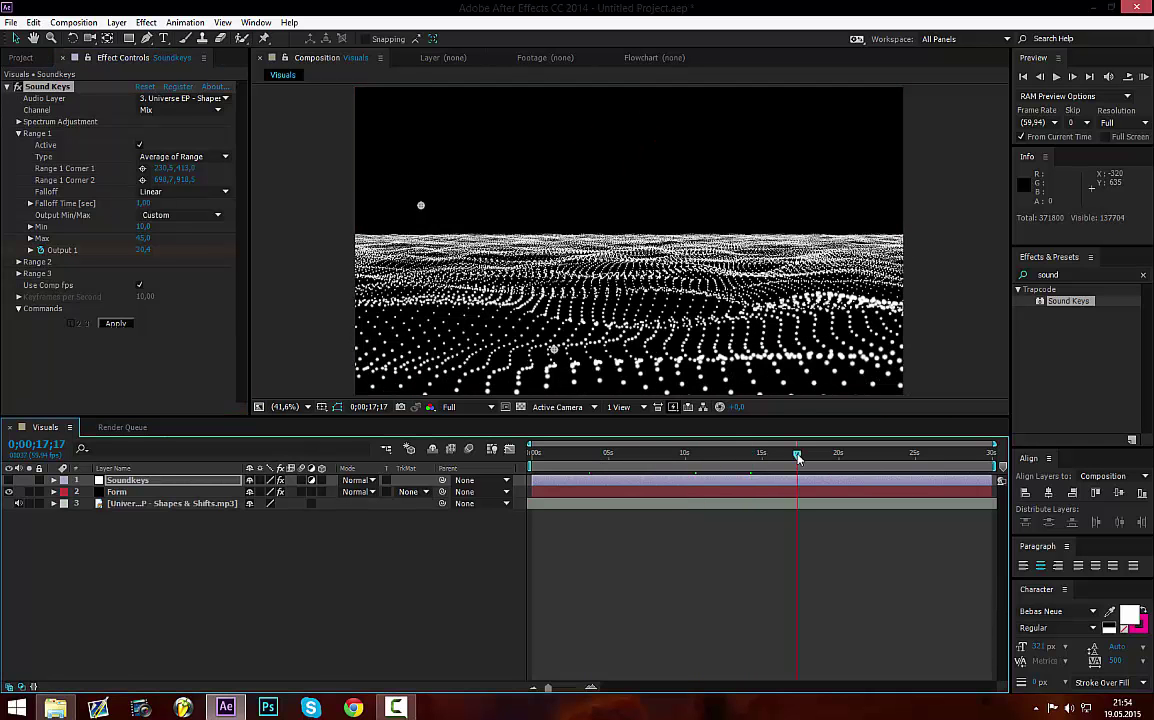
{"action": "left_click", "coordinate": [143, 238]}
{"action": "type", "text": "50"}
{"action": "key", "text": "Return"}
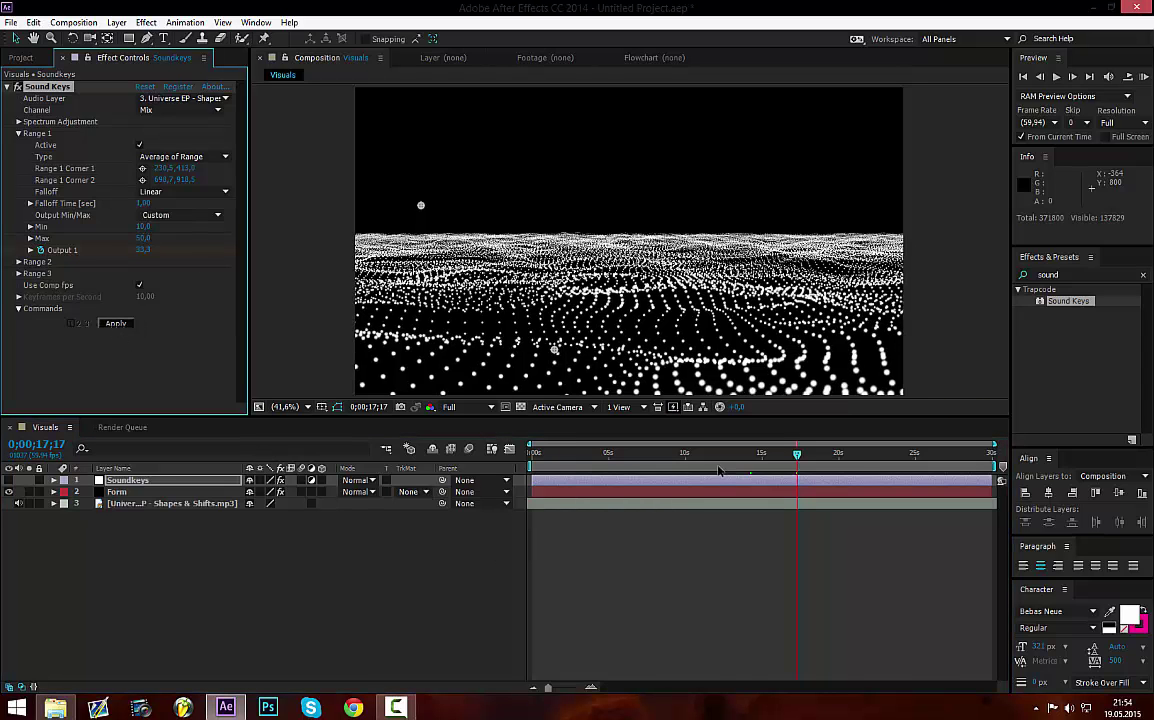
{"action": "left_click", "coordinate": [225, 561]}
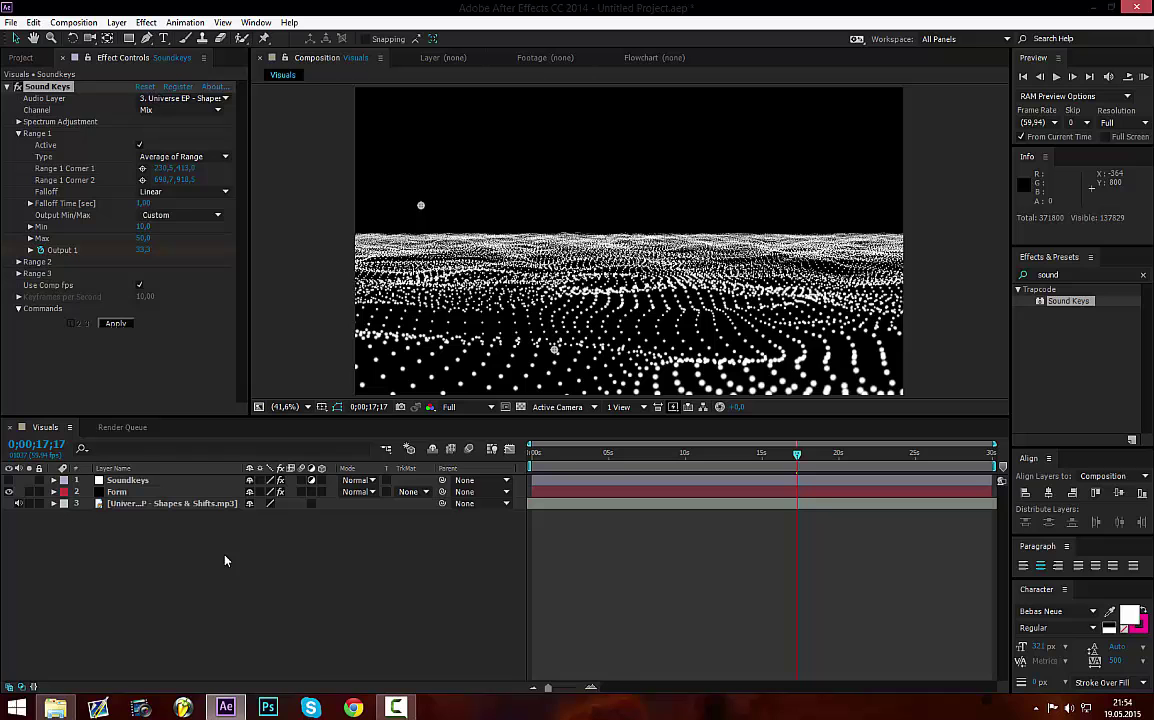
- Add a new Camera 1 with Depth of Field enabled
{"action": "left_click", "coordinate": [12, 86]}
{"action": "right_click", "coordinate": [326, 606]}
{"action": "mouse_move", "coordinate": [370, 457]}
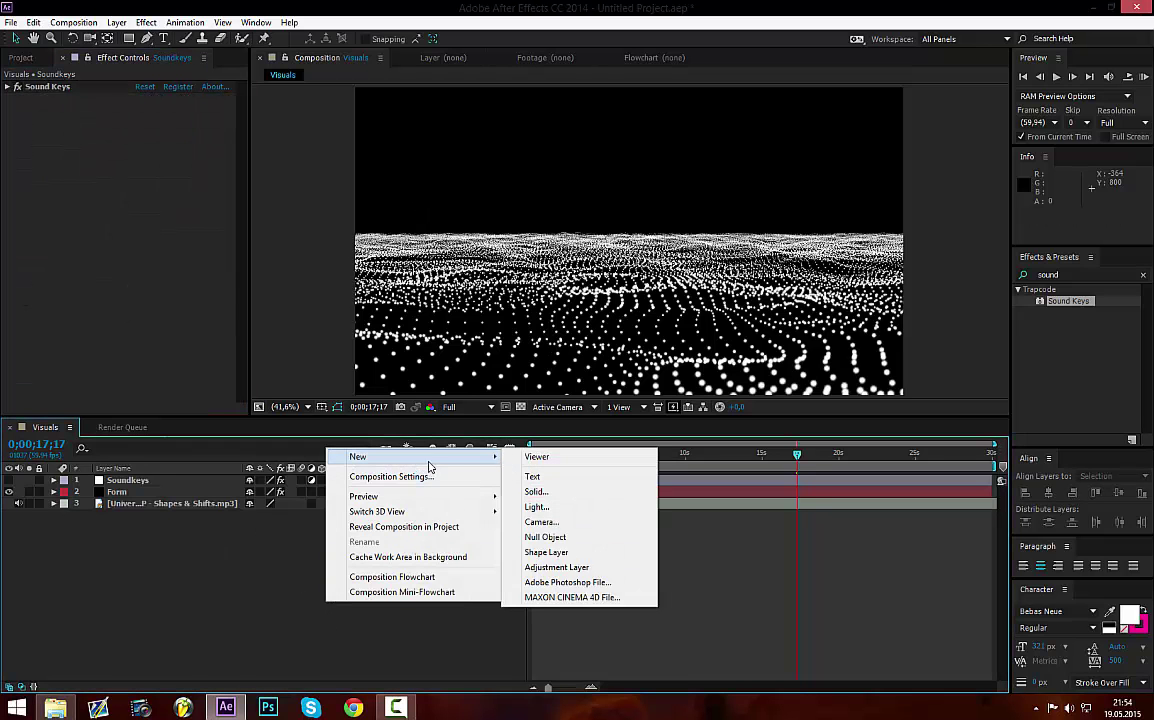
{"action": "left_click", "coordinate": [555, 525]}
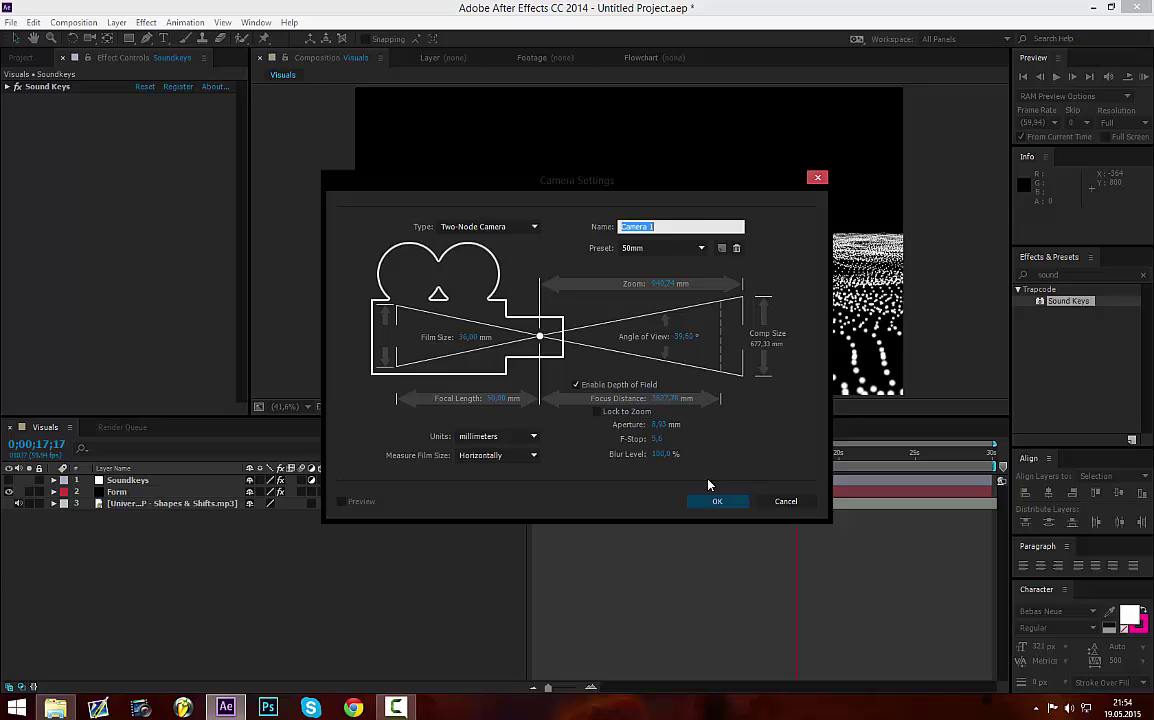
{"action": "left_click_drag", "start_coordinate": [595, 191], "coordinate": [389, 132]}
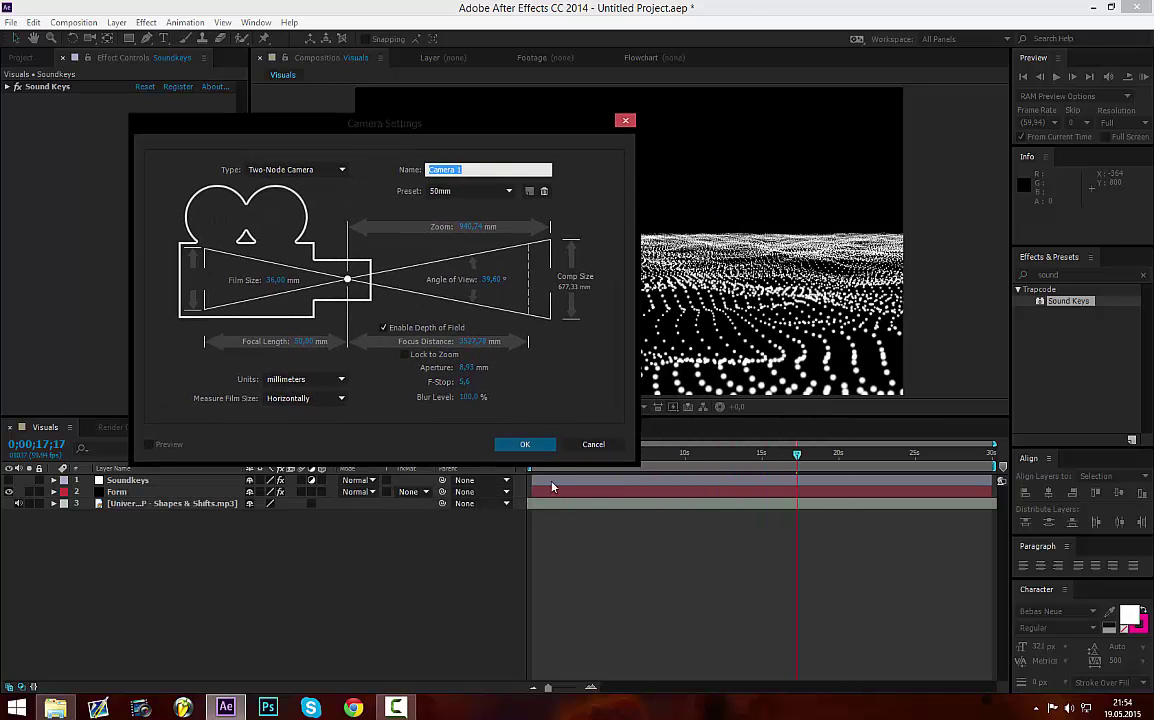
{"action": "left_click", "coordinate": [529, 446]}
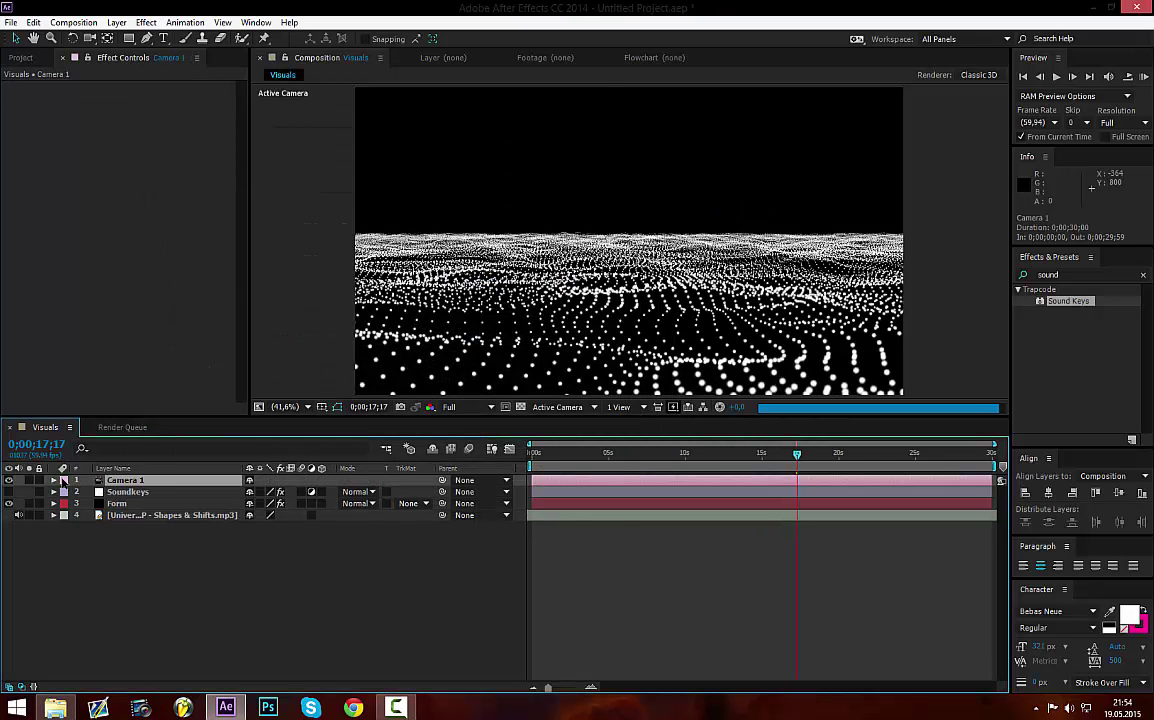
- Set Camera 1's Focus Distance to 340 pixels with Depth of Field on
{"action": "left_click", "coordinate": [53, 480]}
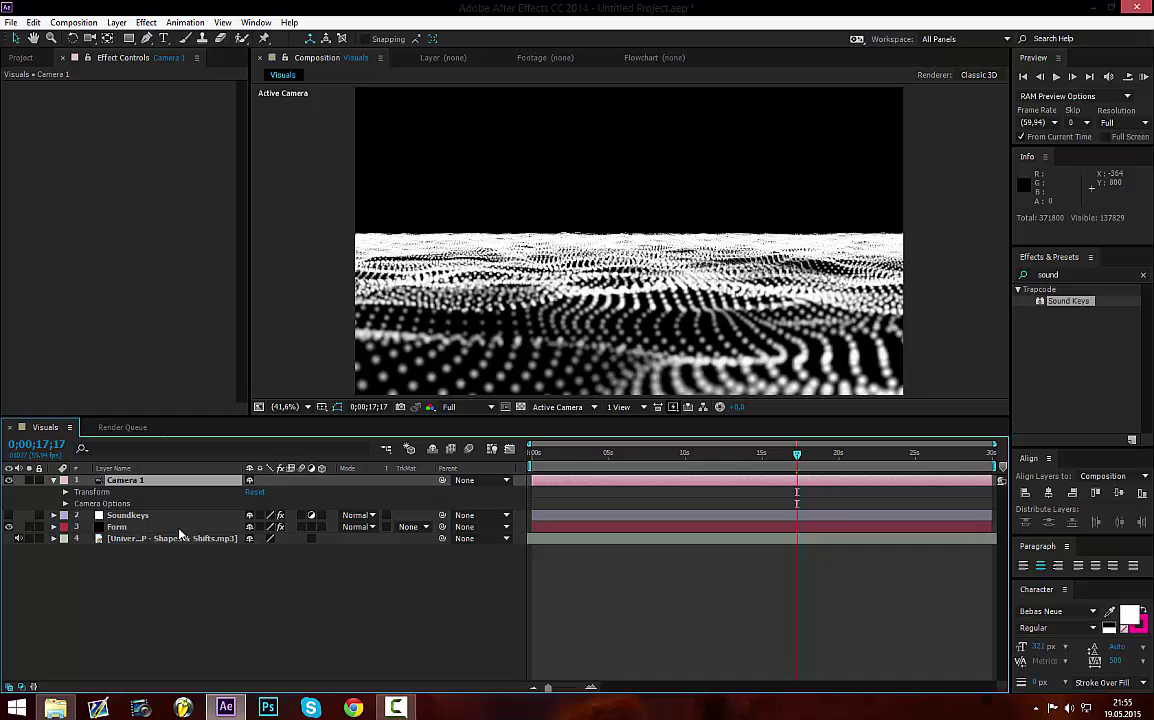
{"action": "left_click", "coordinate": [66, 504]}
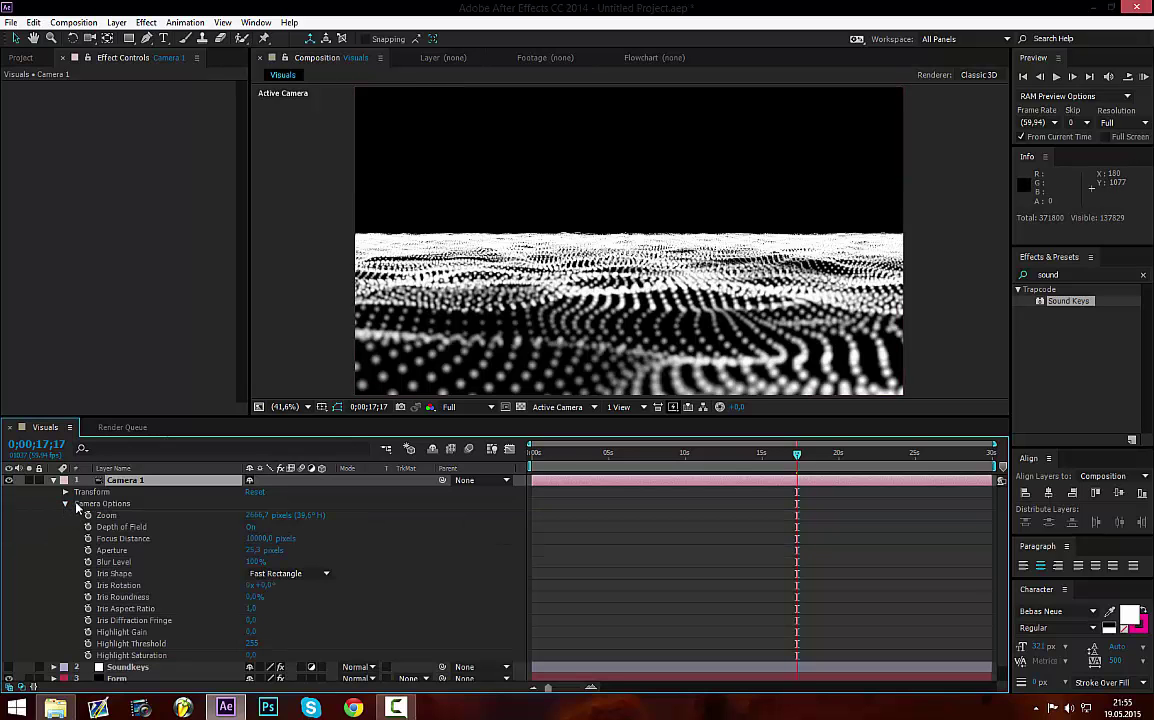
{"action": "left_click", "coordinate": [252, 527]}
{"action": "left_click", "coordinate": [252, 527]}
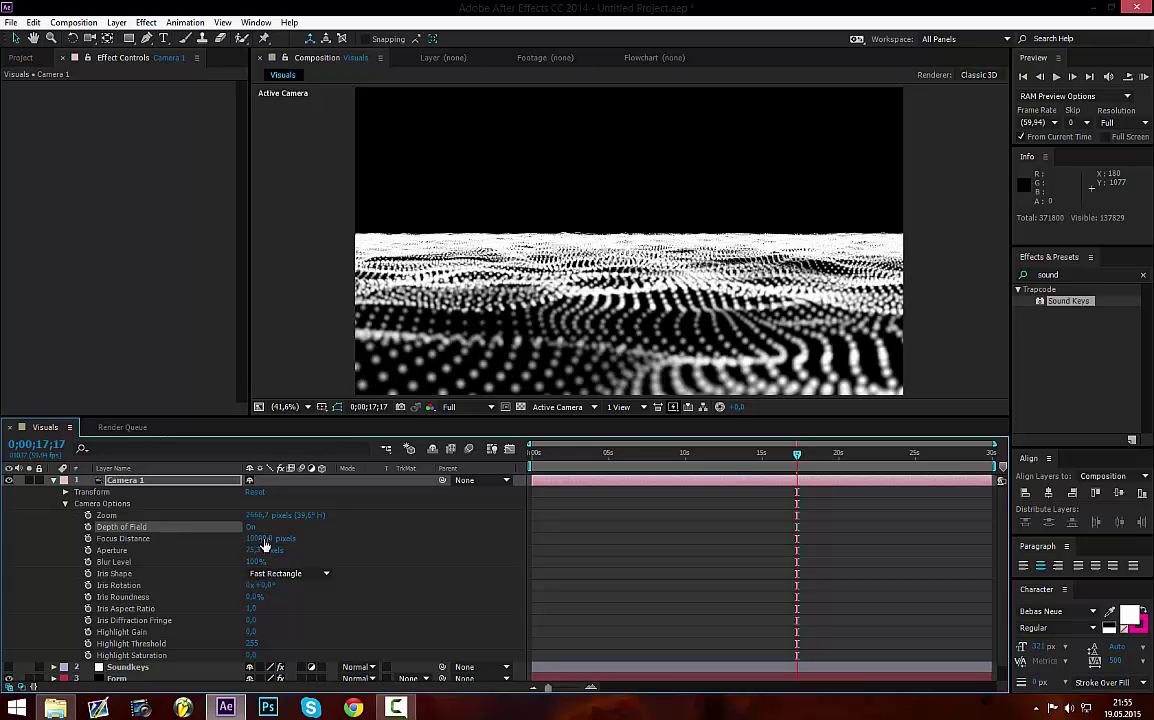
{"action": "left_click", "coordinate": [268, 540]}
{"action": "type", "text": "340"}
{"action": "key", "text": "Return"}
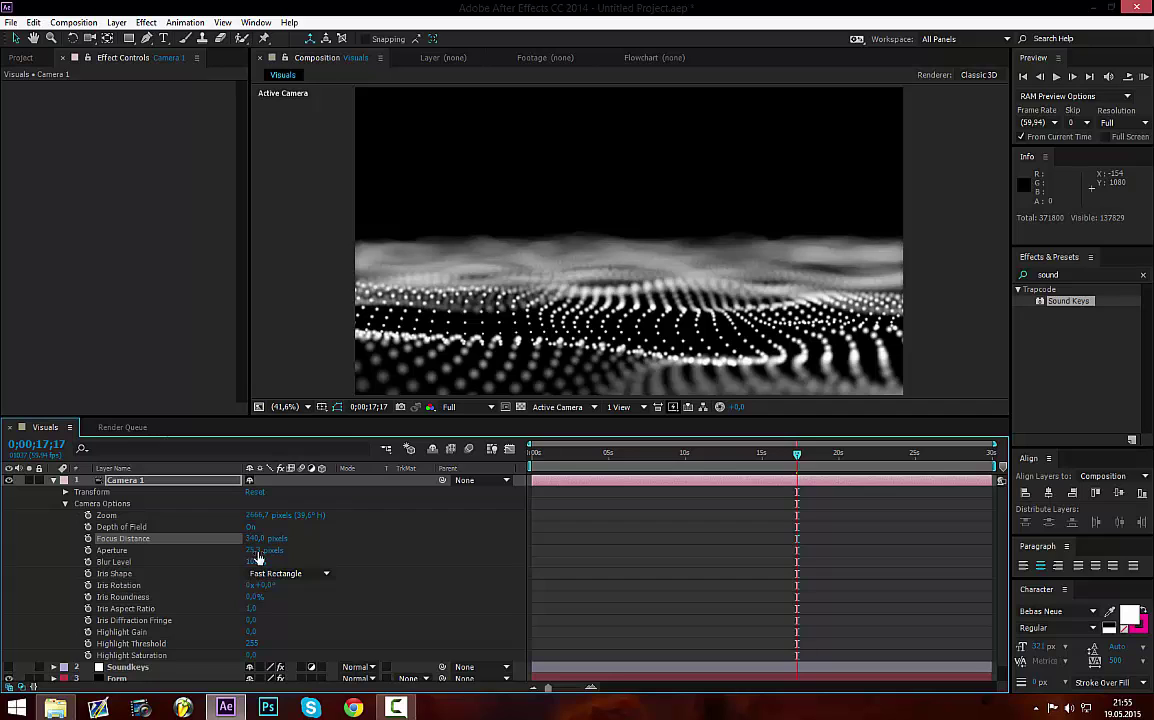
{"action": "left_click_drag", "start_coordinate": [257, 558], "coordinate": [254, 560]}
{"action": "left_click", "coordinate": [254, 555]}
{"action": "type", "text": "20"}
{"action": "key", "text": "Return"}
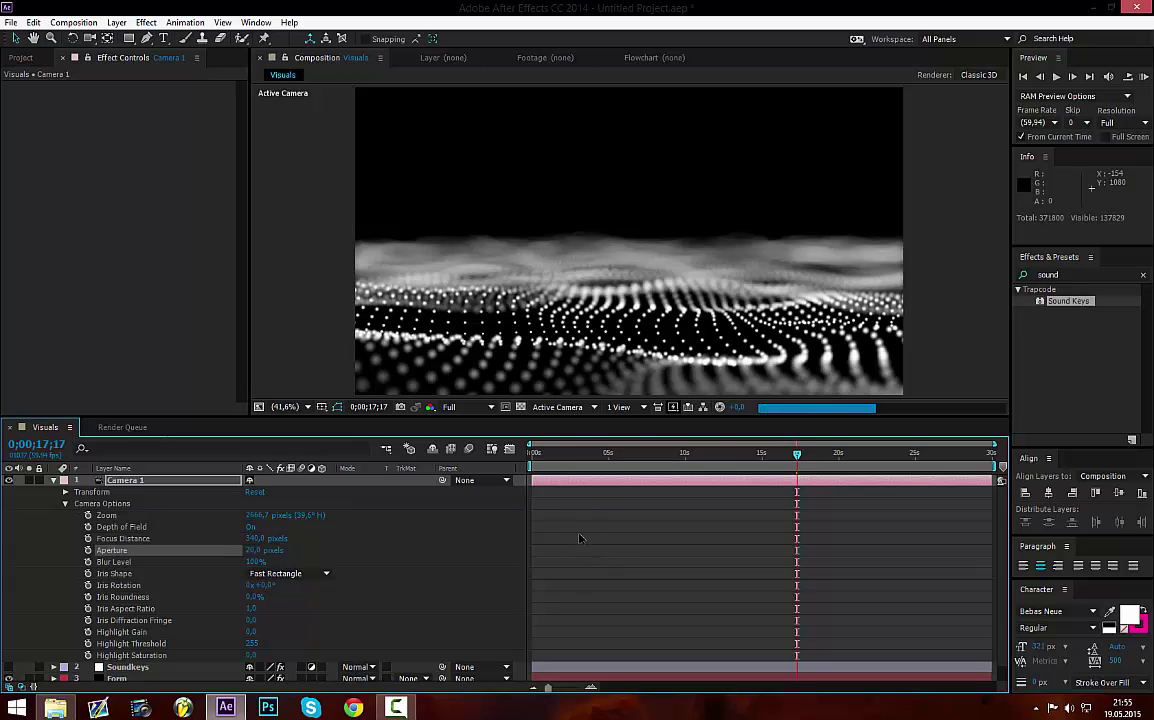
{"action": "left_click", "coordinate": [256, 562]}
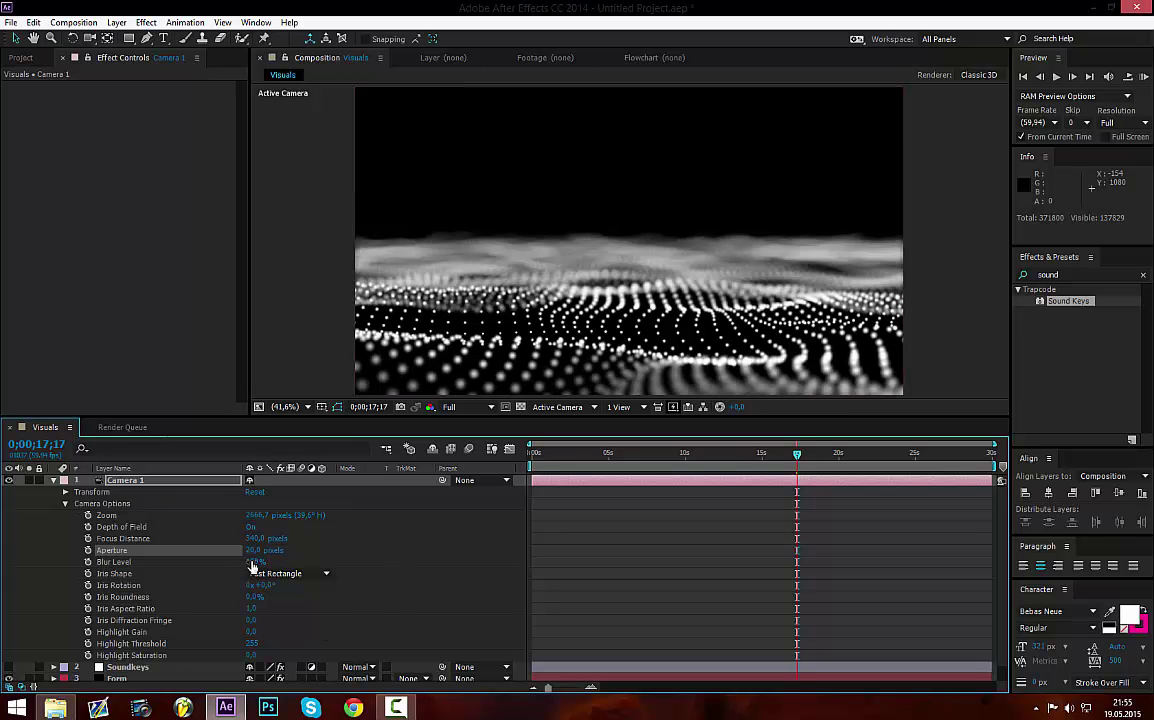
{"action": "type", "text": "80"}
{"action": "key", "text": "Return"}
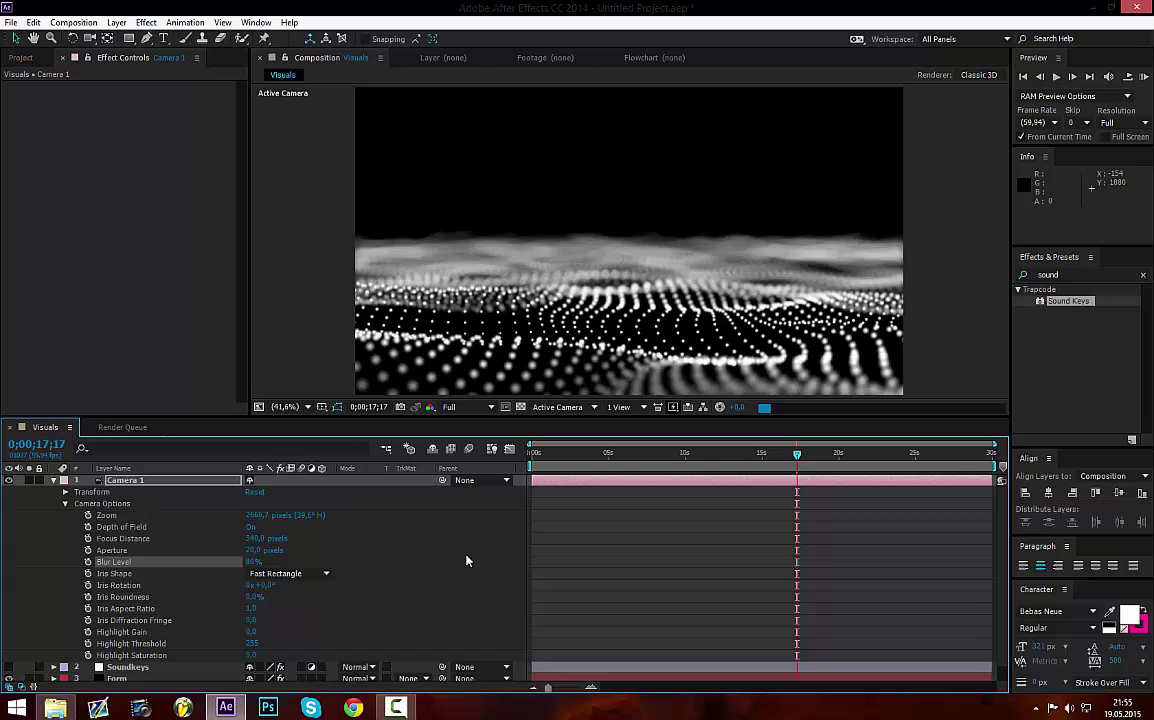
{"action": "left_click", "coordinate": [308, 573]}
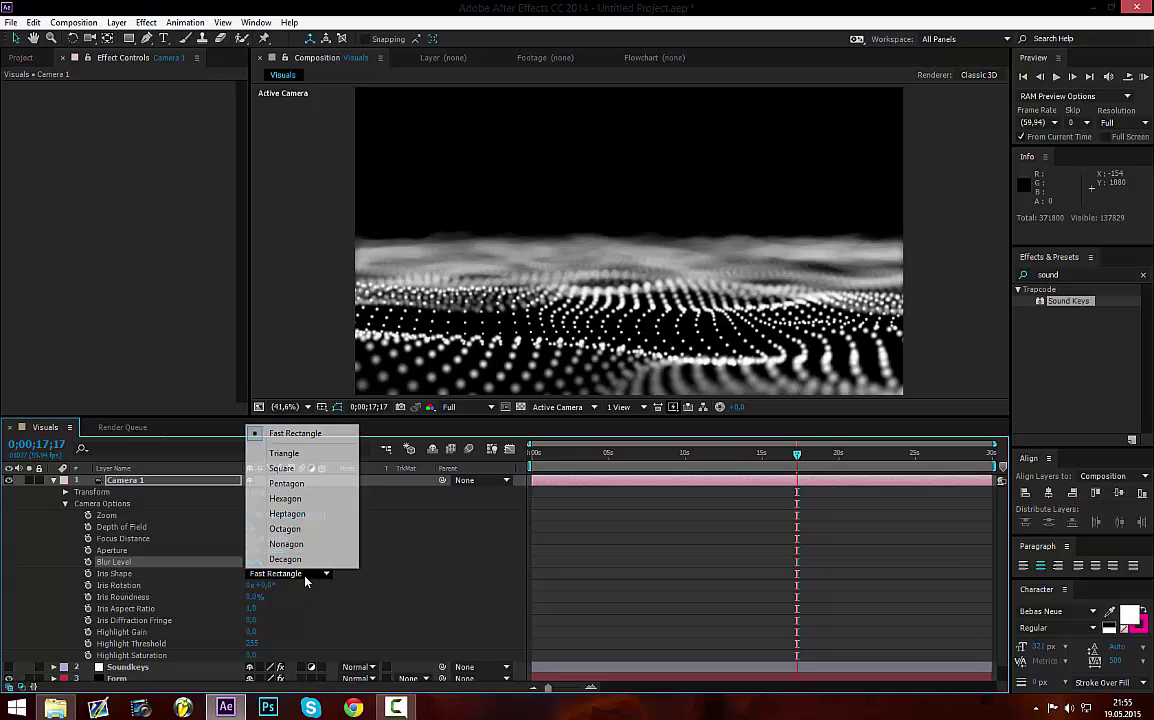
{"action": "left_click", "coordinate": [260, 497]}
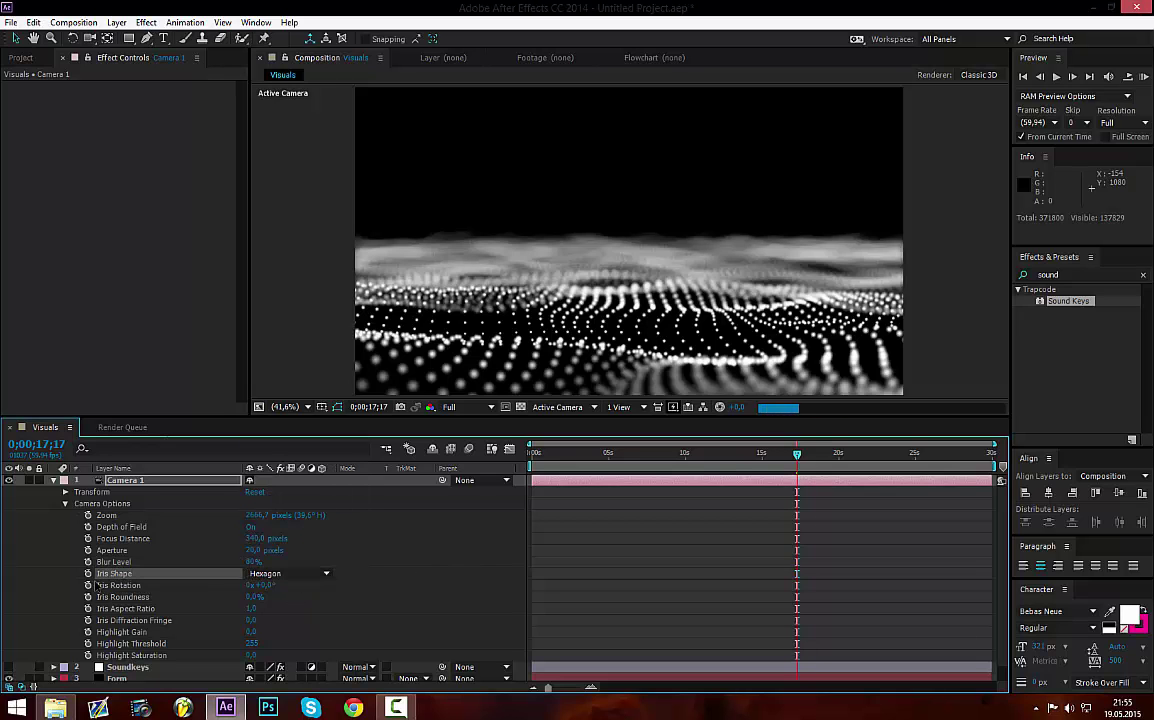
{"action": "left_click", "coordinate": [53, 480]}
{"action": "left_click", "coordinate": [181, 539]}
{"action": "left_click_drag", "start_coordinate": [181, 539], "coordinate": [287, 598]}
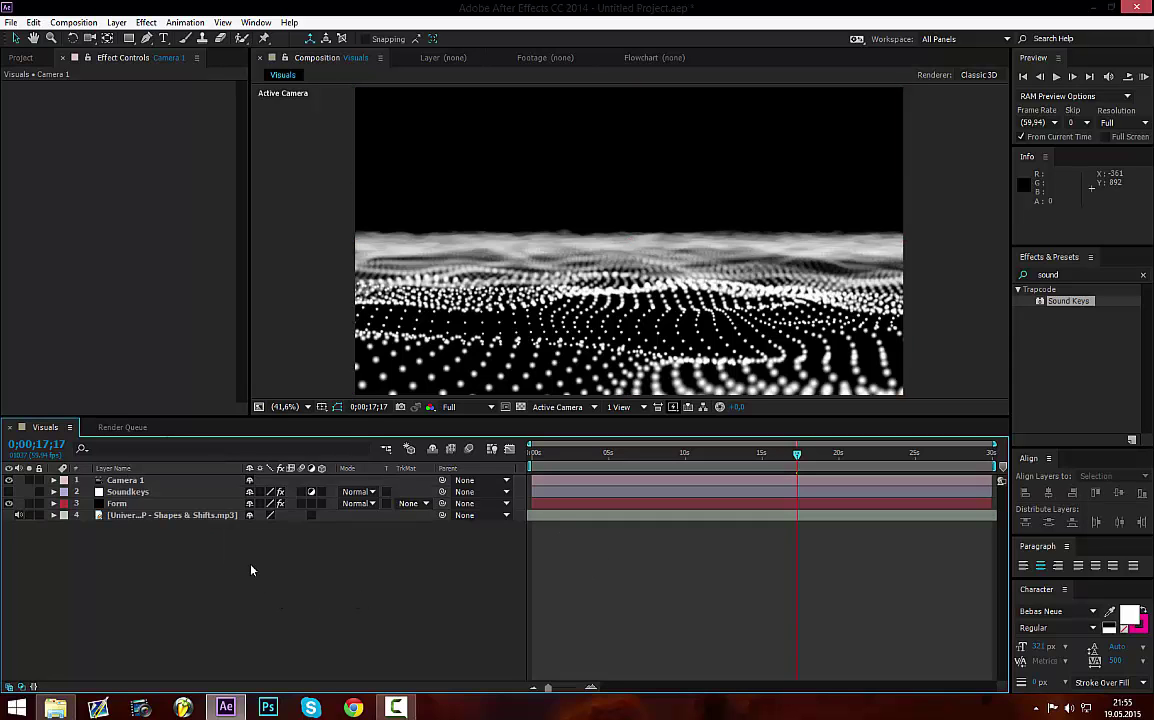
- Open Form's Particle settings in Effect Controls, leaving the particle colour unchanged
{"action": "left_click", "coordinate": [150, 492]}
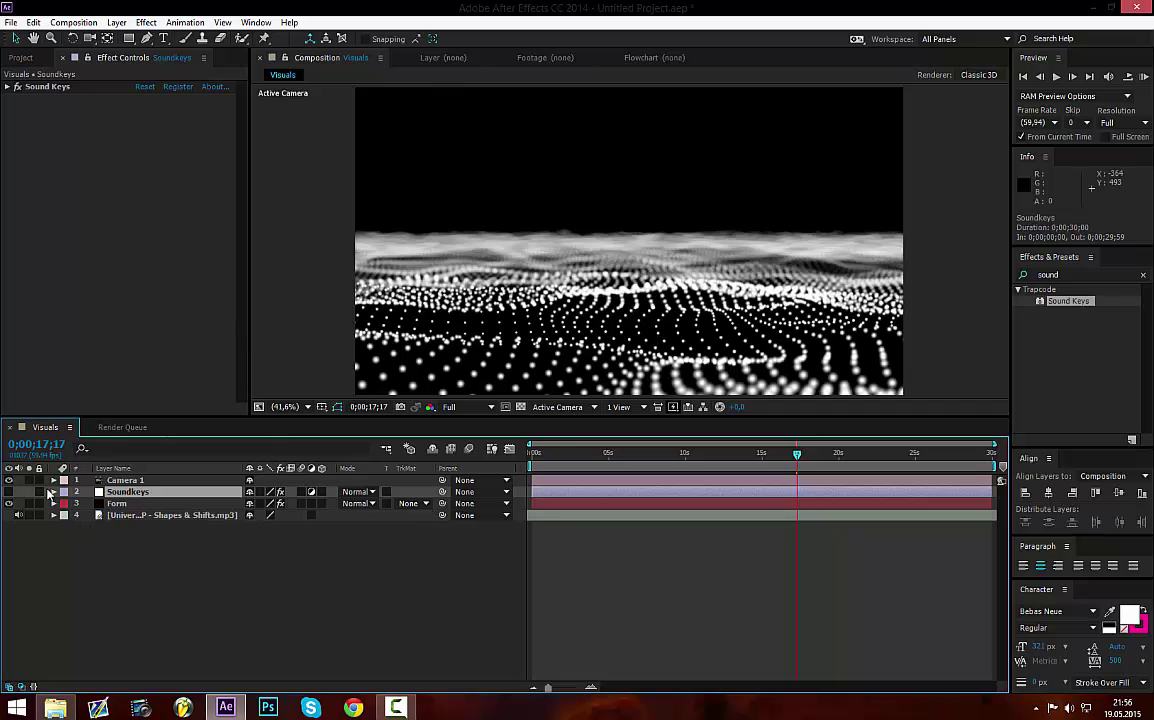
{"action": "left_click", "coordinate": [116, 503]}
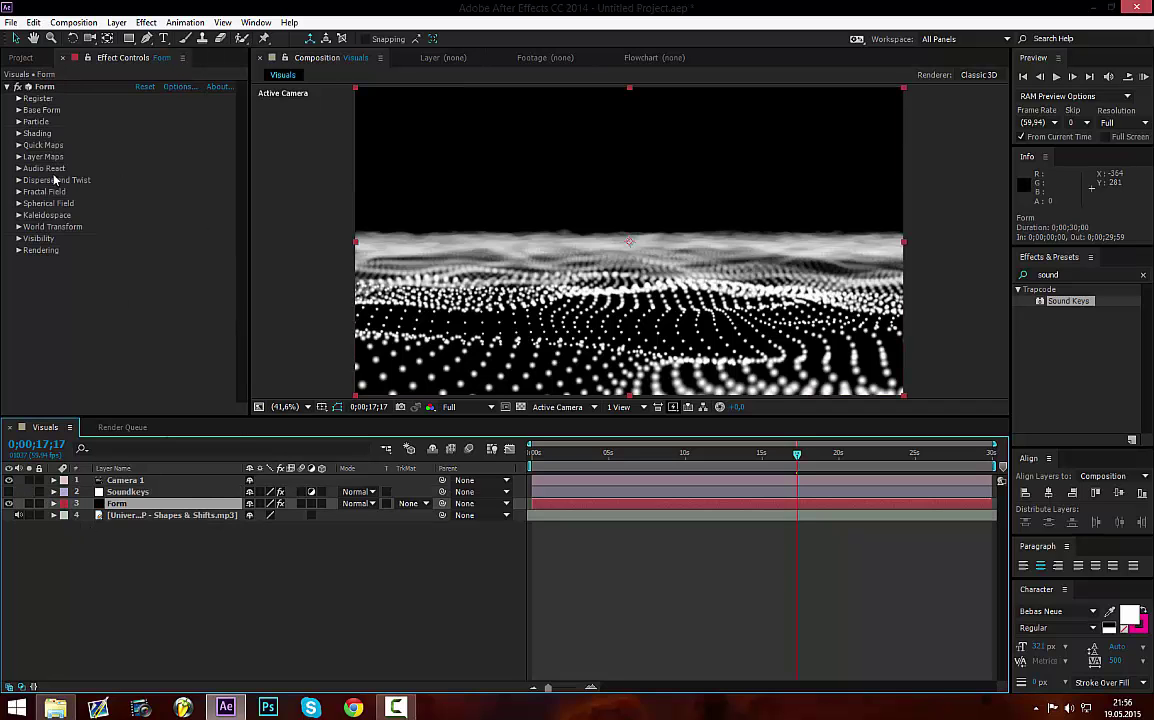
{"action": "left_click", "coordinate": [7, 87]}
{"action": "left_click", "coordinate": [1130, 275]}
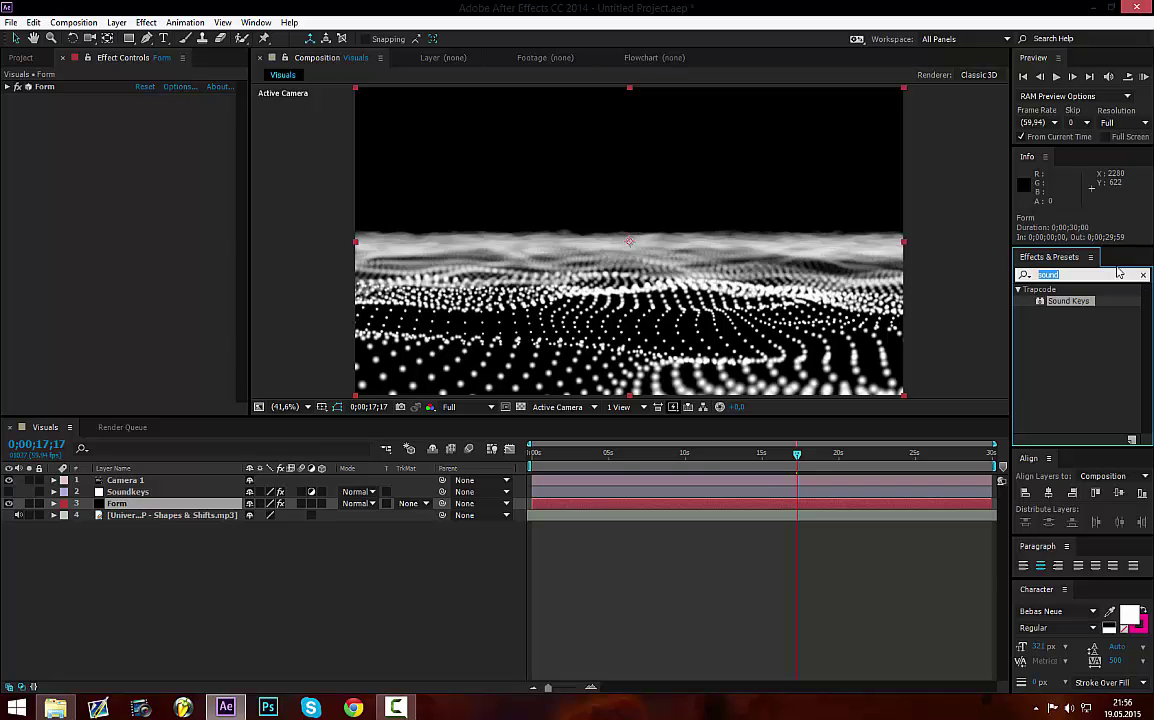
{"action": "left_click", "coordinate": [165, 309]}
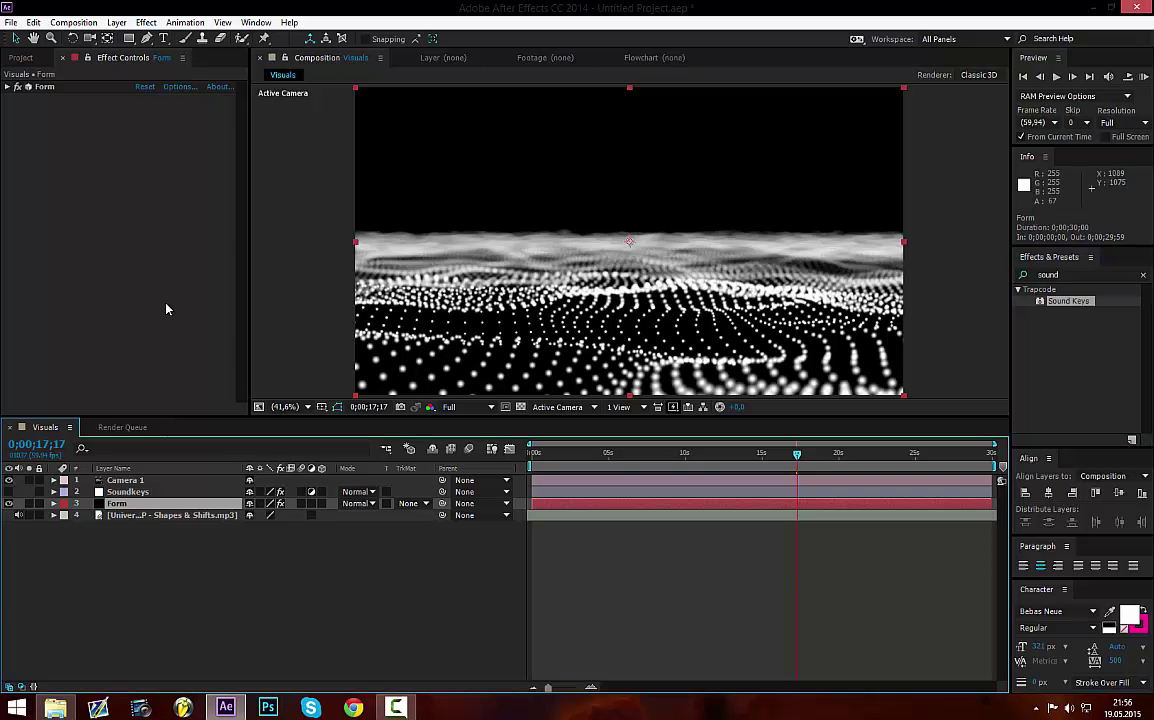
{"action": "left_click", "coordinate": [7, 87]}
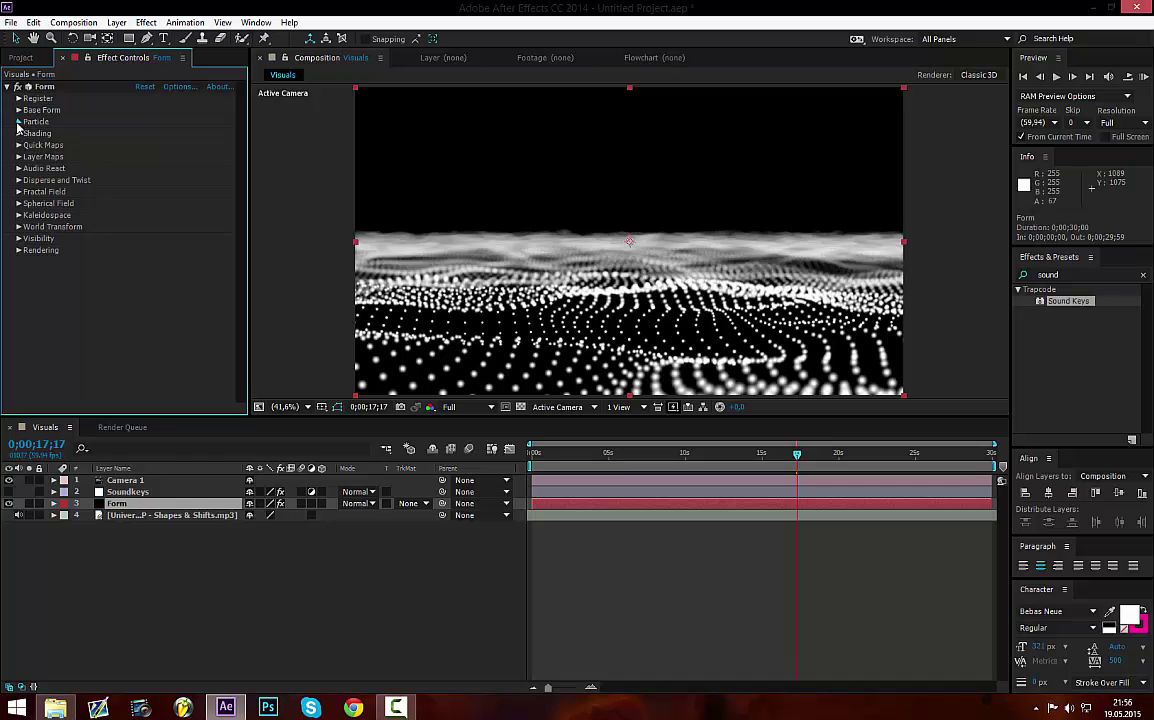
{"action": "left_click", "coordinate": [18, 121]}
{"action": "left_click", "coordinate": [143, 227]}
{"action": "left_click", "coordinate": [495, 356]}
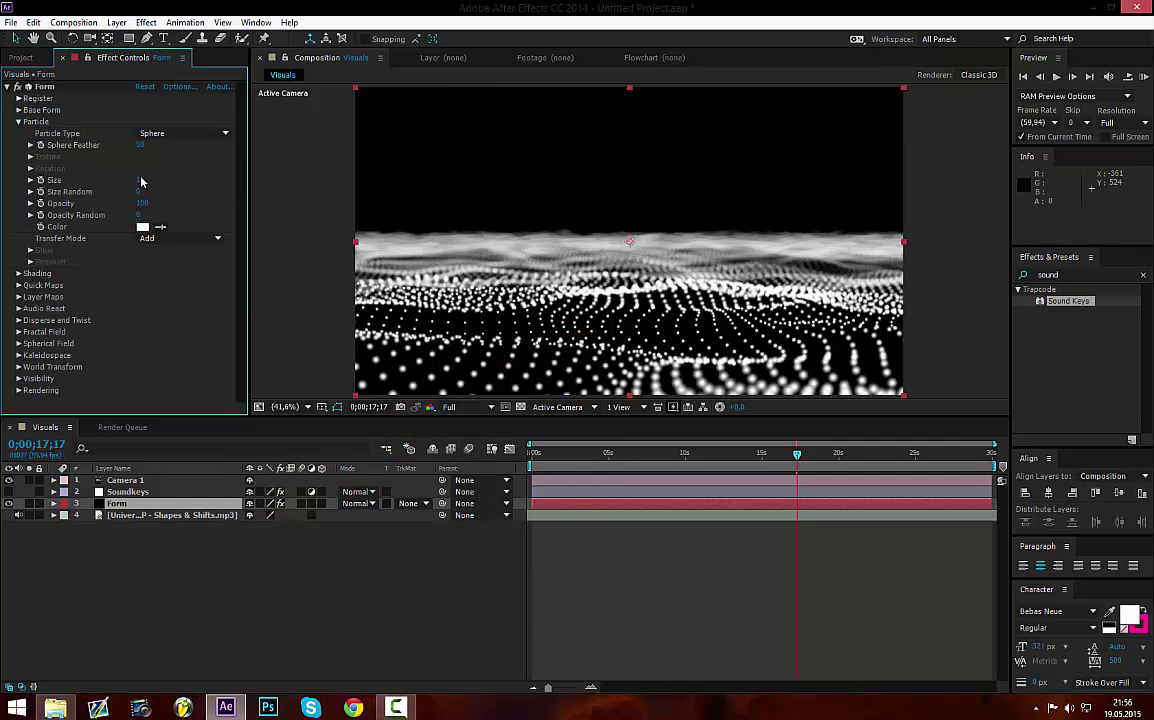
- Set particle Size to 0,8 and keep Sphere as the particle type
{"action": "left_click", "coordinate": [141, 180]}
{"action": "type", "text": "0,8"}
{"action": "key", "text": "Return"}
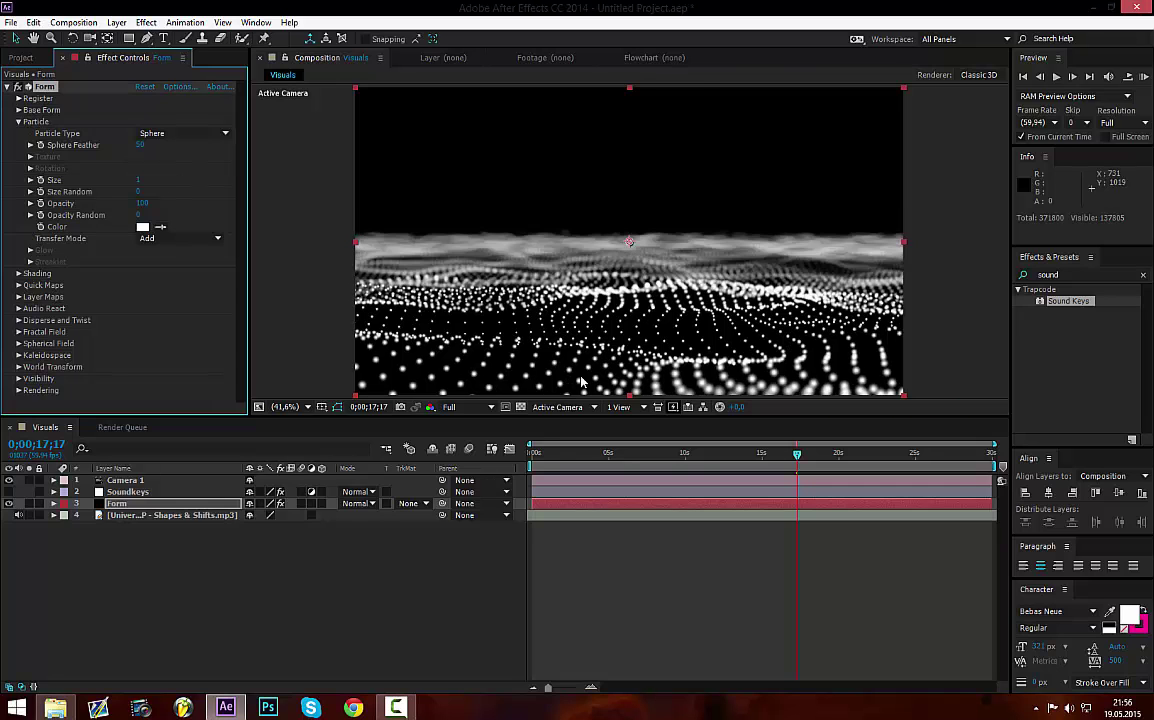
{"action": "left_click", "coordinate": [150, 133]}
{"action": "left_click", "coordinate": [85, 130]}
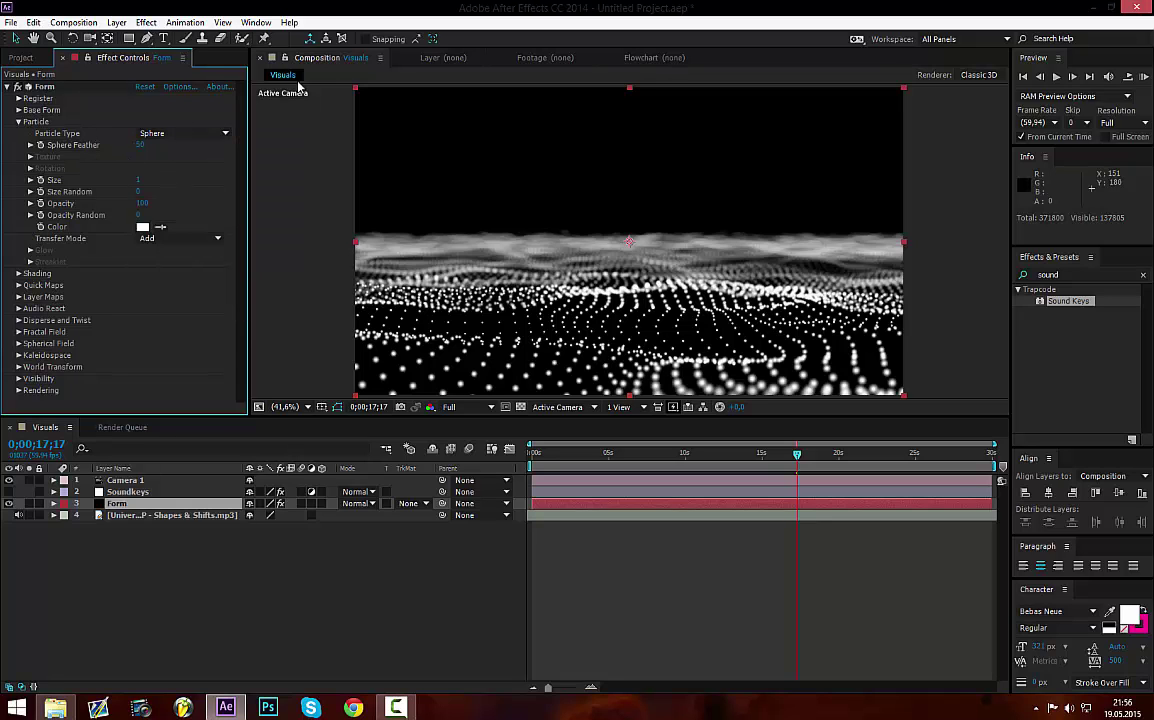
{"action": "left_click", "coordinate": [18, 124]}
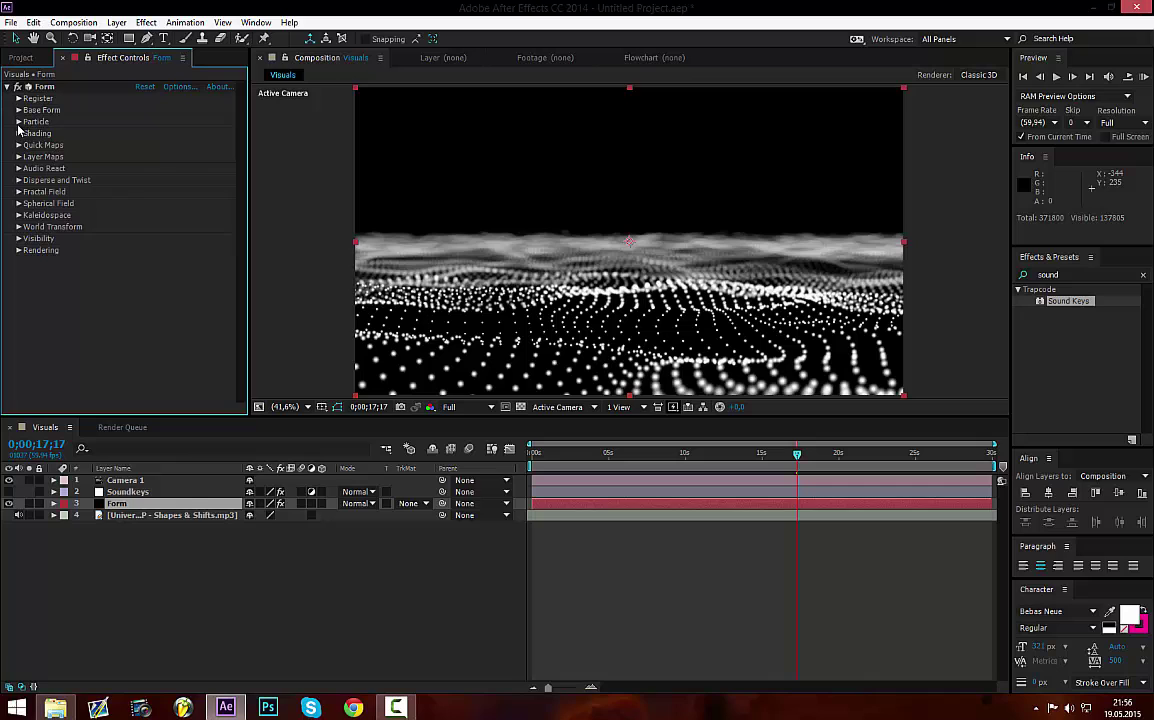
{"action": "left_click", "coordinate": [253, 637]}
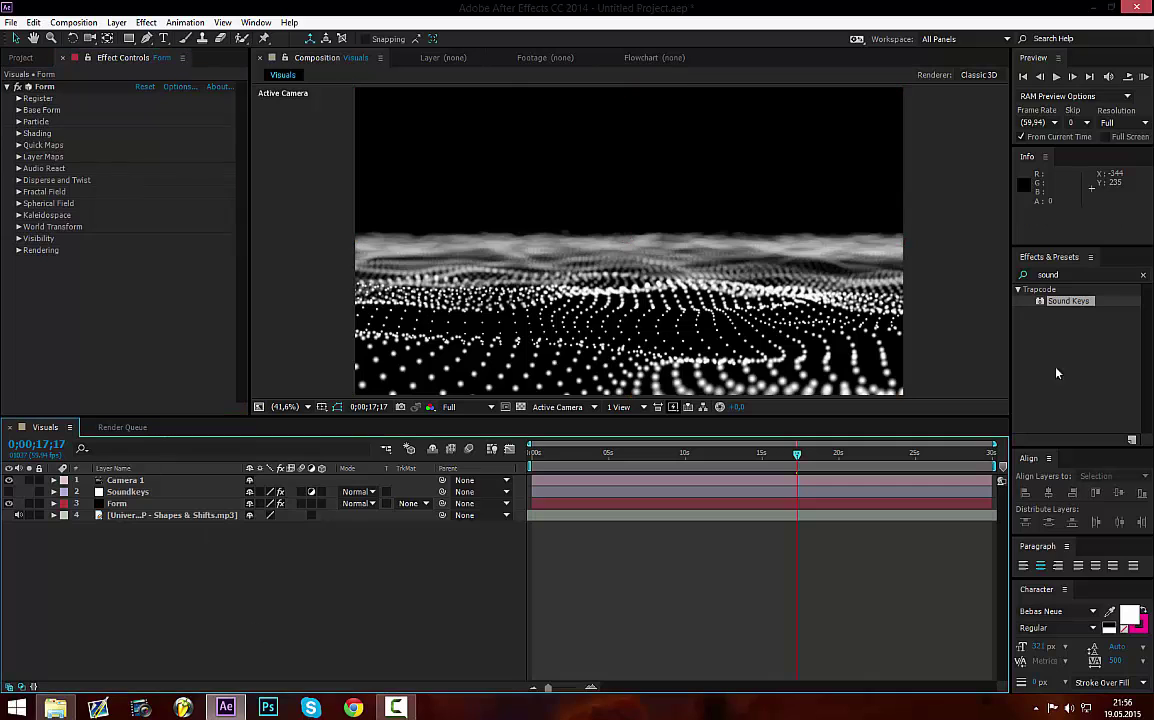
- Search the effects for 'shine' and apply Trapcode Shine to the Form layer
{"action": "left_click", "coordinate": [7, 87]}
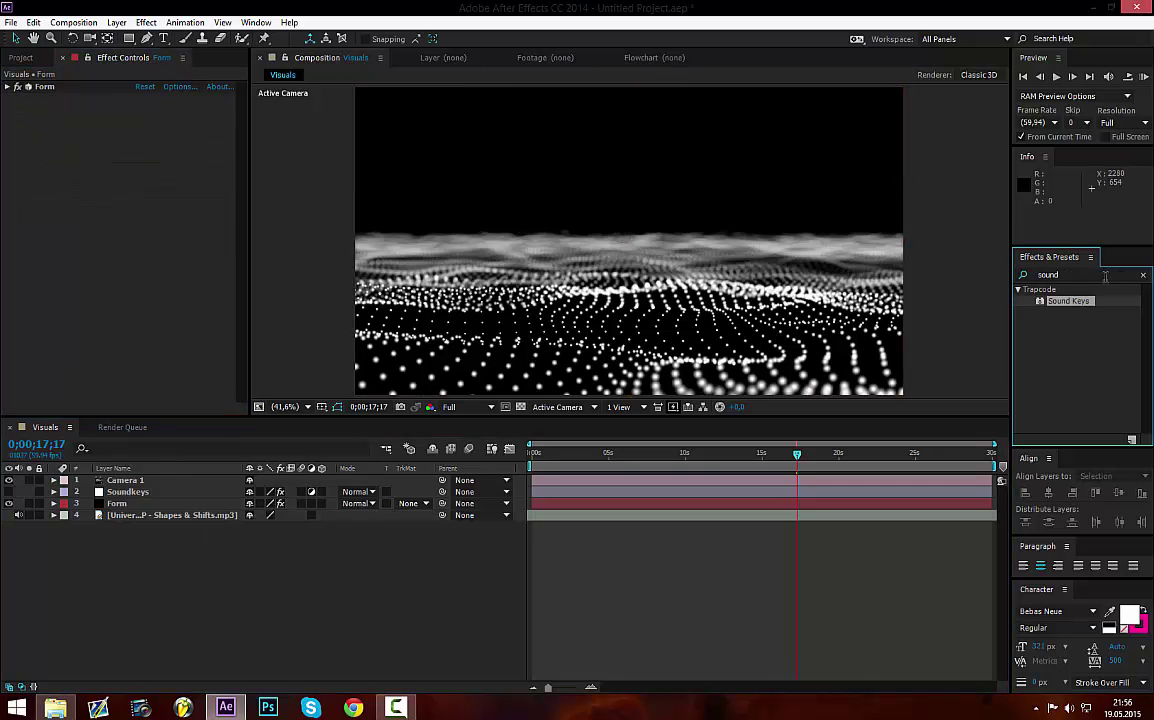
{"action": "left_click", "coordinate": [1043, 275]}
{"action": "left_click_drag", "start_coordinate": [1062, 275], "coordinate": [1025, 275]}
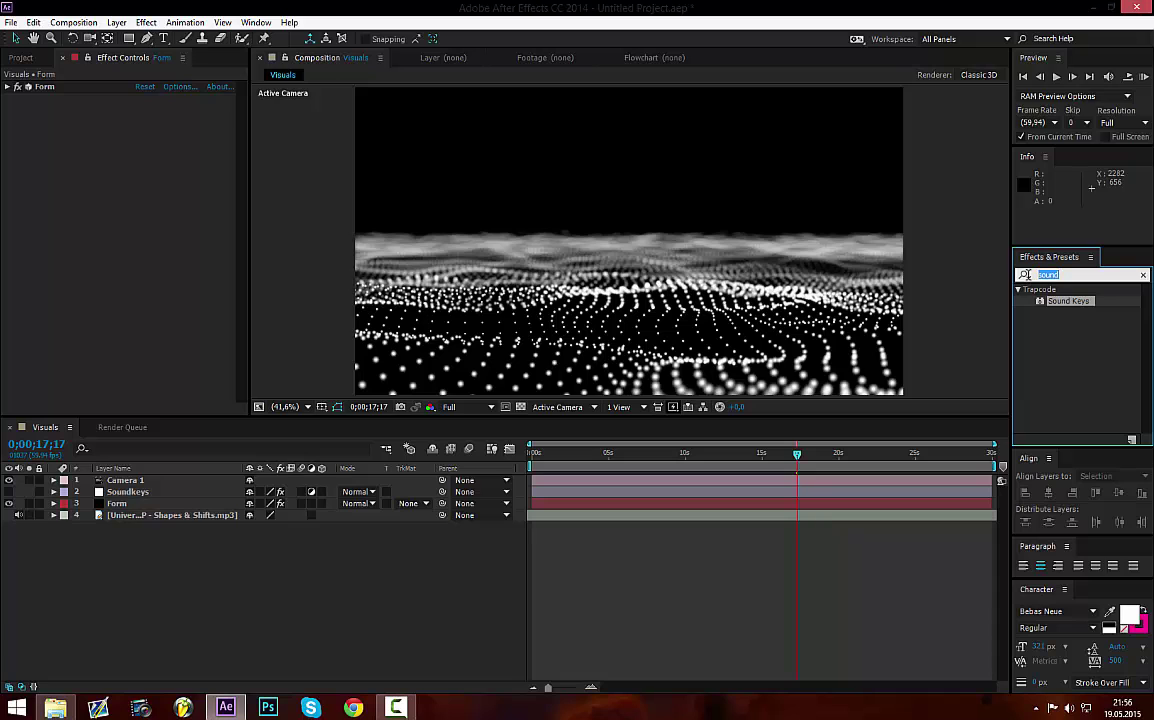
{"action": "type", "text": "shimme"}
{"action": "key", "text": "BackSpace"}
{"action": "type", "text": "ne"}
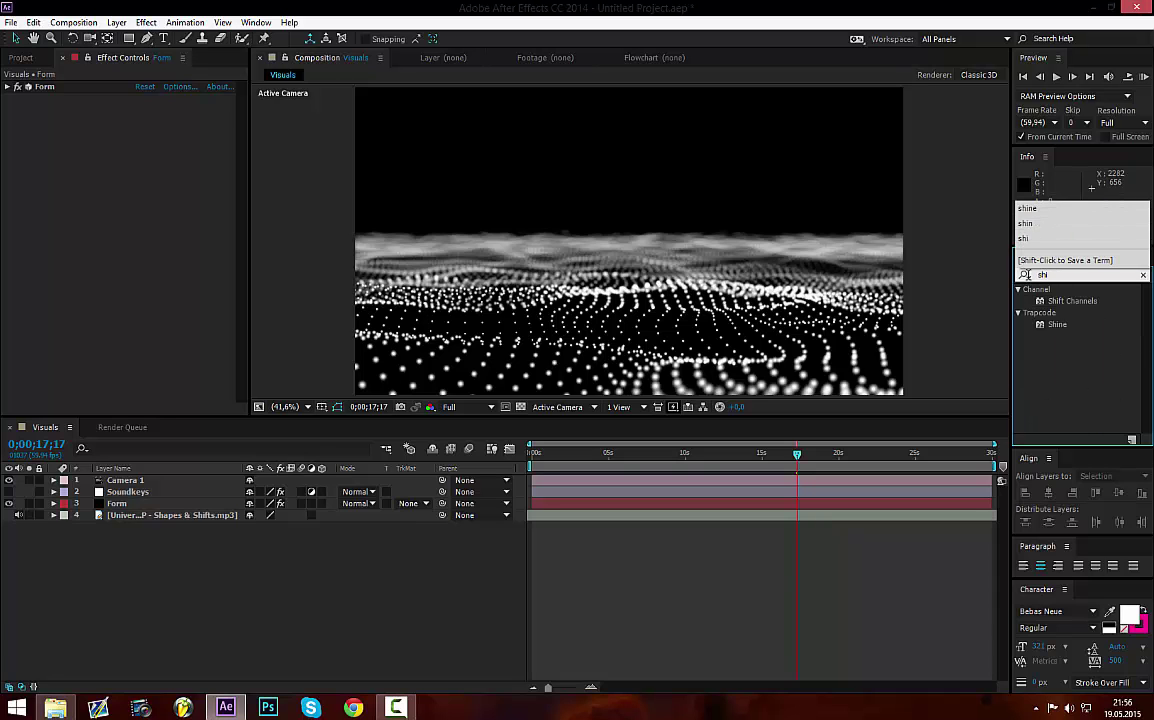
{"action": "left_click_drag", "start_coordinate": [1040, 298], "coordinate": [160, 245]}
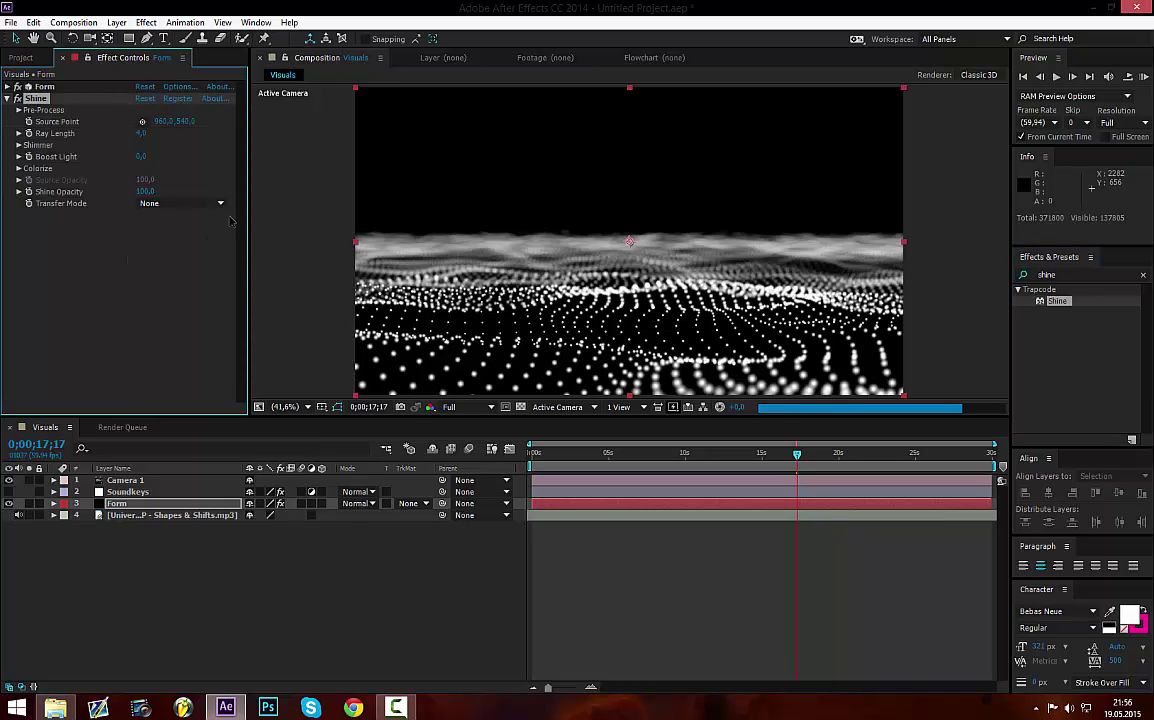
- Set Shine's transfer mode to Add and its Ray Length to 0,5
{"action": "left_click", "coordinate": [170, 203]}
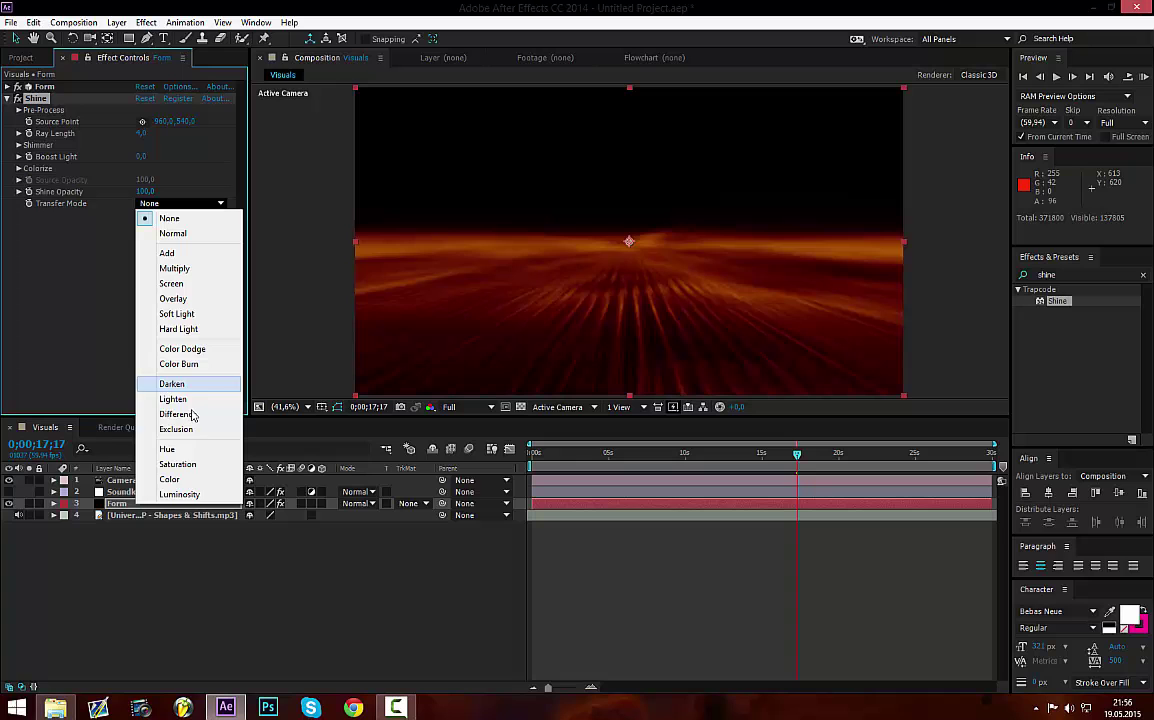
{"action": "left_click", "coordinate": [175, 253]}
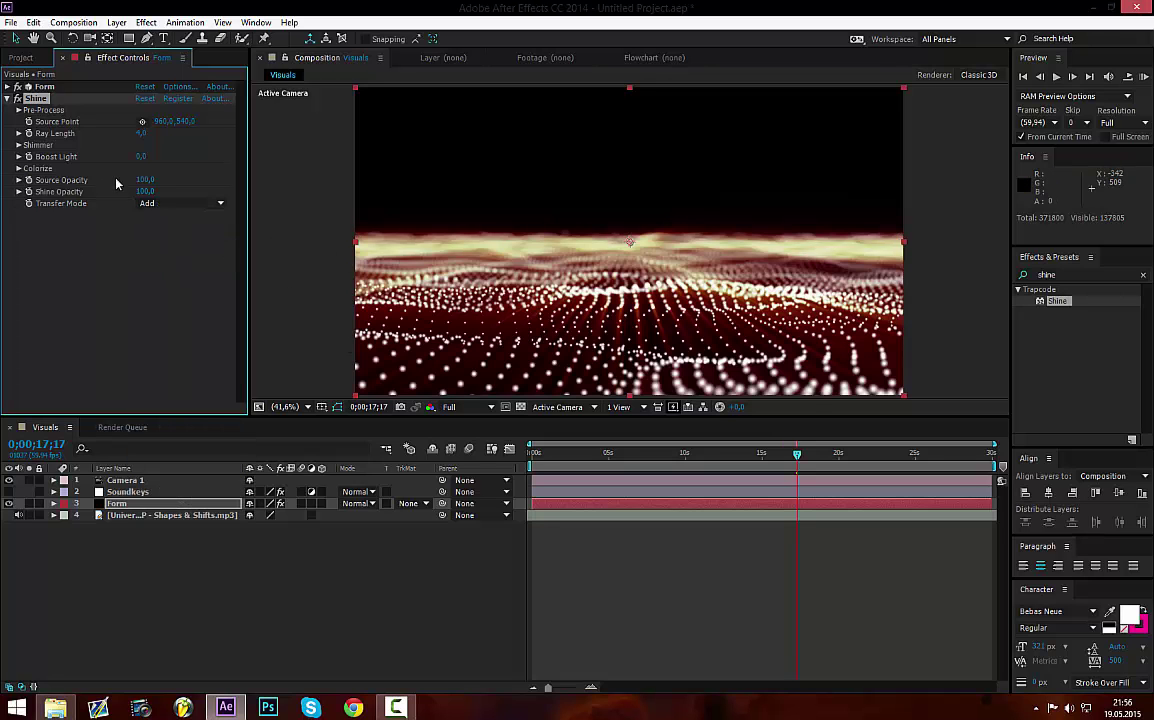
{"action": "left_click", "coordinate": [141, 133]}
{"action": "key", "text": "Return"}
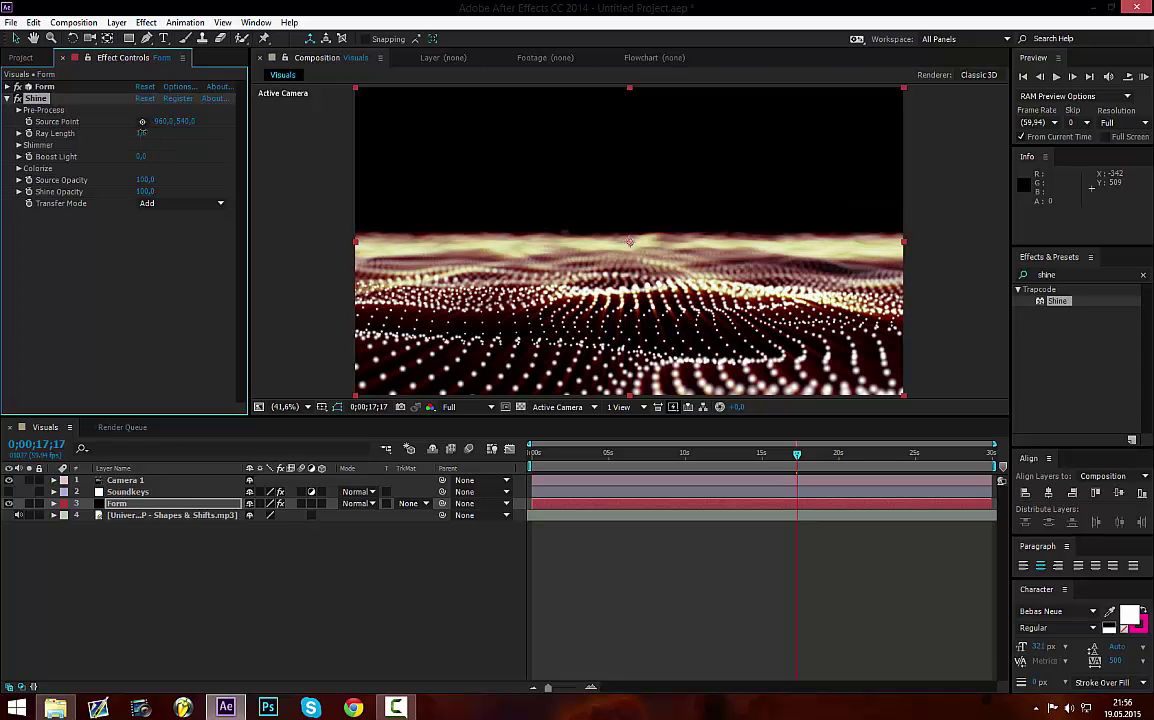
{"action": "left_click", "coordinate": [145, 133]}
{"action": "key", "text": "Return"}
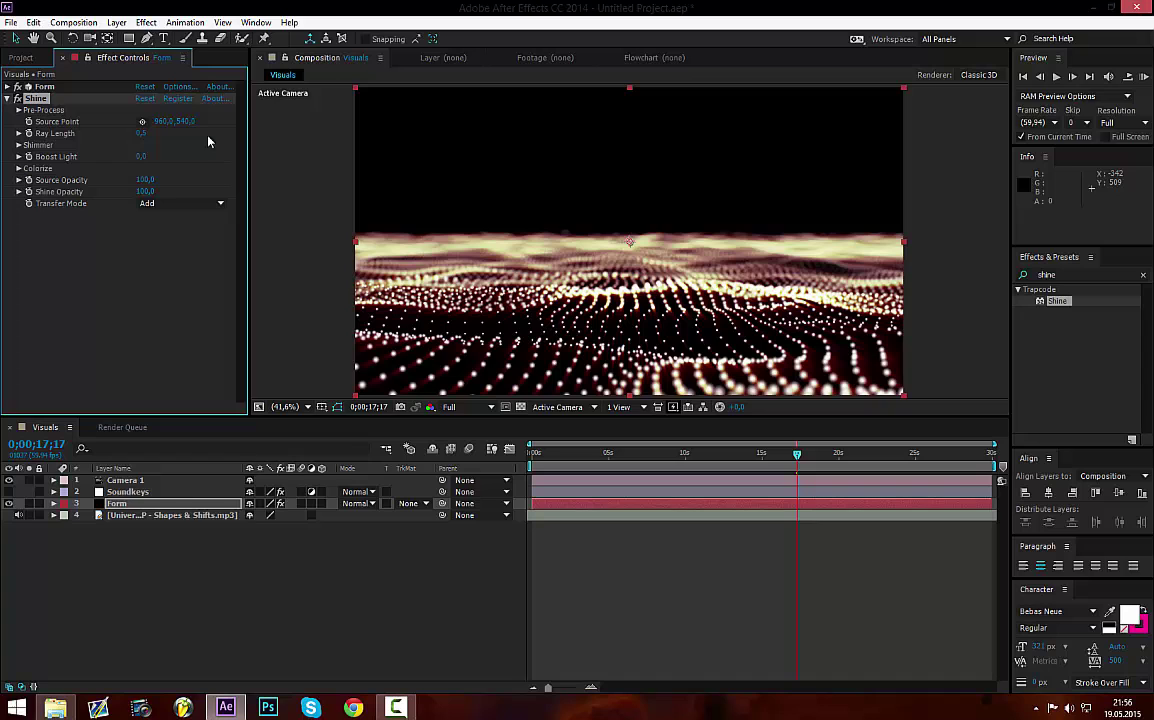
{"action": "left_click", "coordinate": [140, 133]}
{"action": "type", "text": "0"}
{"action": "key", "text": "Return"}
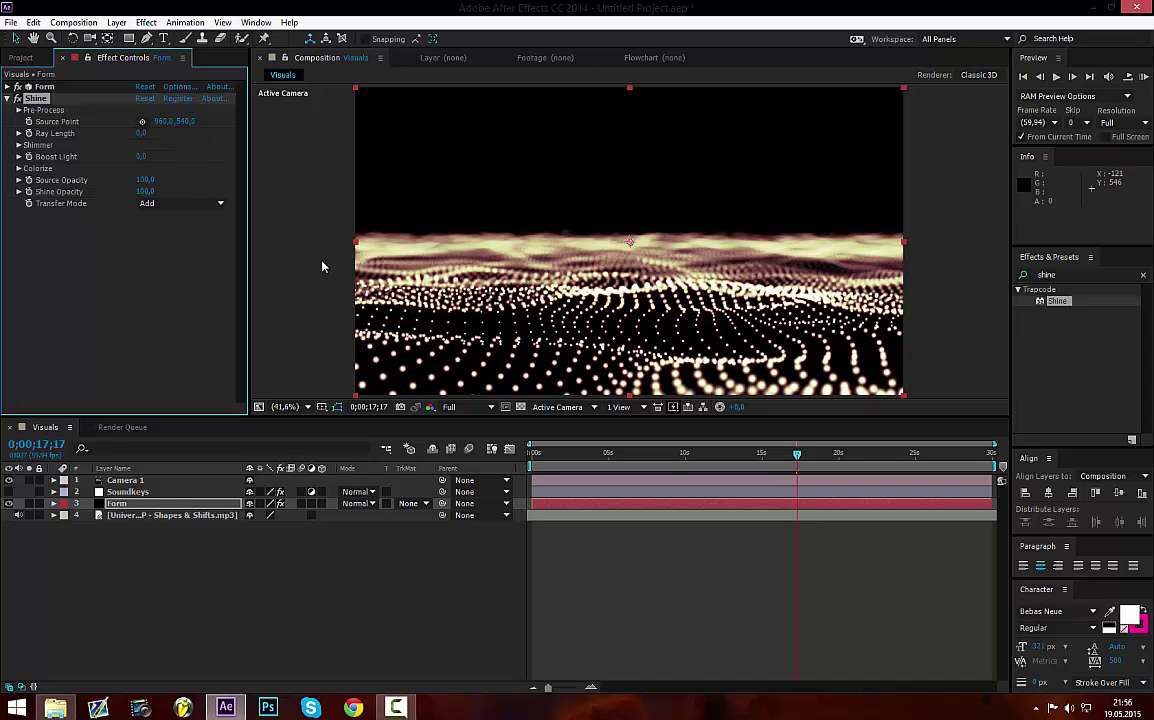
{"action": "left_click", "coordinate": [140, 133]}
{"action": "type", "text": "0,5"}
{"action": "key", "text": "Return"}
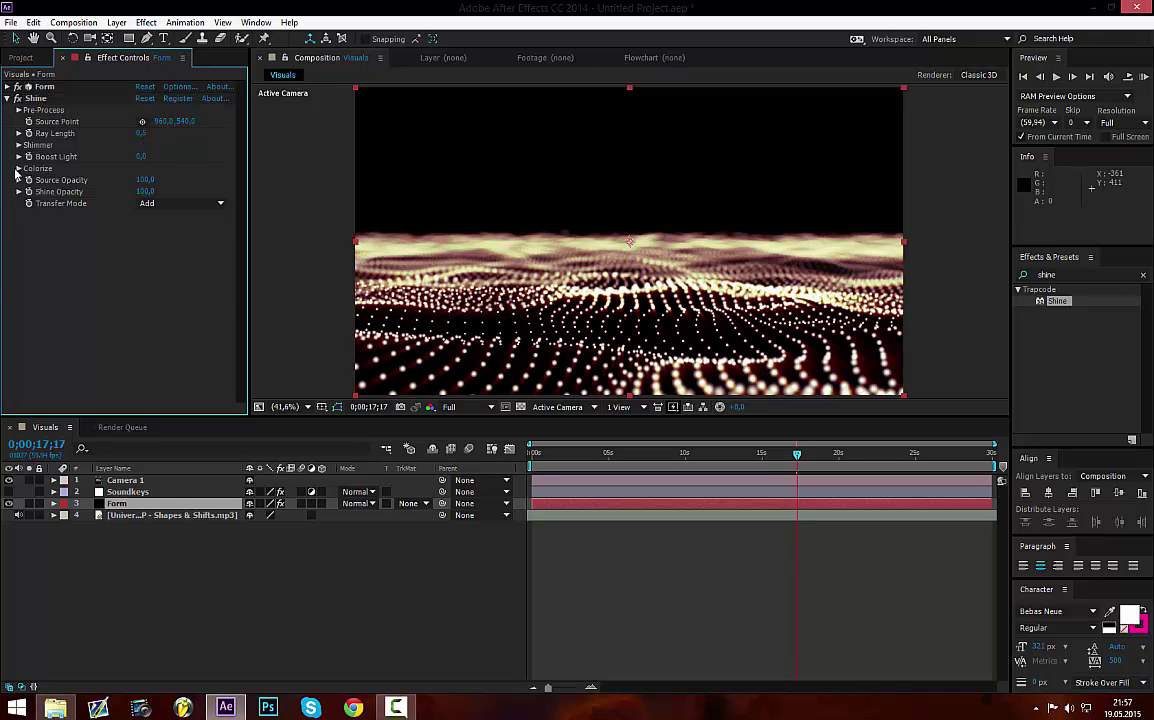
- Set Shine's Colorize to the Electric preset for blue-white rays, keeping Highlights white
{"action": "left_click", "coordinate": [19, 168]}
{"action": "left_click", "coordinate": [222, 180]}
{"action": "left_click", "coordinate": [200, 180]}
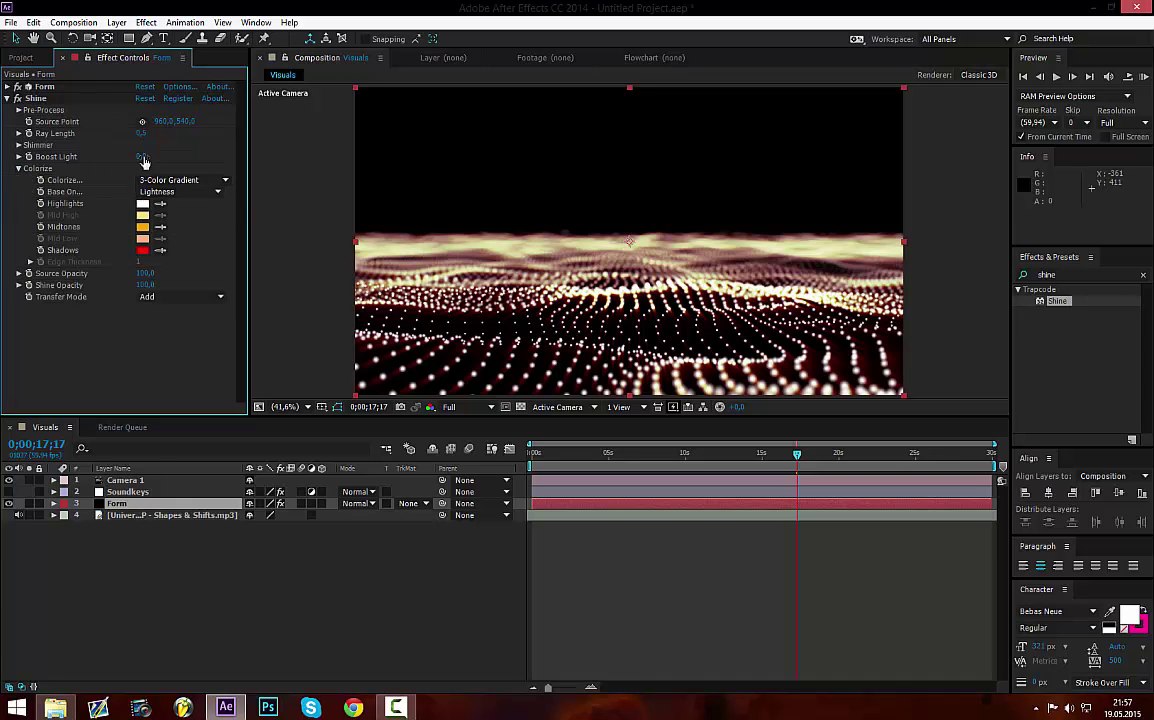
{"action": "left_click", "coordinate": [221, 181]}
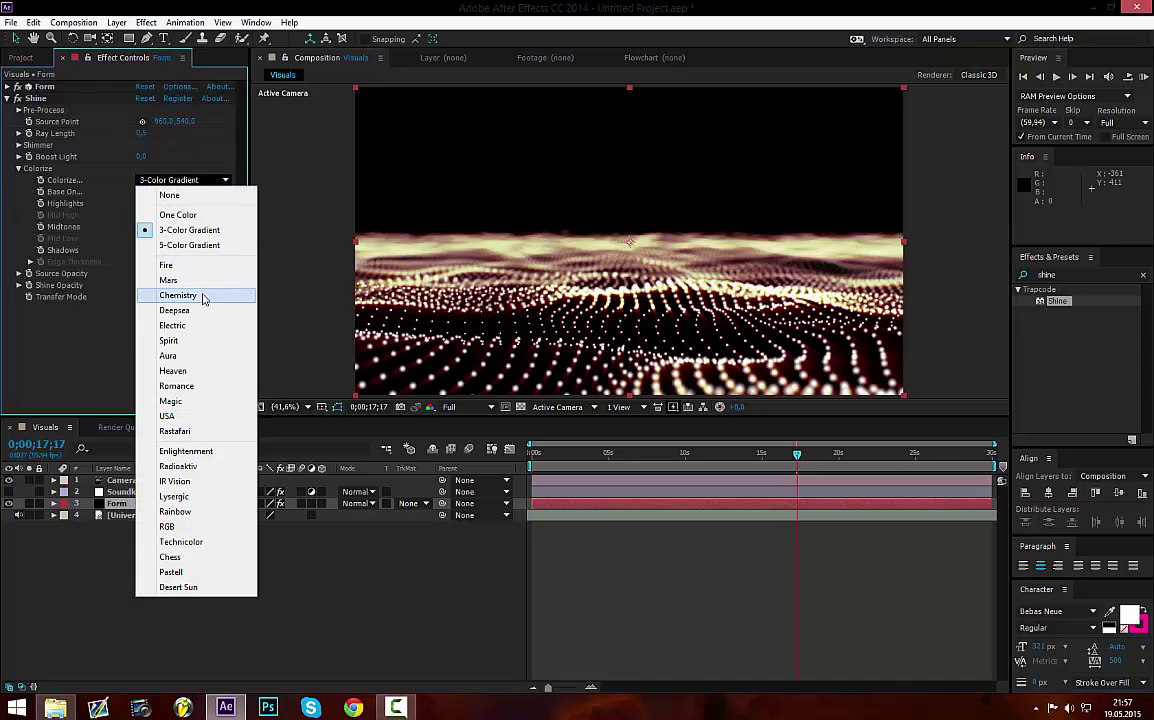
{"action": "left_click", "coordinate": [107, 360]}
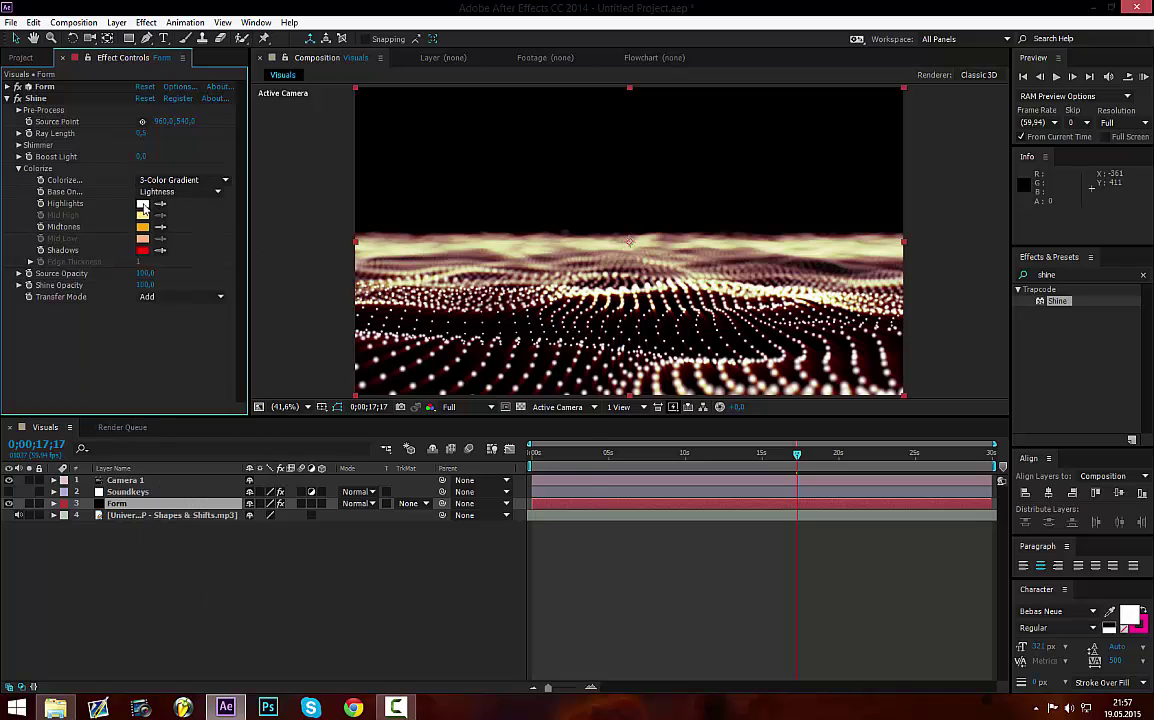
{"action": "left_click", "coordinate": [143, 207]}
{"action": "left_click", "coordinate": [386, 459]}
{"action": "left_click", "coordinate": [325, 502]}
{"action": "left_click", "coordinate": [544, 384]}
{"action": "left_click", "coordinate": [220, 180]}
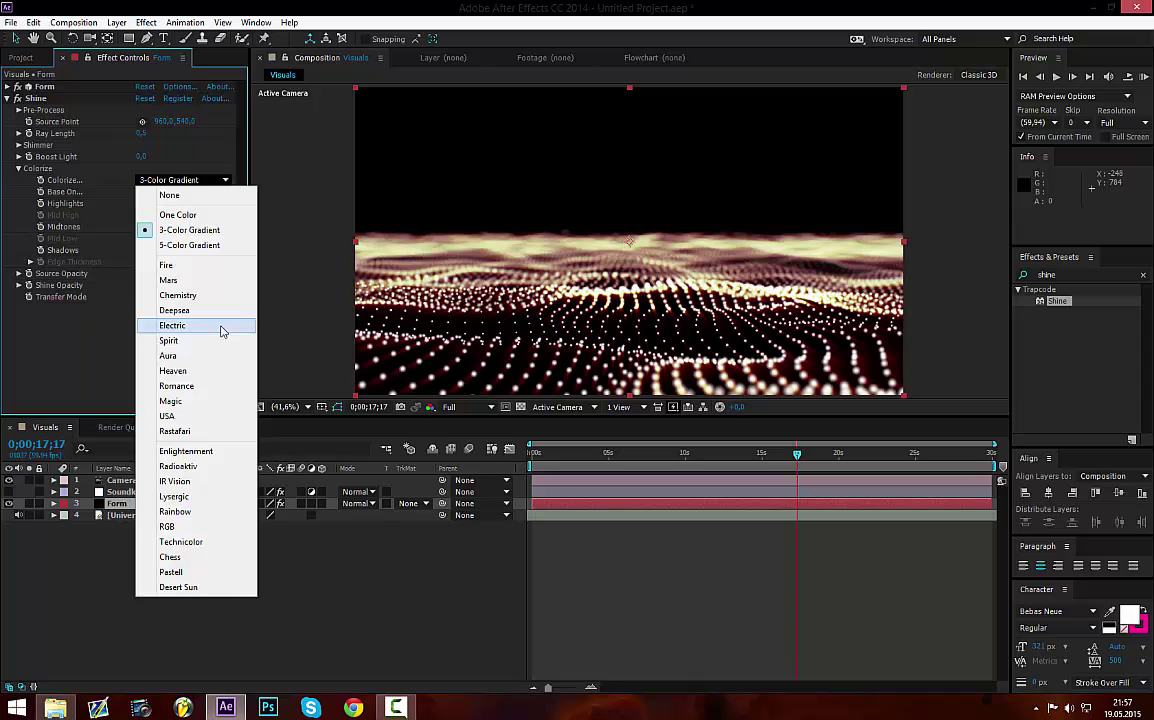
{"action": "left_click", "coordinate": [222, 326]}
{"action": "left_click", "coordinate": [403, 559]}
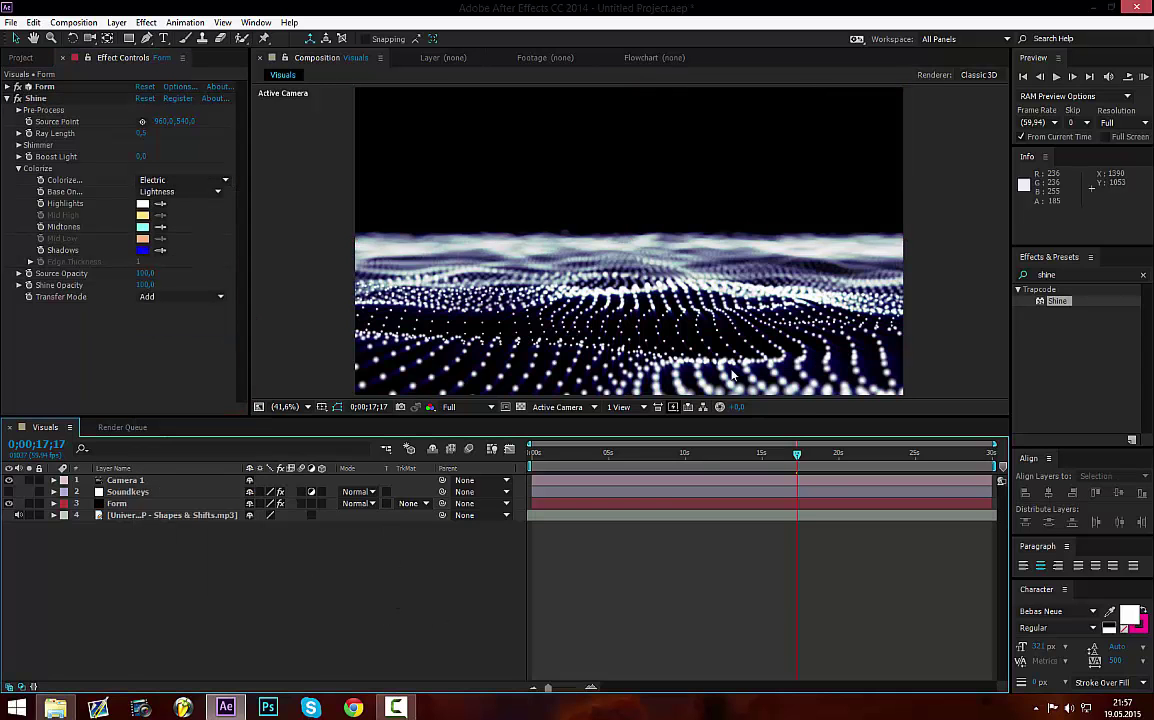
{"action": "right_click", "coordinate": [176, 571]}
- Create a new black solid layer, Black Solid 2, in the composition
{"action": "left_click", "coordinate": [115, 549]}
{"action": "right_click", "coordinate": [291, 587]}
{"action": "mouse_move", "coordinate": [388, 440]}
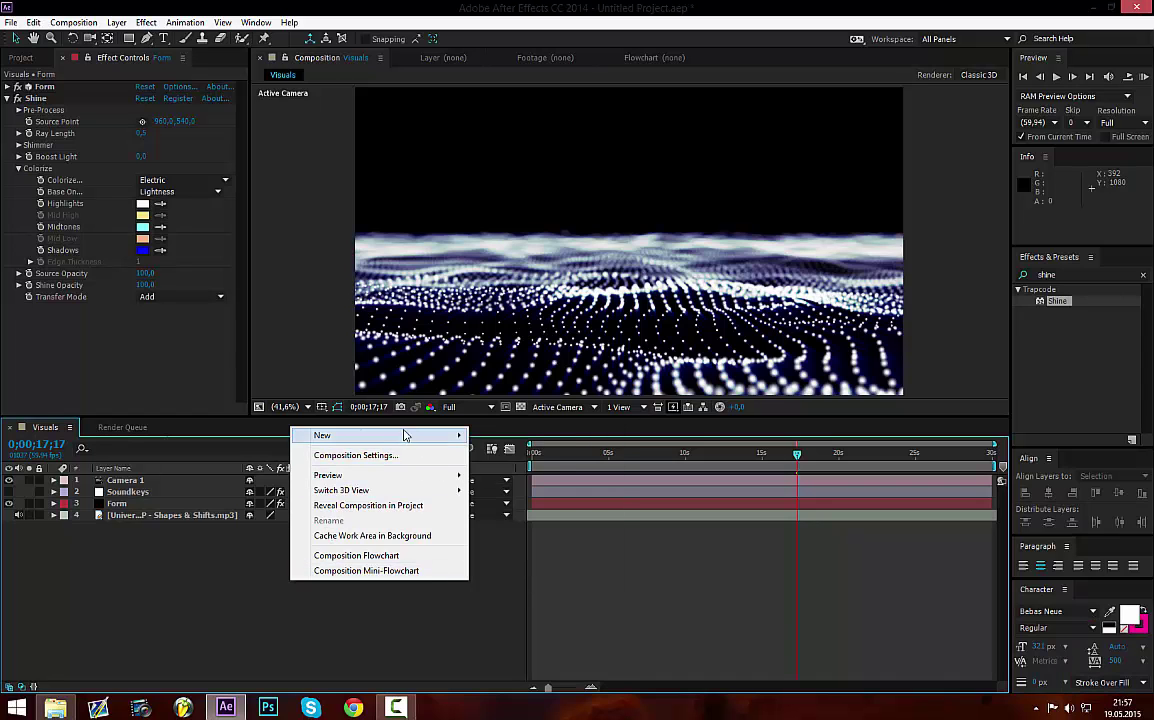
{"action": "left_click", "coordinate": [502, 470]}
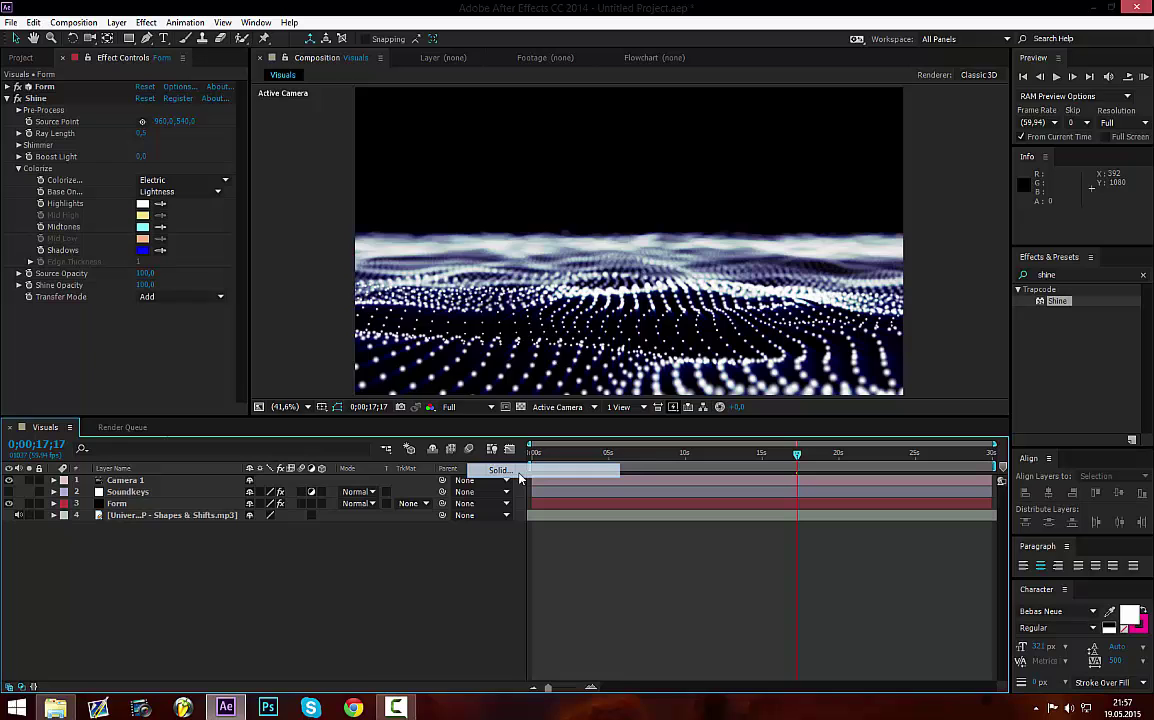
{"action": "left_click_drag", "start_coordinate": [562, 178], "coordinate": [174, 258]}
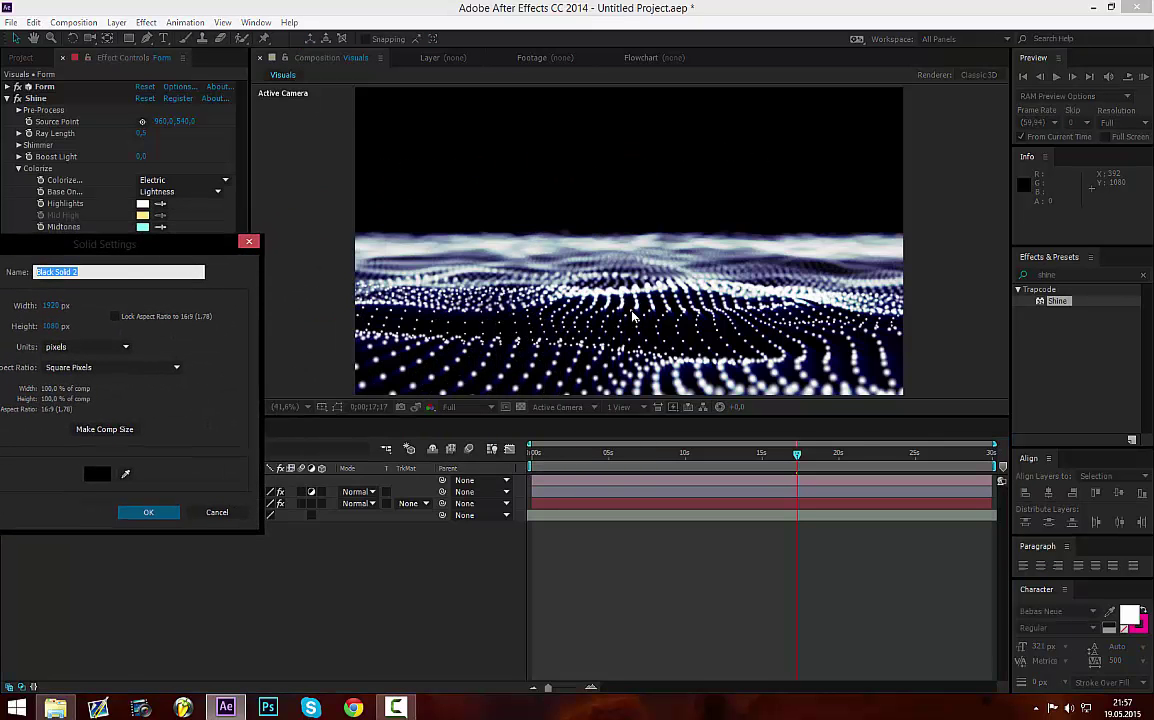
{"action": "left_click_drag", "start_coordinate": [138, 248], "coordinate": [556, 254]}
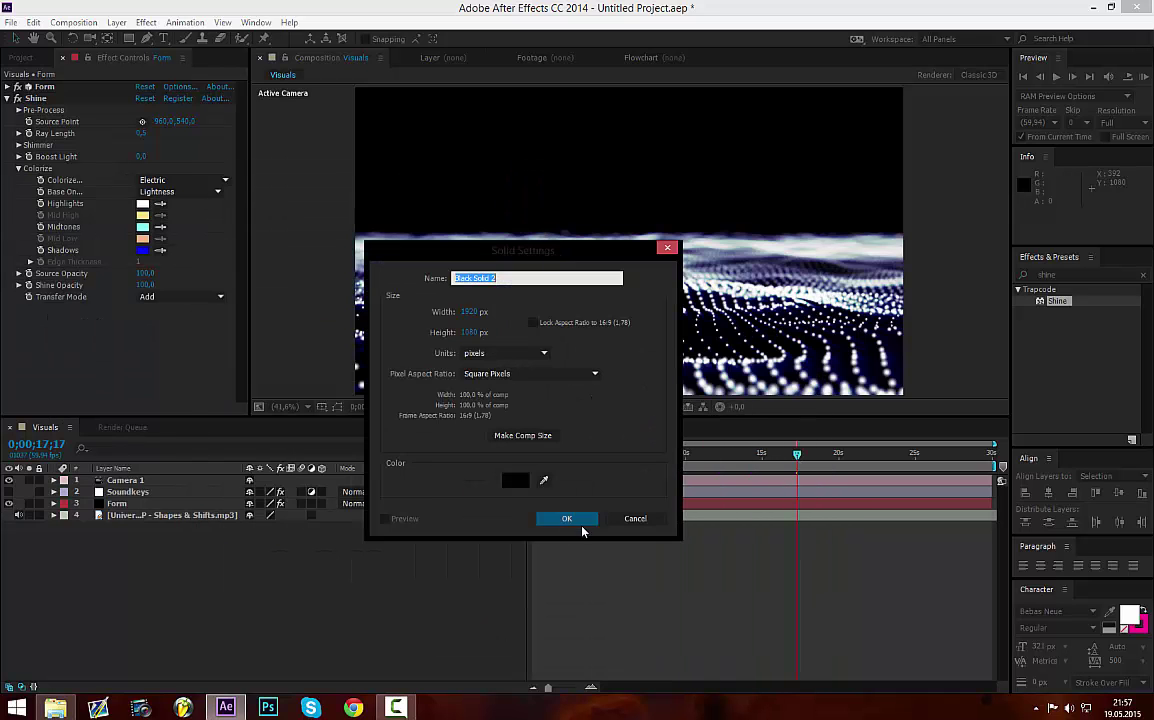
{"action": "left_click", "coordinate": [580, 525]}
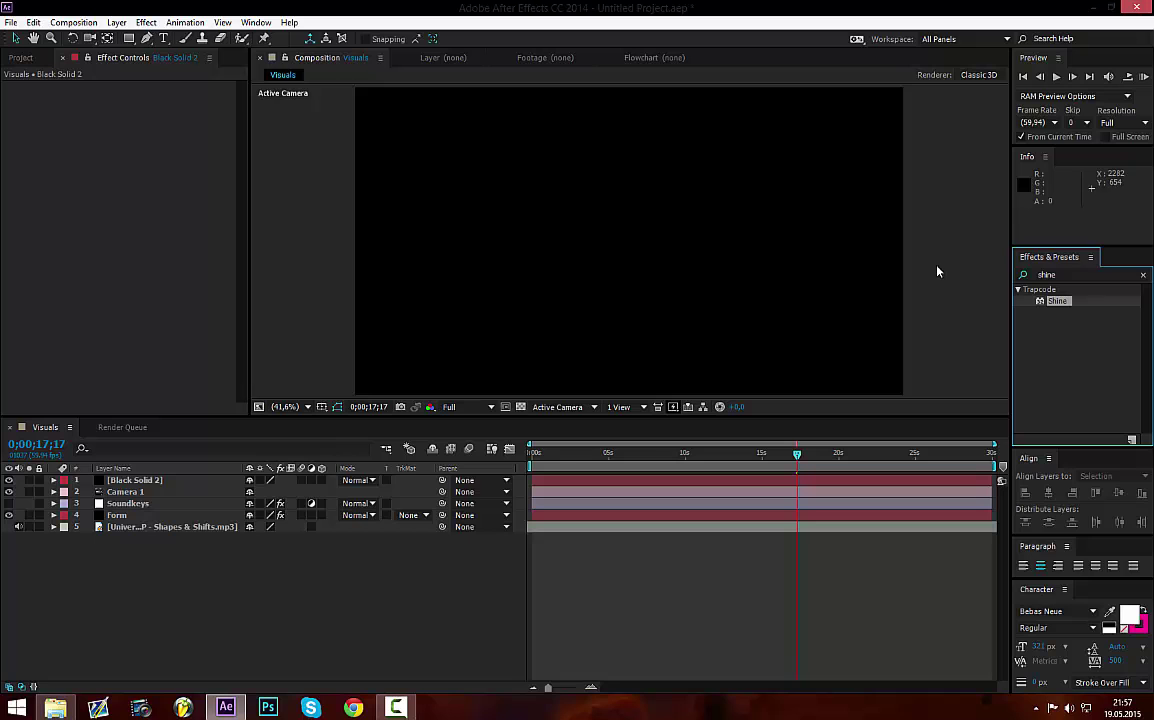
- Search 'gradie' and apply Gradient Ramp to the Black Solid 2 layer
{"action": "double_click", "coordinate": [1046, 274]}
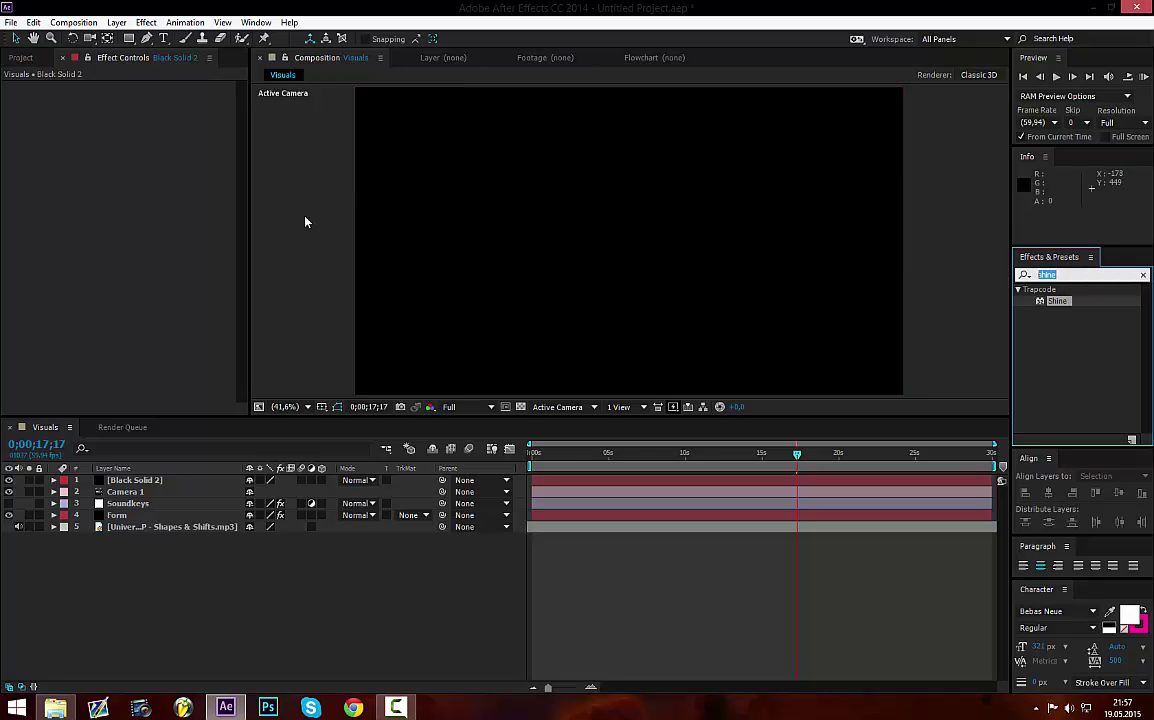
{"action": "type", "text": "gradie"}
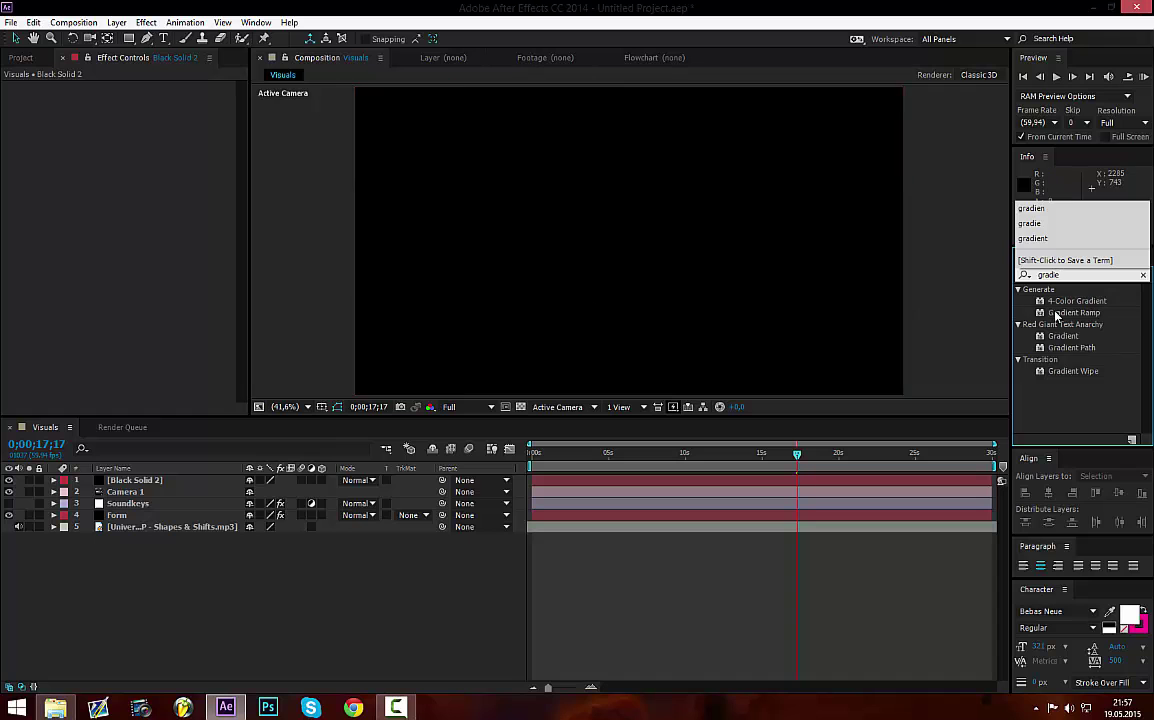
{"action": "left_click_drag", "start_coordinate": [1074, 312], "coordinate": [148, 483]}
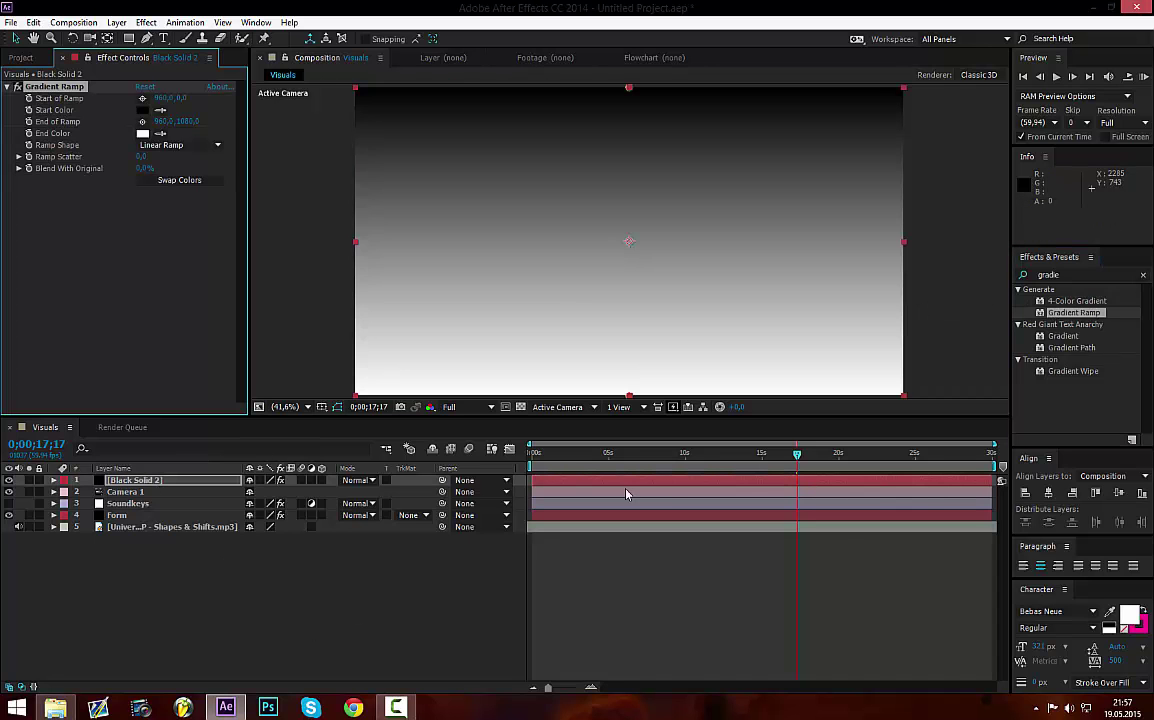
- Make the ramp Radial, swap its colours, and set dark blue and near-black blue colours
{"action": "left_click", "coordinate": [175, 145]}
{"action": "left_click", "coordinate": [178, 170]}
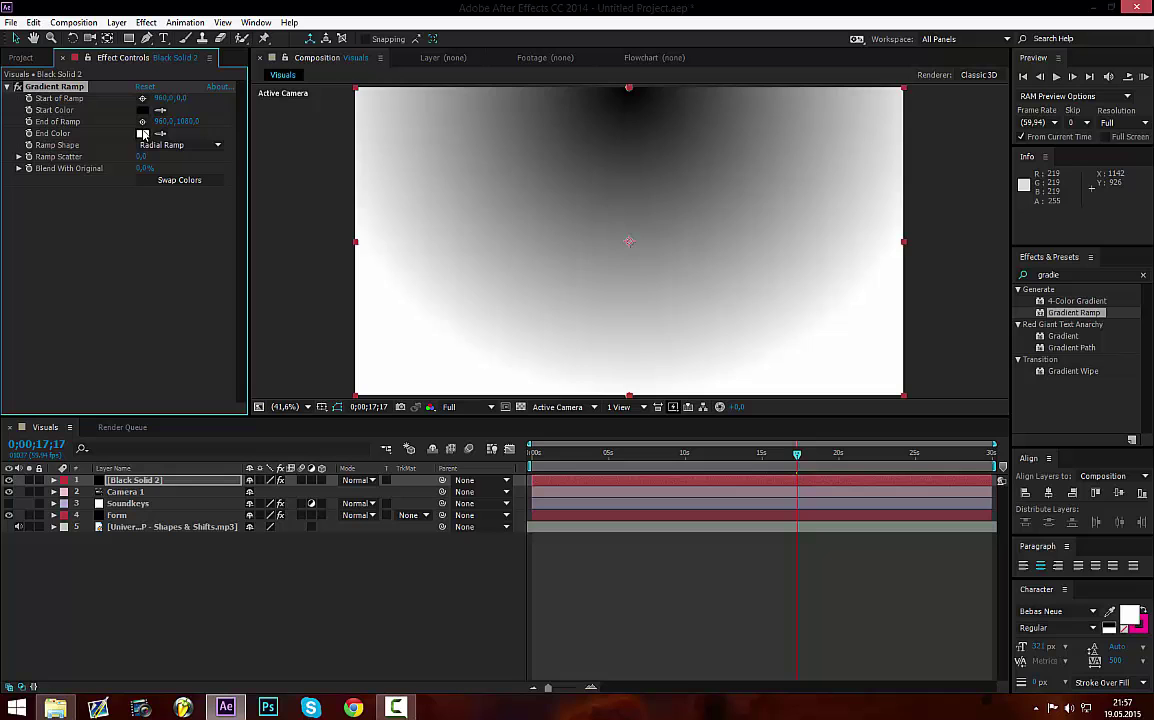
{"action": "left_click", "coordinate": [172, 179]}
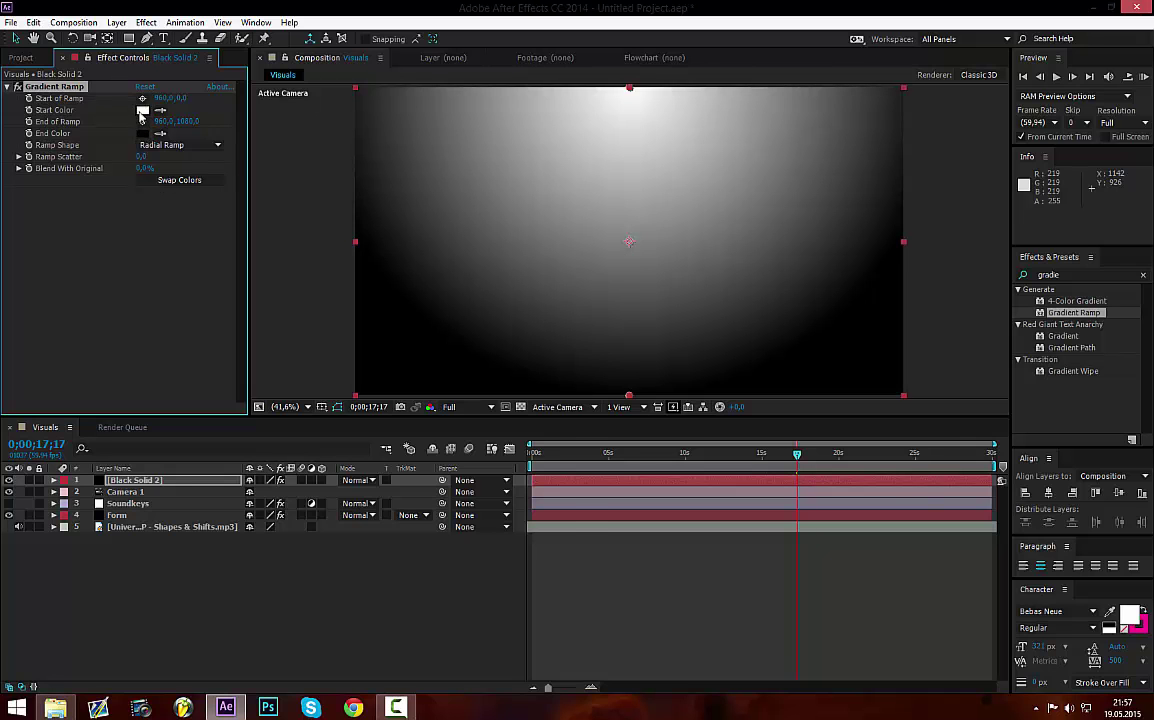
{"action": "left_click", "coordinate": [141, 110]}
{"action": "left_click", "coordinate": [436, 417]}
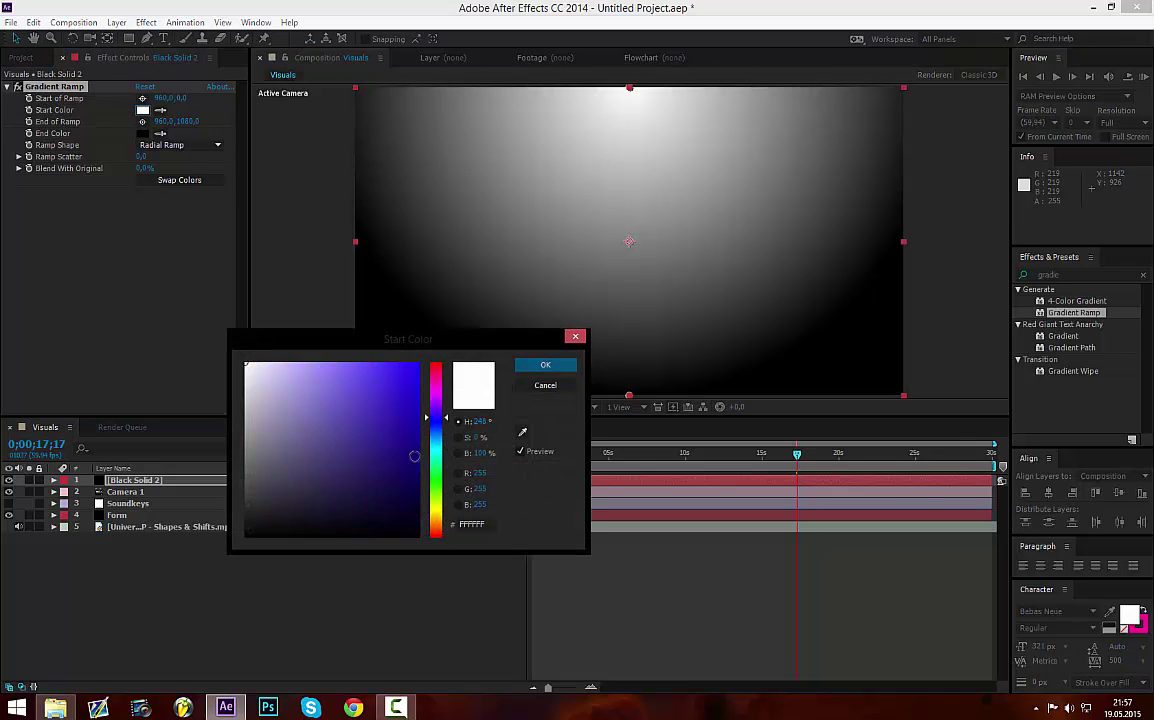
{"action": "left_click", "coordinate": [417, 483]}
{"action": "left_click", "coordinate": [545, 366]}
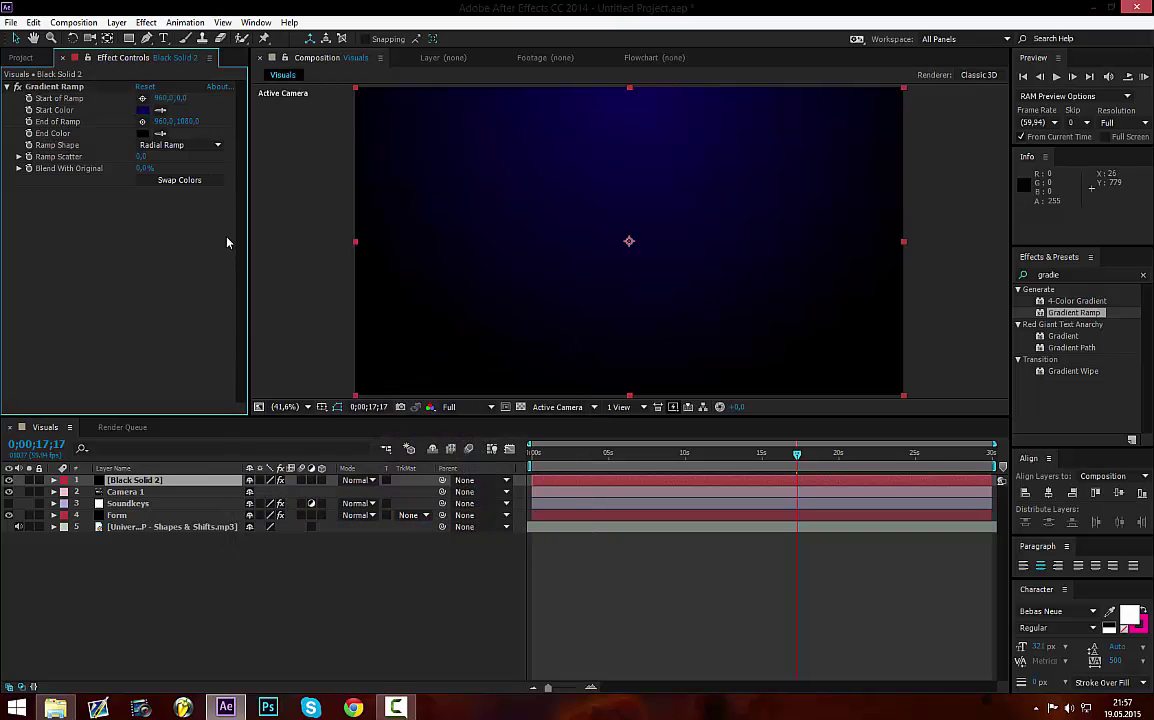
{"action": "left_click", "coordinate": [141, 133]}
{"action": "left_click", "coordinate": [436, 427]}
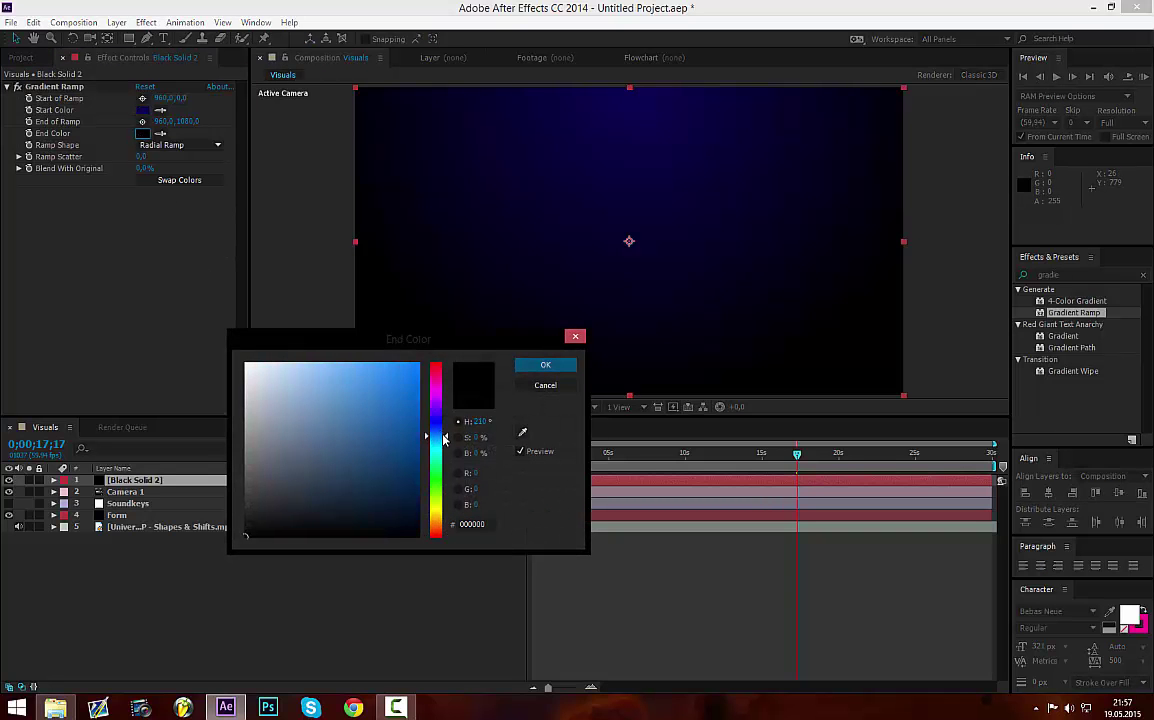
{"action": "left_click_drag", "start_coordinate": [396, 499], "coordinate": [415, 519]}
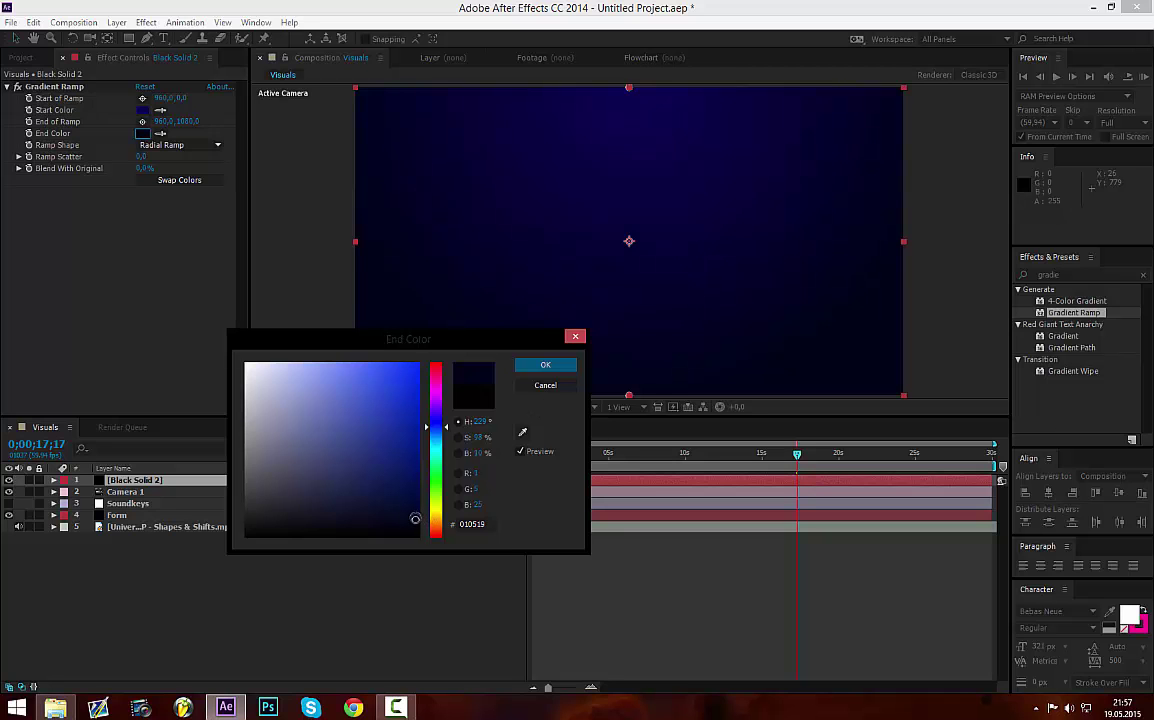
{"action": "left_click", "coordinate": [546, 364]}
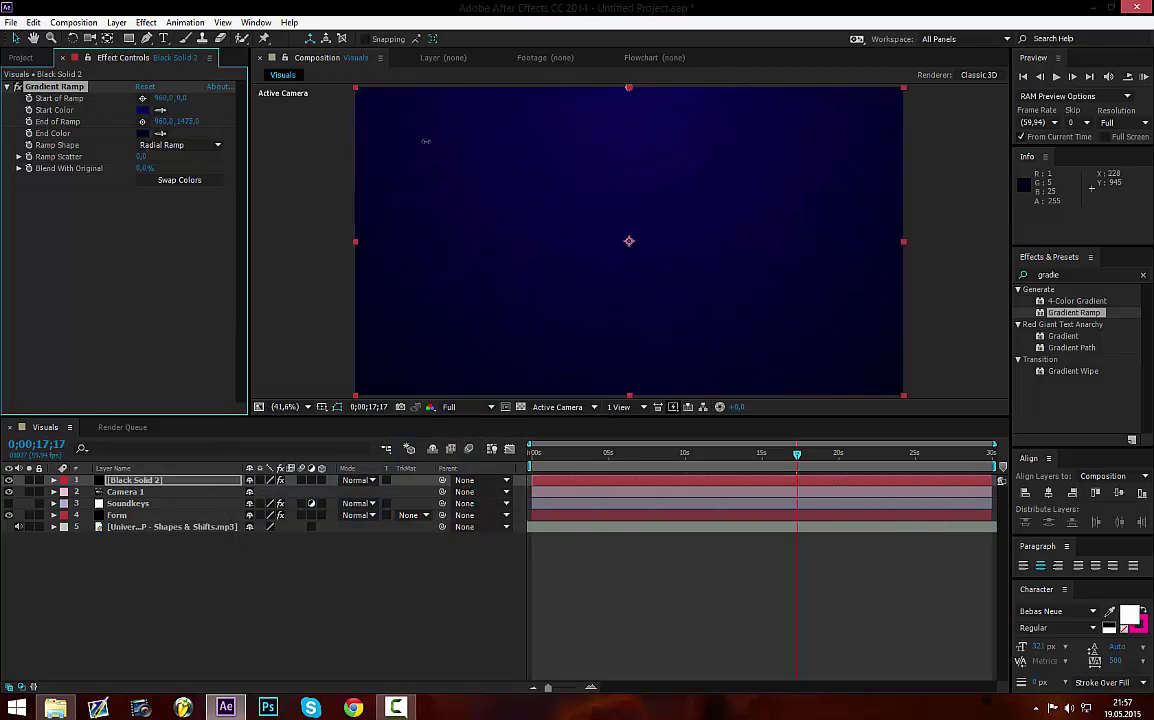
- Move the Start of Ramp lower to Y 313 and set Ramp Scatter to 175
{"action": "left_click_drag", "start_coordinate": [180, 98], "coordinate": [357, 143]}
{"action": "mouse_move", "coordinate": [176, 99]}
{"action": "left_mouse_down"}
{"action": "mouse_move", "coordinate": [164, 106]}
{"action": "mouse_move", "coordinate": [197, 103]}
{"action": "left_mouse_up"}
{"action": "left_click", "coordinate": [148, 152]}
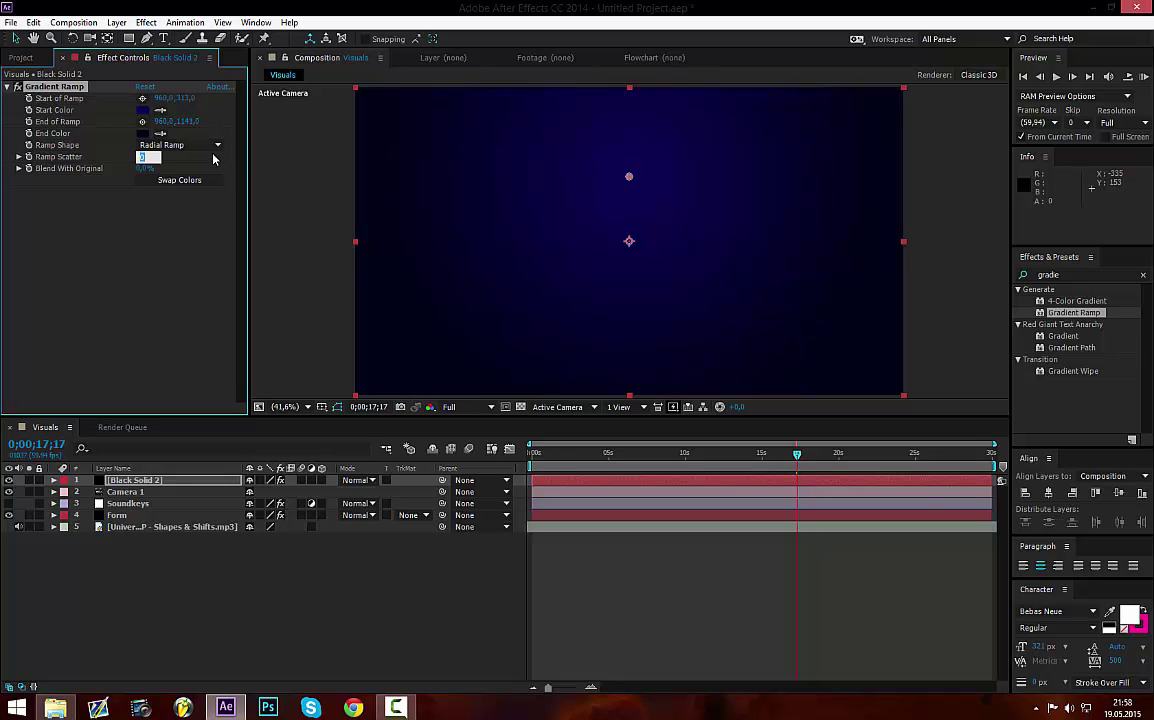
{"action": "type", "text": "150"}
{"action": "key", "text": "Return"}
{"action": "left_click", "coordinate": [147, 157]}
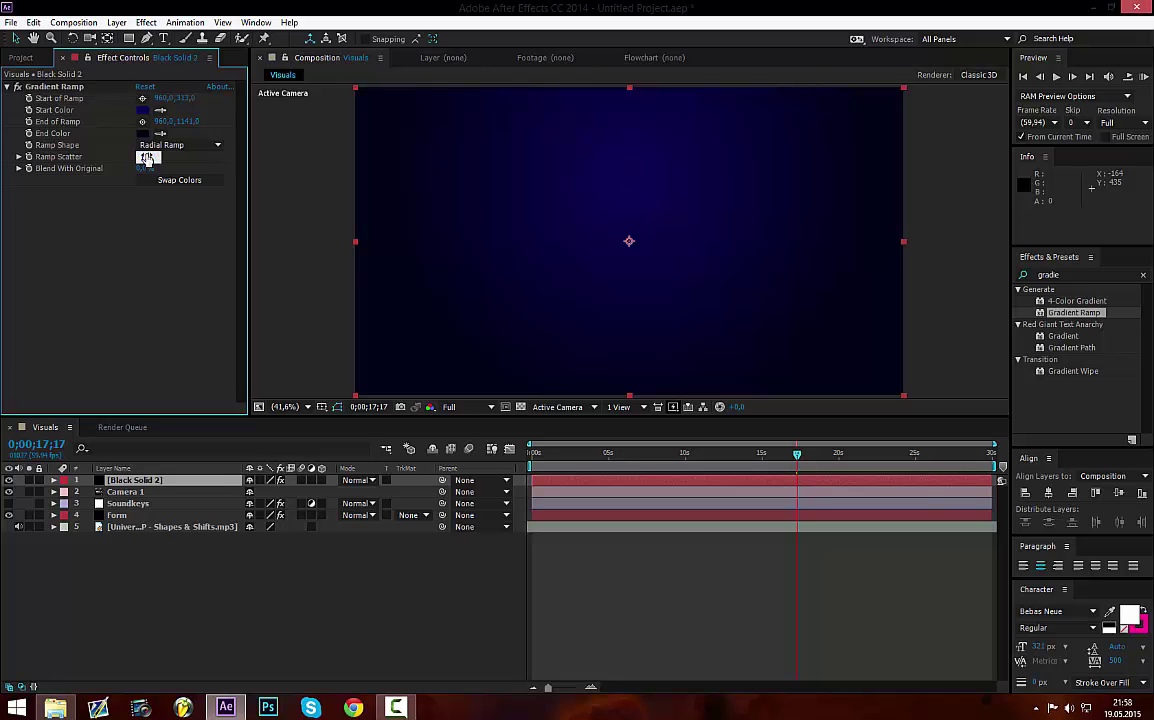
{"action": "type", "text": "175"}
{"action": "key", "text": "Return"}
{"action": "left_click", "coordinate": [166, 262]}
- Rename Black Solid 2 to 'BG' and move it beneath the Form layer
{"action": "left_click", "coordinate": [131, 484]}
{"action": "right_click", "coordinate": [131, 484]}
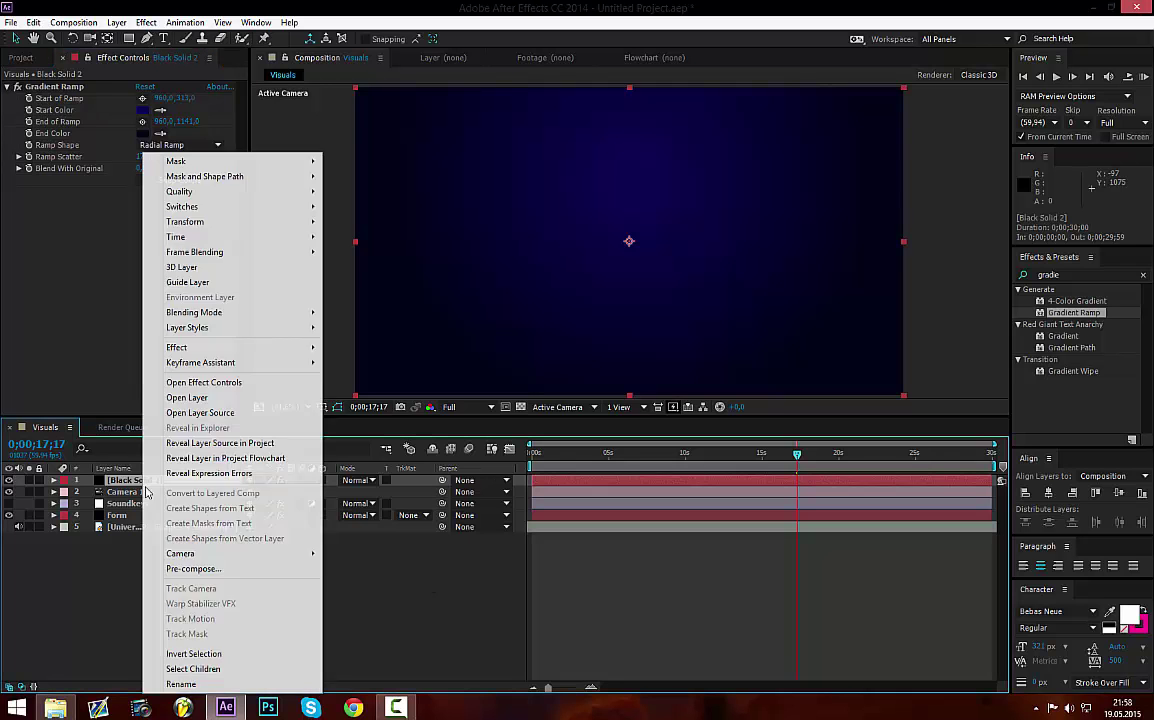
{"action": "left_click", "coordinate": [209, 656]}
{"action": "type", "text": "BG"}
{"action": "key", "text": "Return"}
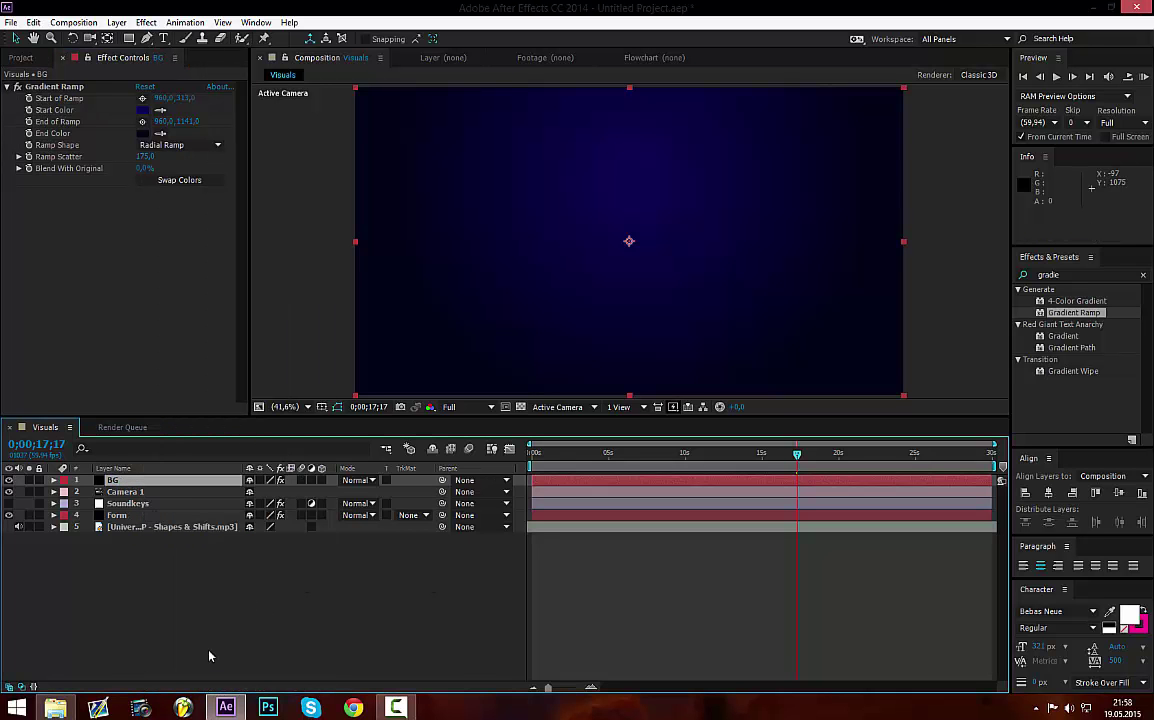
{"action": "left_click_drag", "start_coordinate": [144, 485], "coordinate": [164, 521]}
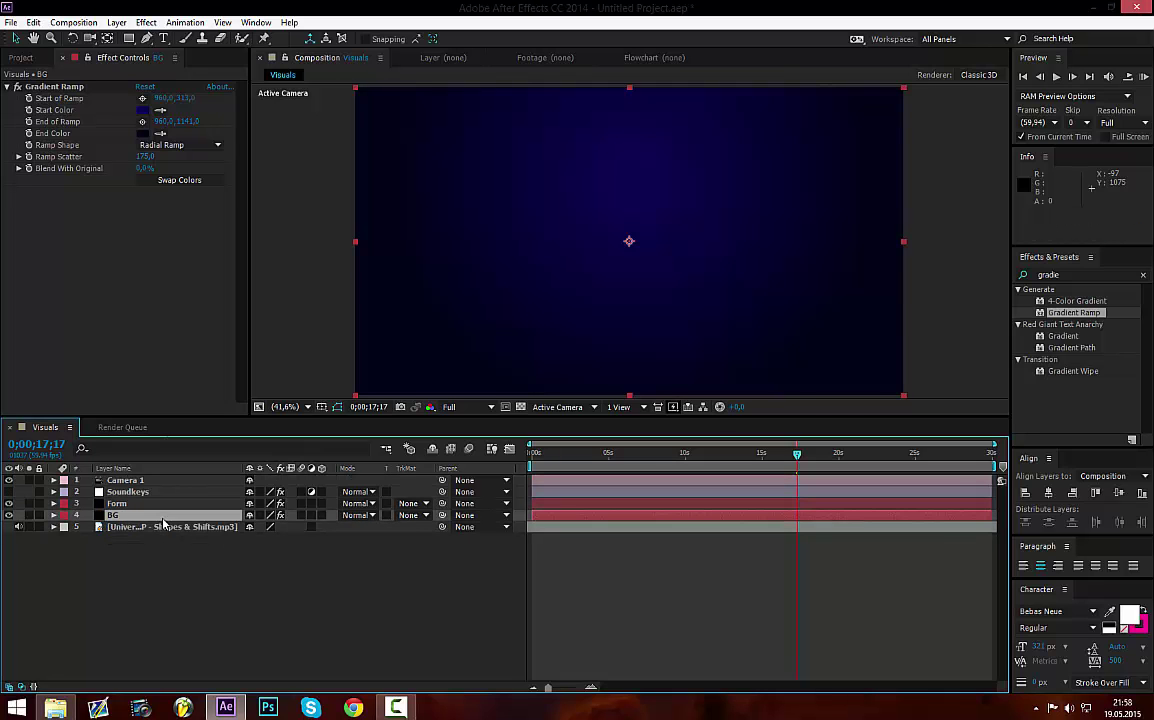
- Toggle BG's visibility to compare, then move the playhead to 0;00;15;46
{"action": "left_click", "coordinate": [446, 642]}
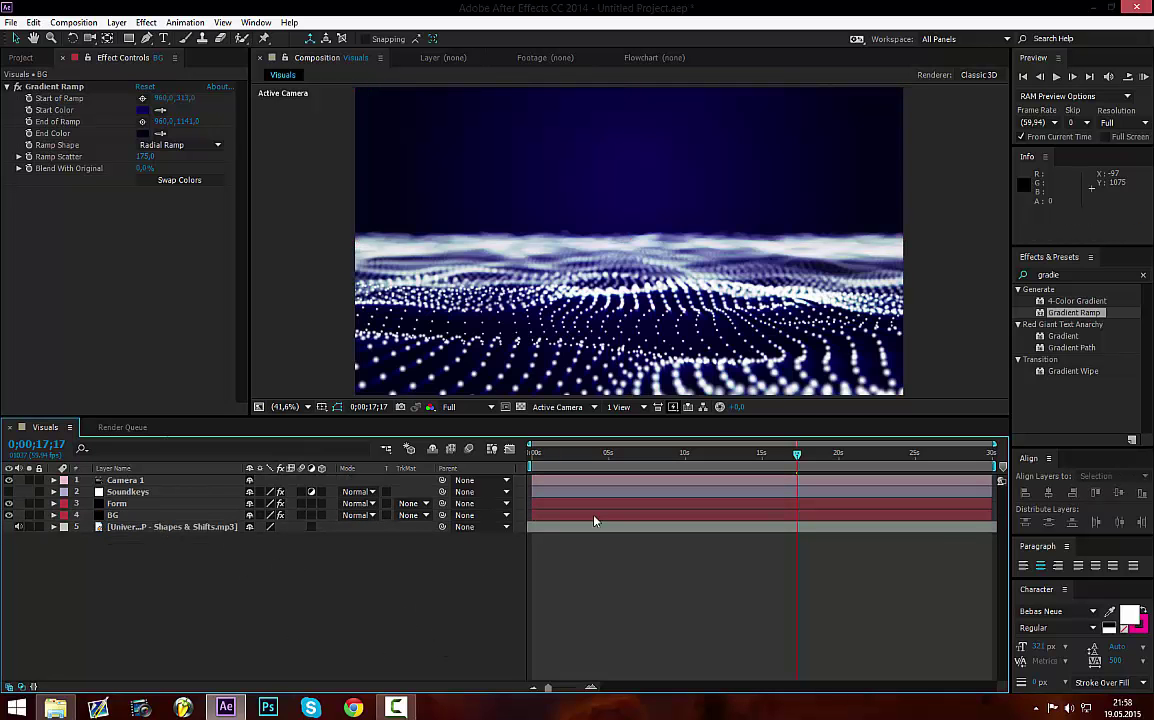
{"action": "left_click", "coordinate": [9, 515]}
{"action": "left_click", "coordinate": [9, 515]}
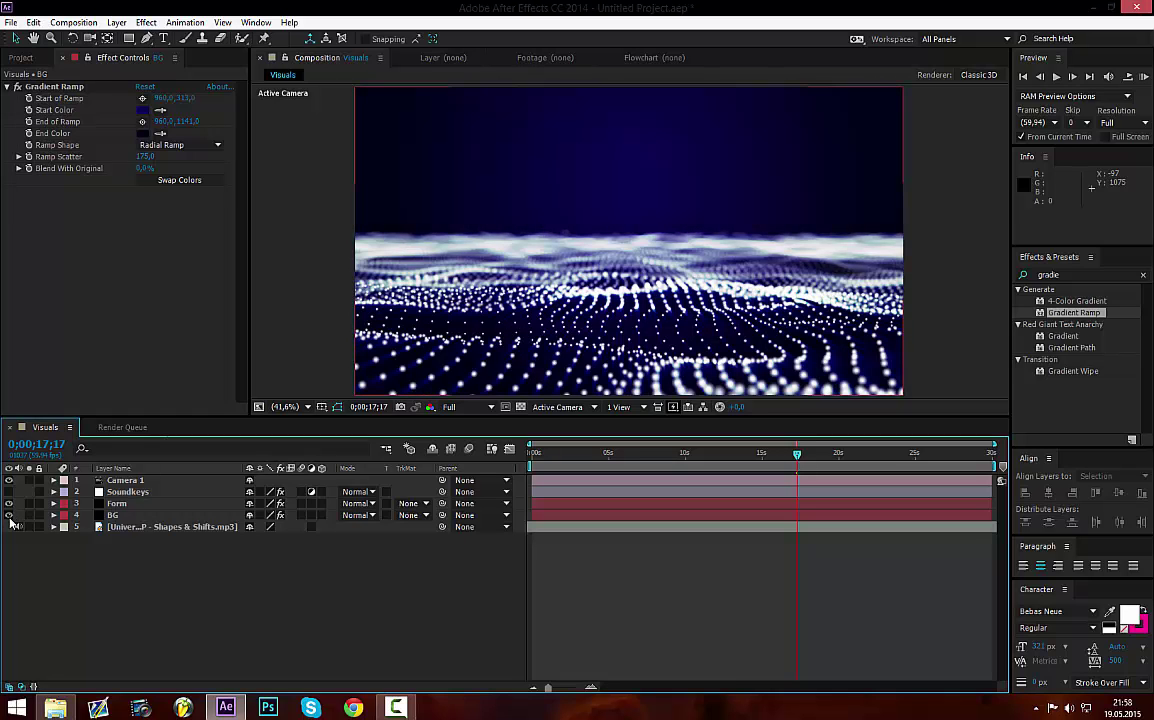
{"action": "left_click", "coordinate": [9, 515]}
{"action": "left_click", "coordinate": [9, 515]}
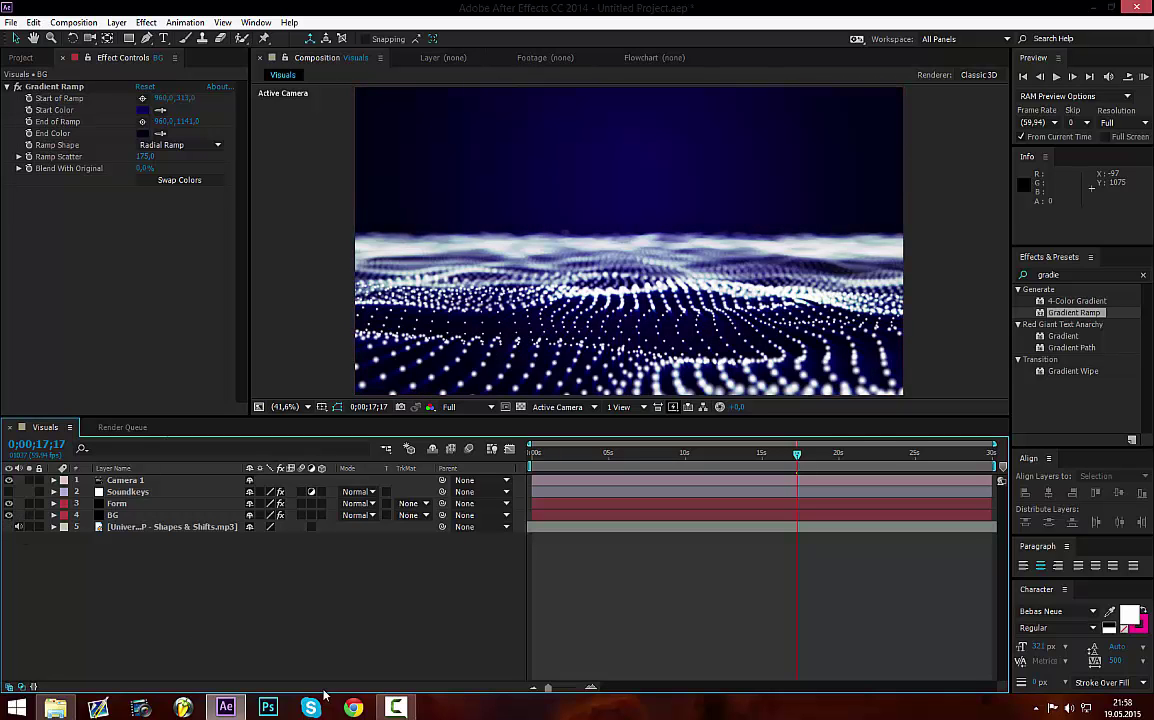
{"action": "left_click", "coordinate": [775, 459]}
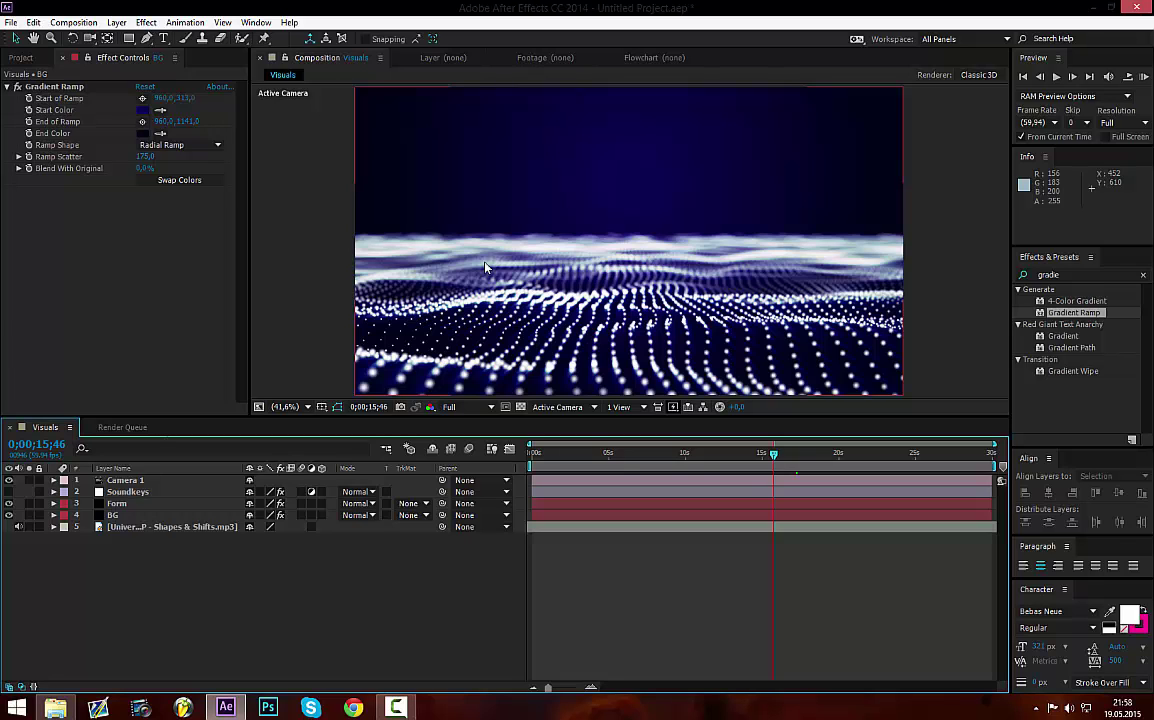
- Deselect all layers and collapse the Gradient Ramp settings in Effect Controls
{"action": "left_click", "coordinate": [463, 550]}
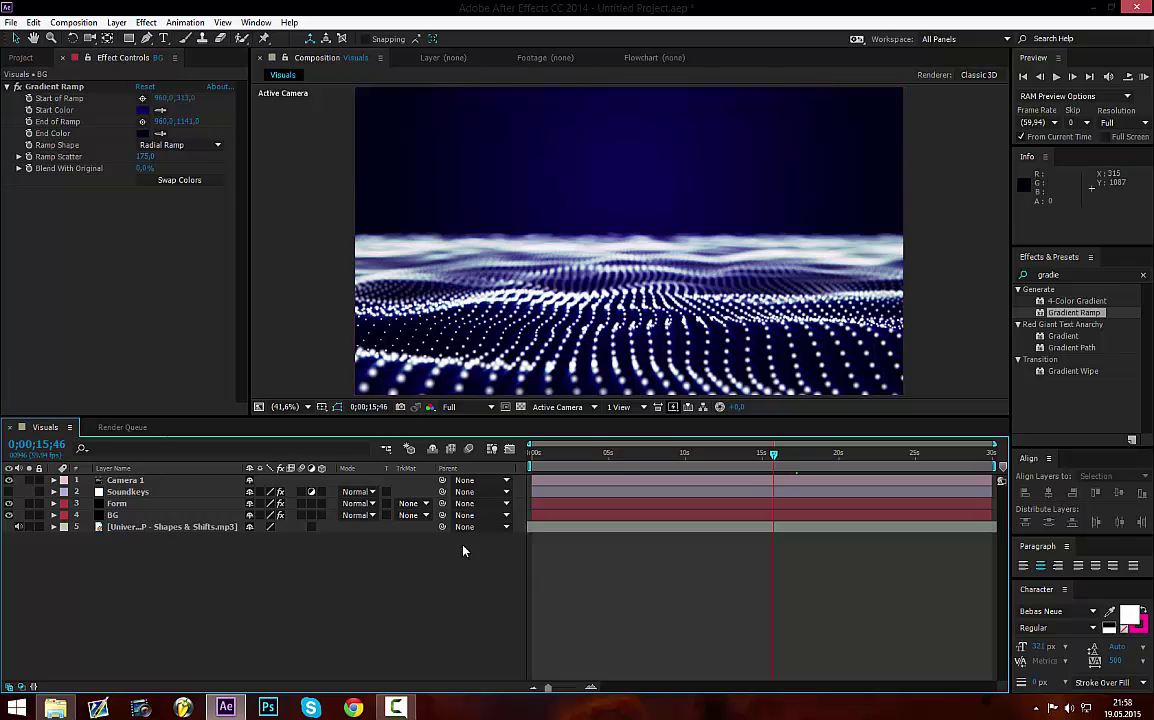
{"action": "key", "text": "ctrl+a"}
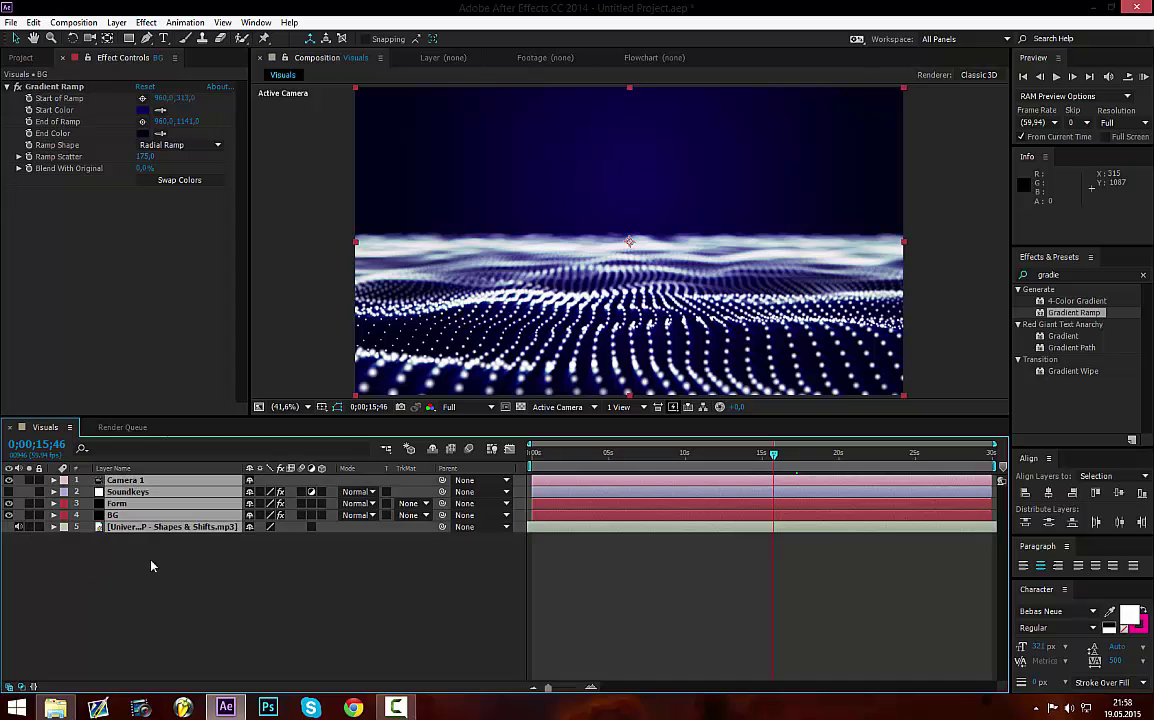
{"action": "left_click", "coordinate": [176, 590]}
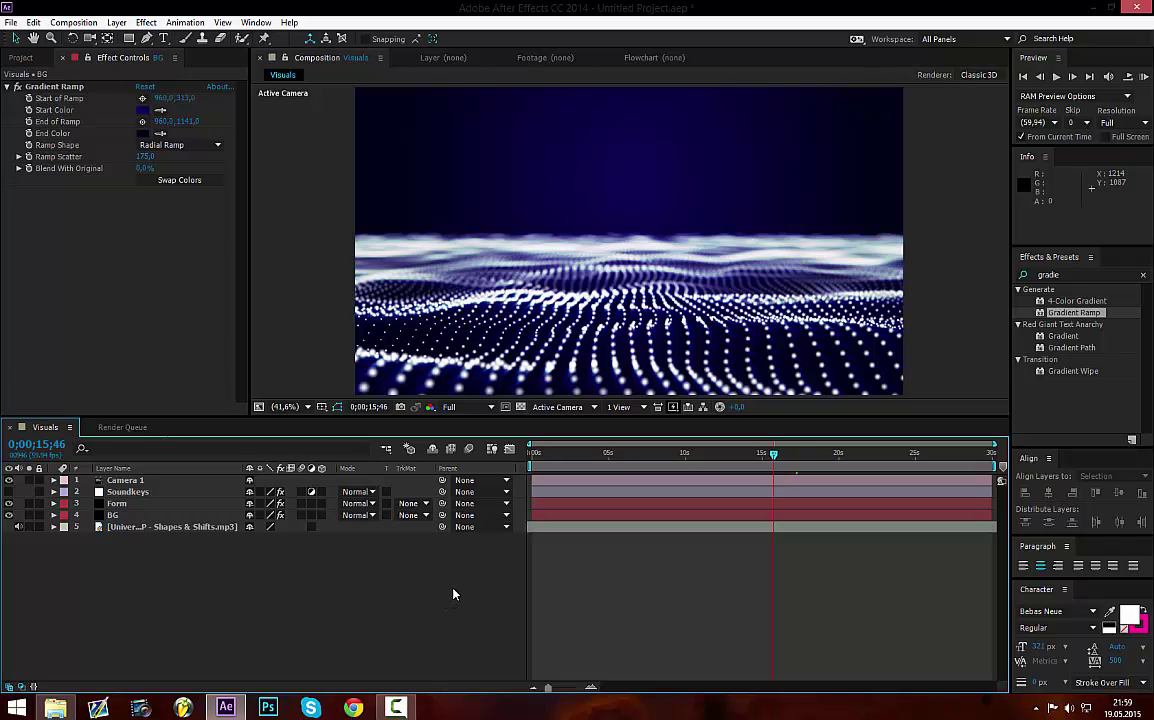
{"action": "left_click", "coordinate": [170, 309]}
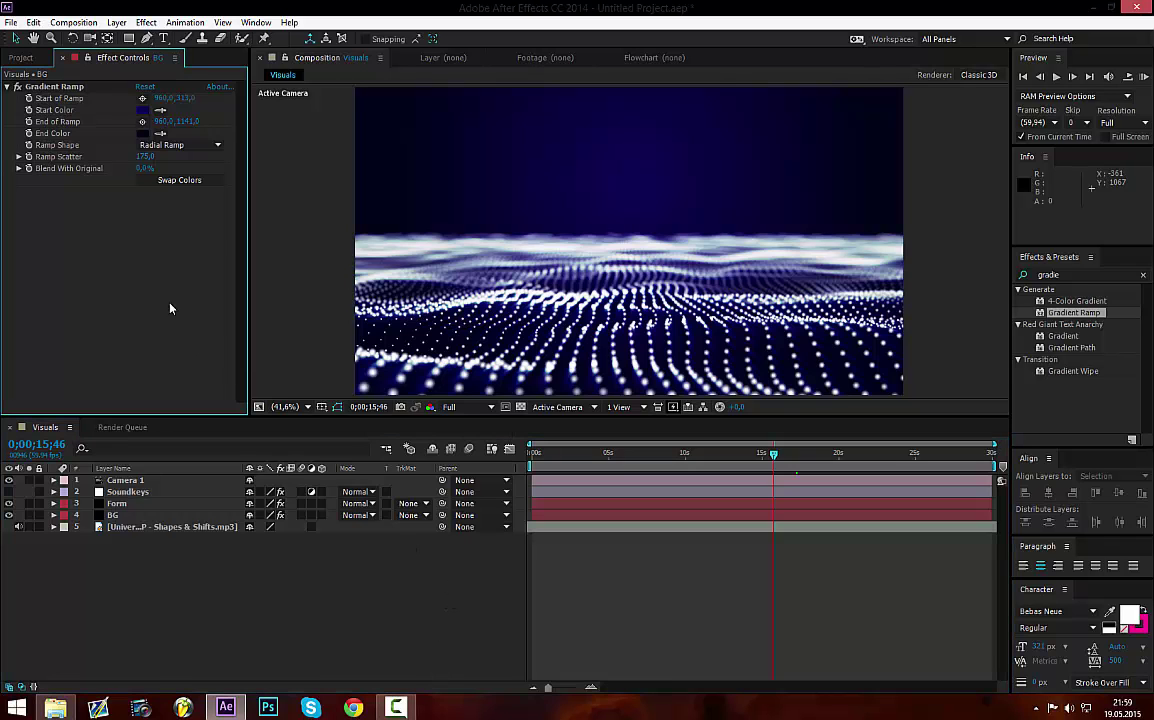
{"action": "left_click", "coordinate": [15, 87]}
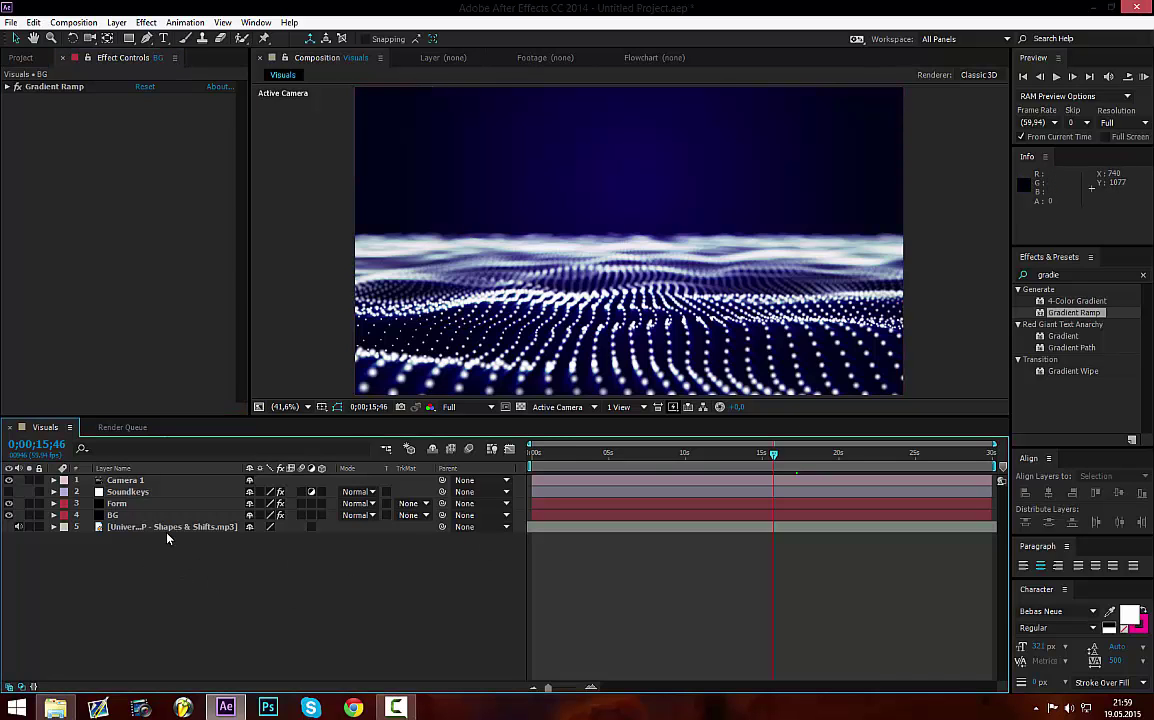
- Add a new text layer reading 'TEST'
{"action": "right_click", "coordinate": [164, 575]}
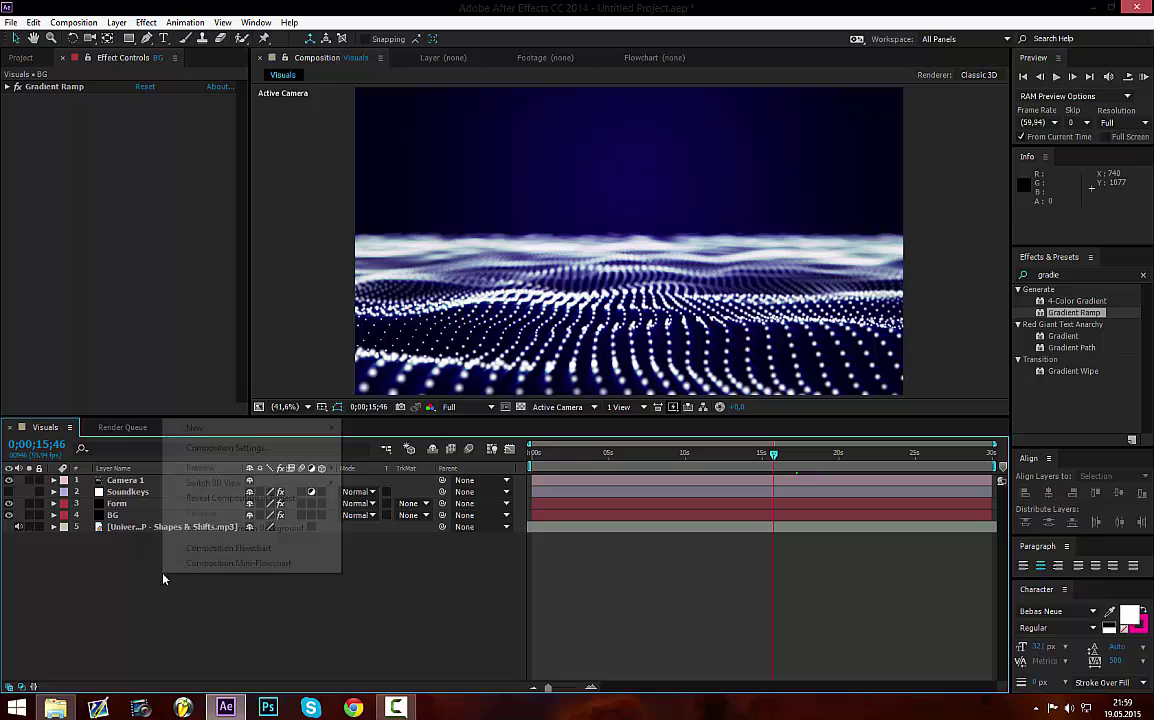
{"action": "mouse_move", "coordinate": [236, 431]}
{"action": "left_click", "coordinate": [378, 448]}
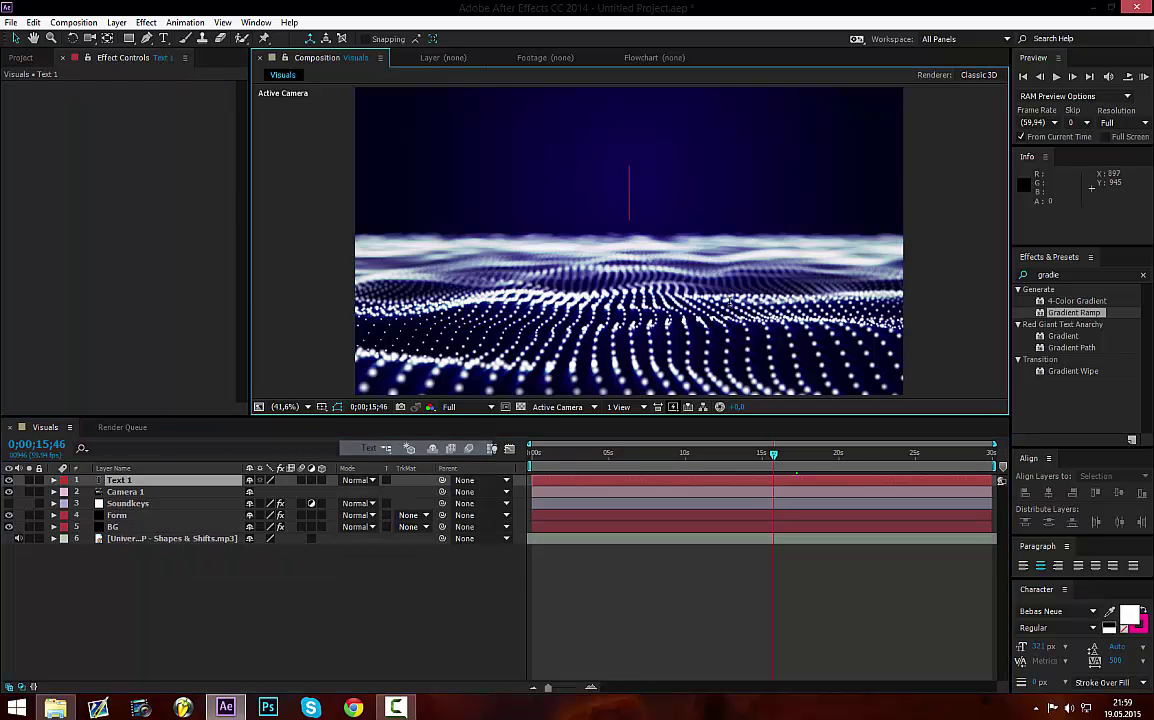
{"action": "type", "text": "TEST"}
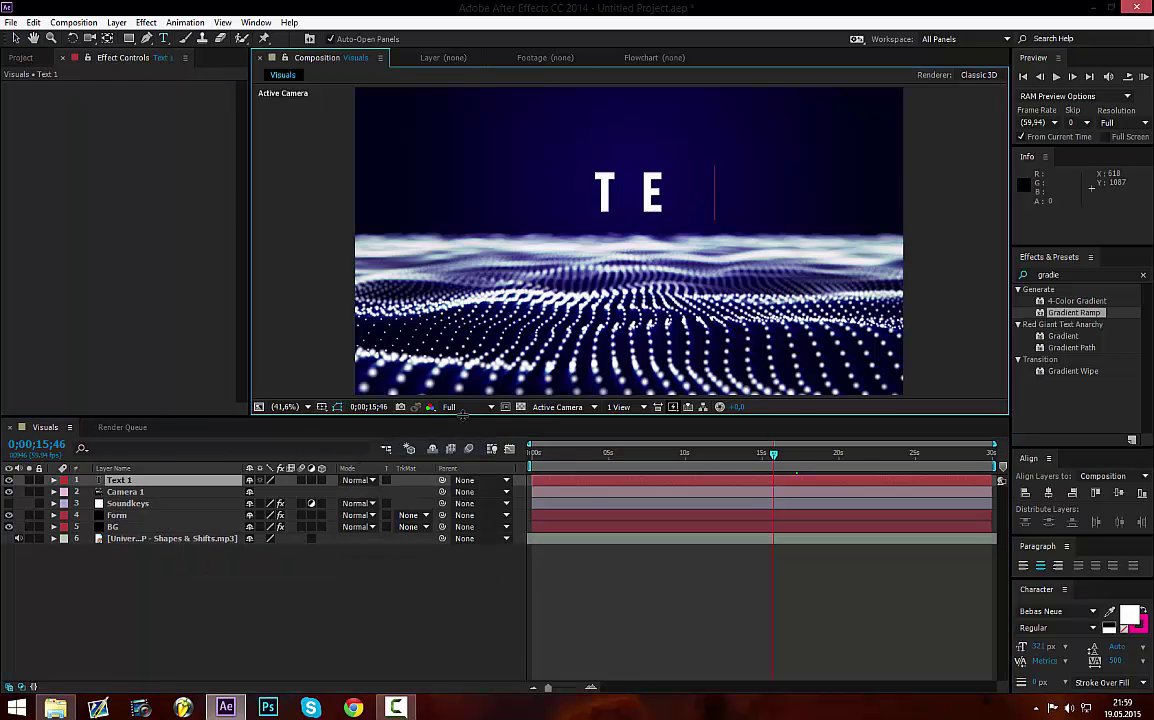
{"action": "left_click", "coordinate": [392, 626]}
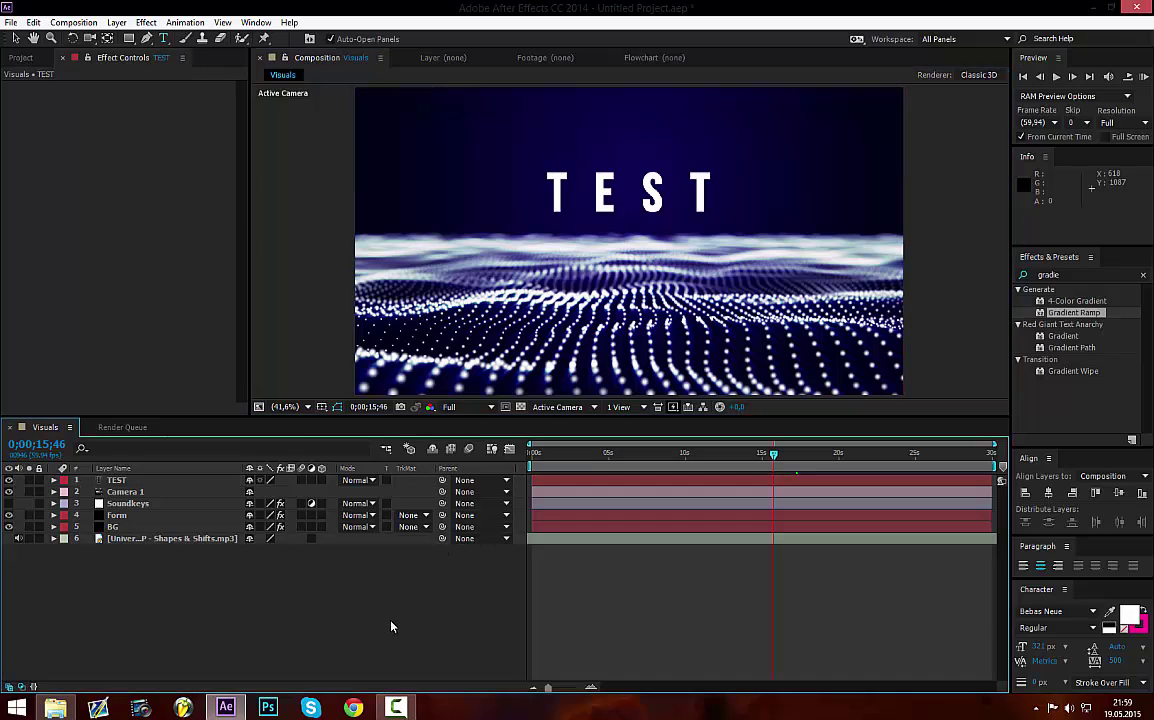
- Add a new adjustment layer and apply Sound Keys to Adjustment Layer 2
{"action": "right_click", "coordinate": [128, 589]}
{"action": "mouse_move", "coordinate": [183, 451]}
{"action": "left_click", "coordinate": [365, 549]}
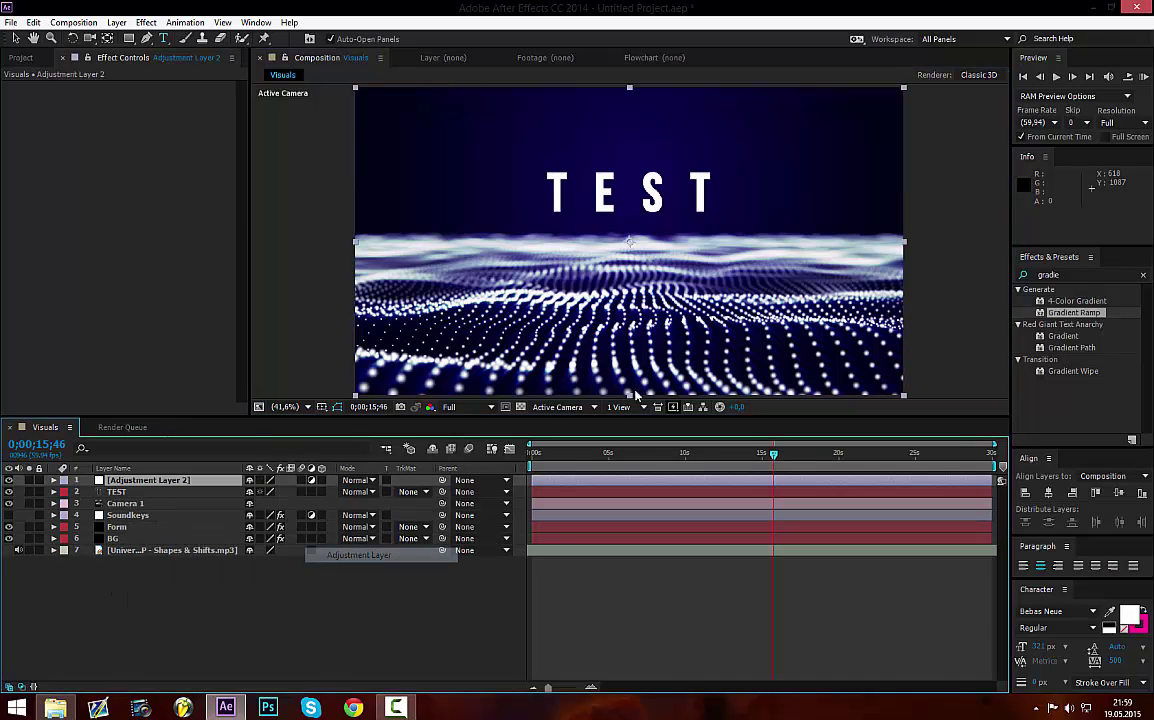
{"action": "left_click", "coordinate": [1047, 268]}
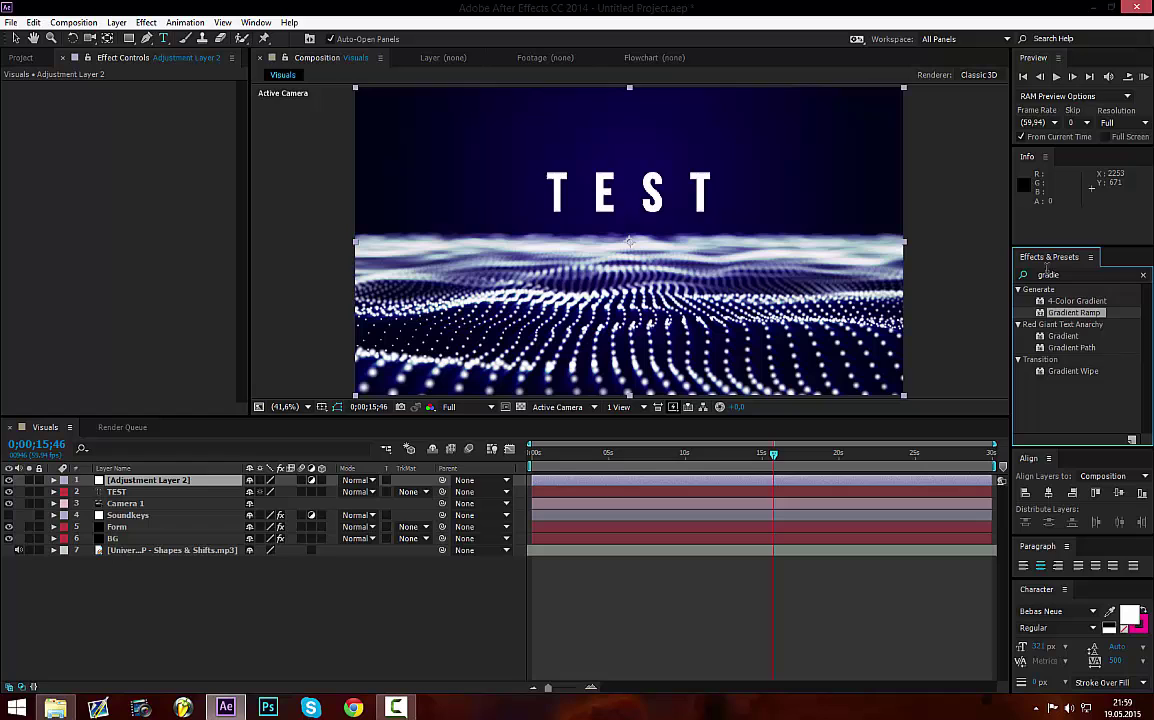
{"action": "key", "text": "BackSpace"}
{"action": "key", "text": "BackSpace"}
{"action": "key", "text": "BackSpace"}
{"action": "key", "text": "BackSpace"}
{"action": "key", "text": "BackSpace"}
{"action": "key", "text": "BackSpace"}
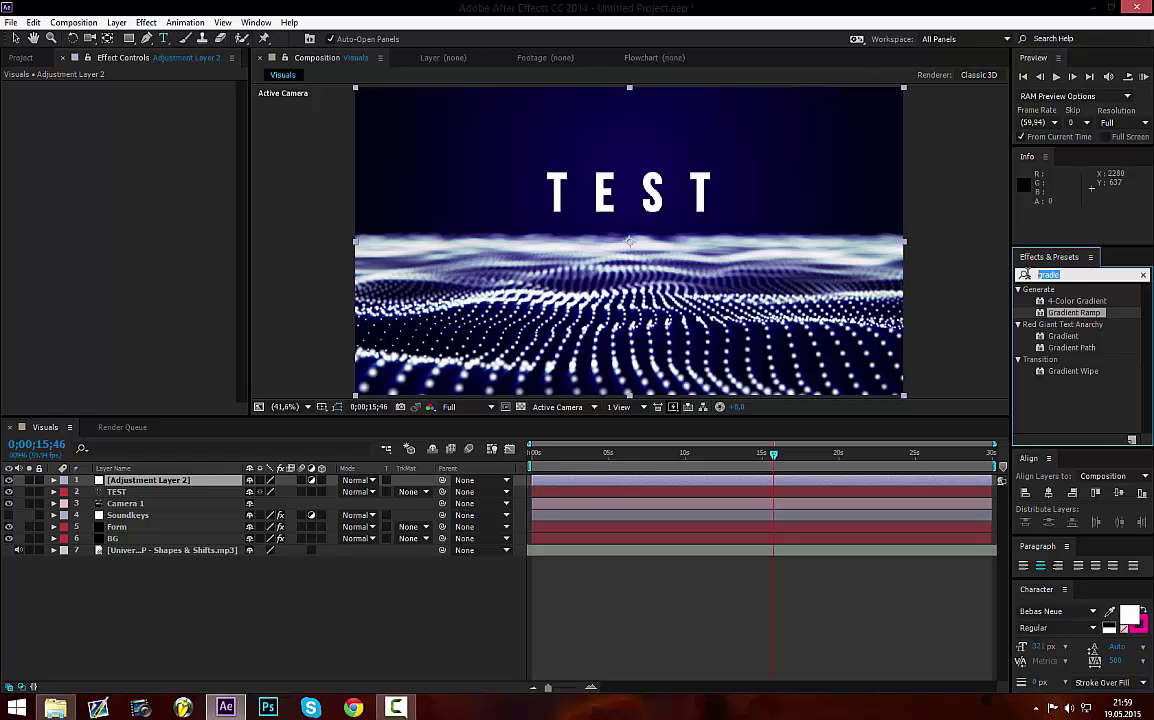
{"action": "type", "text": "sound"}
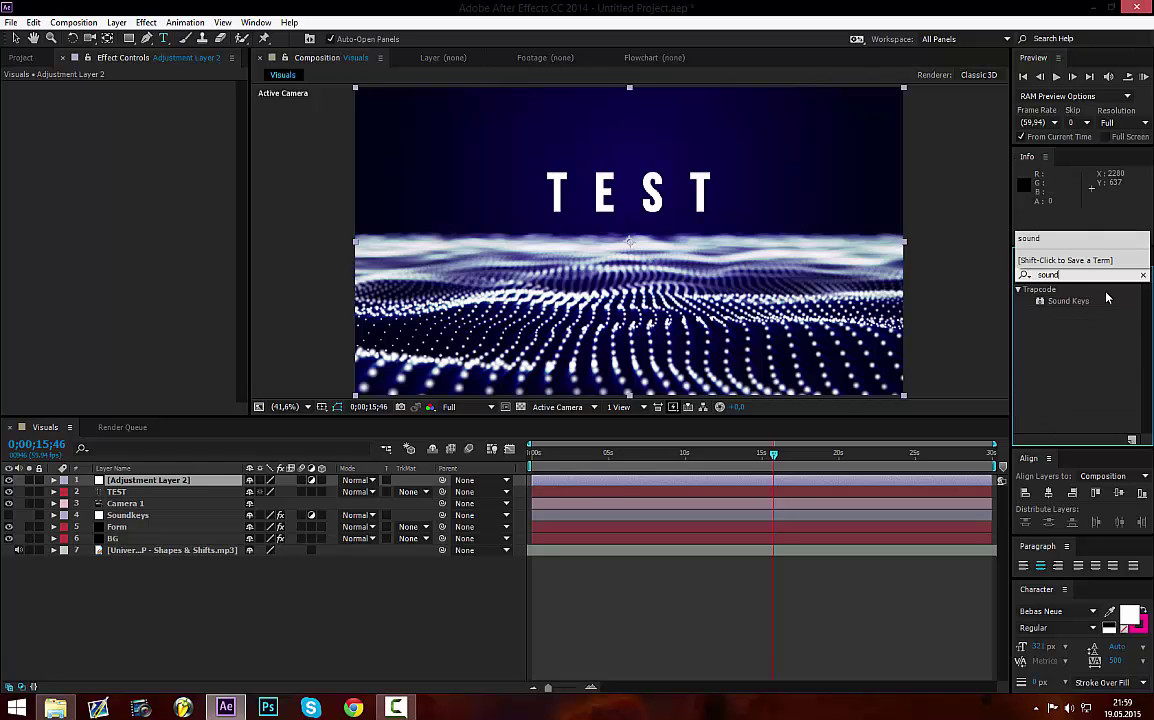
{"action": "left_click_drag", "start_coordinate": [1107, 298], "coordinate": [160, 390]}
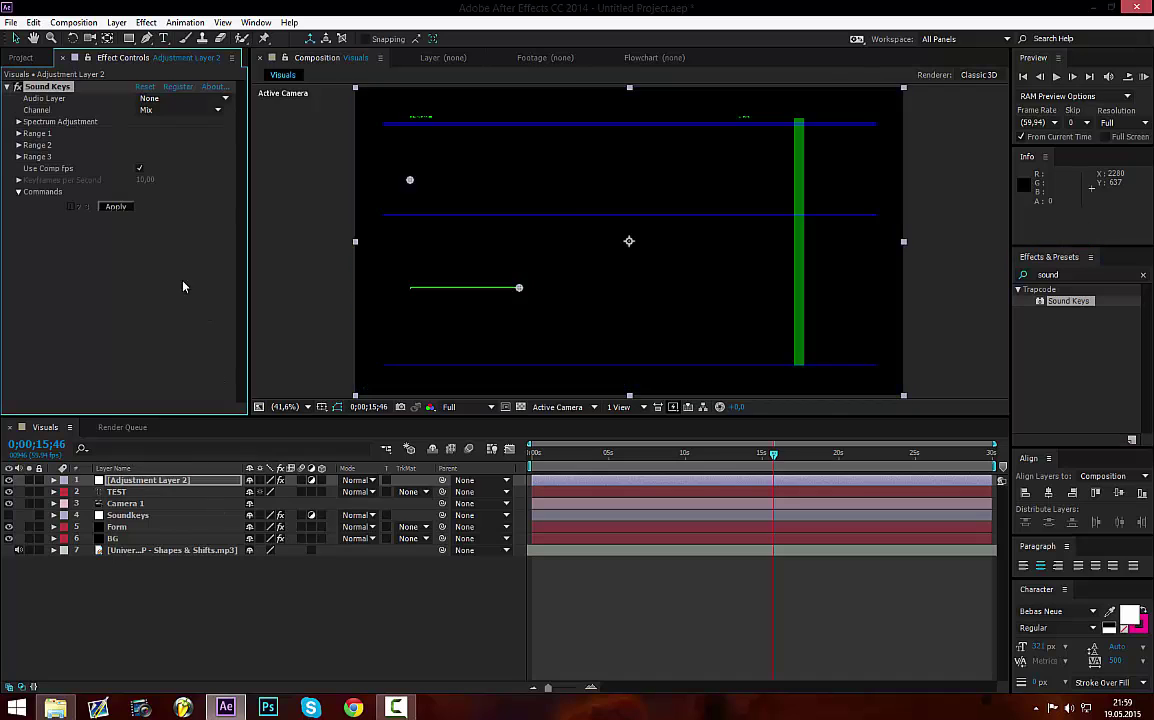
- Use the Universe EP track as audio source and fit Range 1 over the bass bars
{"action": "left_click", "coordinate": [155, 98]}
{"action": "left_click", "coordinate": [164, 203]}
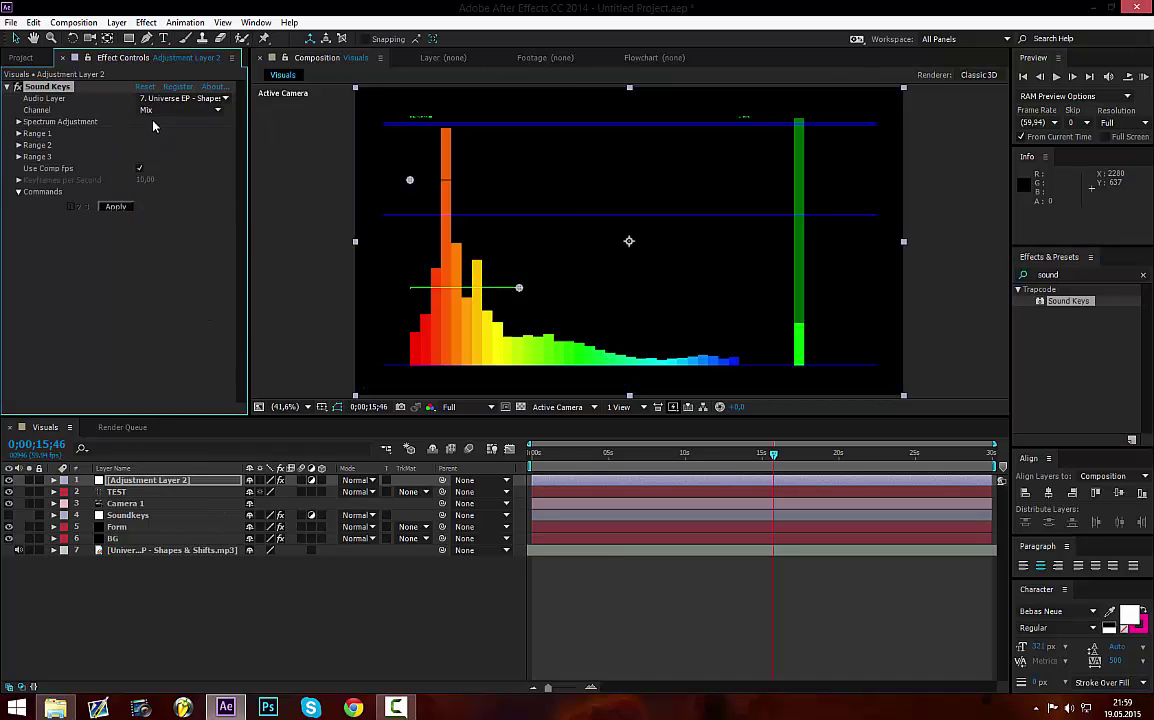
{"action": "left_click", "coordinate": [19, 134]}
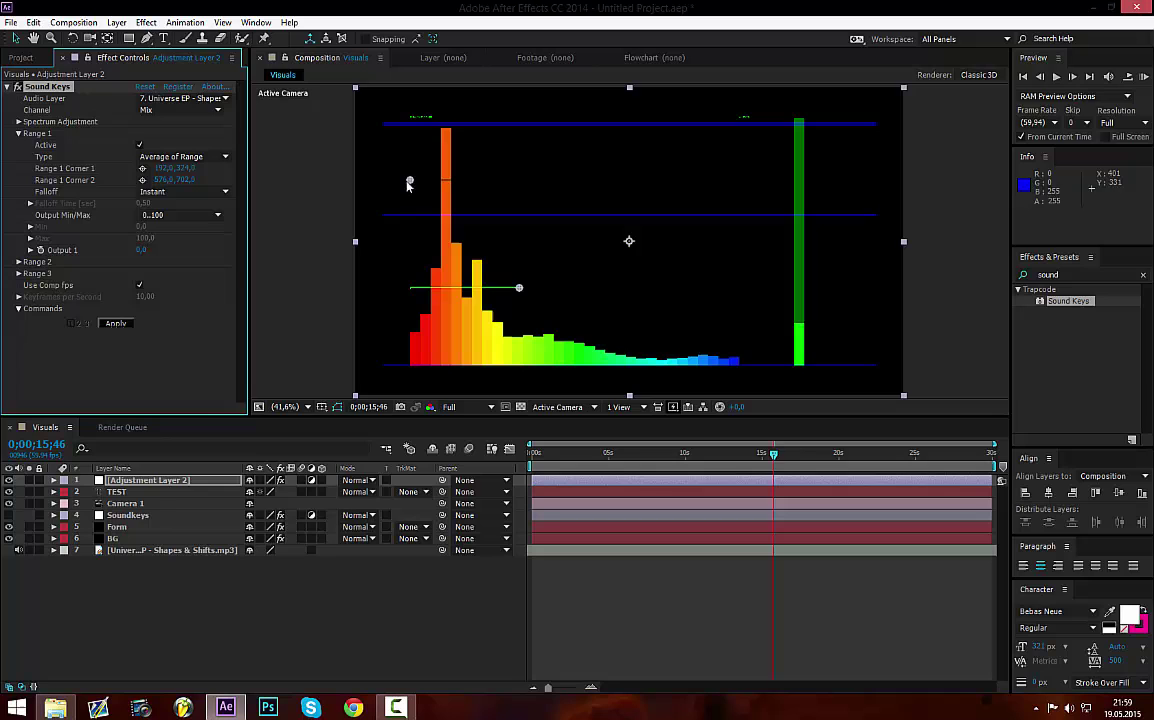
{"action": "left_click_drag", "start_coordinate": [409, 180], "coordinate": [405, 212]}
{"action": "left_click_drag", "start_coordinate": [519, 288], "coordinate": [533, 344]}
{"action": "left_click_drag", "start_coordinate": [406, 212], "coordinate": [422, 223]}
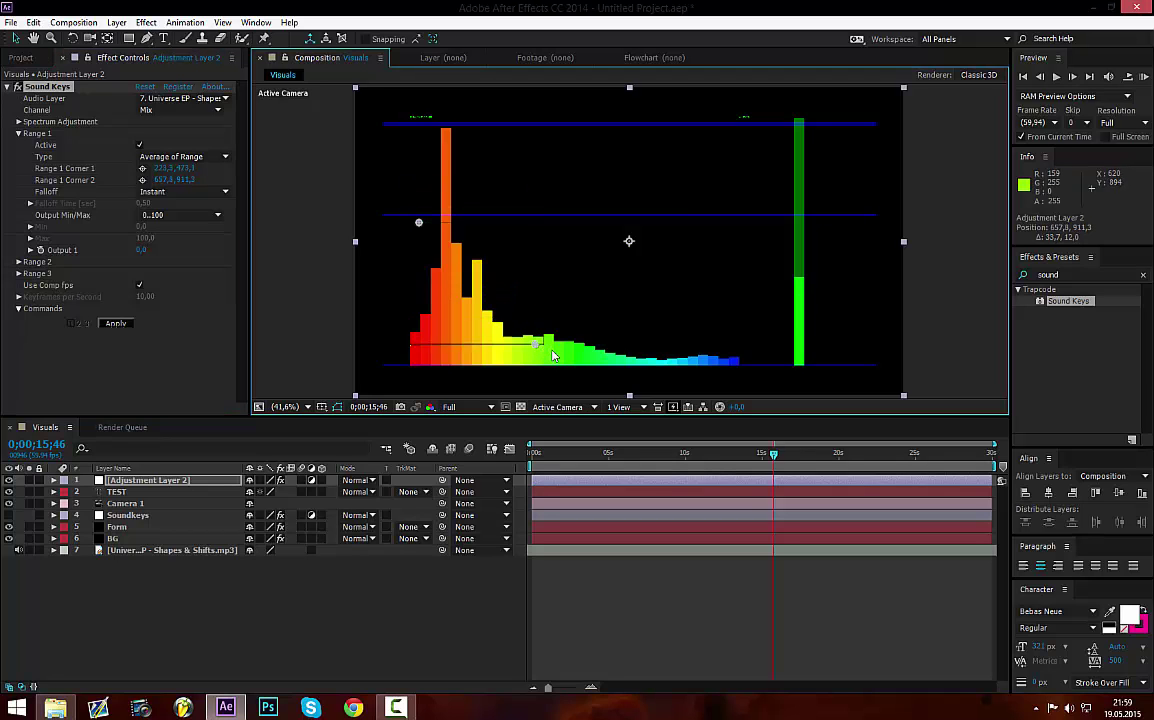
{"action": "left_click", "coordinate": [232, 313]}
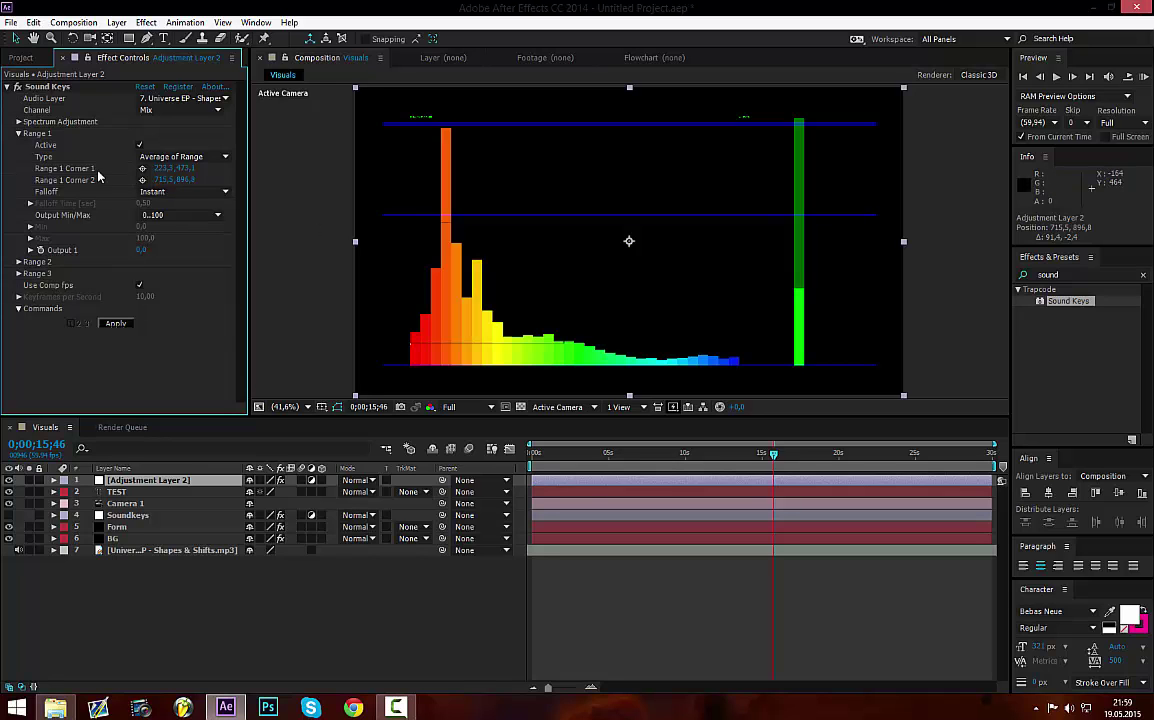
- Set a Custom output of 90 to 150 with Linear falloff and apply Sound Keys
{"action": "left_click", "coordinate": [164, 216]}
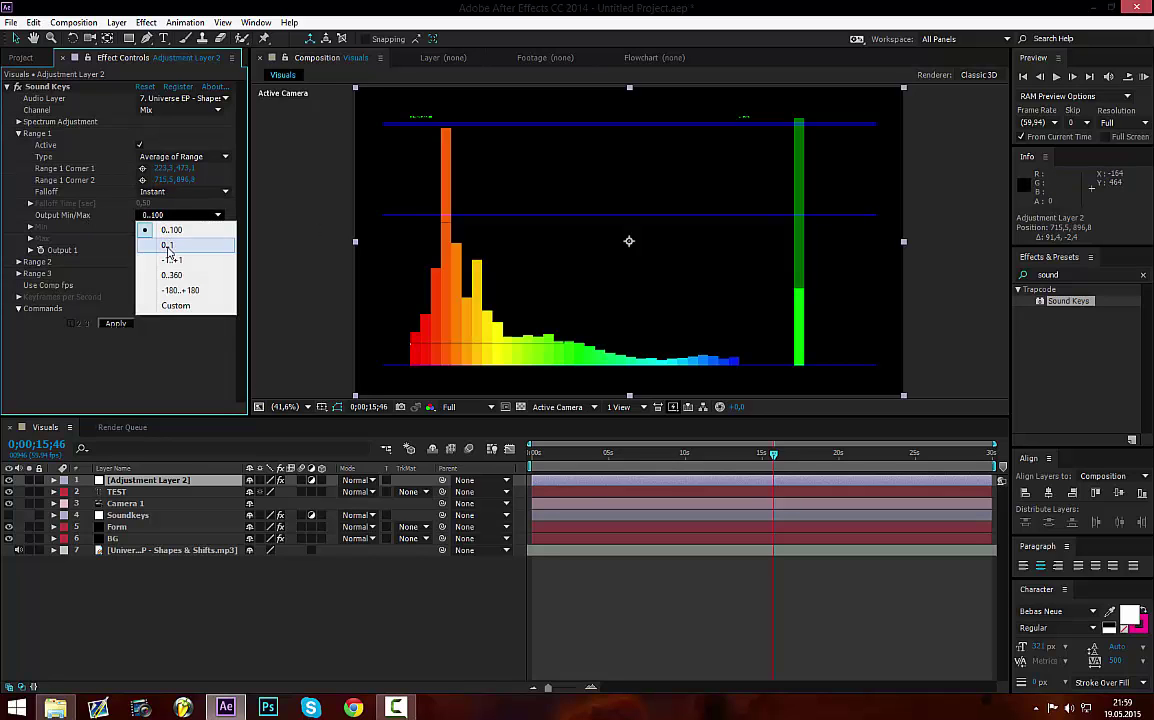
{"action": "left_click", "coordinate": [178, 305]}
{"action": "left_click", "coordinate": [147, 227]}
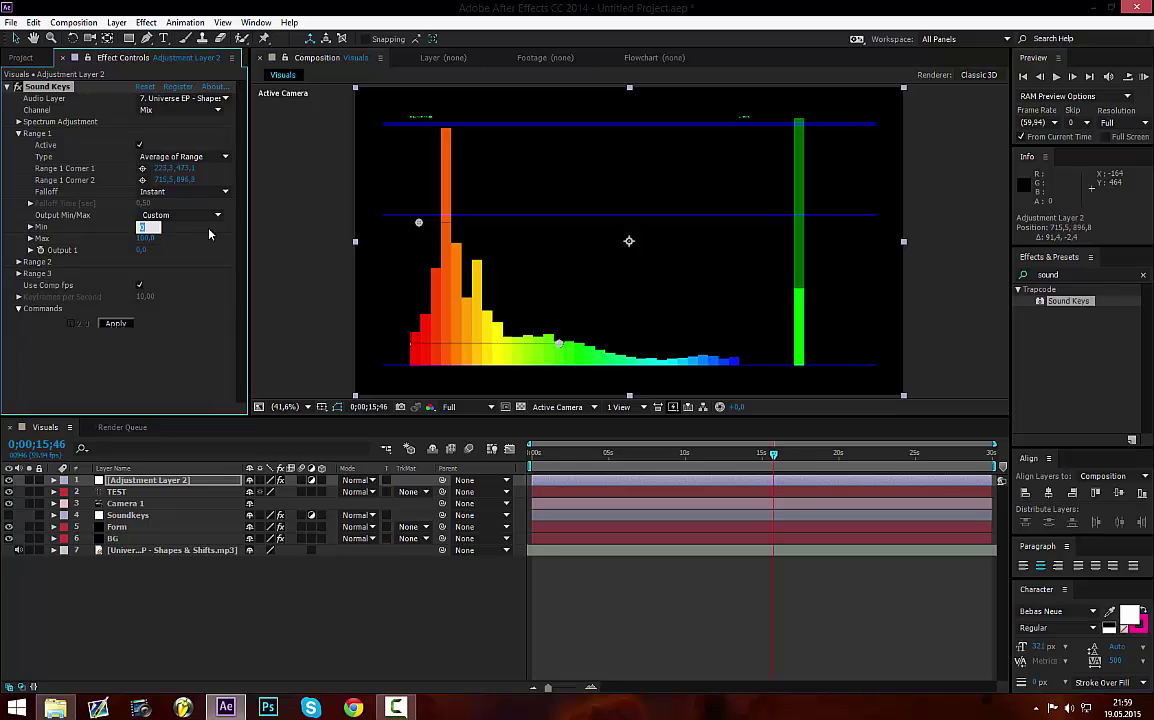
{"action": "type", "text": "90"}
{"action": "key", "text": "Return"}
{"action": "left_click", "coordinate": [146, 238]}
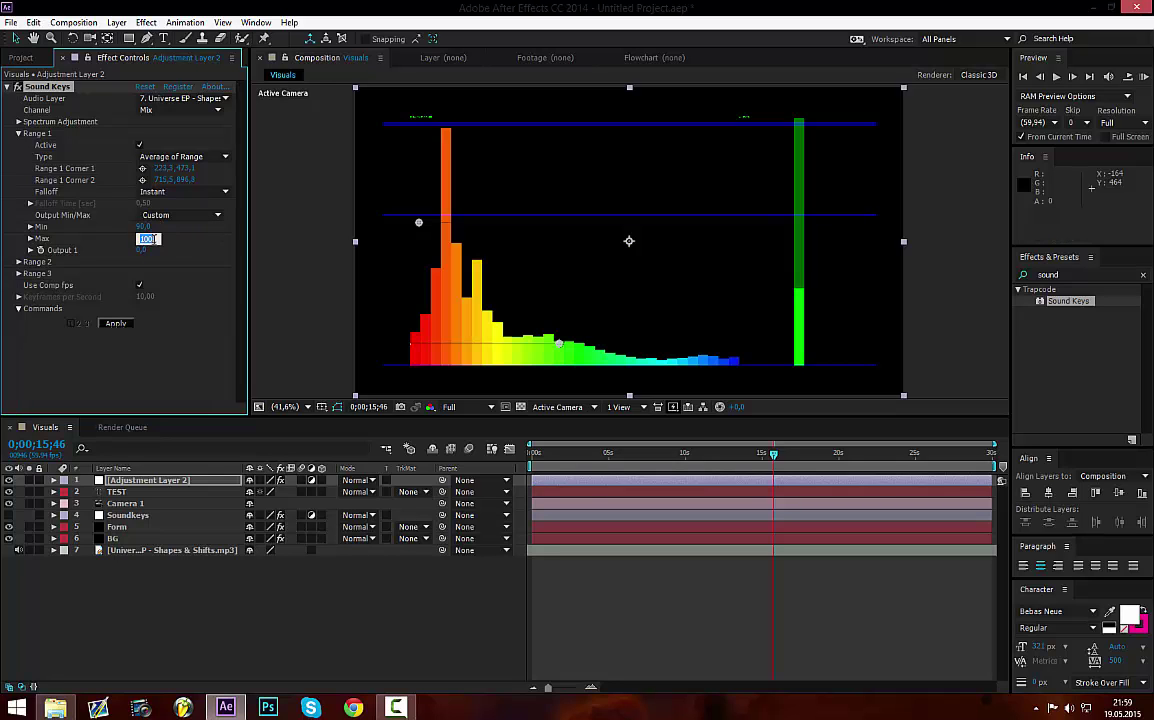
{"action": "key", "text": "Return"}
{"action": "left_click", "coordinate": [182, 193]}
{"action": "left_click", "coordinate": [180, 192]}
{"action": "left_click", "coordinate": [150, 222]}
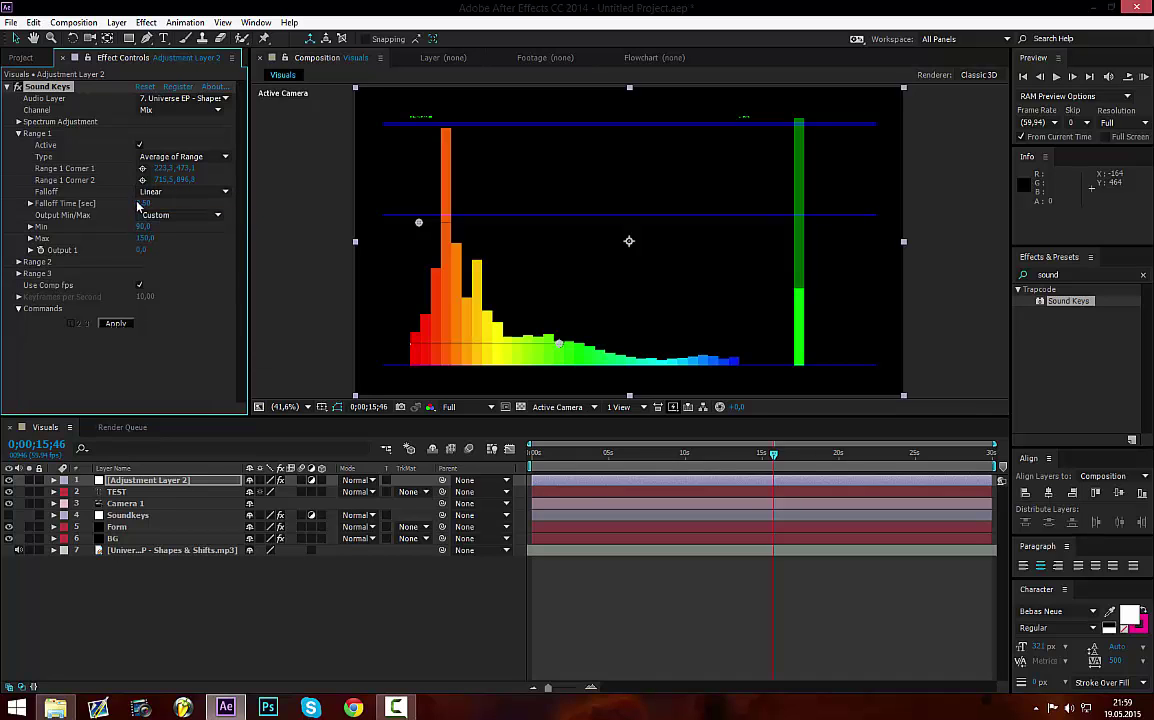
{"action": "left_click", "coordinate": [116, 323]}
{"action": "left_click", "coordinate": [7, 87]}
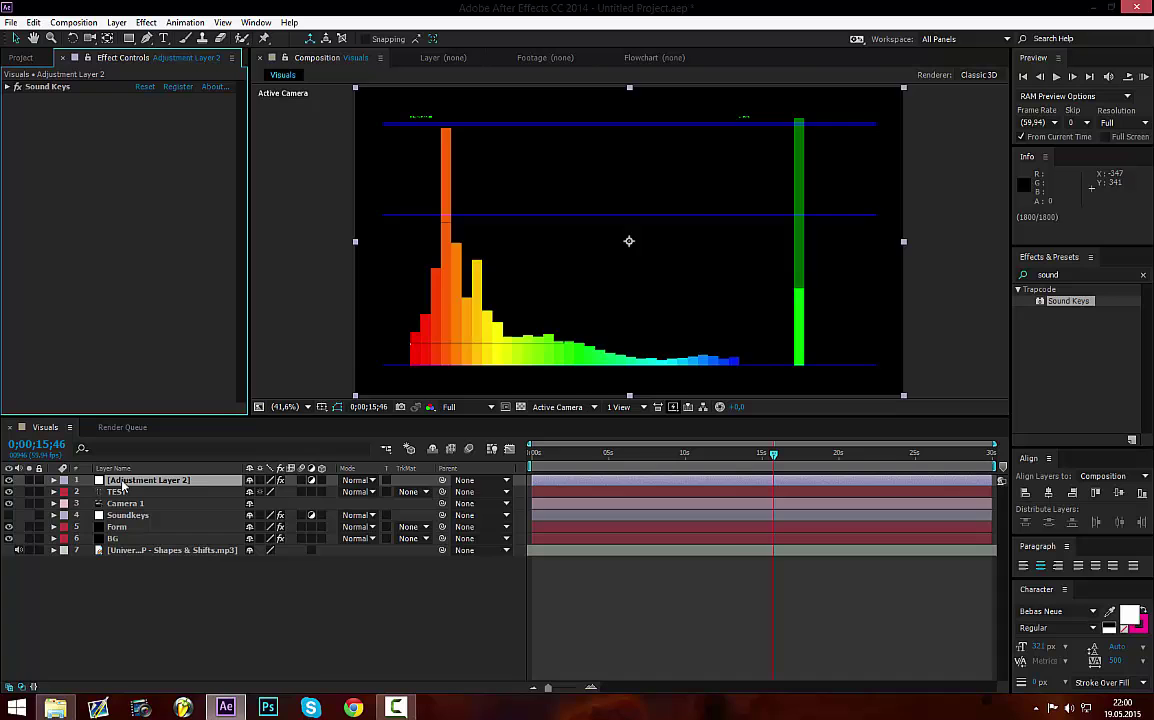
- Move Adjustment Layer 2 below Form and BG, and show only TEST's Scale property
{"action": "left_click_drag", "start_coordinate": [145, 481], "coordinate": [120, 544]}
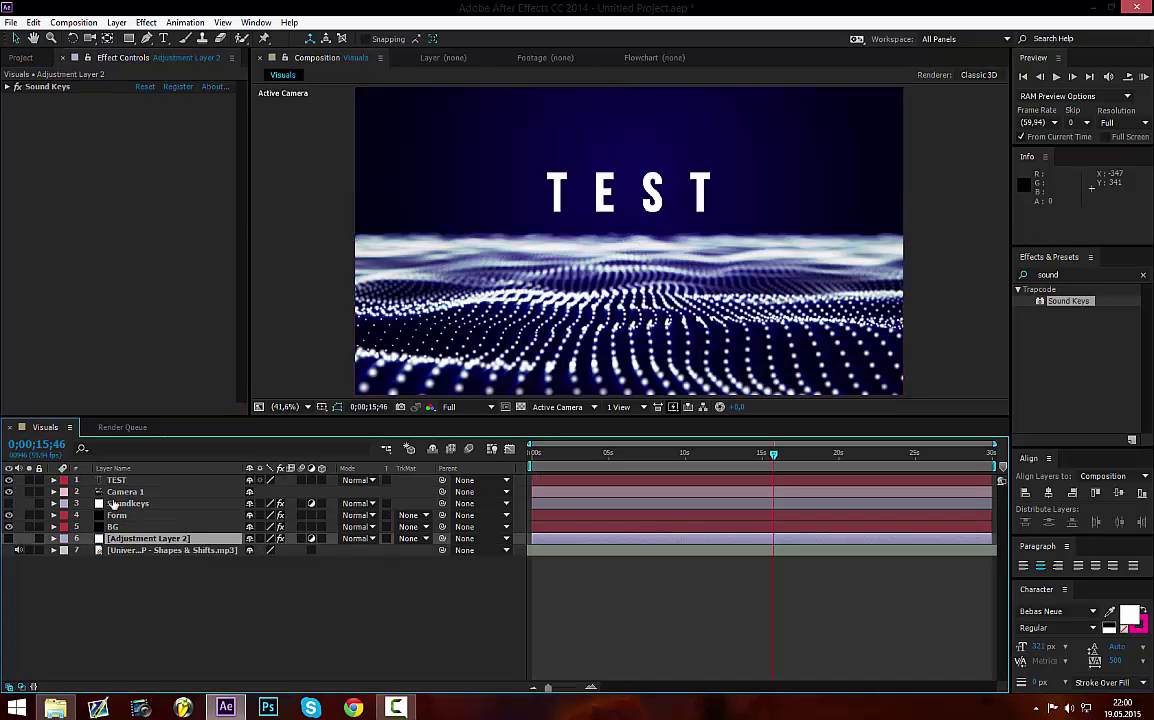
{"action": "left_click", "coordinate": [54, 481]}
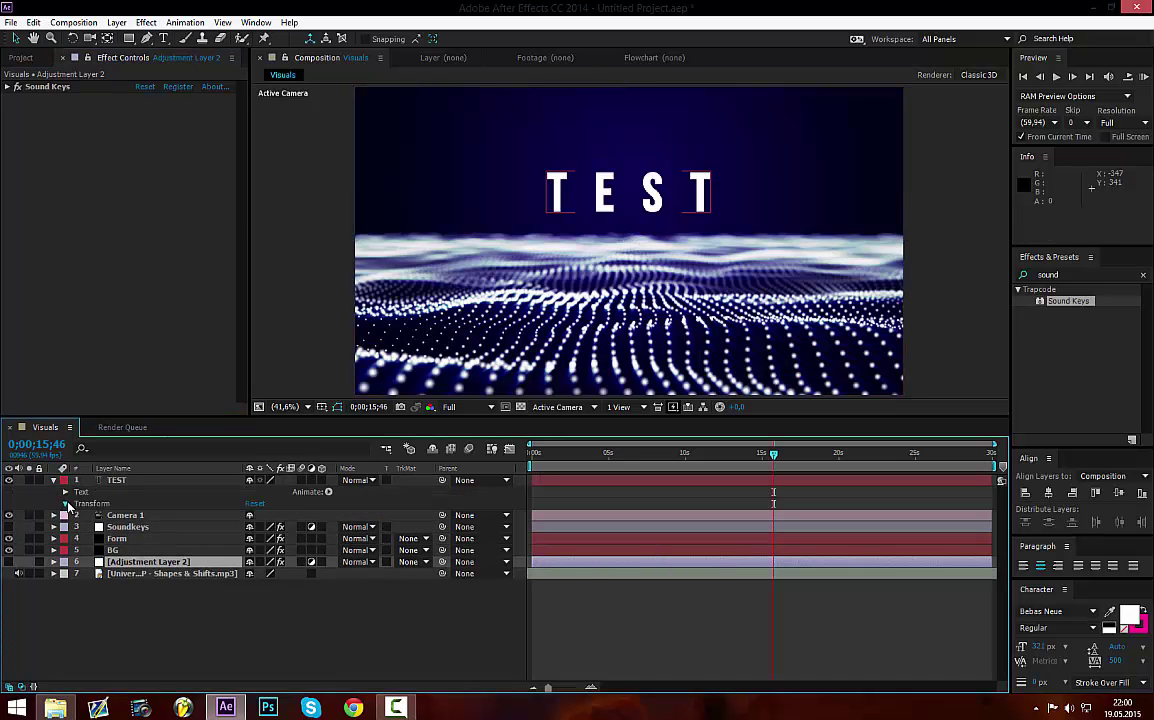
{"action": "left_click", "coordinate": [66, 504]}
{"action": "left_click", "coordinate": [120, 540]}
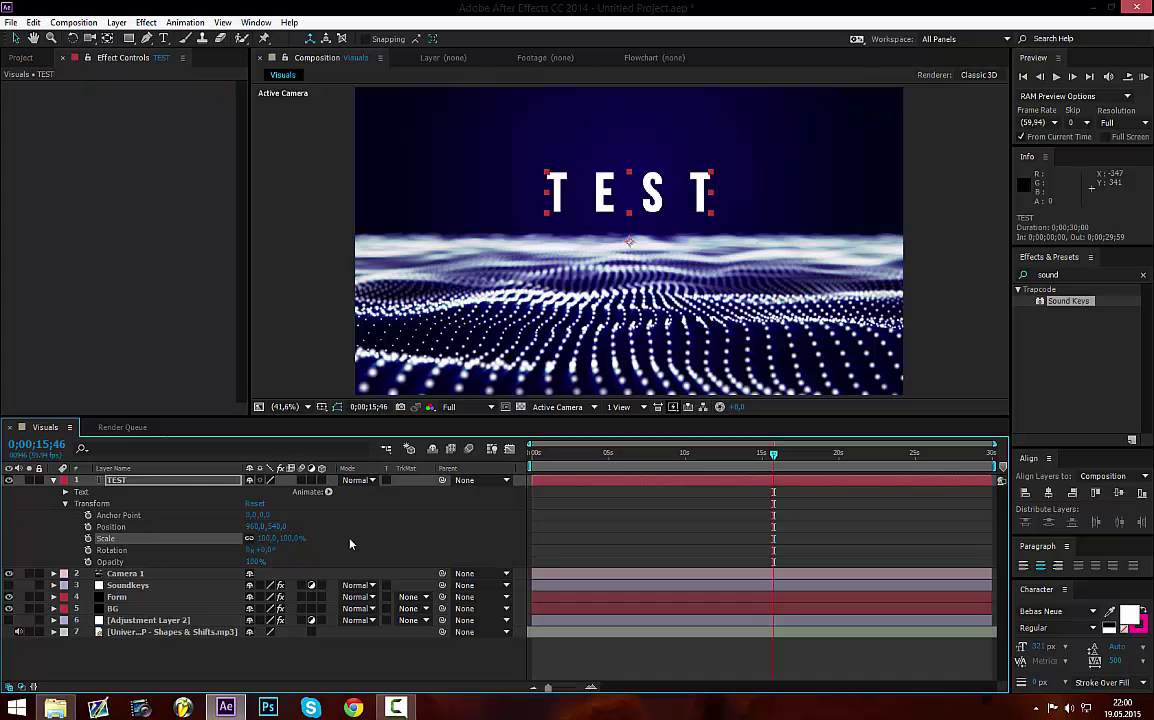
{"action": "left_click", "coordinate": [54, 481]}
{"action": "key", "text": "s"}
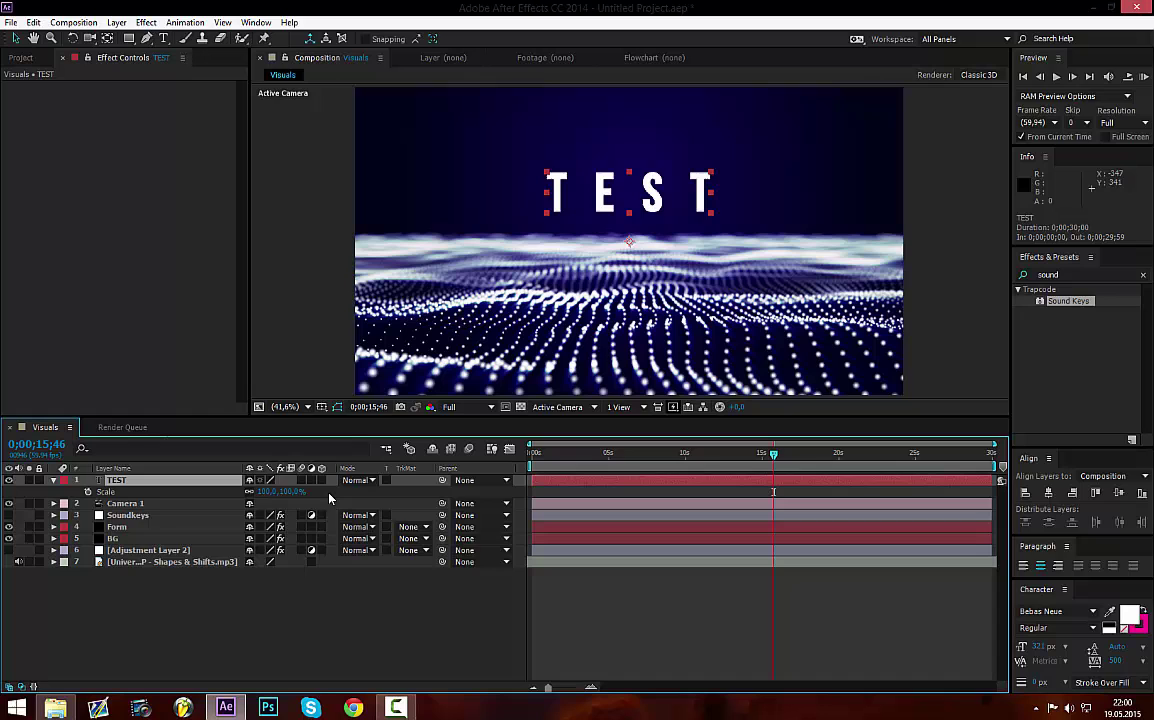
- Link TEST's Scale by expression to Sound Keys Output 1, then hide the Form layer
{"action": "left_click", "coordinate": [54, 550]}
{"action": "left_click", "coordinate": [66, 574]}
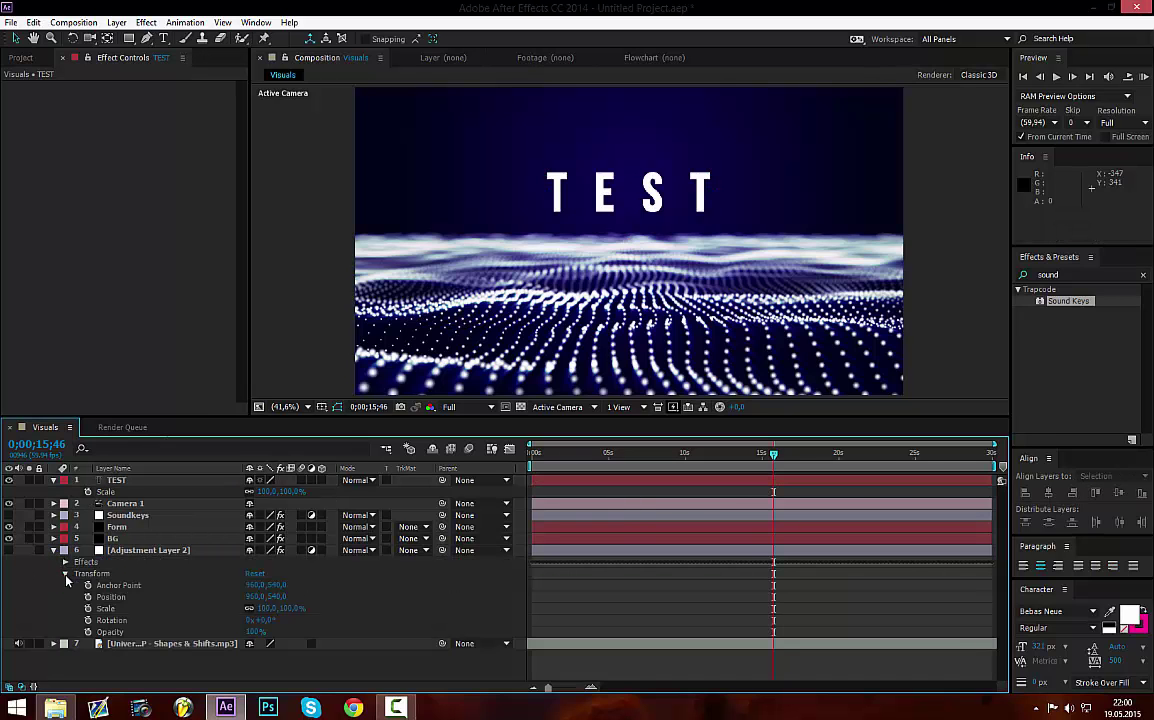
{"action": "left_click", "coordinate": [66, 574]}
{"action": "left_click", "coordinate": [65, 562]}
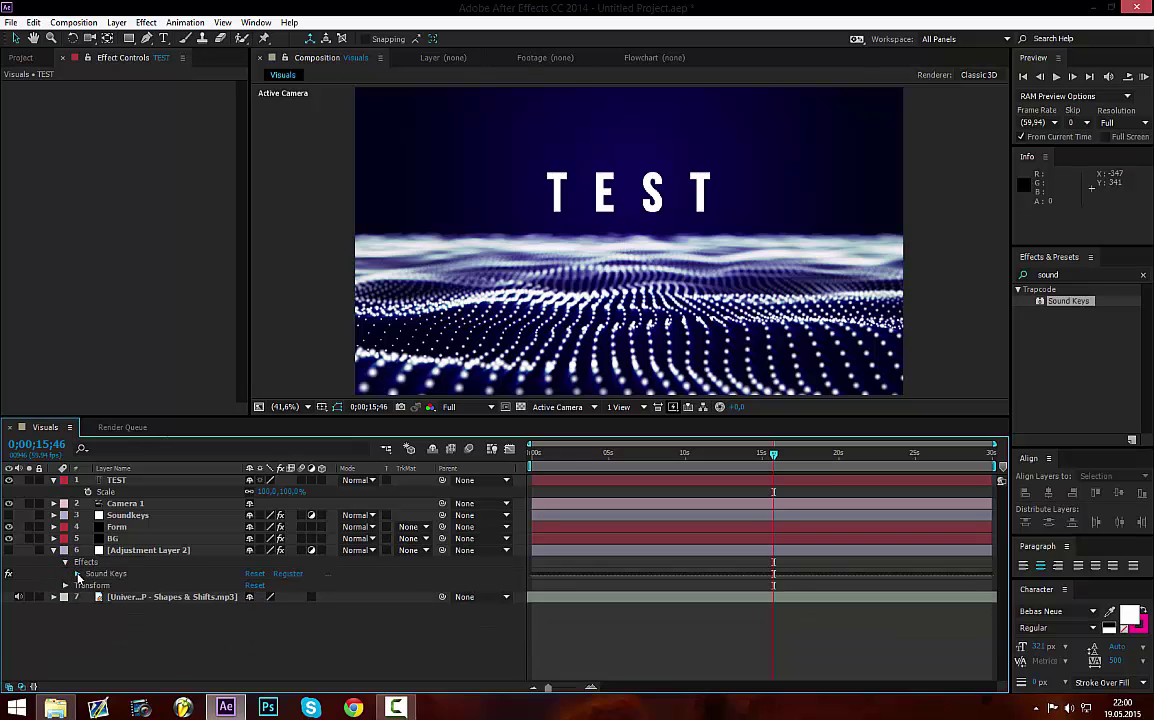
{"action": "left_click", "coordinate": [77, 573]}
{"action": "left_click", "coordinate": [89, 617]}
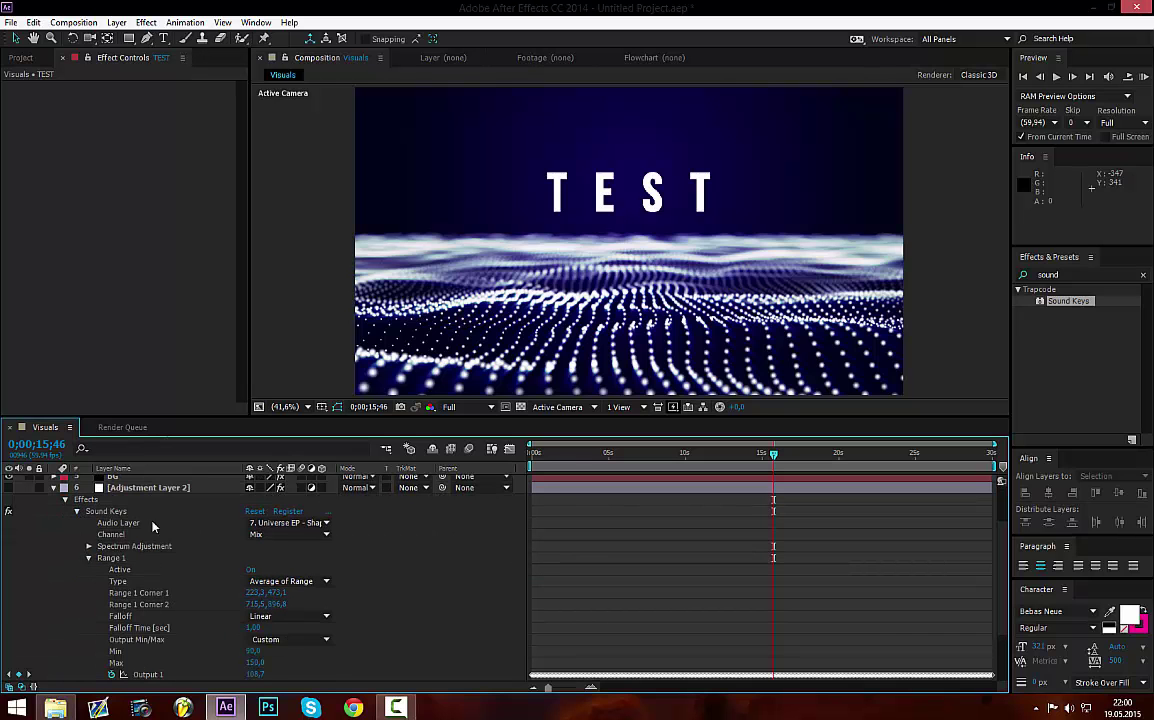
{"action": "scroll", "coordinate": [153, 527], "scroll_direction": "up", "scroll_amount": 5}
{"action": "left_click", "coordinate": [115, 480]}
{"action": "key", "text": "s"}
{"action": "left_click", "coordinate": [87, 492], "text": "alt"}
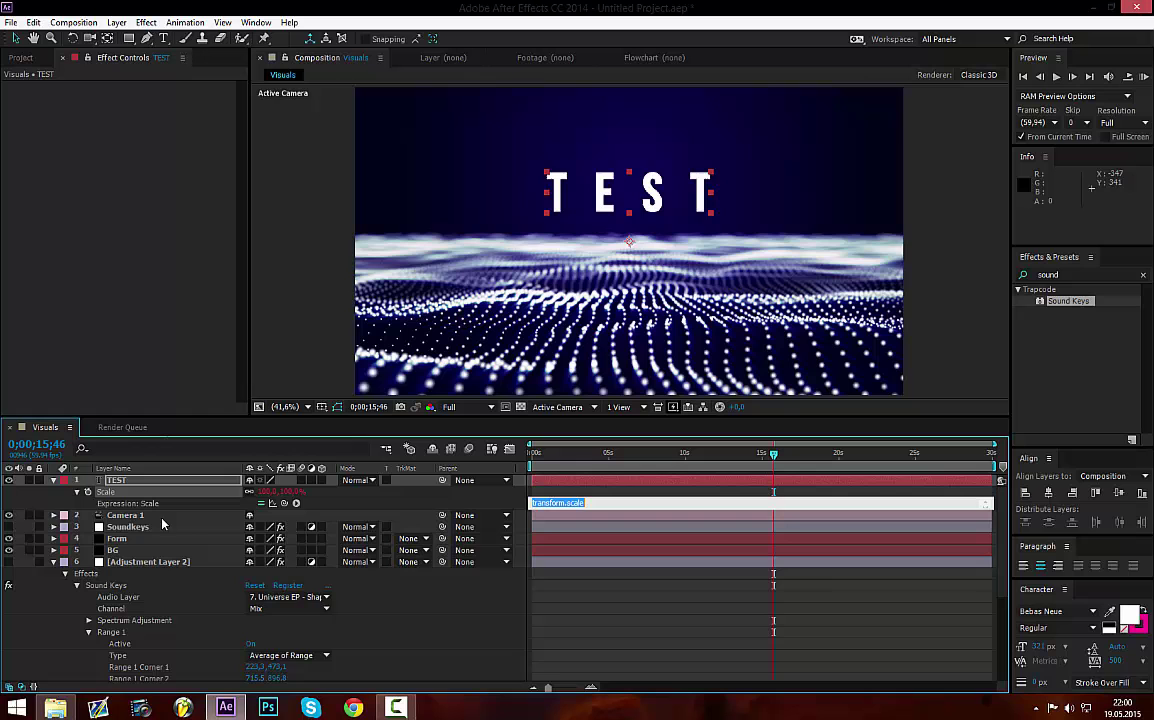
{"action": "left_click_drag", "start_coordinate": [284, 503], "coordinate": [202, 652]}
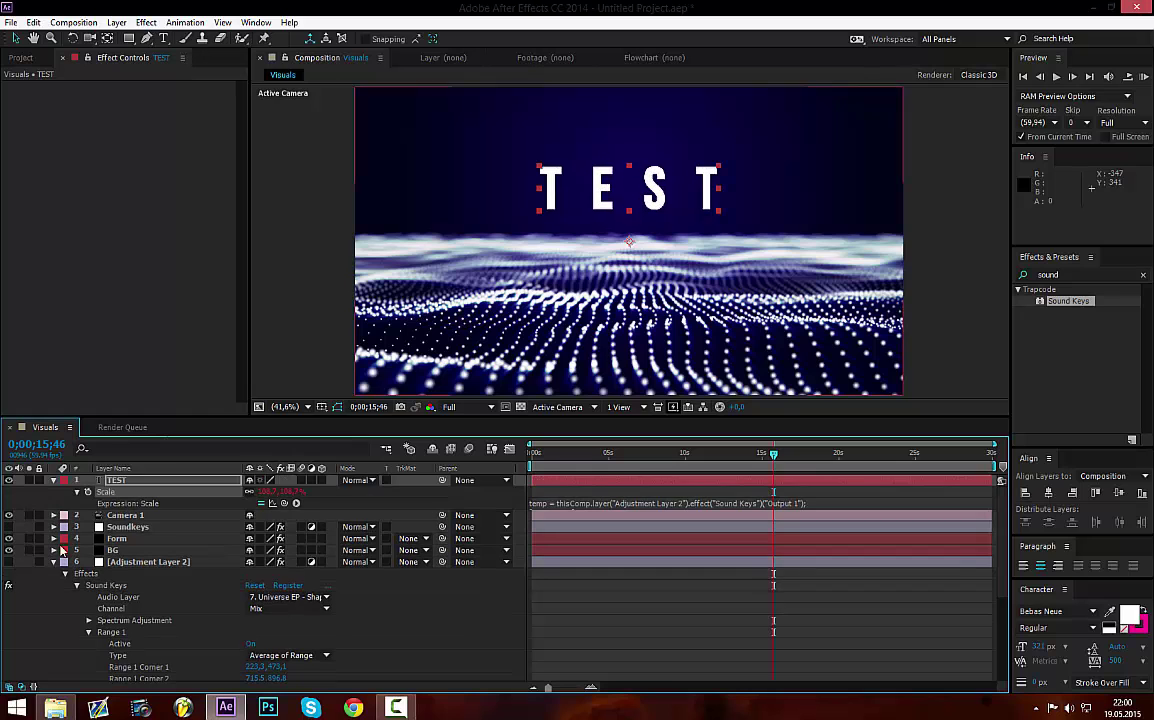
{"action": "left_click", "coordinate": [9, 538]}
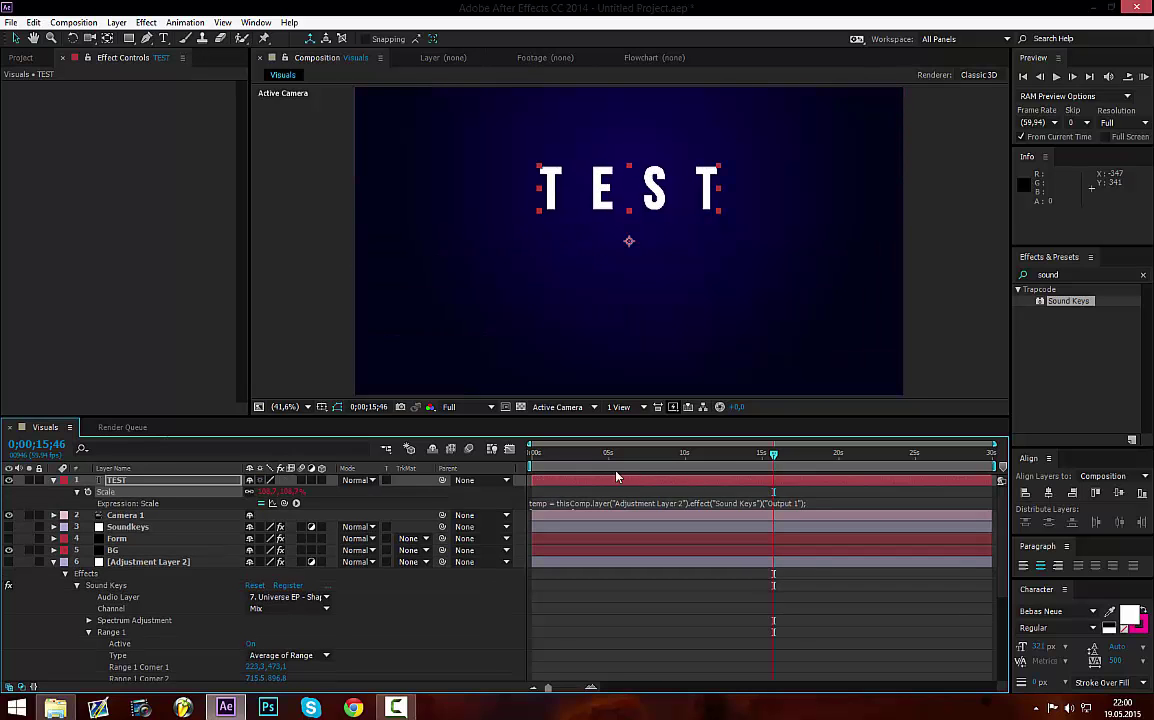
- Preview the TEST title pulsing to the music, then stop playback
{"action": "left_click_drag", "start_coordinate": [755, 453], "coordinate": [753, 454]}
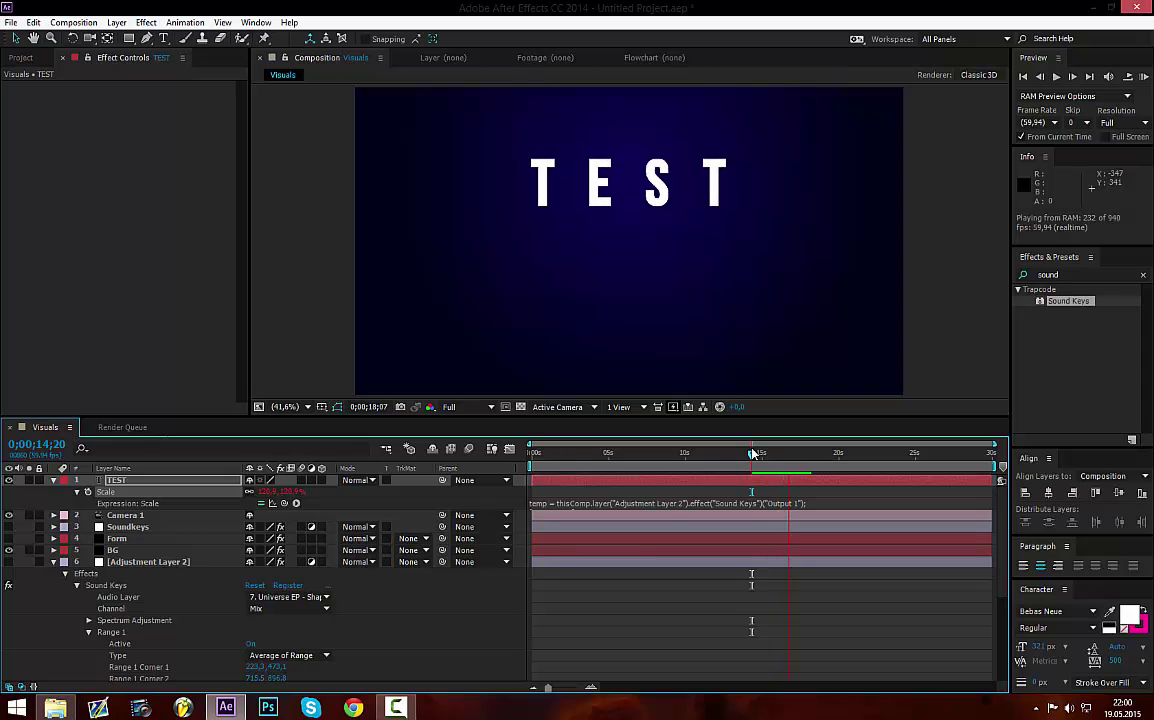
{"action": "key", "text": "space"}
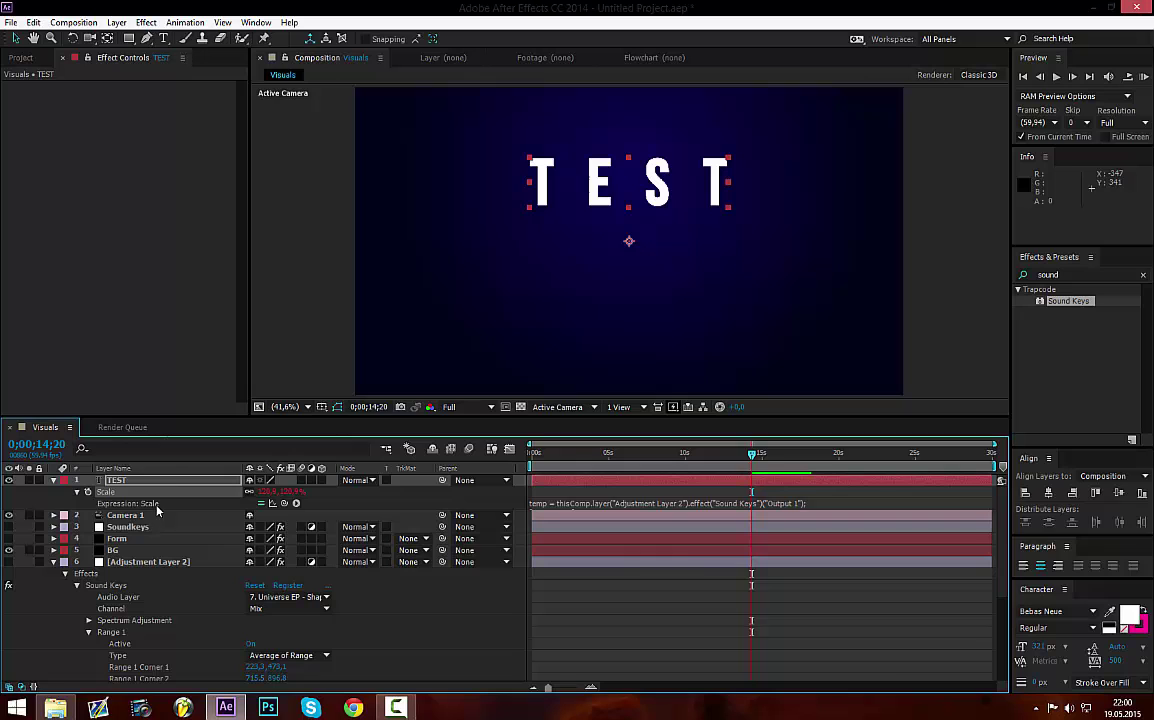
{"action": "left_click", "coordinate": [155, 410]}
- Delete the TEST and Adjustment Layer 2 layers and make the Form layer visible again
{"action": "left_click", "coordinate": [126, 483]}
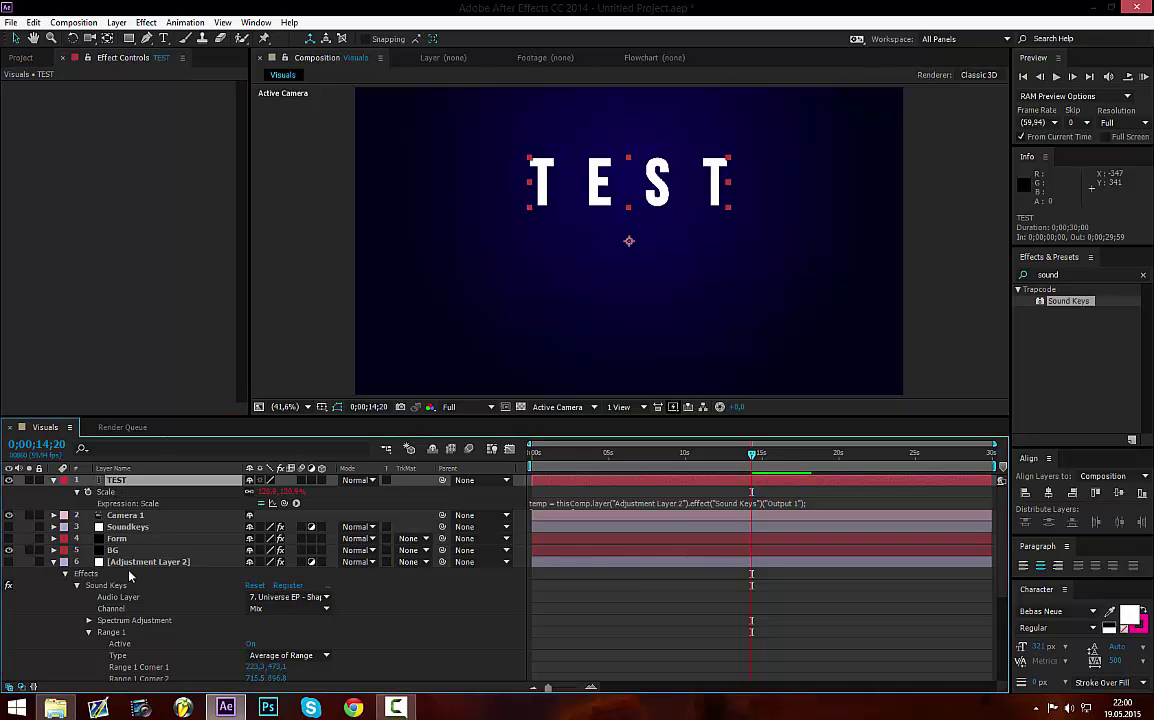
{"action": "key", "text": "Delete"}
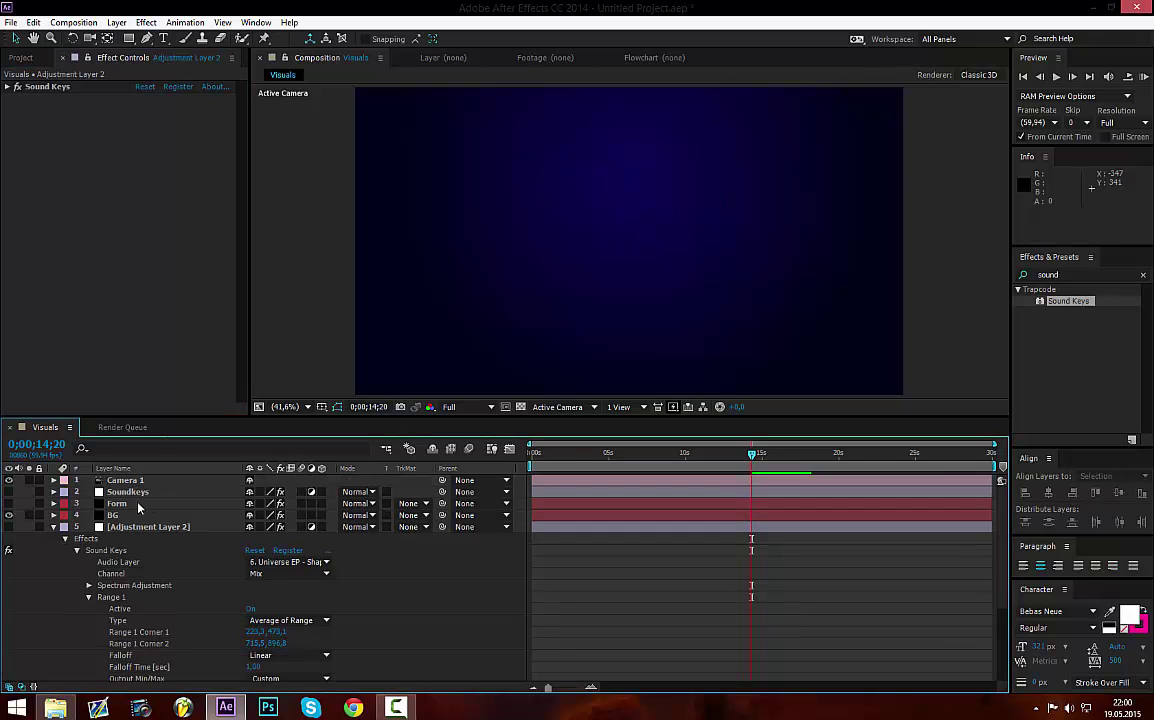
{"action": "left_click", "coordinate": [143, 526]}
{"action": "key", "text": "Delete"}
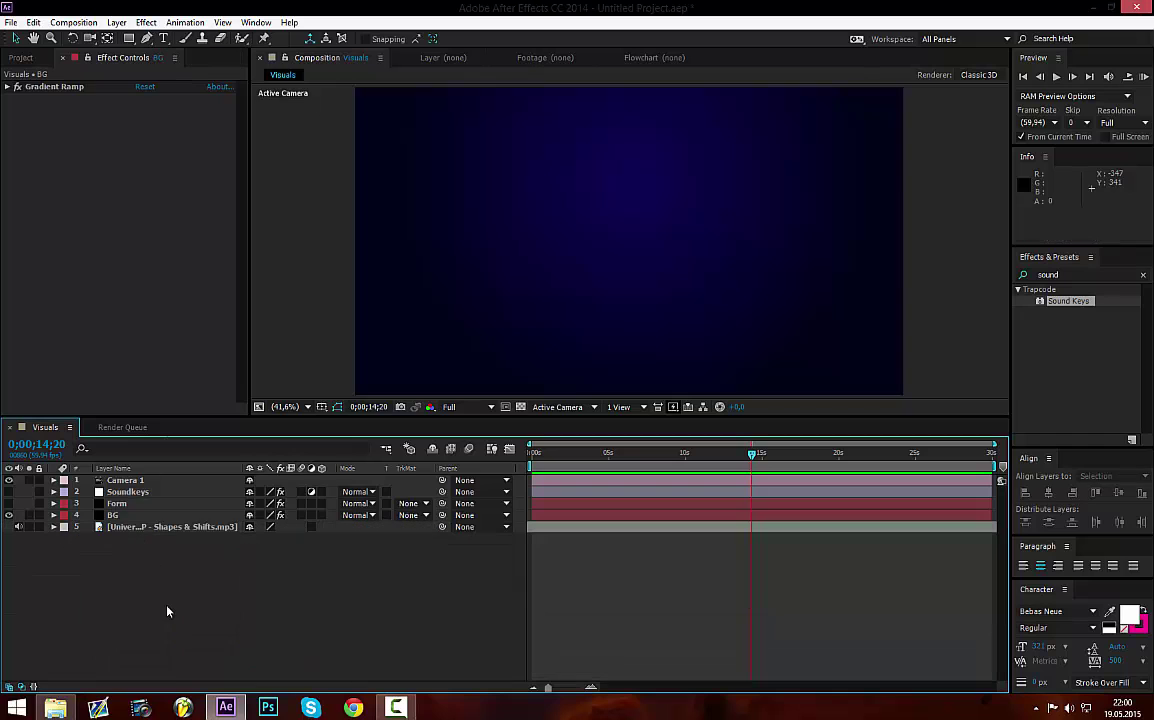
{"action": "left_click", "coordinate": [9, 503]}
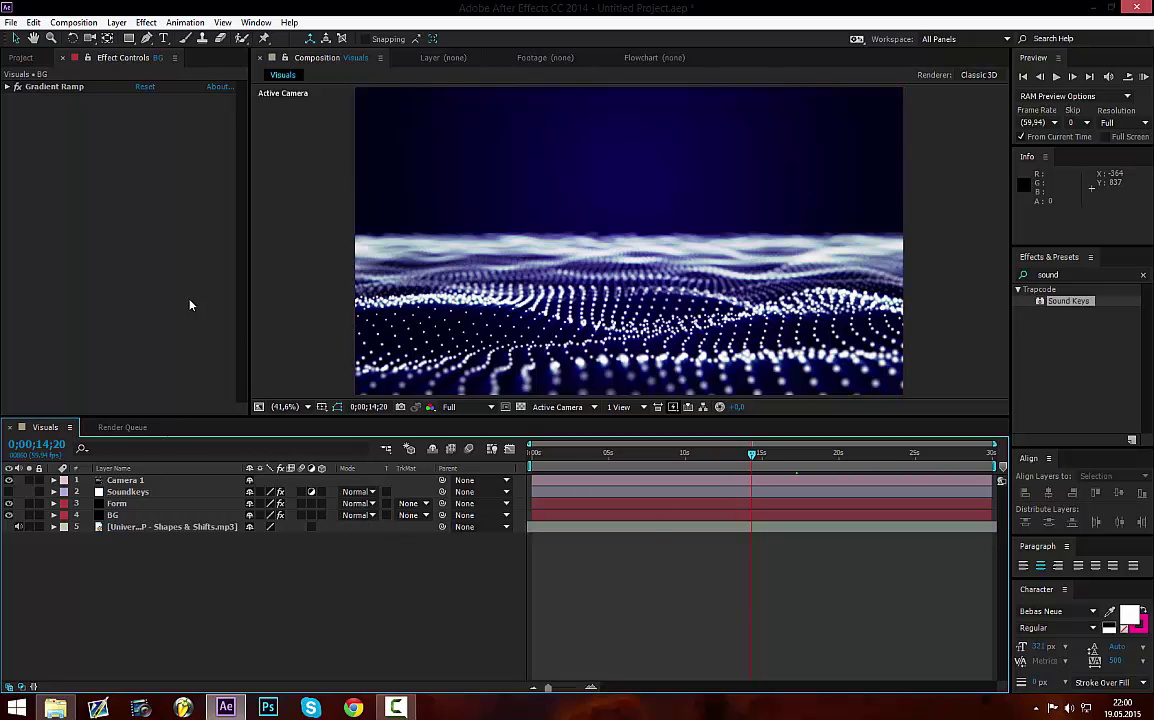
{"action": "right_click", "coordinate": [310, 470]}
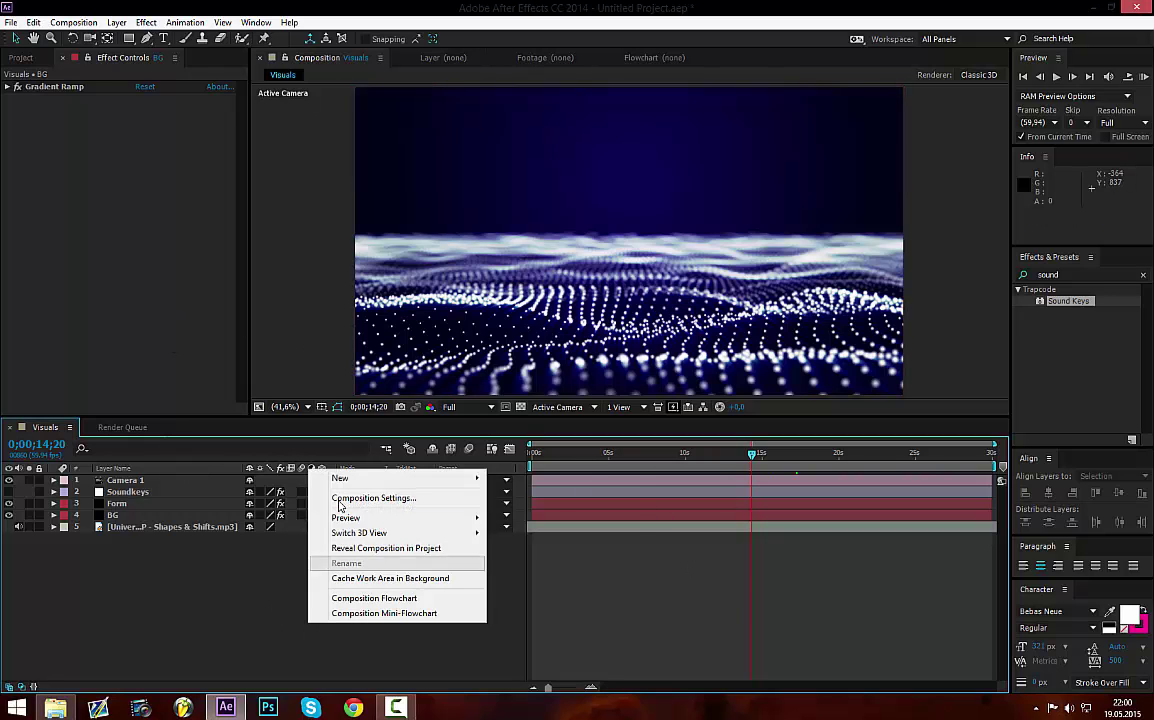
- Add Adjustment Layer 3, apply Magic Bullet Looks from a 'magic' search, and open its Looks editor
{"action": "mouse_move", "coordinate": [340, 478]}
{"action": "left_click", "coordinate": [577, 589]}
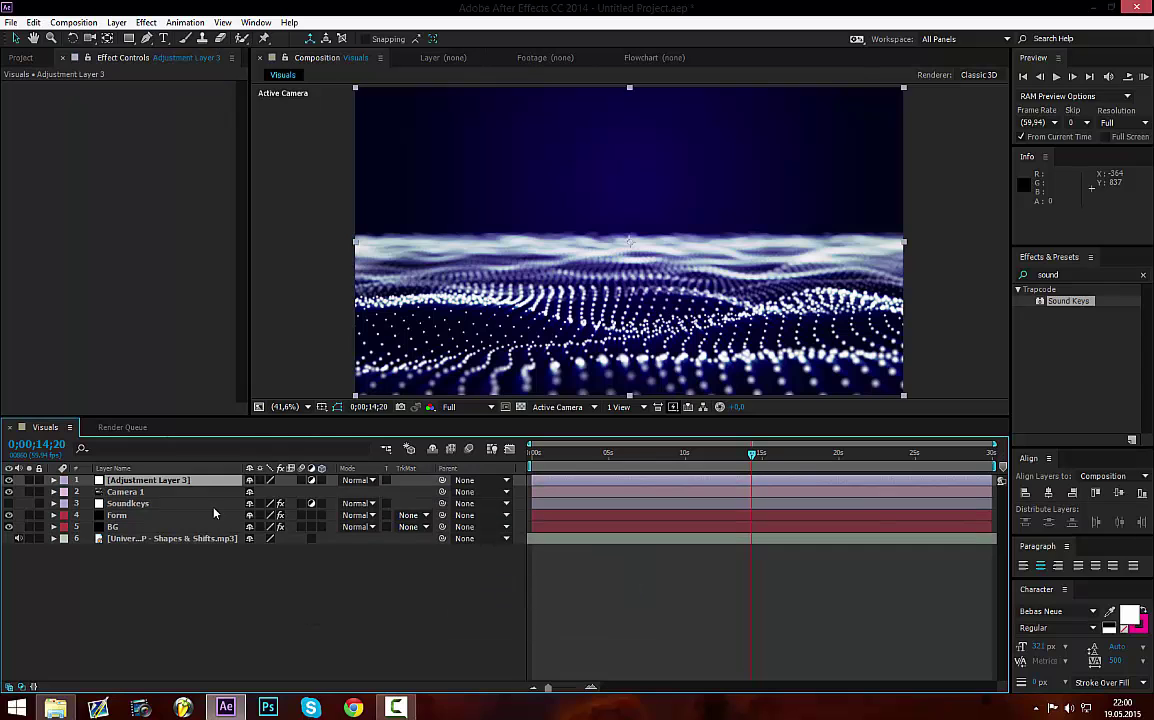
{"action": "left_click", "coordinate": [1024, 274]}
{"action": "type", "text": "magic"}
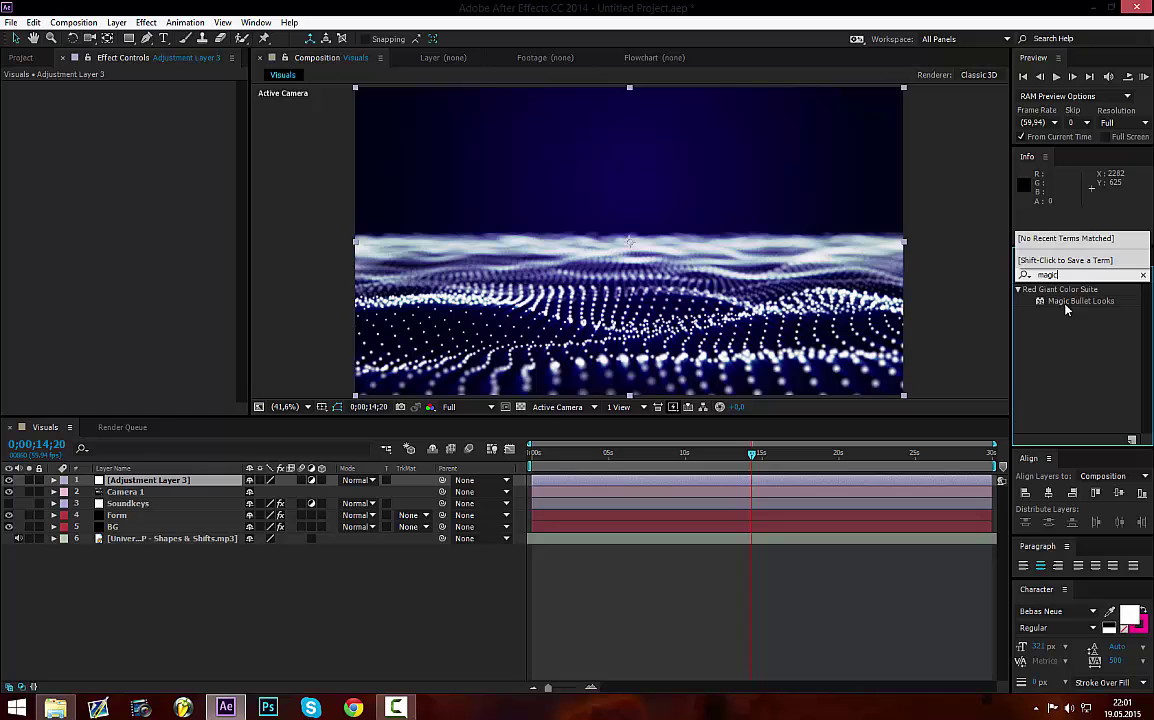
{"action": "left_click_drag", "start_coordinate": [60, 467], "coordinate": [140, 481]}
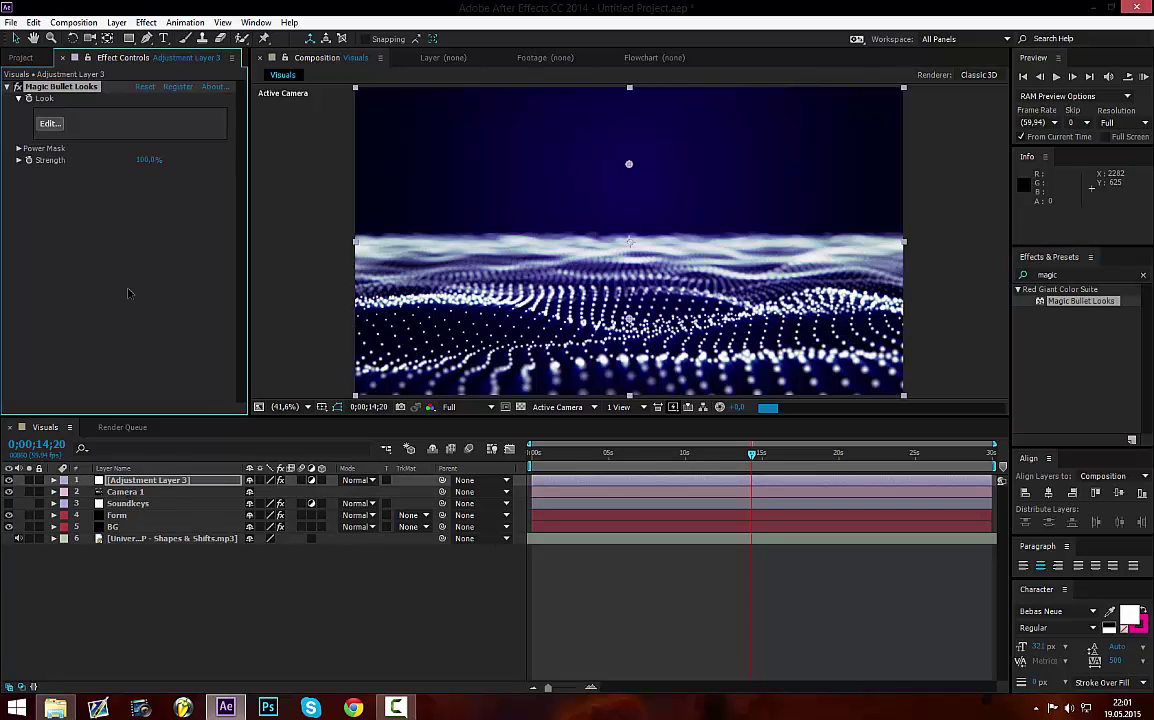
{"action": "left_click", "coordinate": [48, 123]}
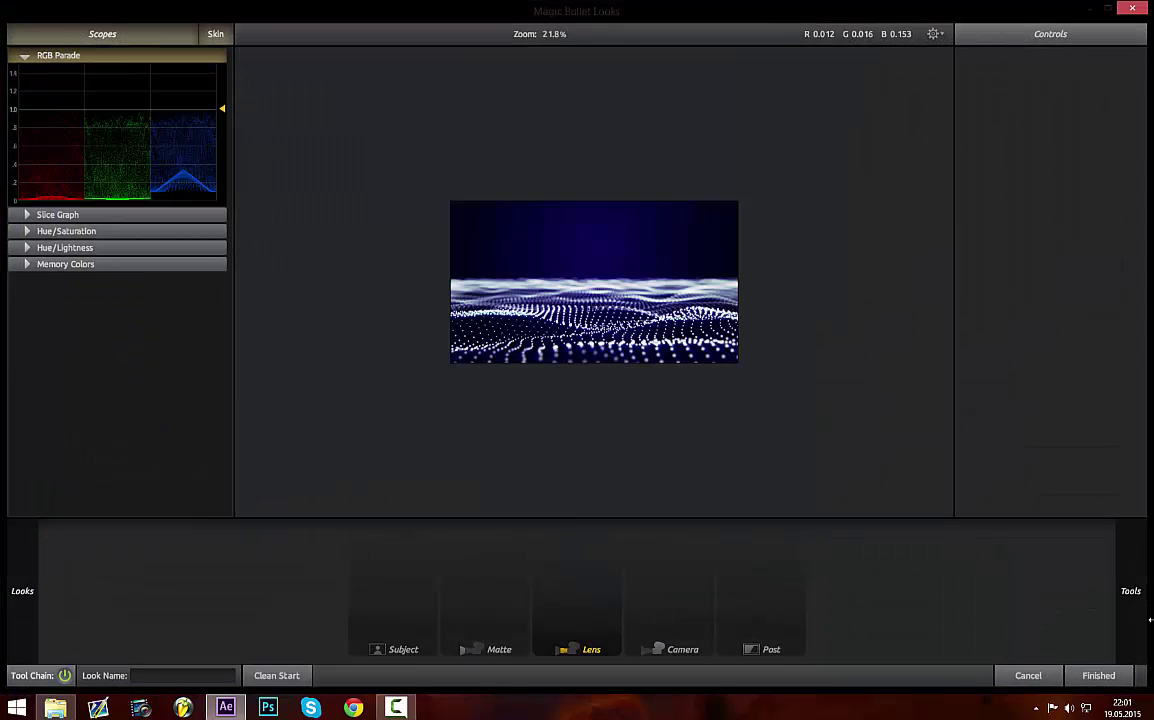
- Try the Days of Night look, discard it, and reopen Looks with an empty chain
{"action": "mouse_move", "coordinate": [1150, 620]}
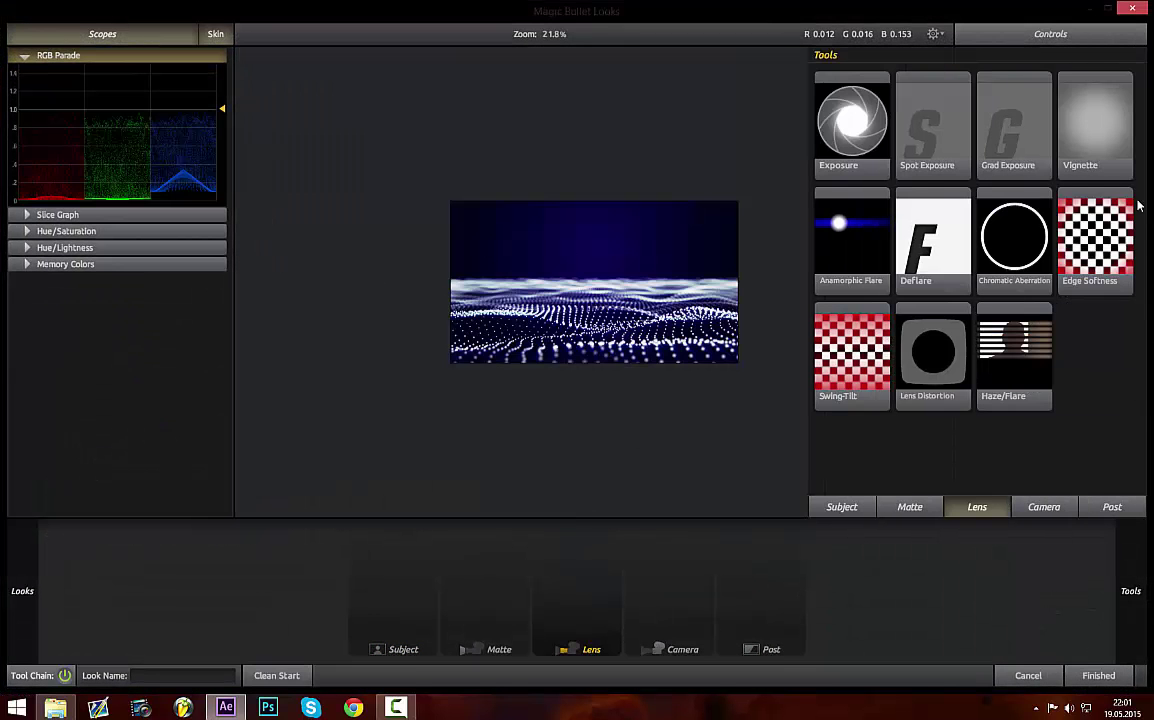
{"action": "mouse_move", "coordinate": [3, 565]}
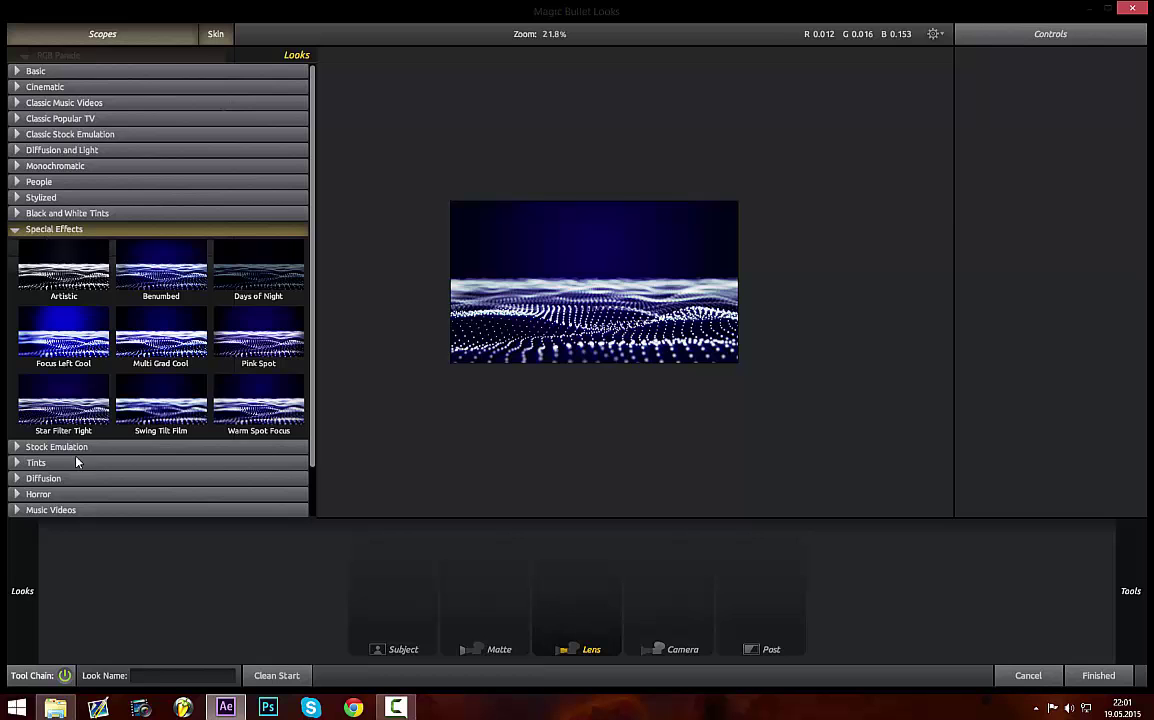
{"action": "left_click", "coordinate": [245, 250]}
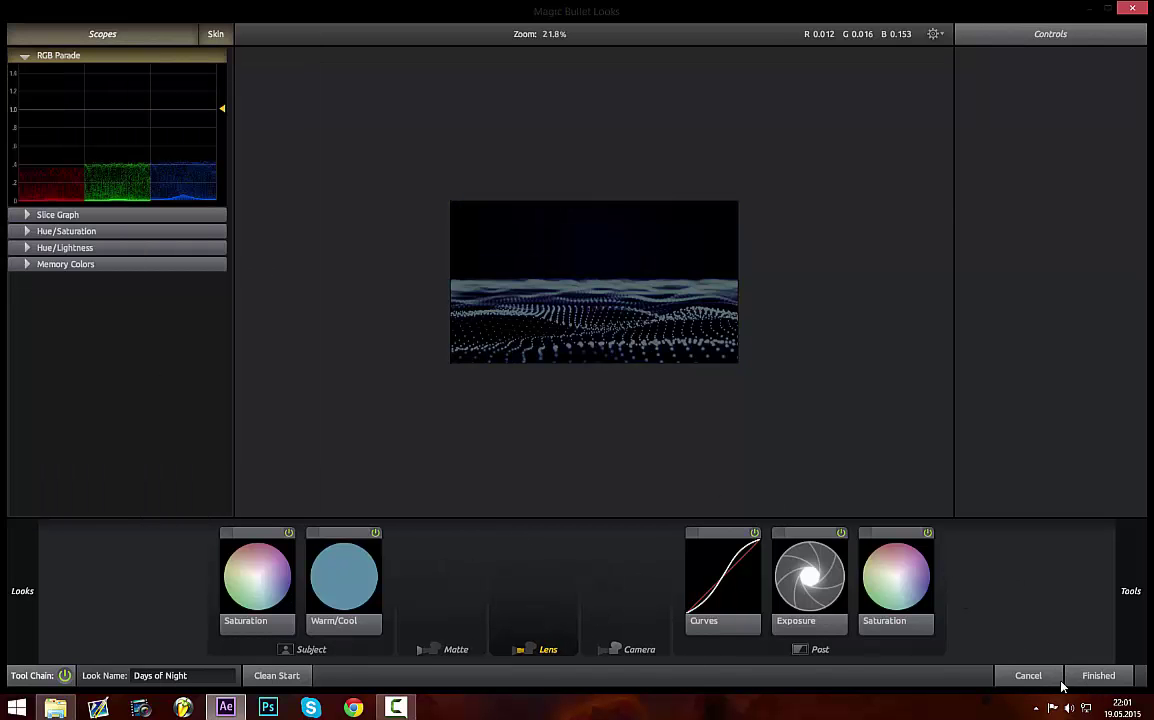
{"action": "left_click", "coordinate": [1028, 676]}
{"action": "left_click", "coordinate": [48, 118]}
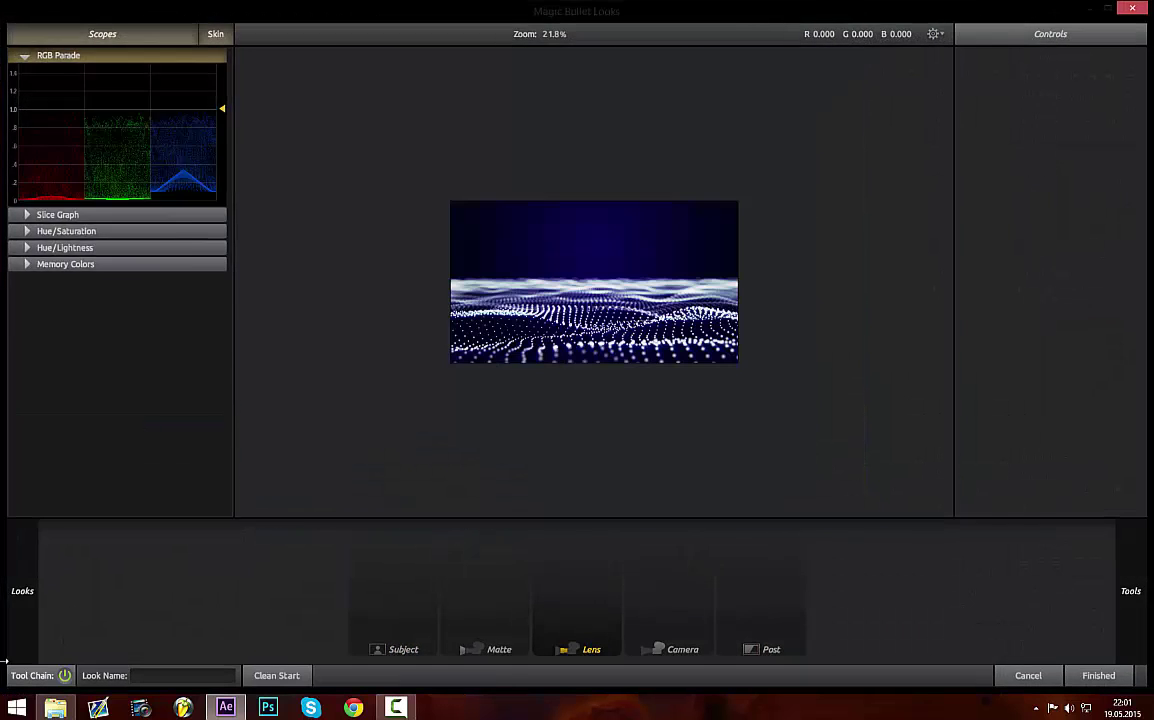
- Add a Vignette to the Lens stage and enlarge its circle around the image
{"action": "mouse_move", "coordinate": [4, 660]}
{"action": "mouse_move", "coordinate": [1131, 591]}
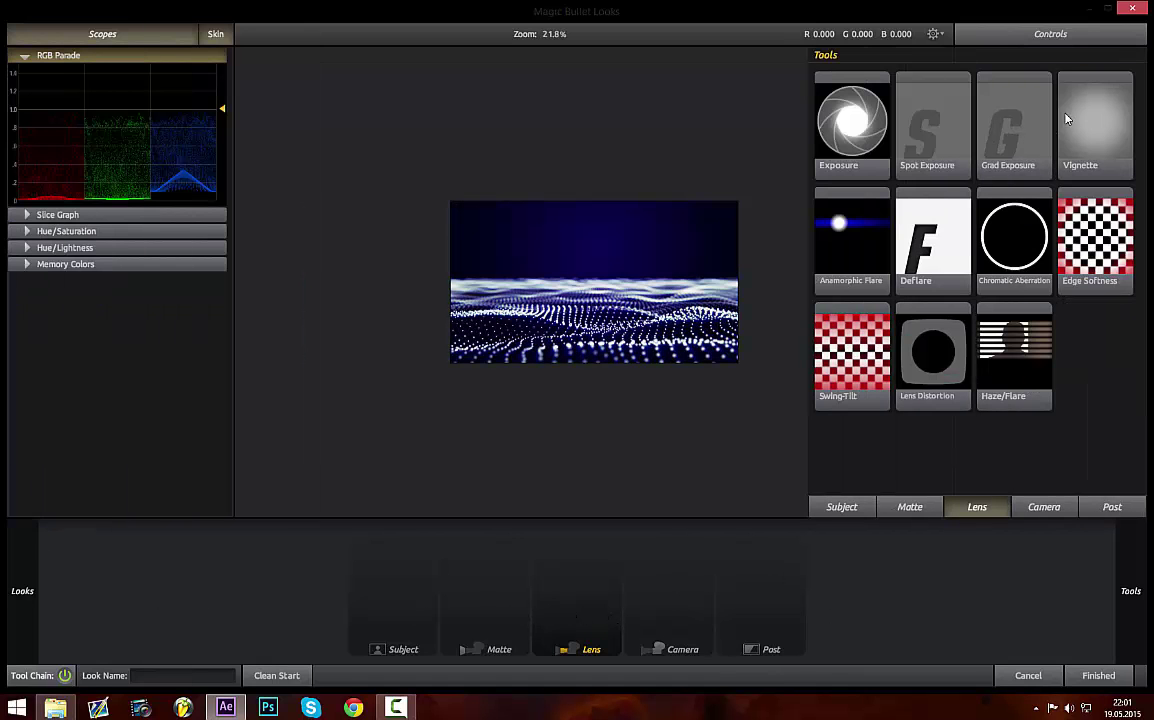
{"action": "left_click_drag", "start_coordinate": [1069, 116], "coordinate": [580, 575]}
{"action": "left_click_drag", "start_coordinate": [744, 206], "coordinate": [773, 183]}
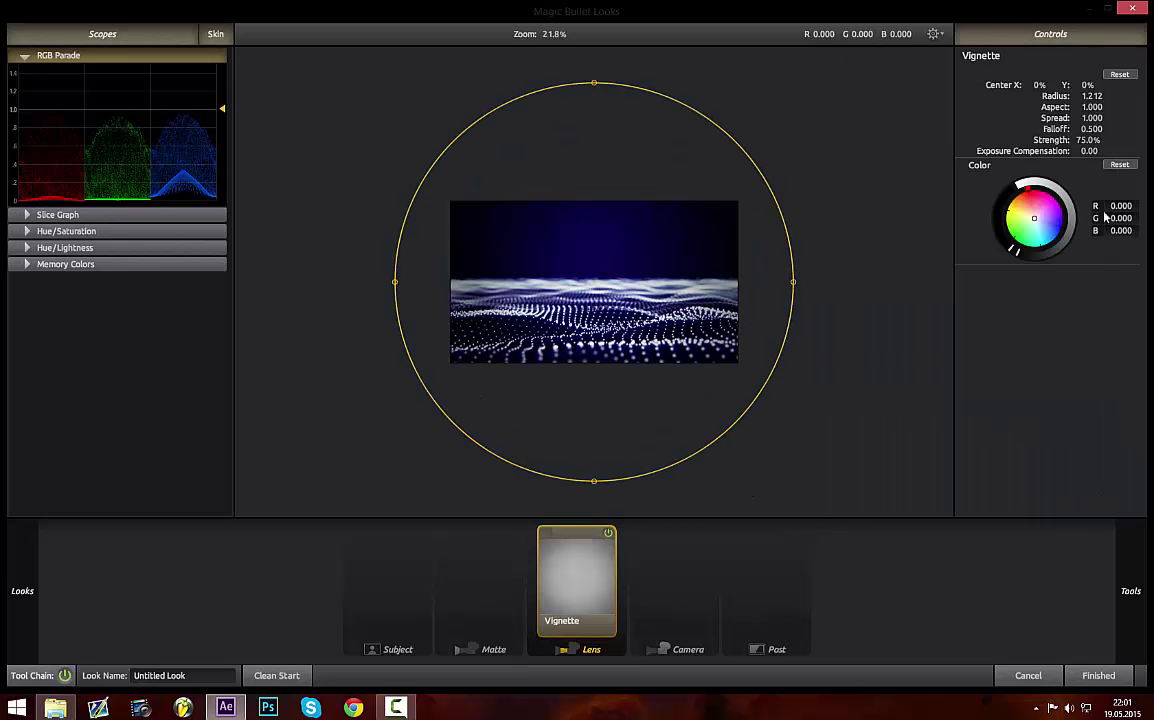
- Add Edge Softness beside the vignette, widening its sharp area and squashing it into a larger ellipse
{"action": "mouse_move", "coordinate": [1131, 591]}
{"action": "left_click_drag", "start_coordinate": [1095, 240], "coordinate": [648, 598]}
{"action": "left_click_drag", "start_coordinate": [664, 225], "coordinate": [608, 181]}
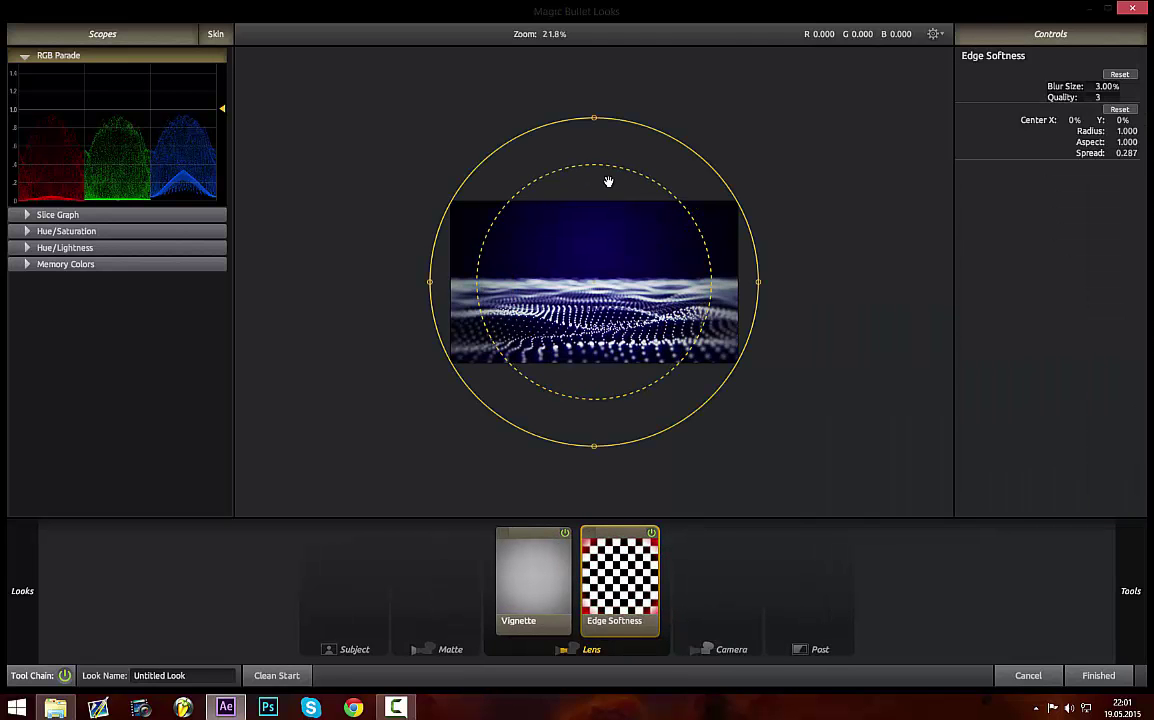
{"action": "left_click_drag", "start_coordinate": [594, 118], "coordinate": [594, 166]}
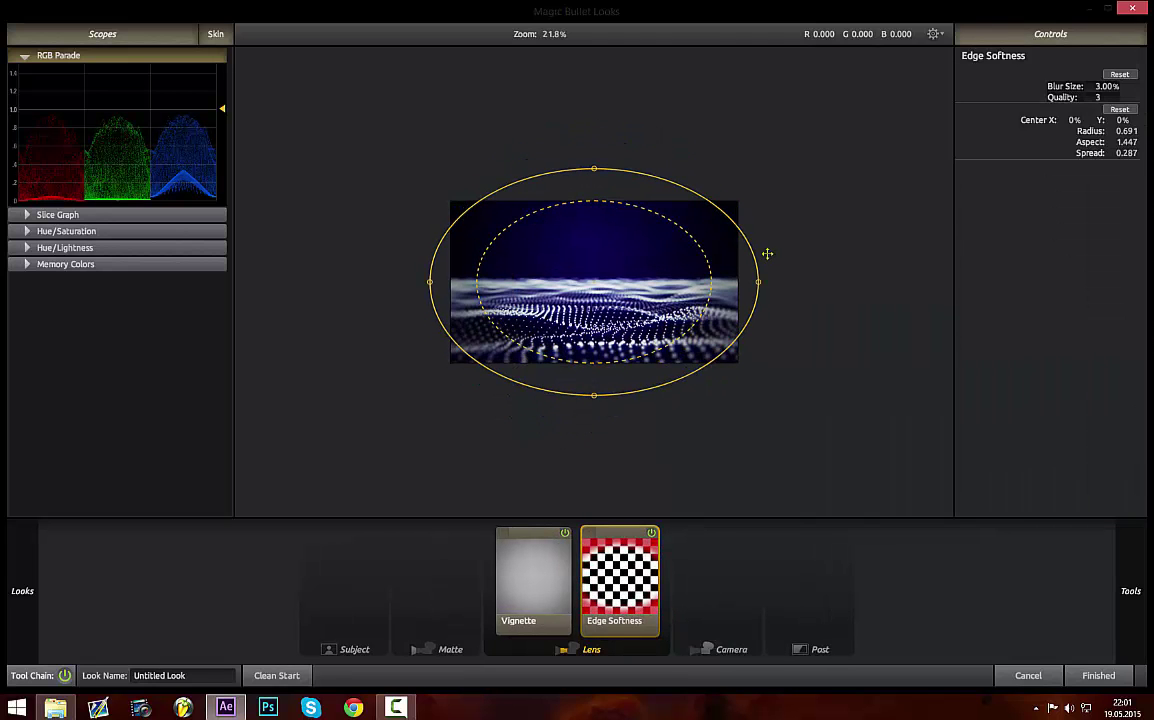
{"action": "left_click_drag", "start_coordinate": [765, 252], "coordinate": [773, 219]}
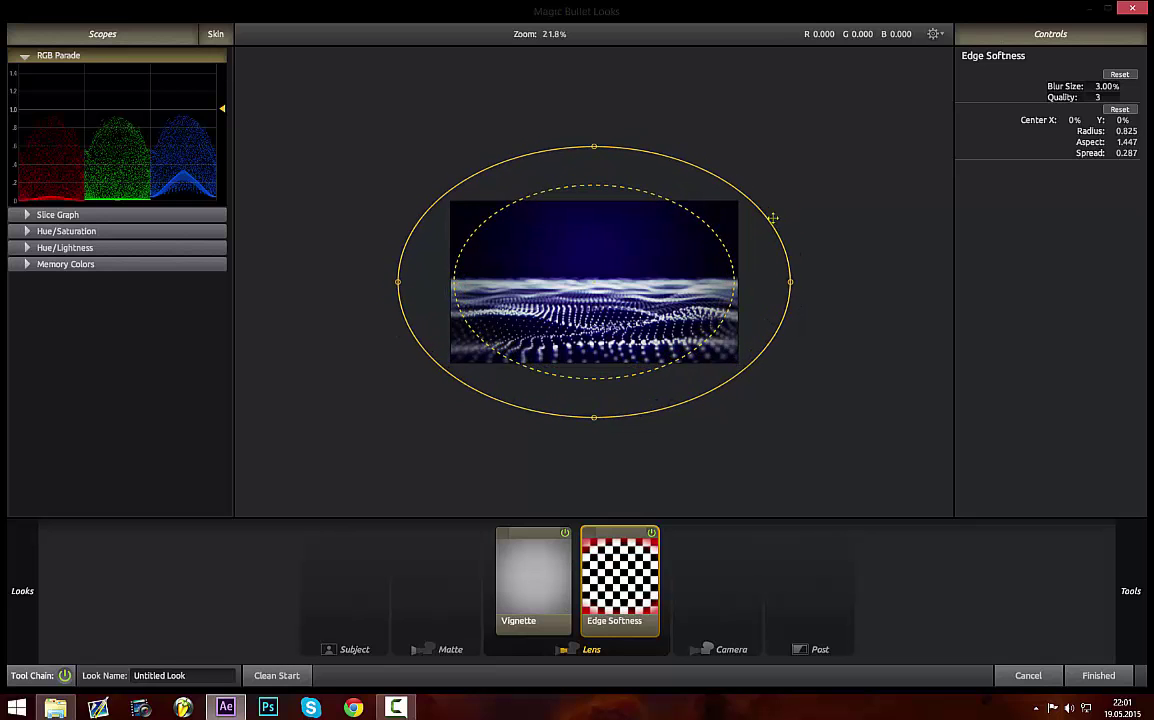
- Set the Edge Softness blur Quality to 5 and apply the finished look
{"action": "left_click", "coordinate": [1105, 99]}
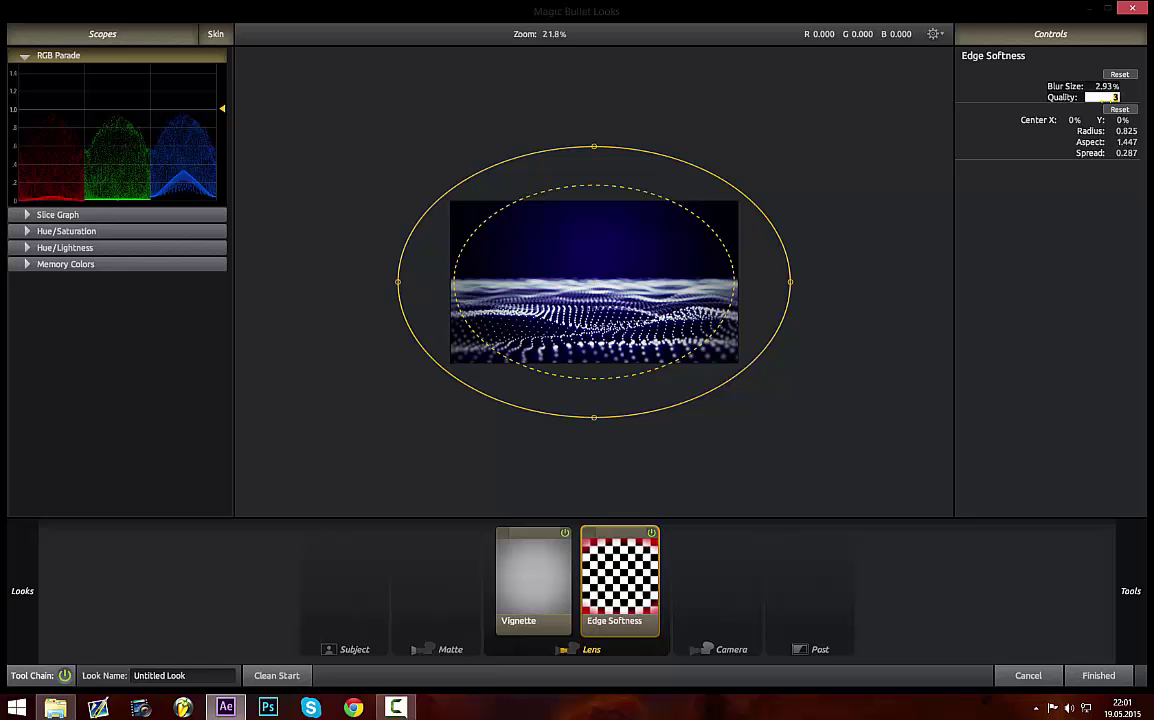
{"action": "type", "text": "5"}
{"action": "key", "text": "Return"}
{"action": "left_click", "coordinate": [1098, 676]}
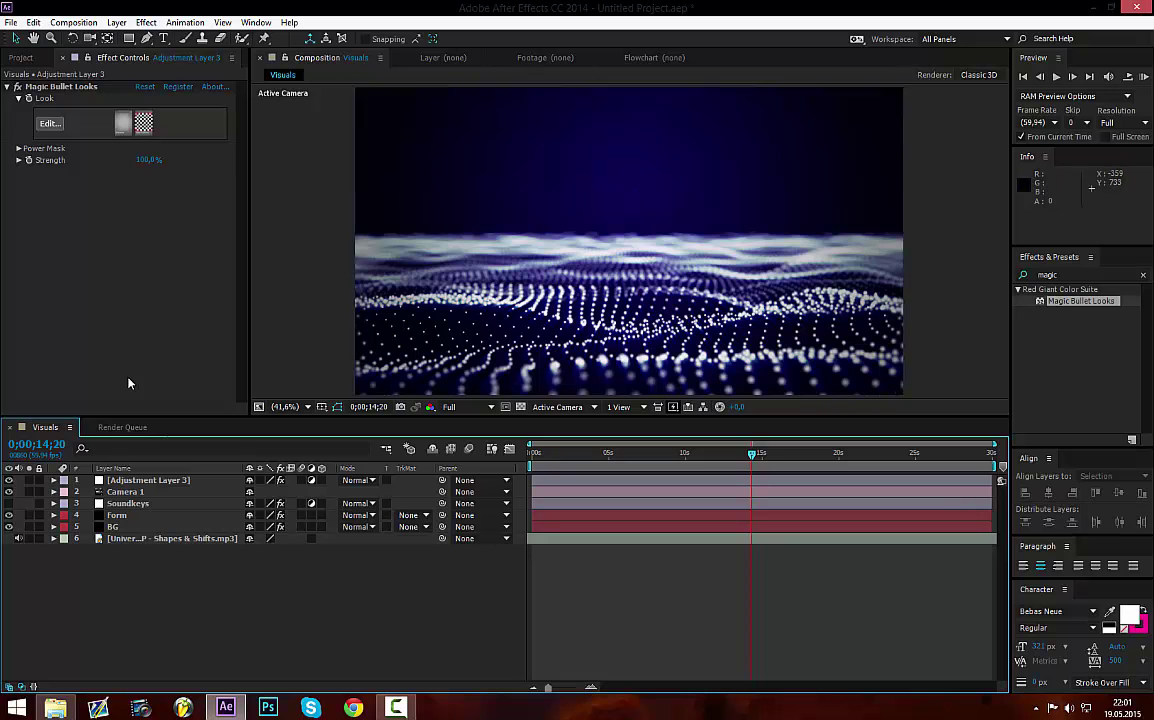
- Create a new solid layer named Particles
{"action": "right_click", "coordinate": [182, 642]}
{"action": "mouse_move", "coordinate": [260, 492]}
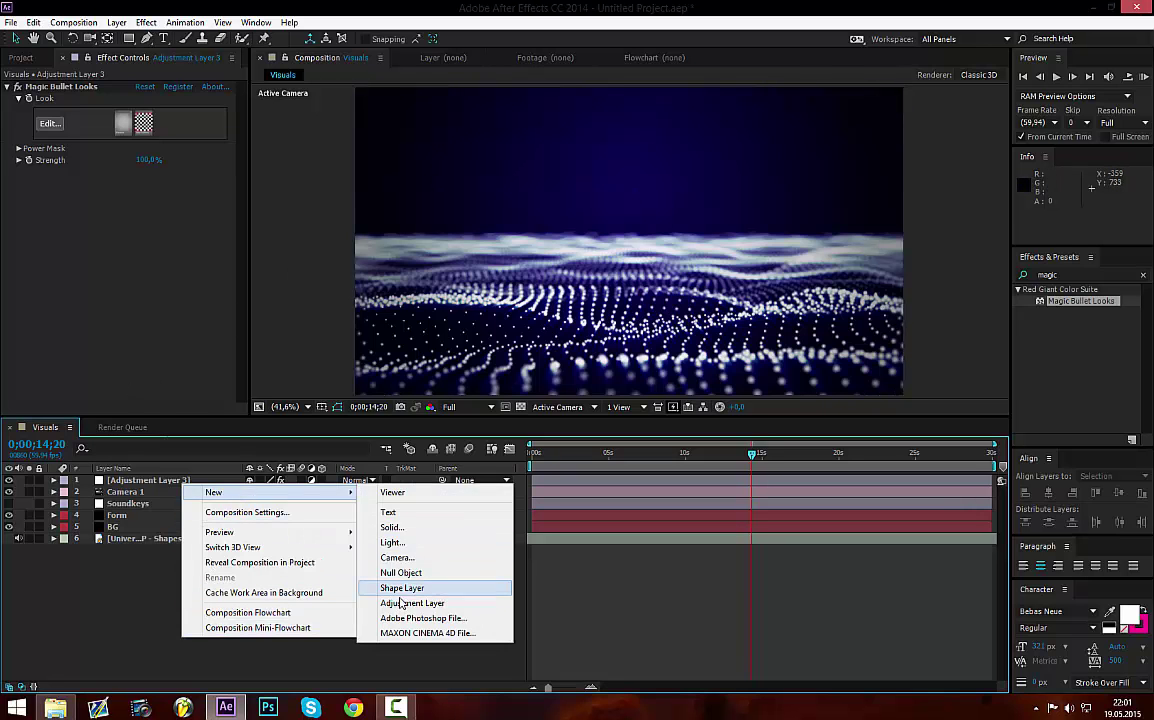
{"action": "left_click", "coordinate": [392, 527]}
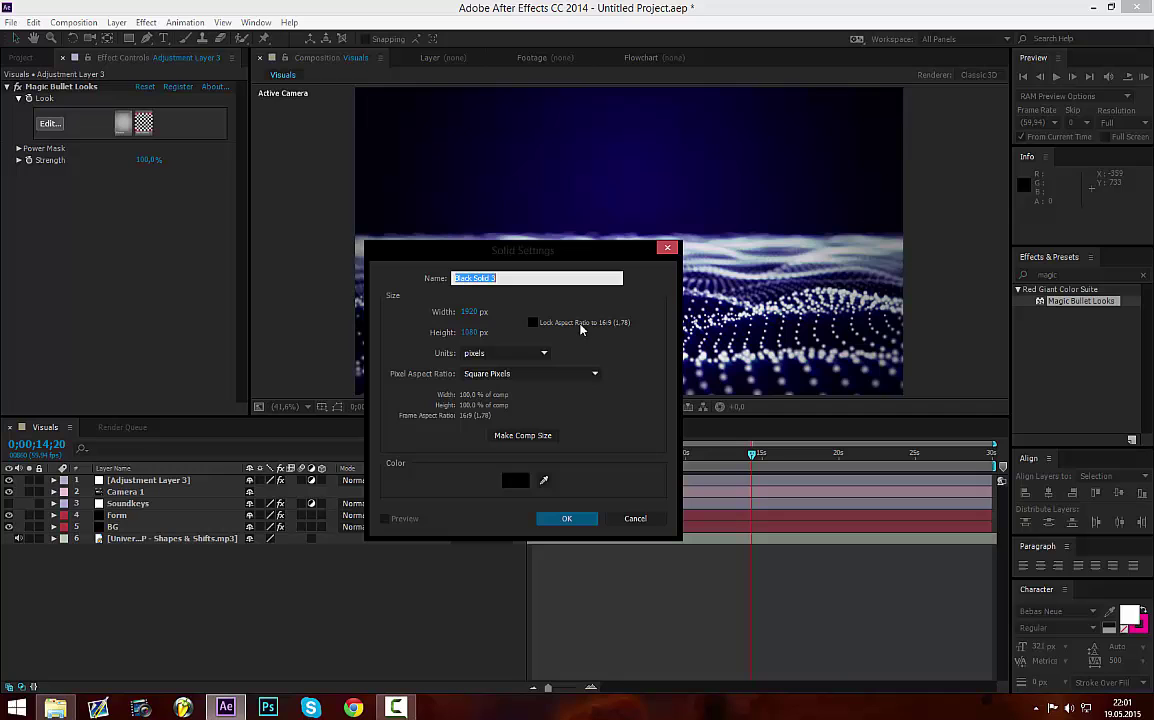
{"action": "type", "text": "Particles"}
{"action": "key", "text": "Return"}
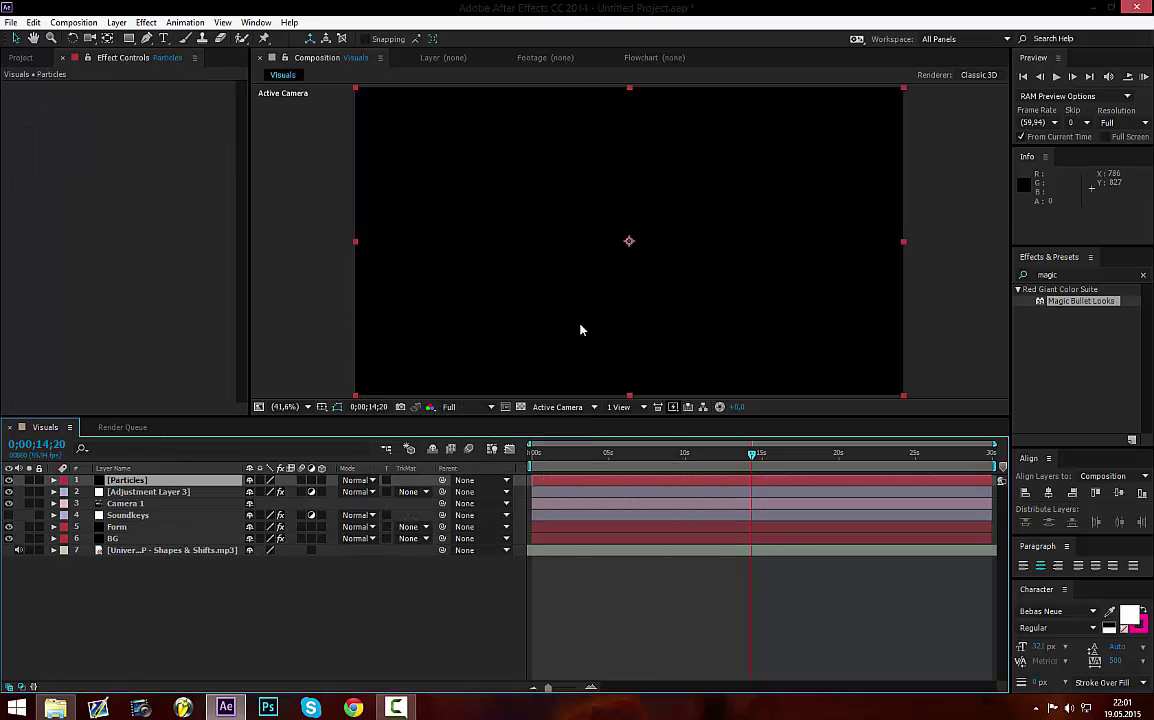
- Apply Trapcode Particular to the Particles layer and set its Emitter Type to Box, after briefly trying Grid
{"action": "type", "text": "particular"}
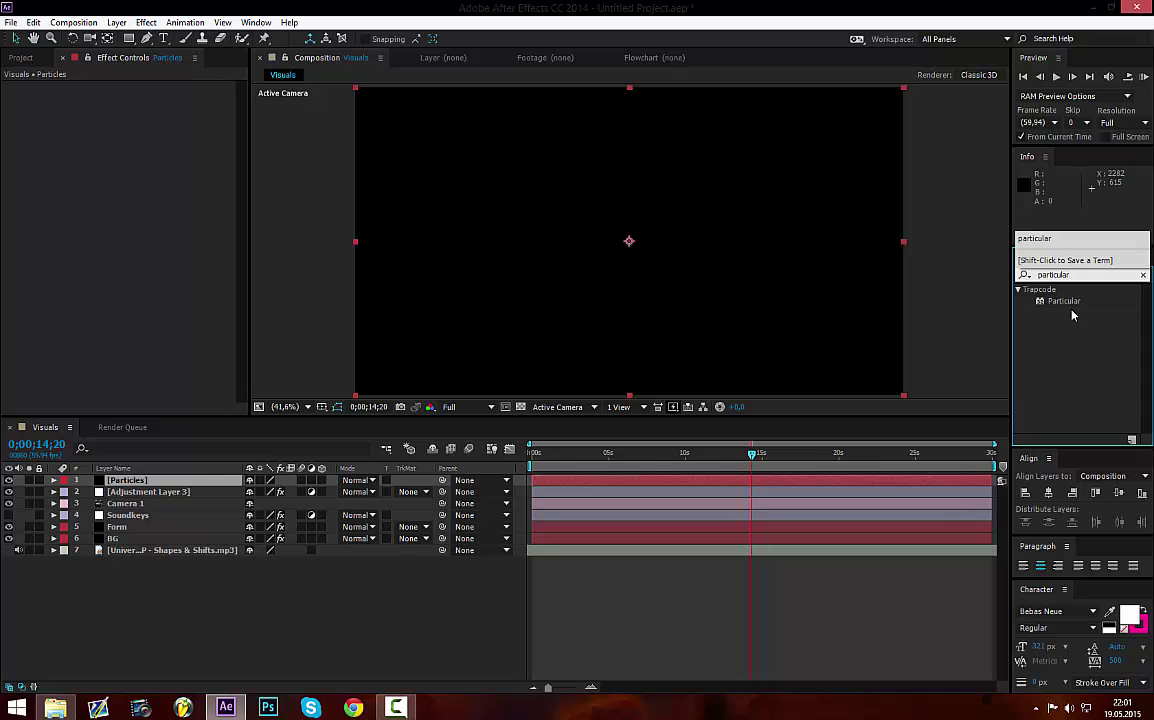
{"action": "left_click_drag", "start_coordinate": [1064, 301], "coordinate": [170, 481]}
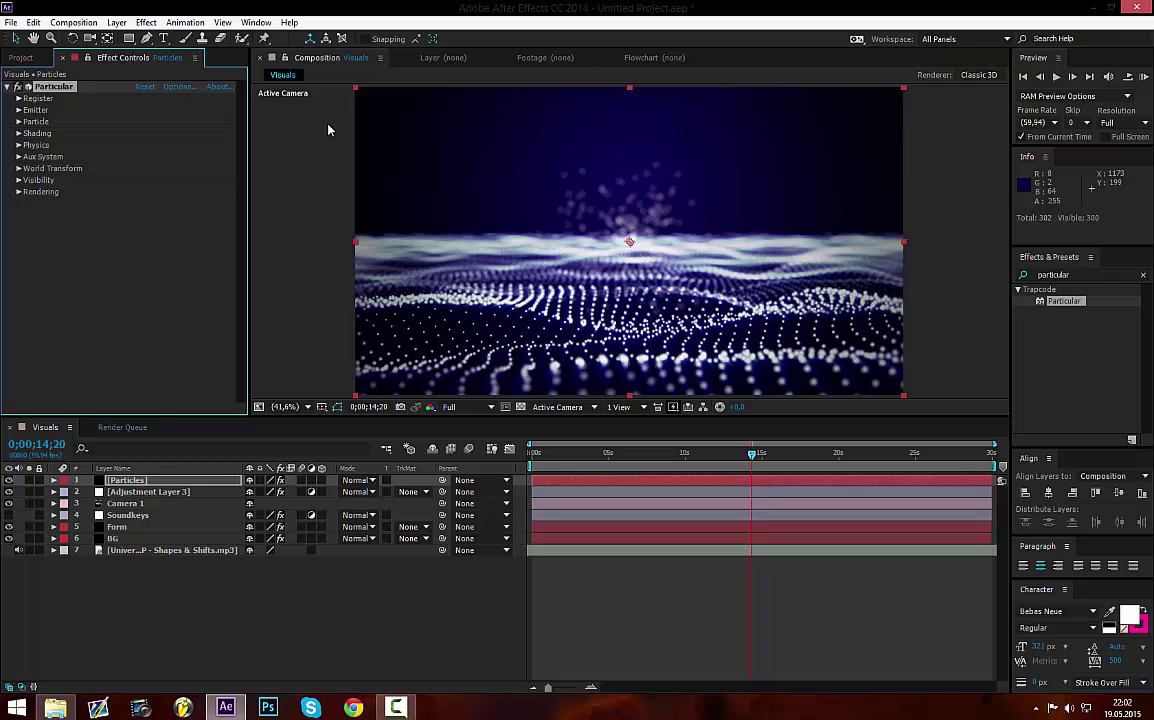
{"action": "left_click", "coordinate": [17, 109]}
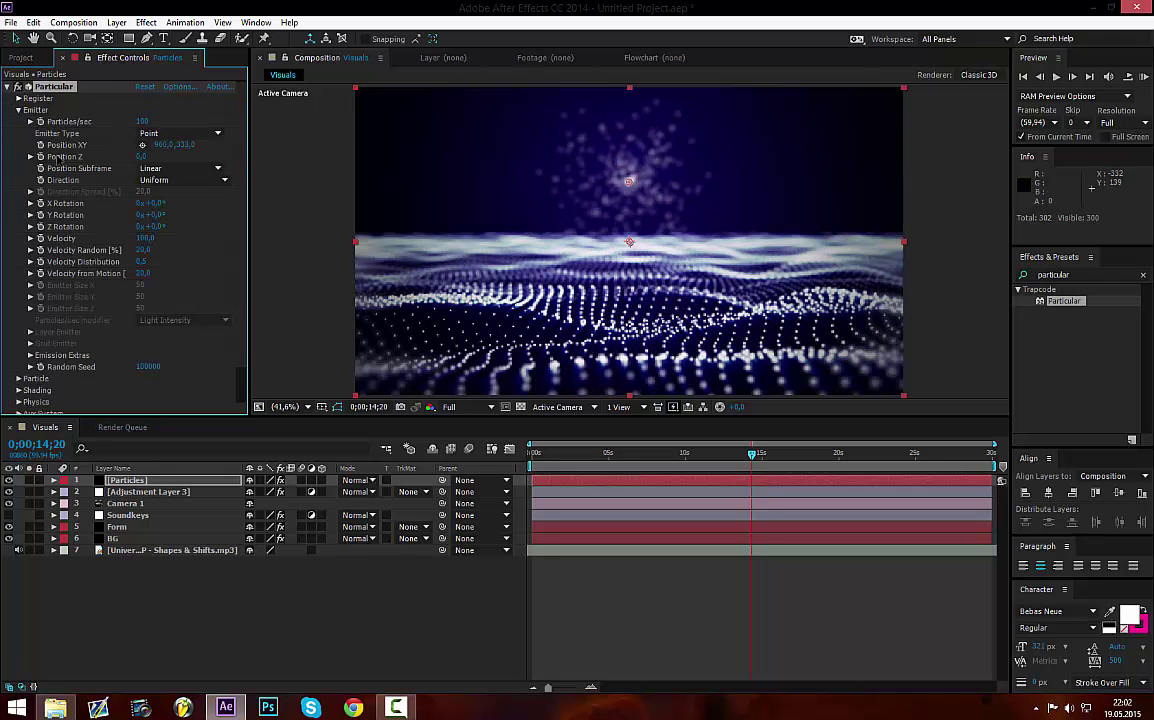
{"action": "left_click", "coordinate": [160, 135]}
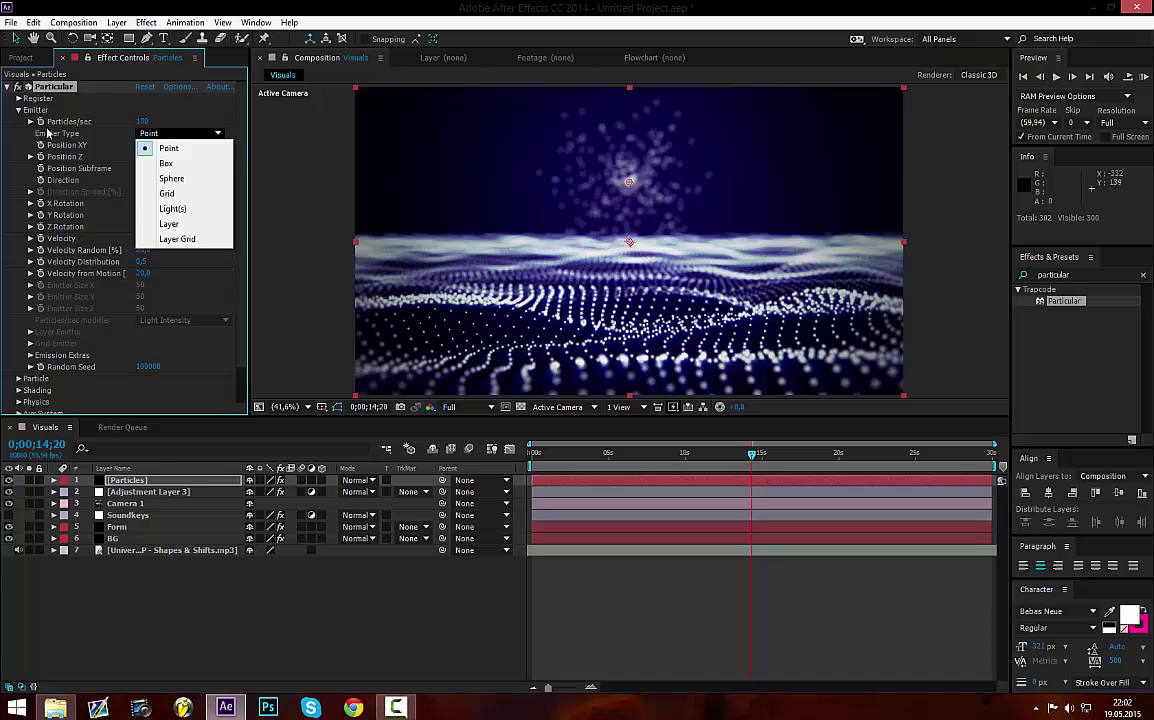
{"action": "left_click", "coordinate": [166, 163]}
{"action": "left_click", "coordinate": [178, 133]}
{"action": "left_click", "coordinate": [167, 193]}
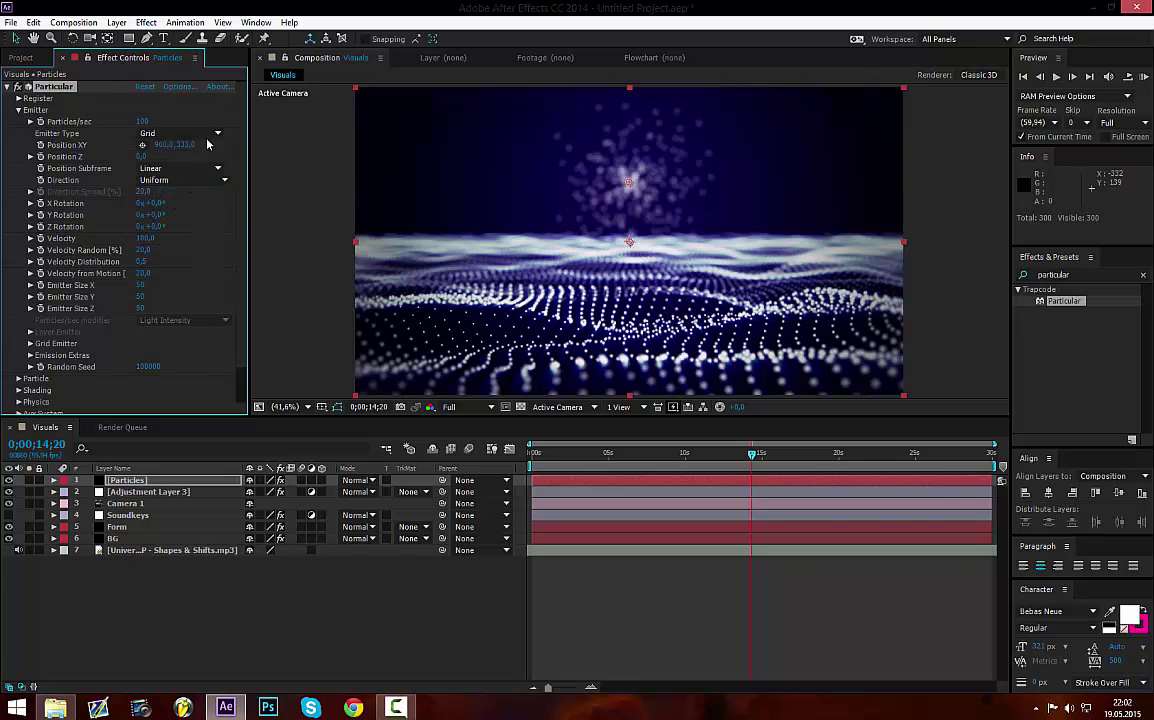
{"action": "left_click", "coordinate": [180, 133]}
{"action": "left_click", "coordinate": [180, 164]}
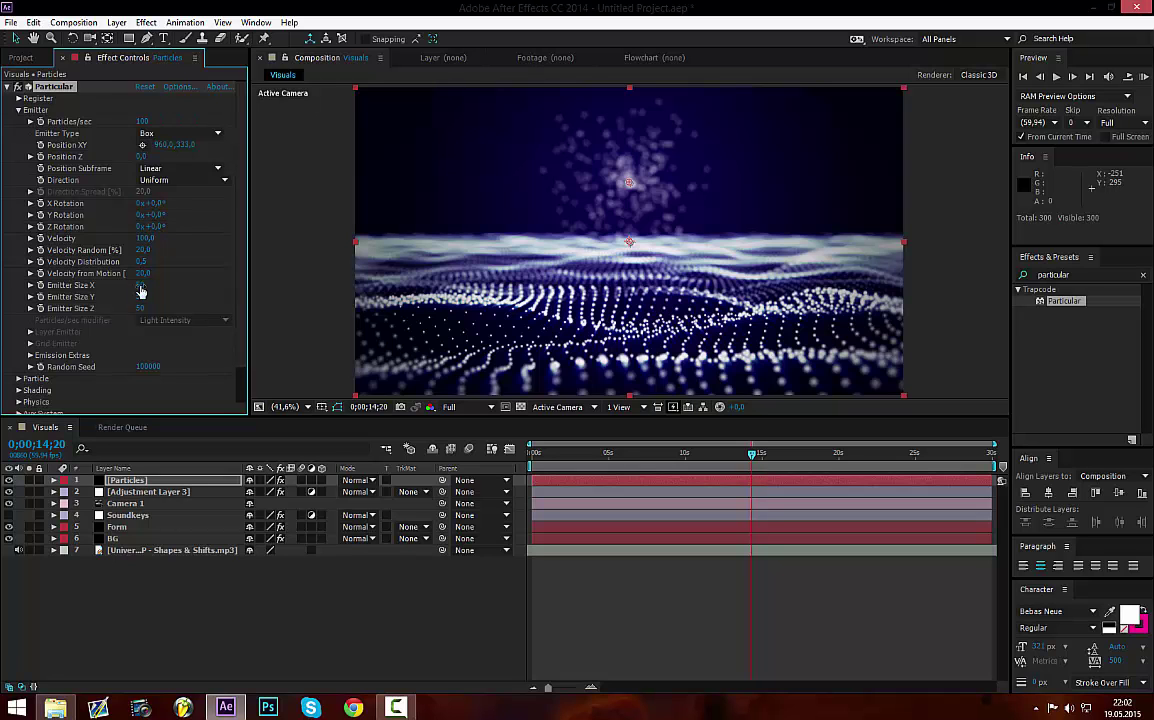
- Stretch the box emitter to Emitter Size X 1410, hide the Form wave, and preview the particles
{"action": "left_click_drag", "start_coordinate": [141, 290], "coordinate": [136, 288]}
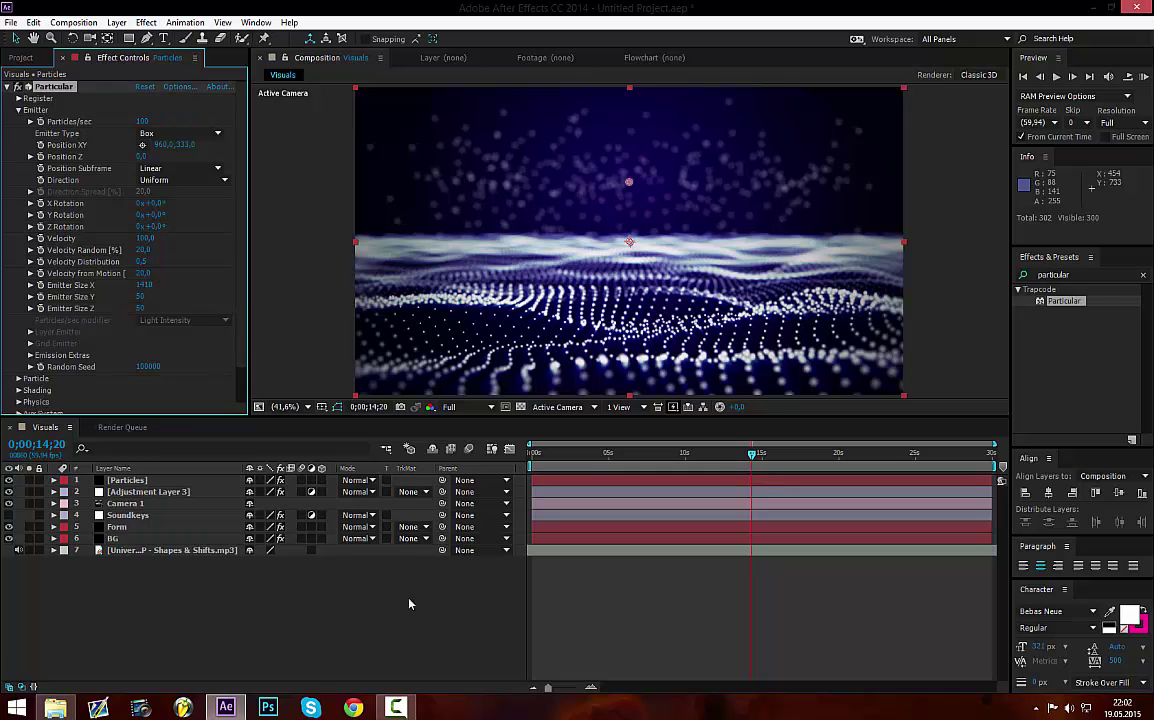
{"action": "left_click", "coordinate": [409, 604]}
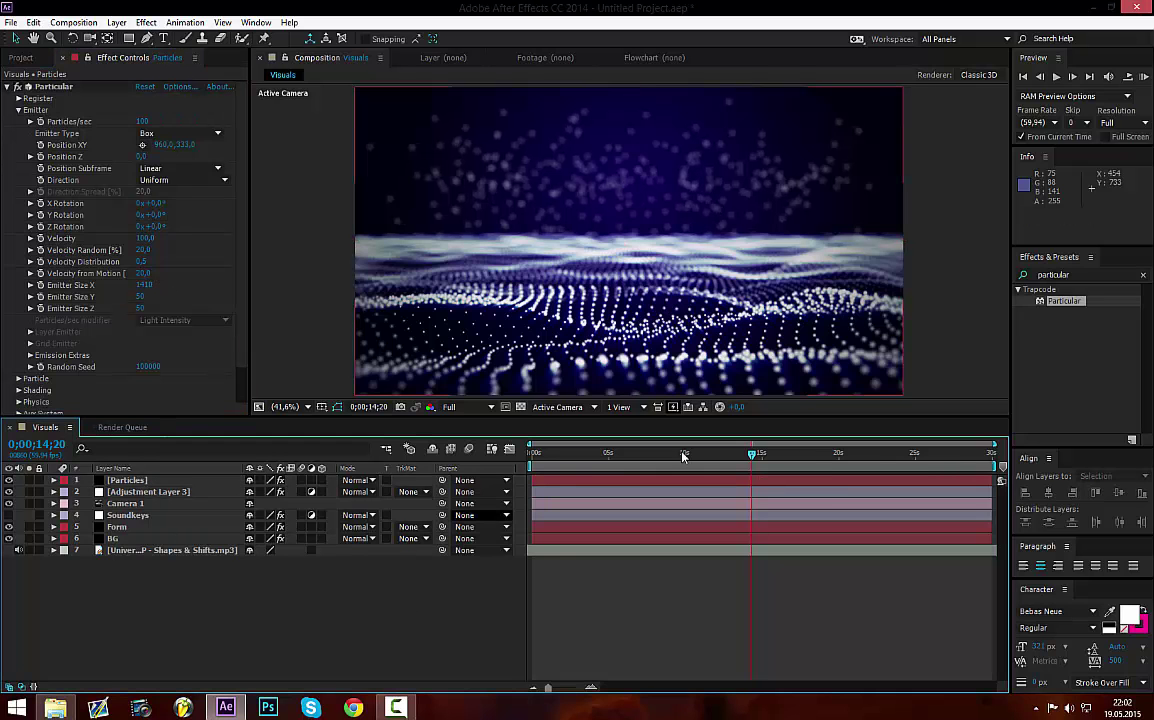
{"action": "left_click", "coordinate": [9, 527]}
{"action": "key", "text": "space"}
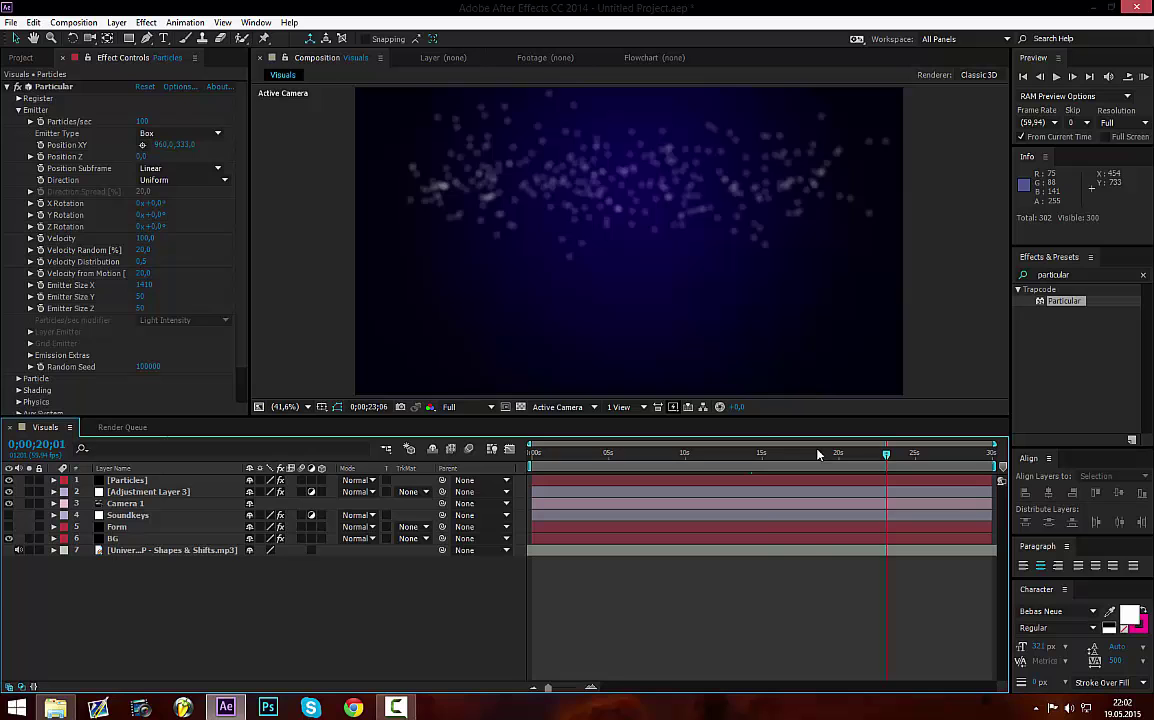
{"action": "left_click", "coordinate": [705, 453]}
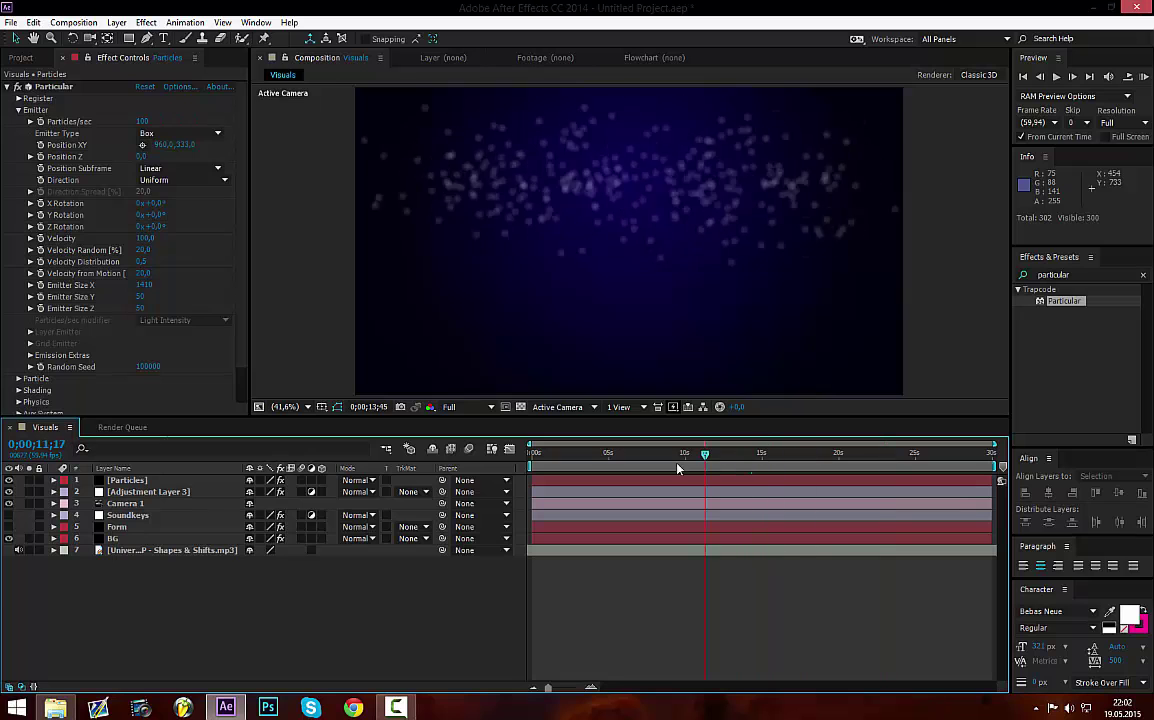
- Add an expression to Particular's Physics Time Factor
{"action": "left_click", "coordinate": [18, 110]}
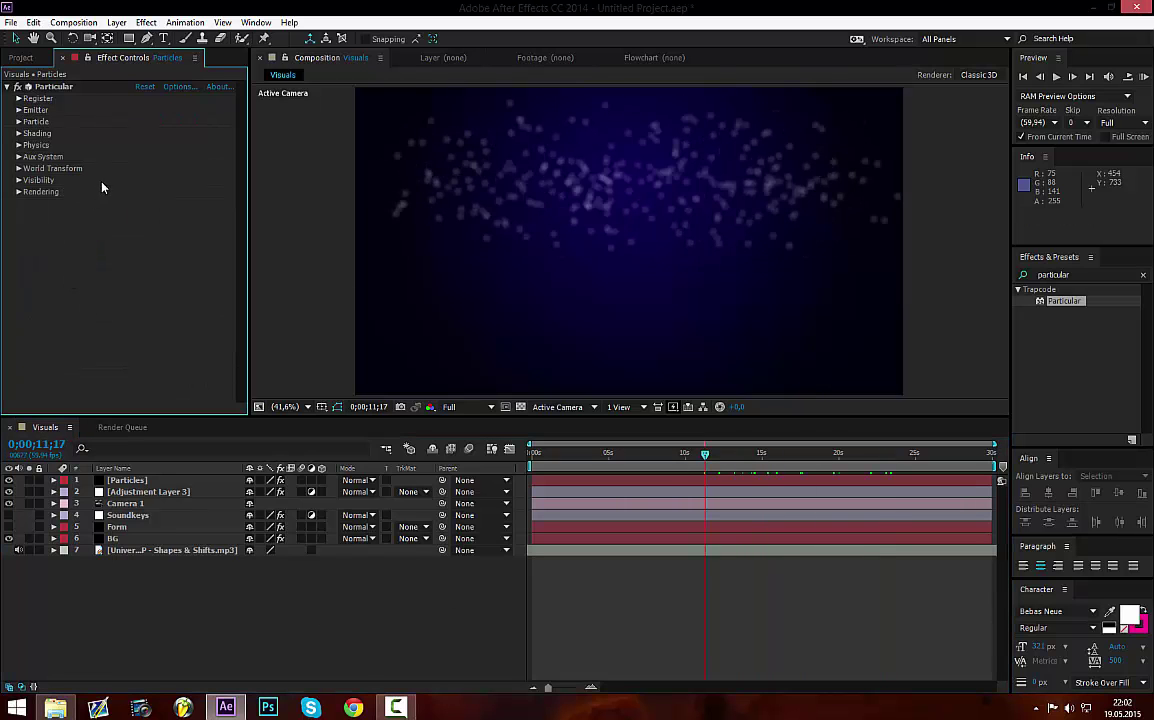
{"action": "left_click", "coordinate": [18, 145]}
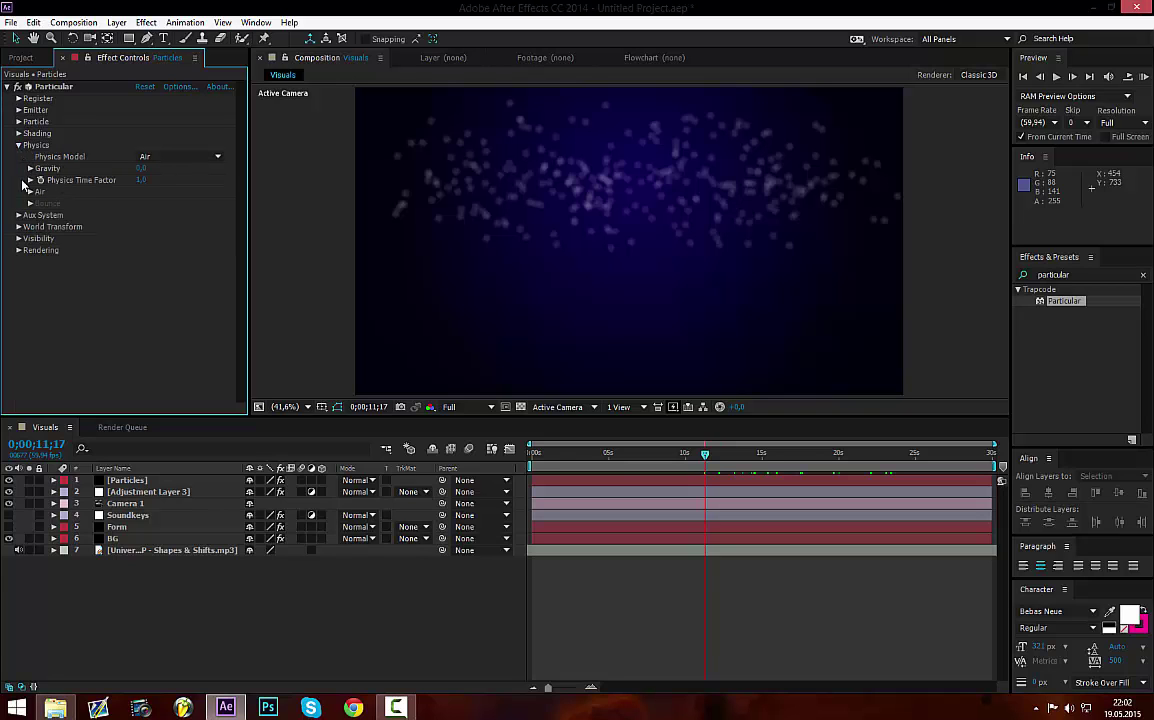
{"action": "left_click", "coordinate": [40, 180], "text": "alt"}
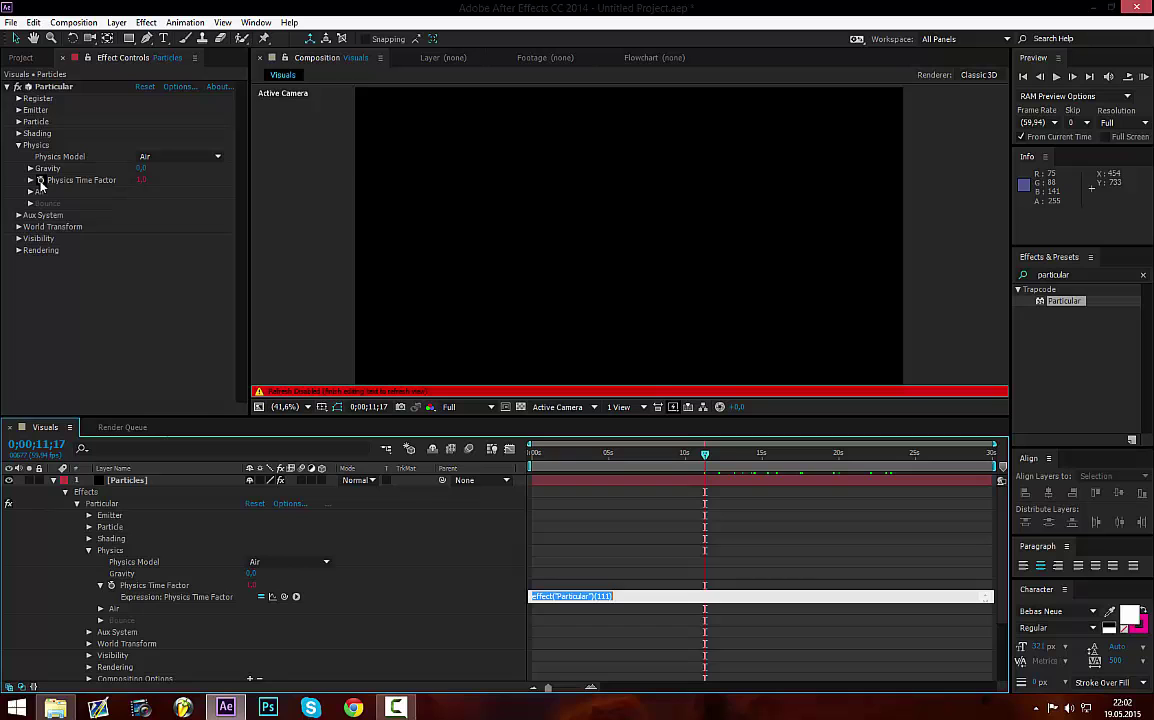
{"action": "left_click", "coordinate": [650, 587]}
- Copy Form's Sound Keys Displace expression and paste it into the Physics Time Factor expression
{"action": "scroll", "coordinate": [306, 504], "scroll_direction": "down", "scroll_amount": 3}
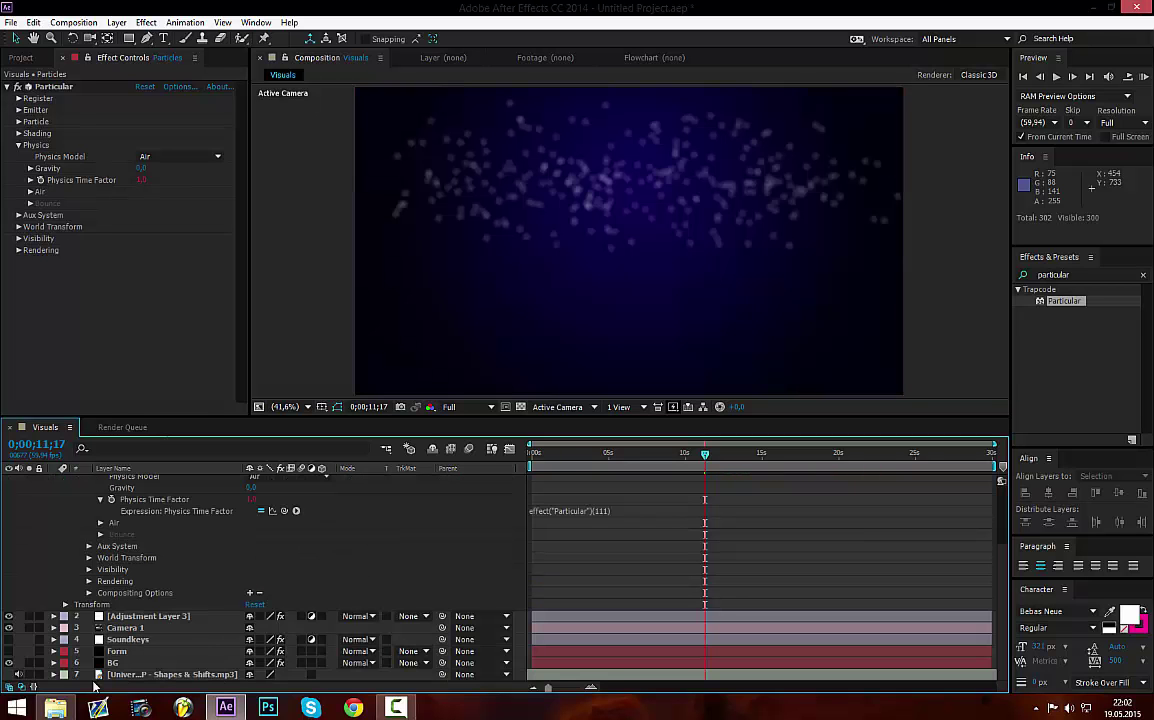
{"action": "left_click", "coordinate": [53, 617]}
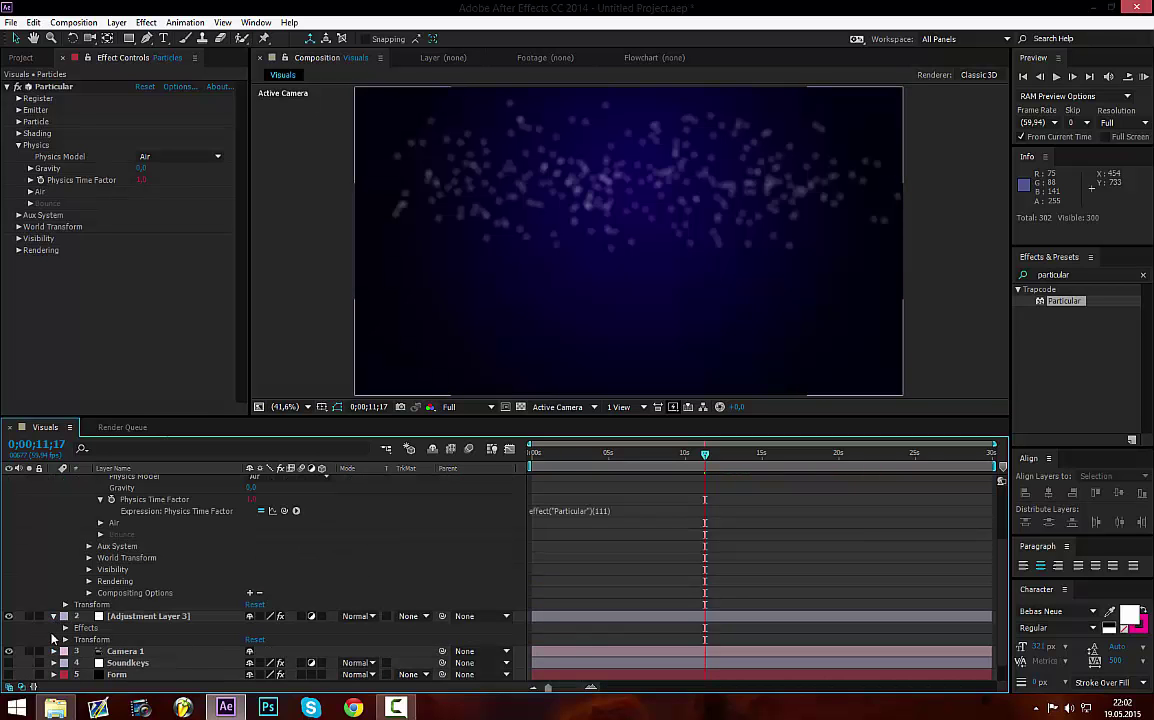
{"action": "left_click", "coordinate": [53, 617]}
{"action": "left_click", "coordinate": [52, 590]}
{"action": "scroll", "coordinate": [55, 657], "scroll_direction": "down", "scroll_amount": 3}
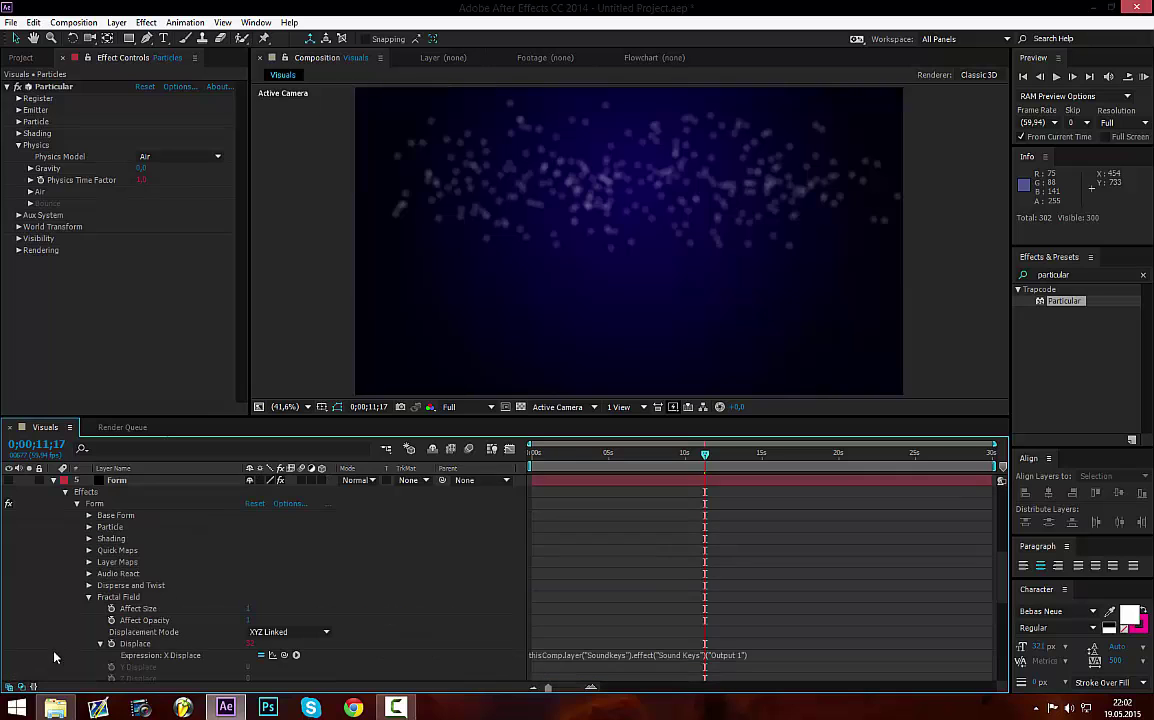
{"action": "left_click", "coordinate": [631, 652]}
{"action": "key", "text": "ctrl+c"}
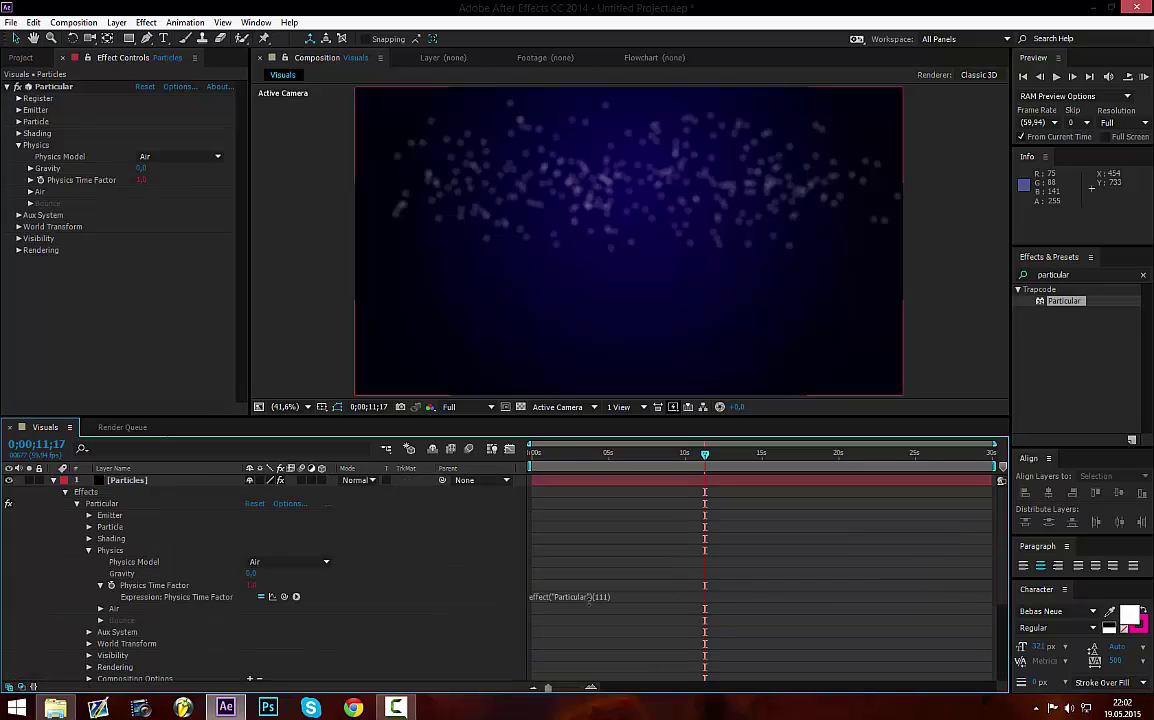
{"action": "left_click", "coordinate": [590, 596]}
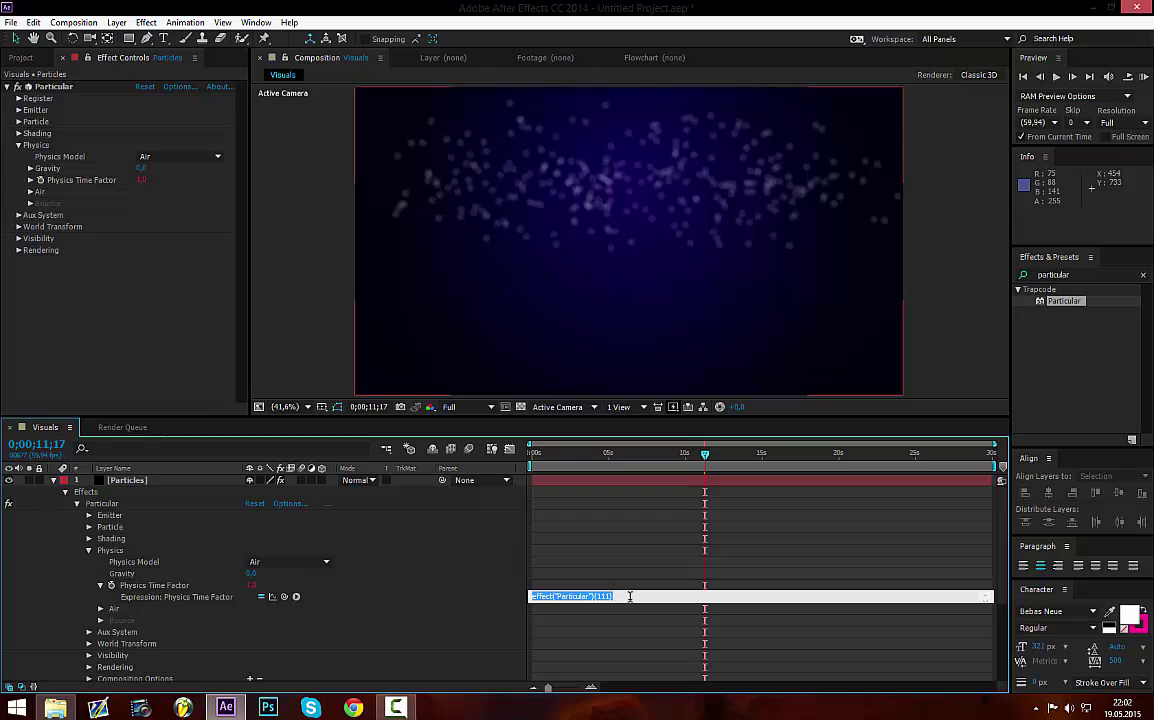
{"action": "key", "text": "ctrl+v"}
{"action": "left_click", "coordinate": [626, 509]}
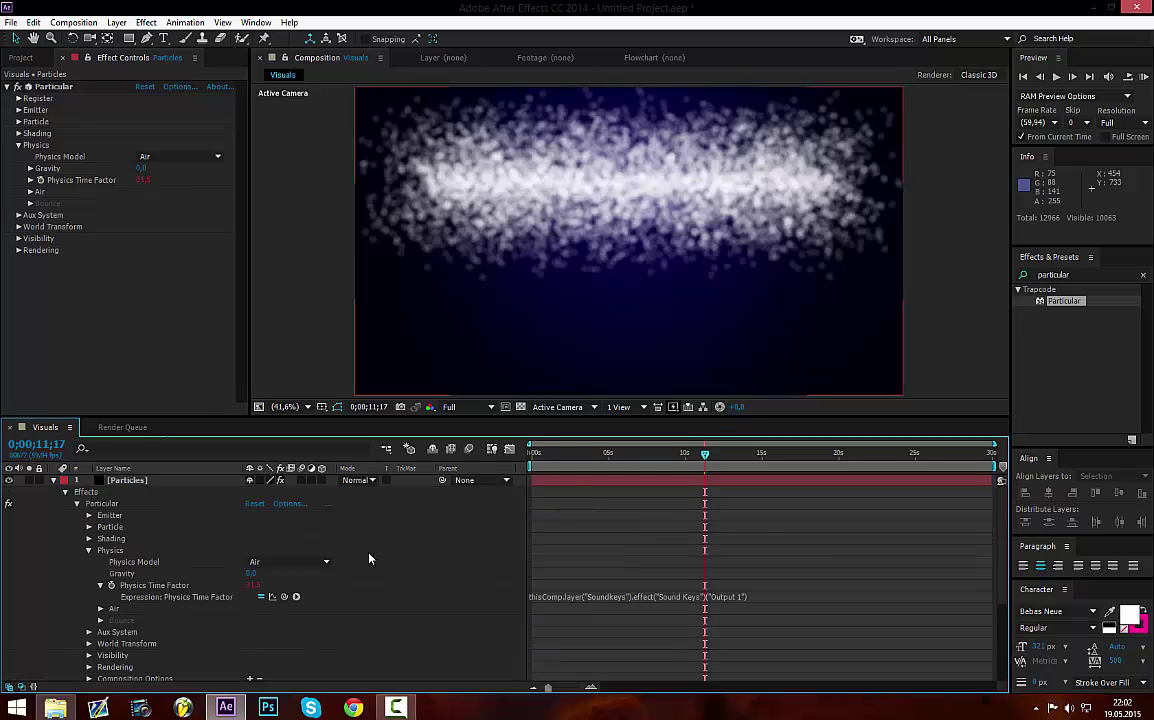
- Preview the animation between about 4 and 10 seconds, then delete the Particles layer
{"action": "left_click", "coordinate": [687, 452]}
{"action": "key", "text": "space"}
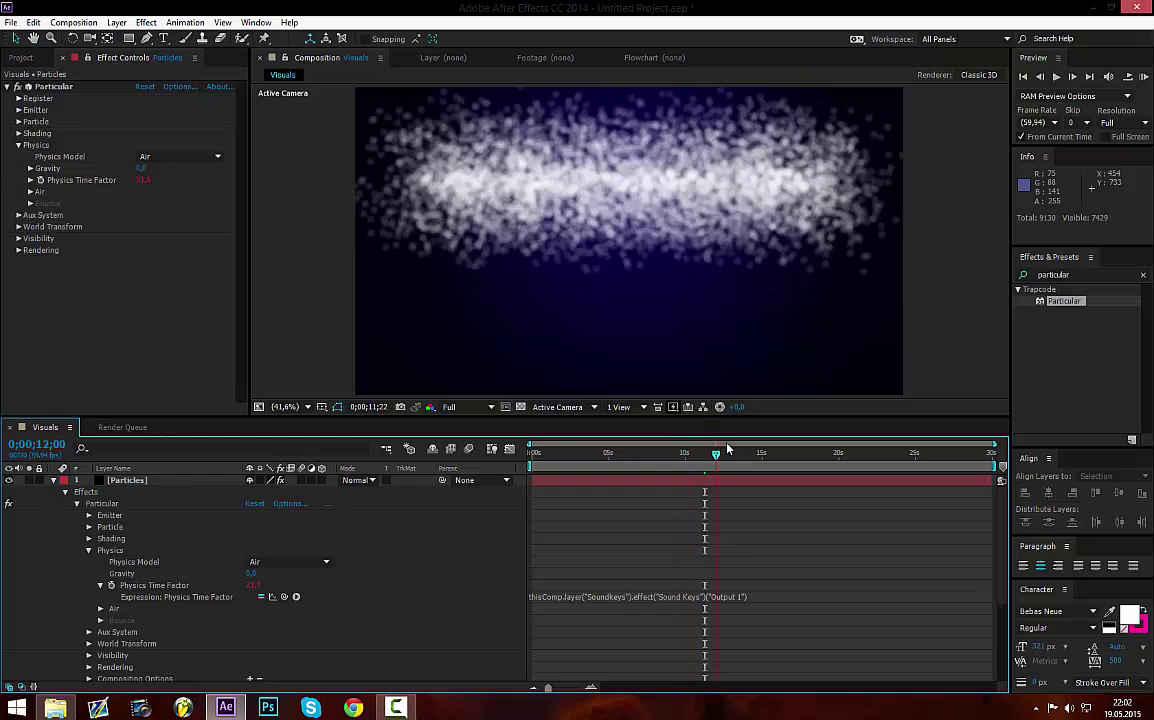
{"action": "left_click", "coordinate": [583, 453]}
{"action": "mouse_move", "coordinate": [581, 460]}
{"action": "left_mouse_down"}
{"action": "mouse_move", "coordinate": [554, 461]}
{"action": "mouse_move", "coordinate": [592, 465]}
{"action": "left_mouse_up"}
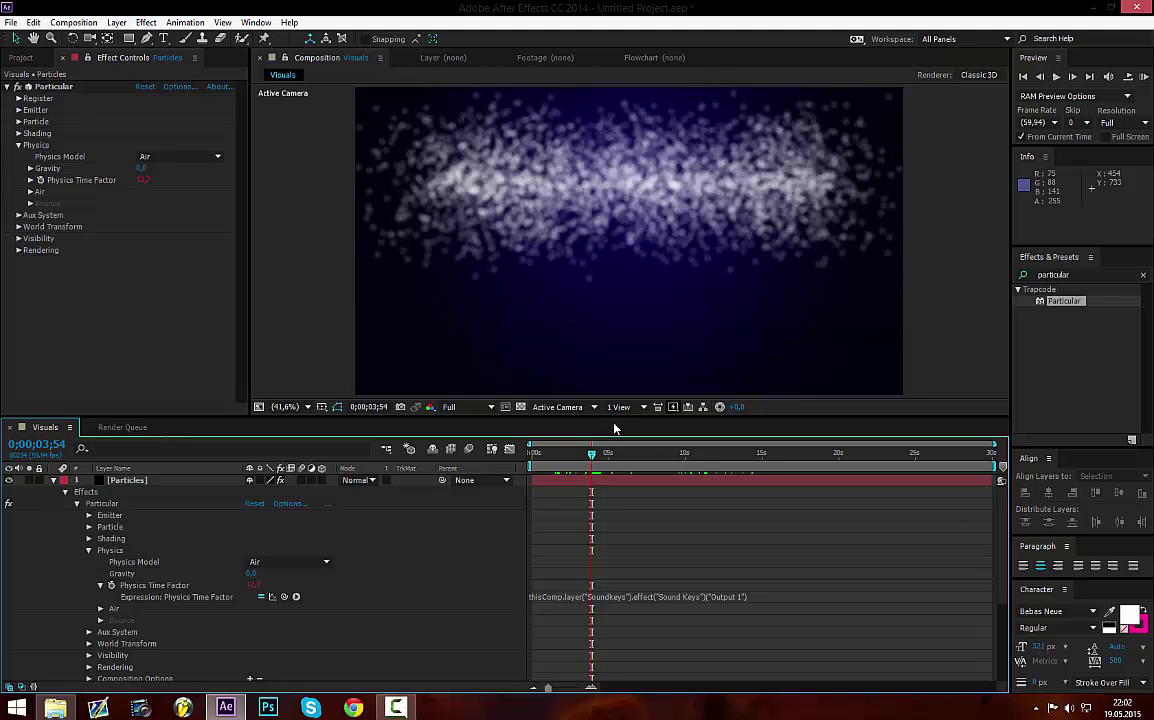
{"action": "key", "text": "space"}
{"action": "key", "text": "Delete"}
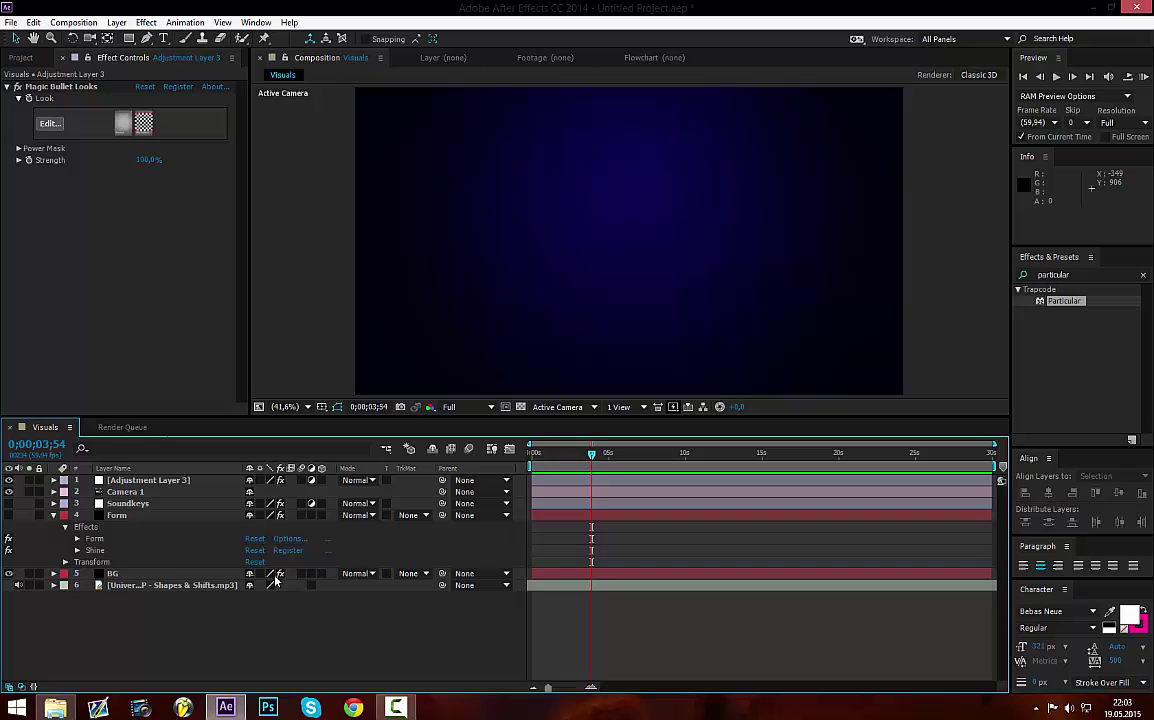
- Make the Form layer visible again and RAM-preview the wave from 0;00;09;43 at reduced quality
{"action": "left_click", "coordinate": [53, 516]}
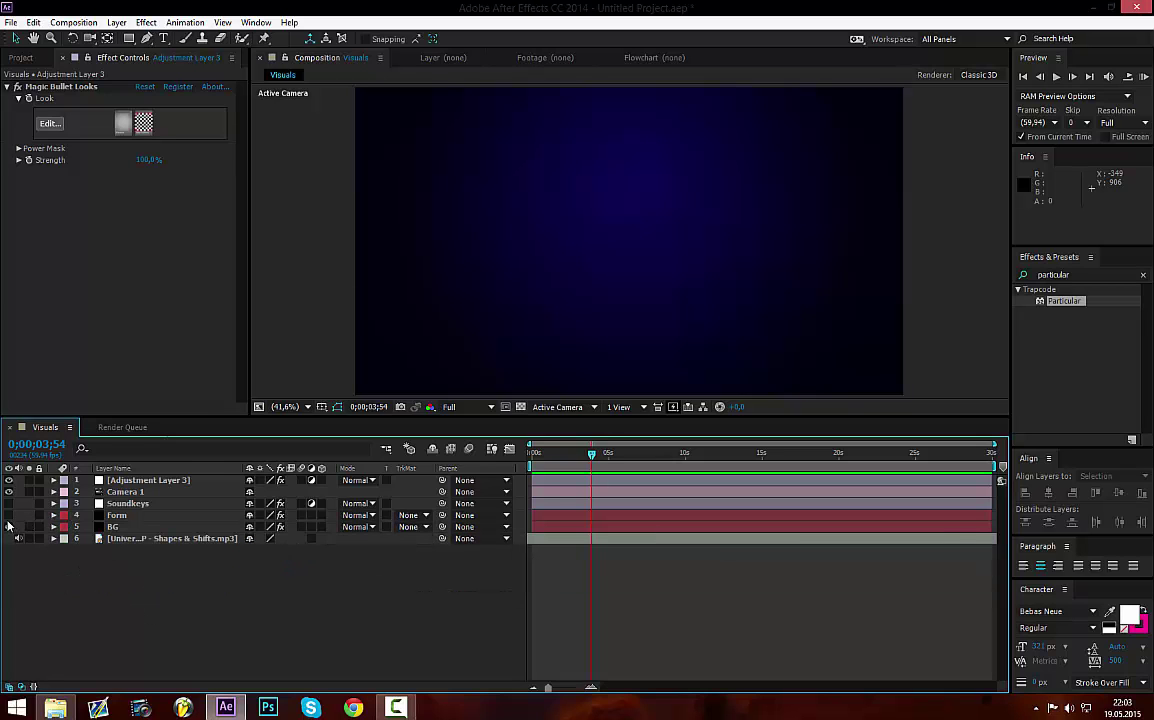
{"action": "left_click", "coordinate": [9, 515]}
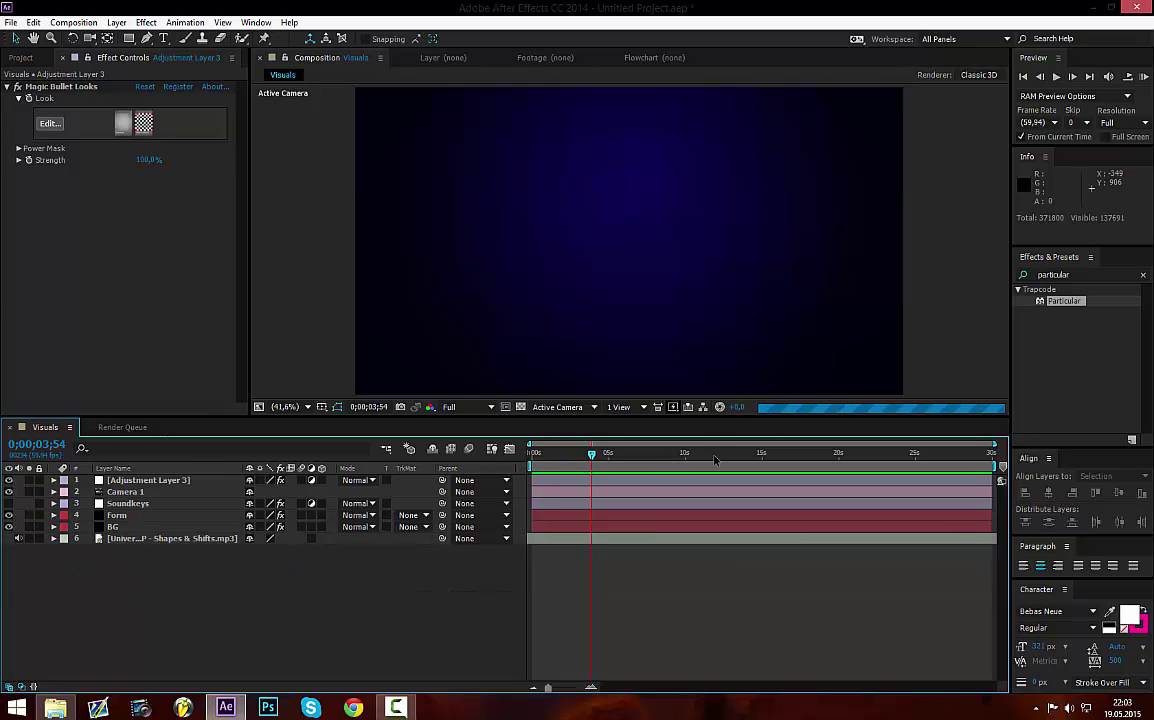
{"action": "left_click", "coordinate": [682, 455]}
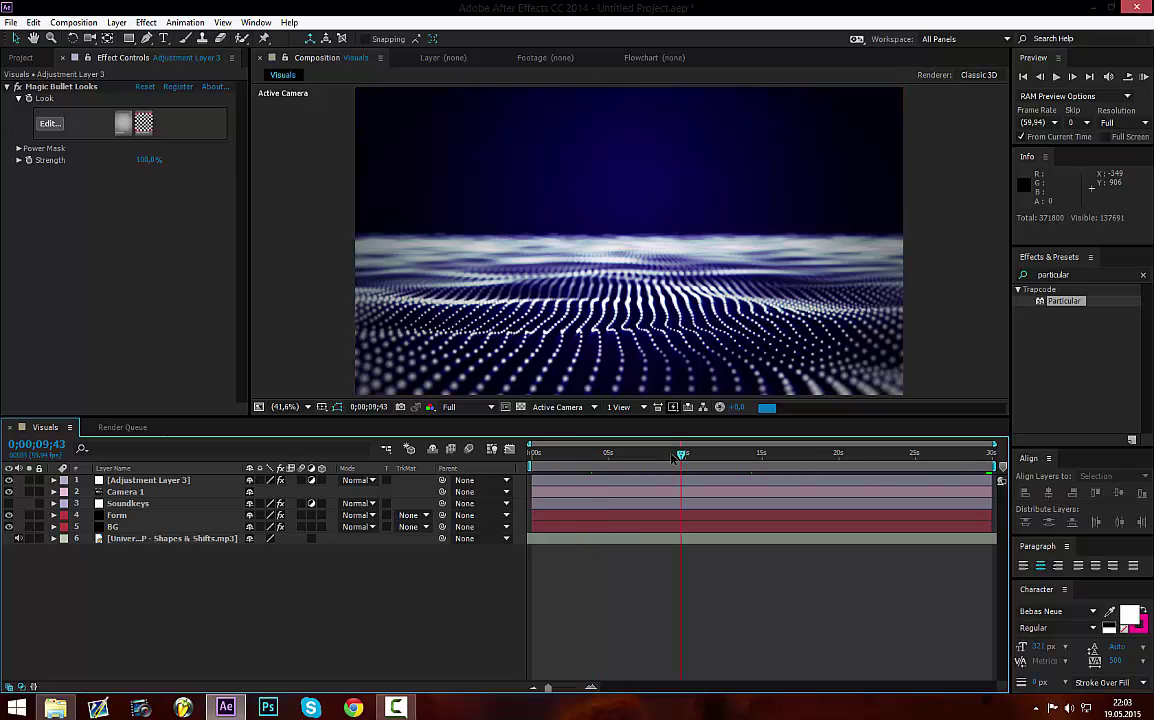
{"action": "mouse_move", "coordinate": [396, 708]}
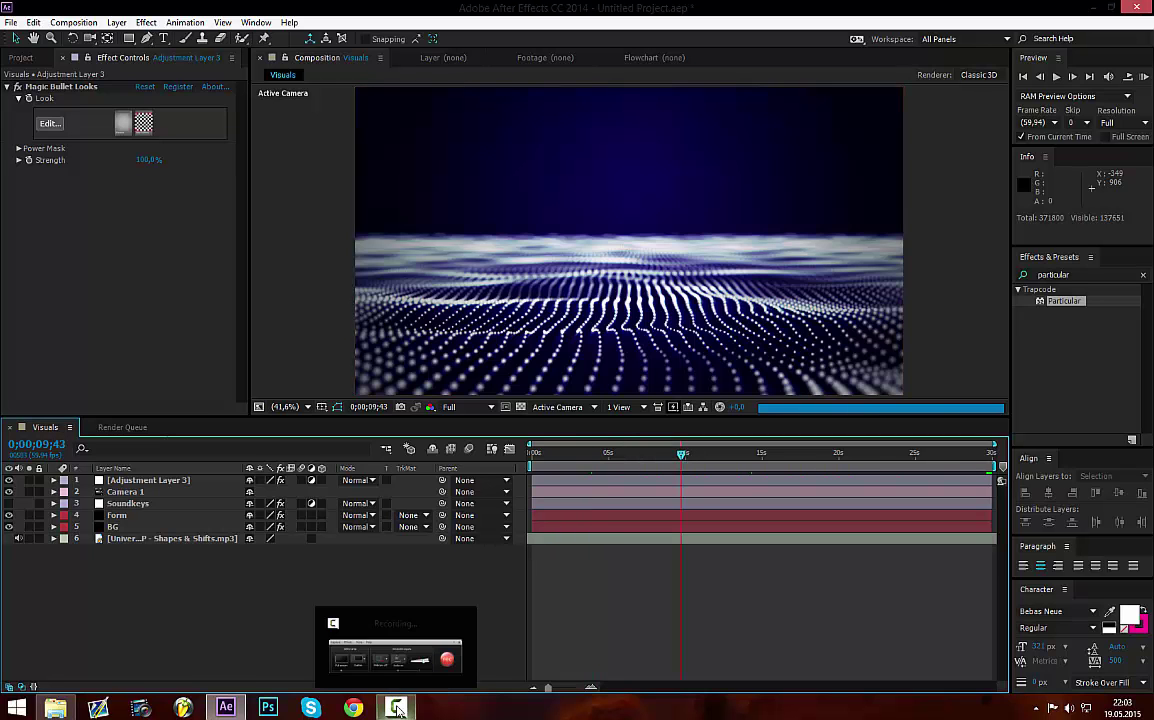
{"action": "left_click", "coordinate": [399, 637]}
{"action": "left_click", "coordinate": [311, 580]}
{"action": "key", "text": "shift+KP_0"}
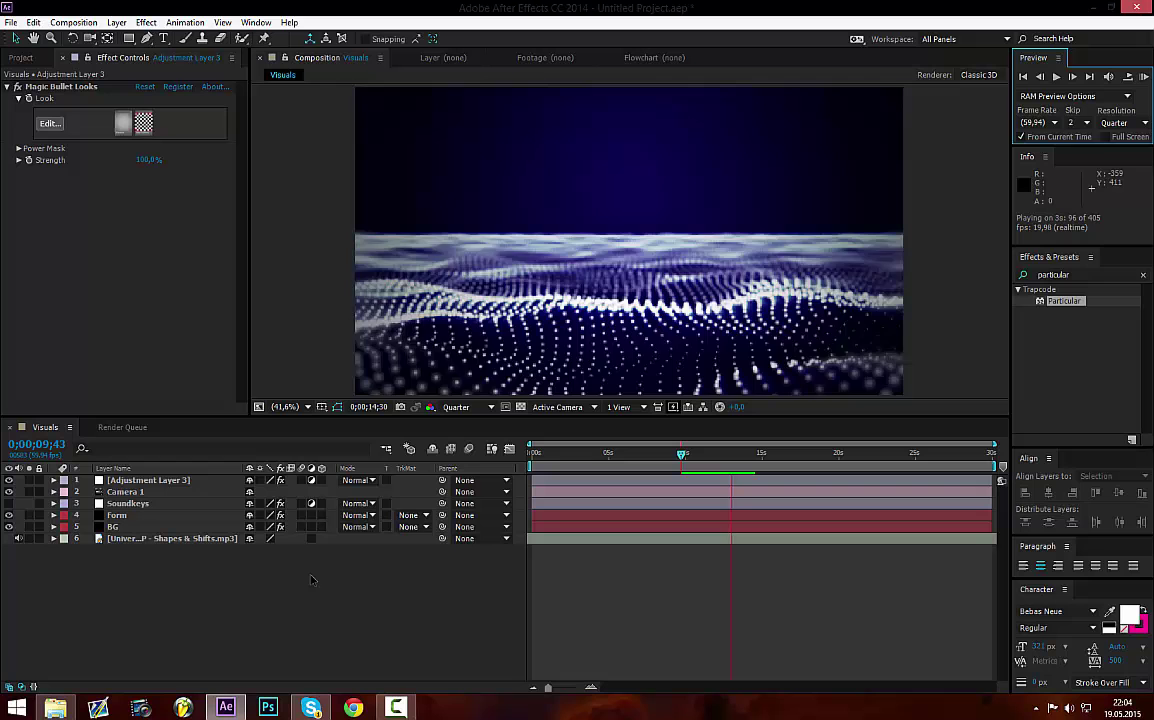
{"action": "key", "text": "space"}
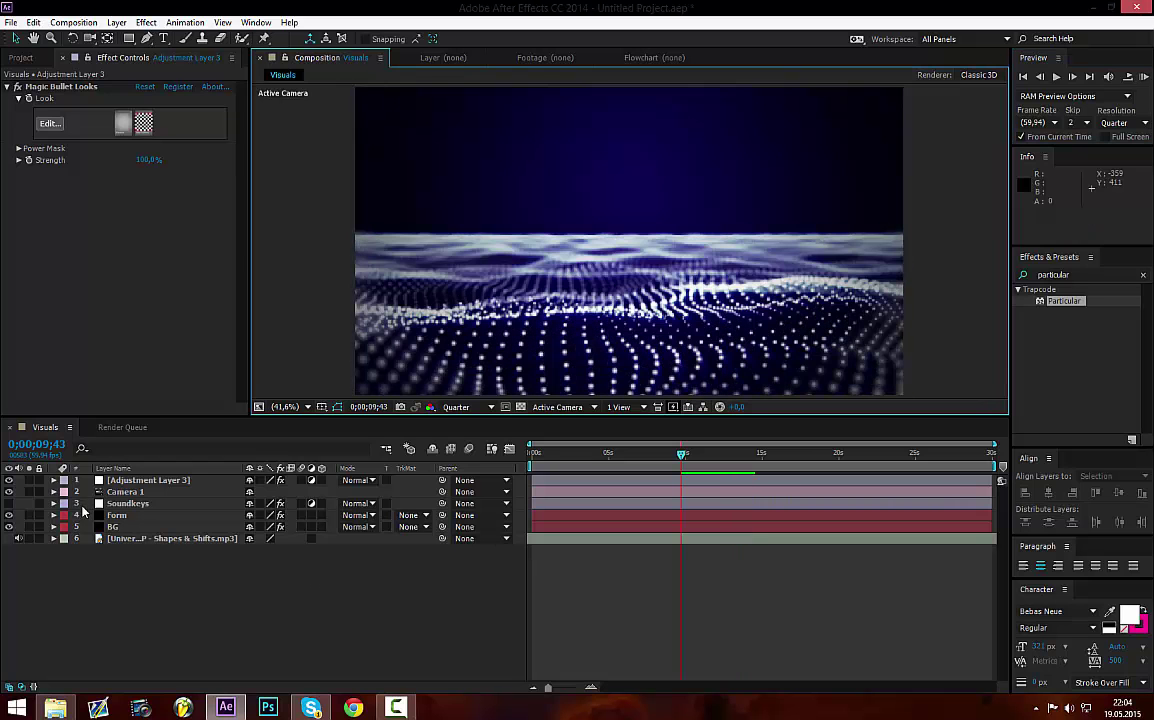
{"action": "left_click", "coordinate": [158, 479]}
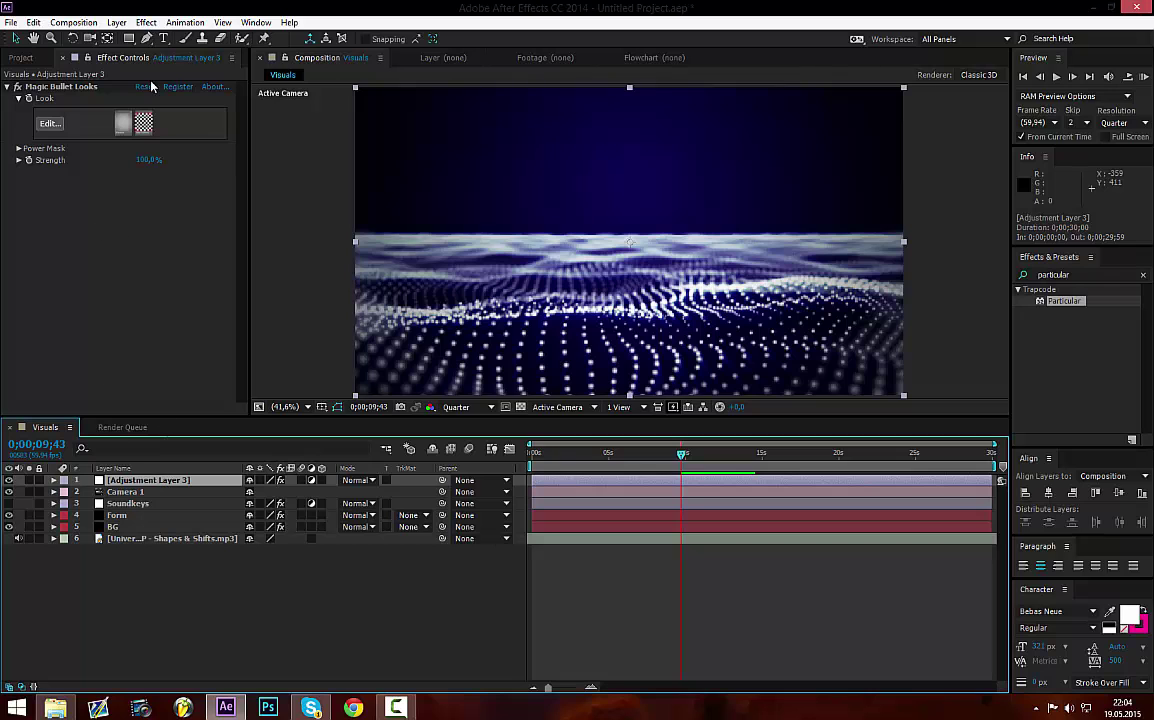
- On the Soundkeys layer, raise Sound Keys Range 1 Max from 75 to 80 and regenerate its output with Apply
{"action": "left_click", "coordinate": [130, 503]}
{"action": "left_click", "coordinate": [9, 88]}
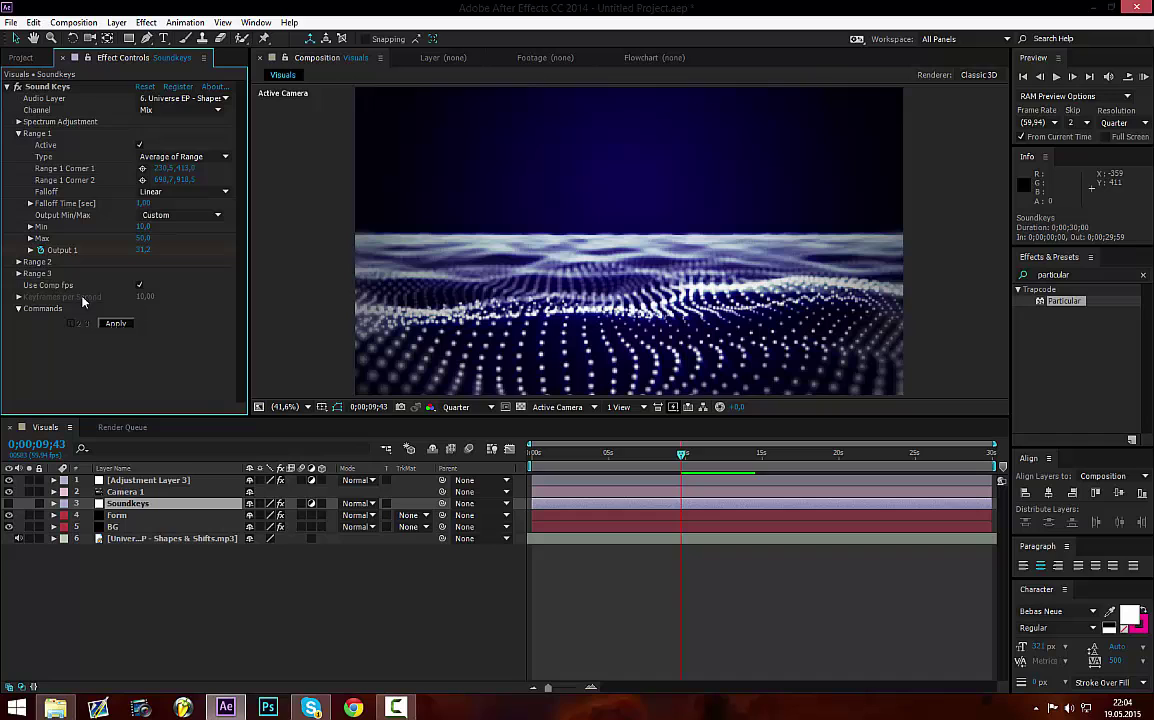
{"action": "left_click", "coordinate": [144, 239]}
{"action": "type", "text": "75"}
{"action": "key", "text": "Return"}
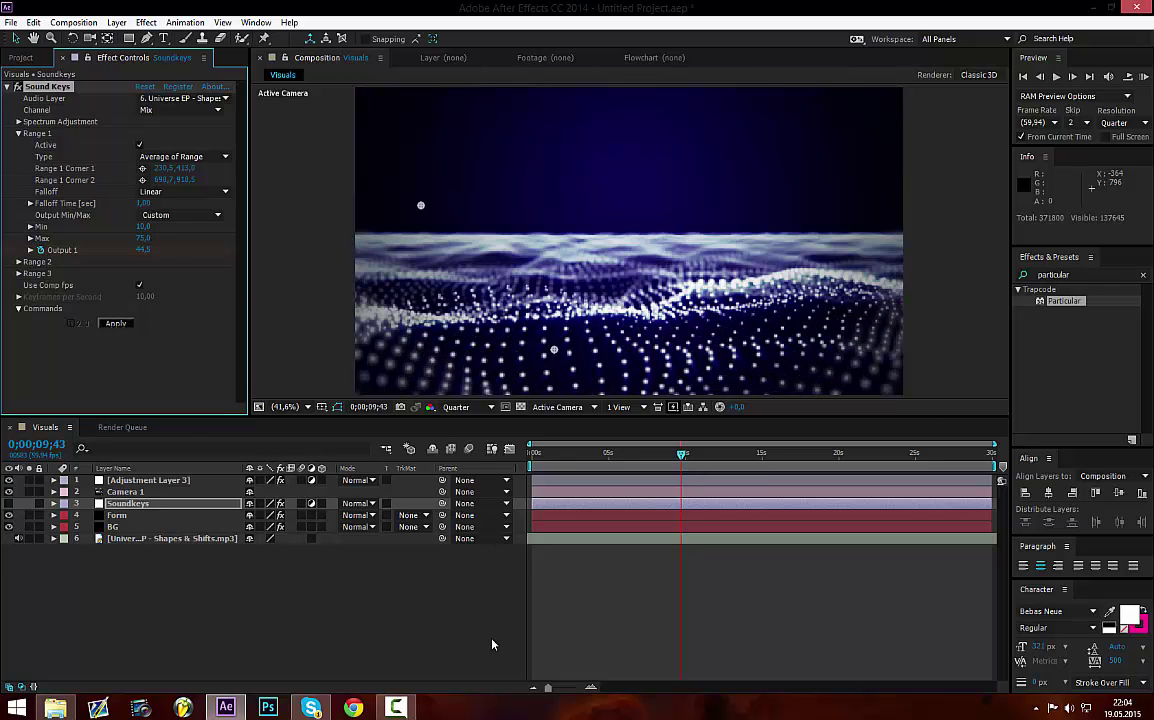
{"action": "left_click", "coordinate": [142, 239]}
{"action": "type", "text": "80"}
{"action": "key", "text": "Return"}
{"action": "left_click", "coordinate": [116, 324]}
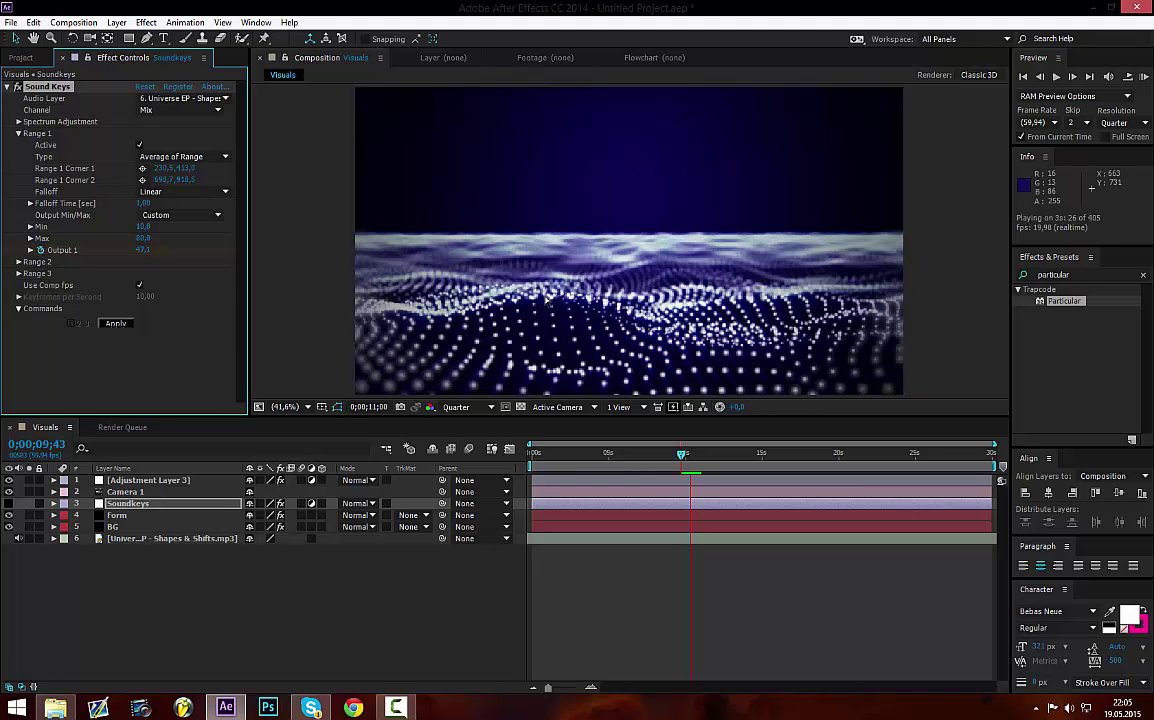
- Stop the preview, collapse Sound Keys, clear the effects search, and set composition resolution to Full
{"action": "left_click", "coordinate": [420, 203]}
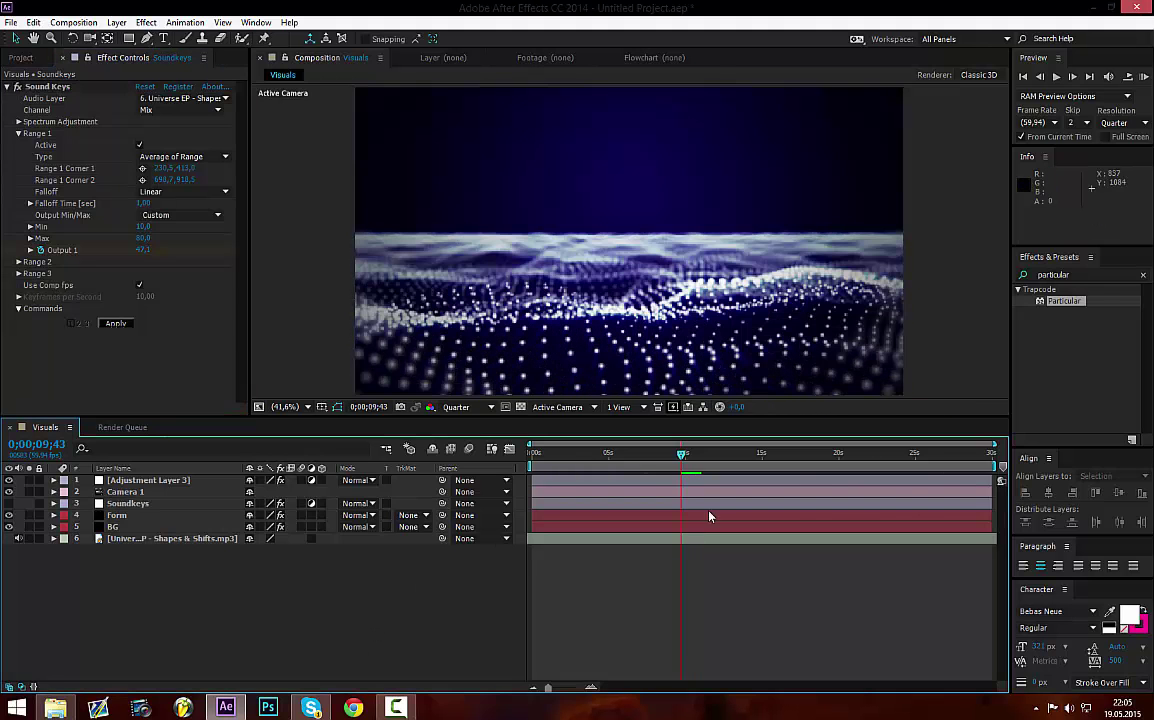
{"action": "left_click", "coordinate": [9, 88]}
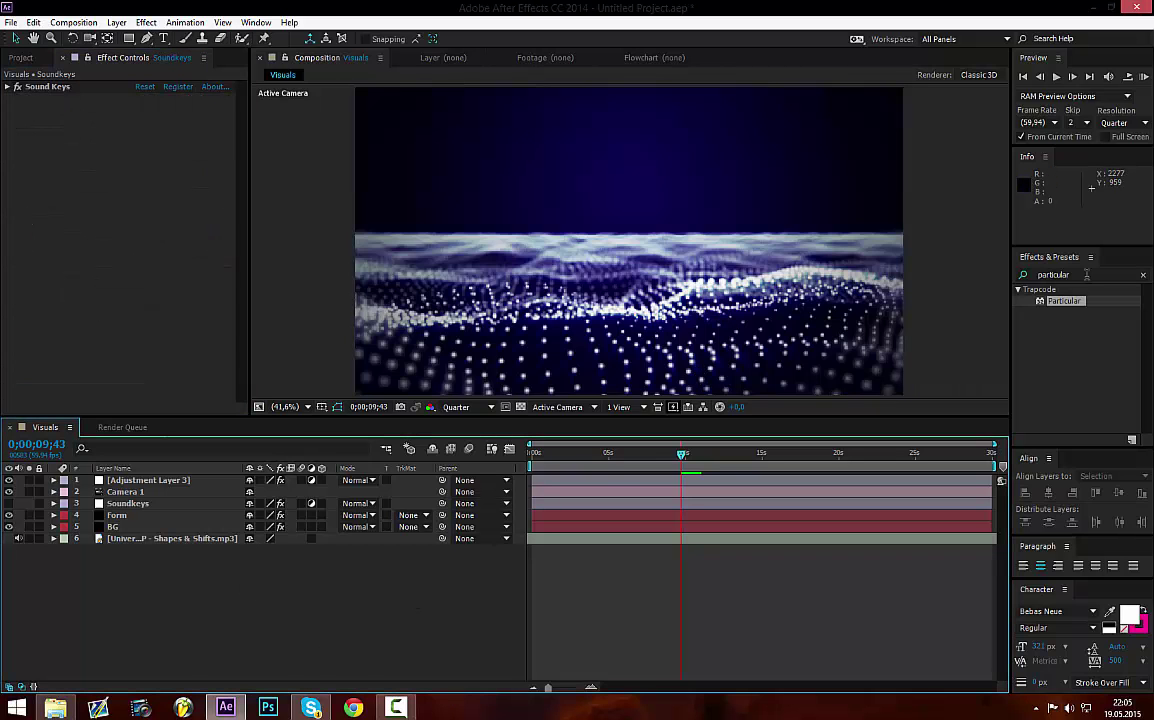
{"action": "left_click", "coordinate": [1144, 275]}
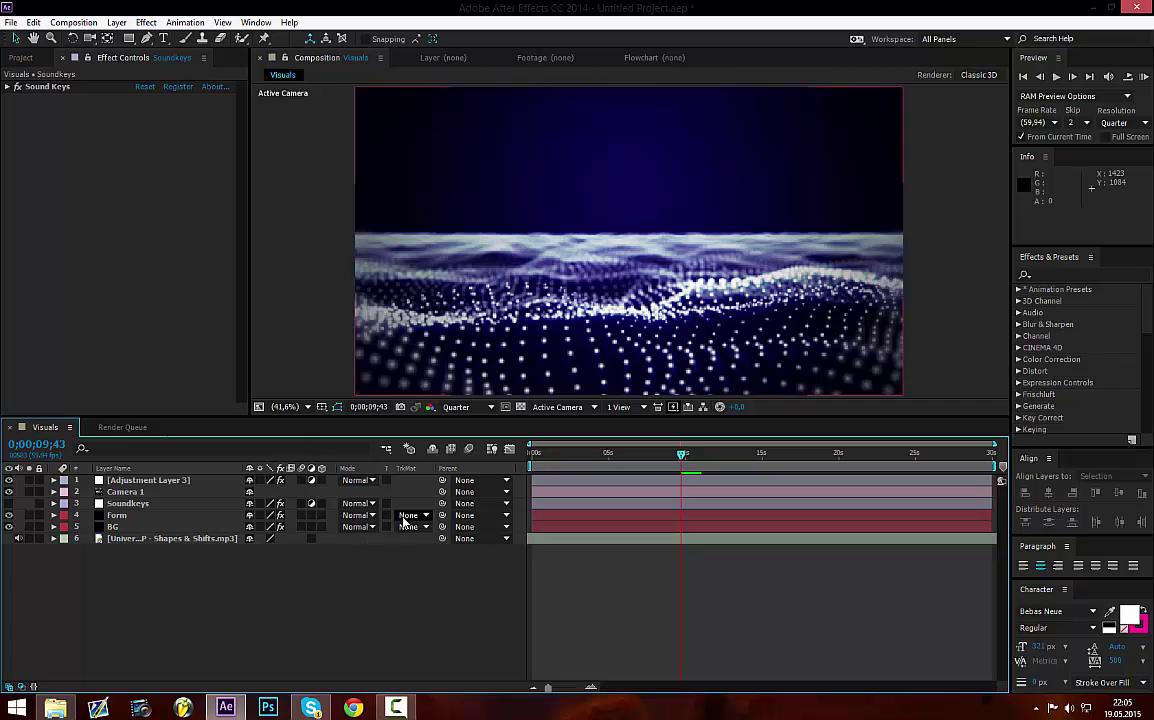
{"action": "left_click", "coordinate": [472, 407]}
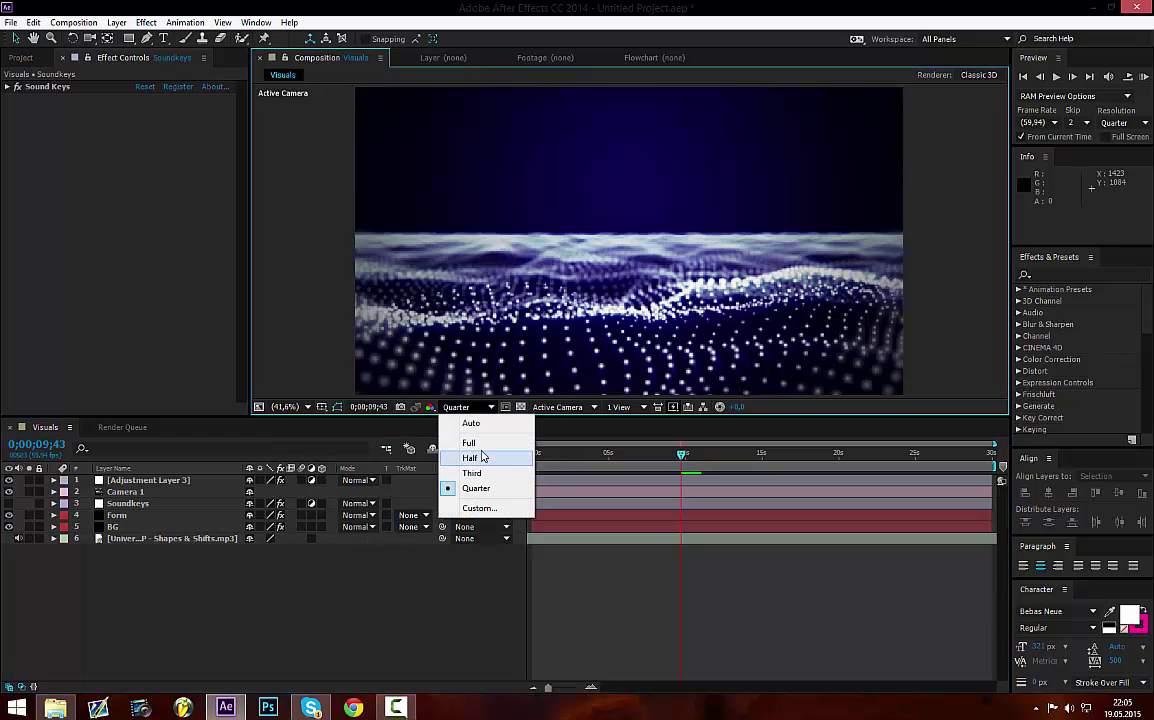
{"action": "left_click", "coordinate": [478, 443]}
- Set preview Resolution Full, Skip 0, play from the start, and move to 0;00;11;30
{"action": "left_click", "coordinate": [1141, 124]}
{"action": "left_click", "coordinate": [1092, 156]}
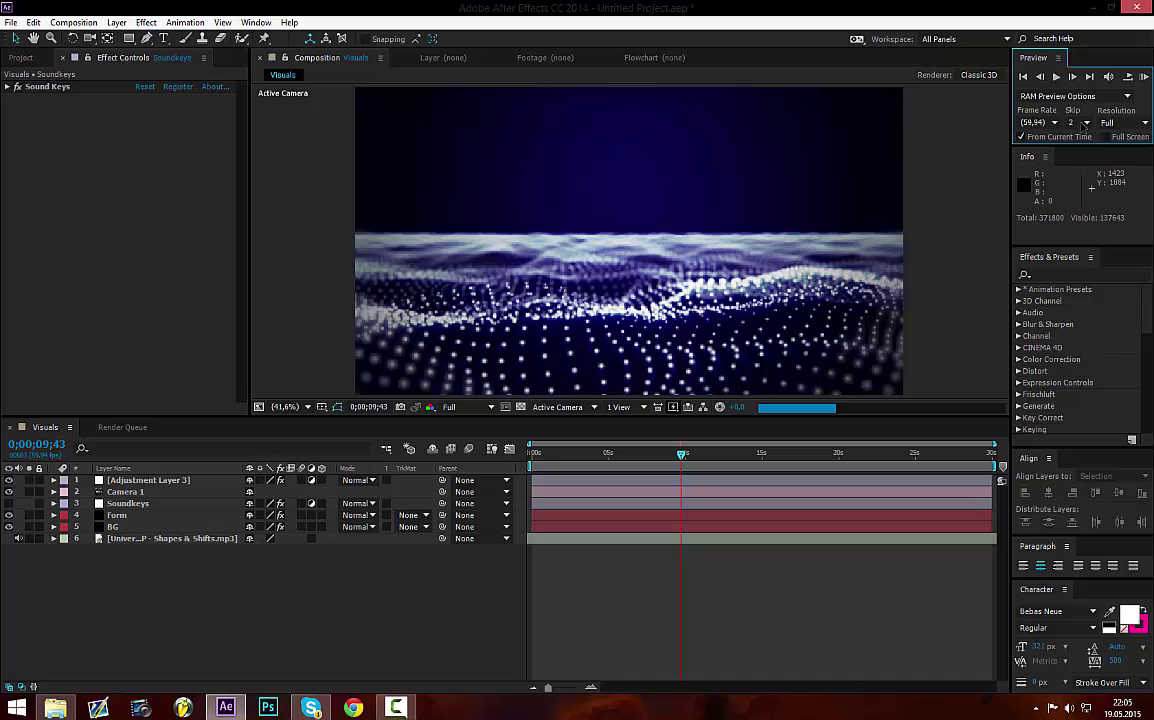
{"action": "left_click", "coordinate": [1078, 123]}
{"action": "left_click", "coordinate": [1090, 138]}
{"action": "left_click", "coordinate": [1021, 136]}
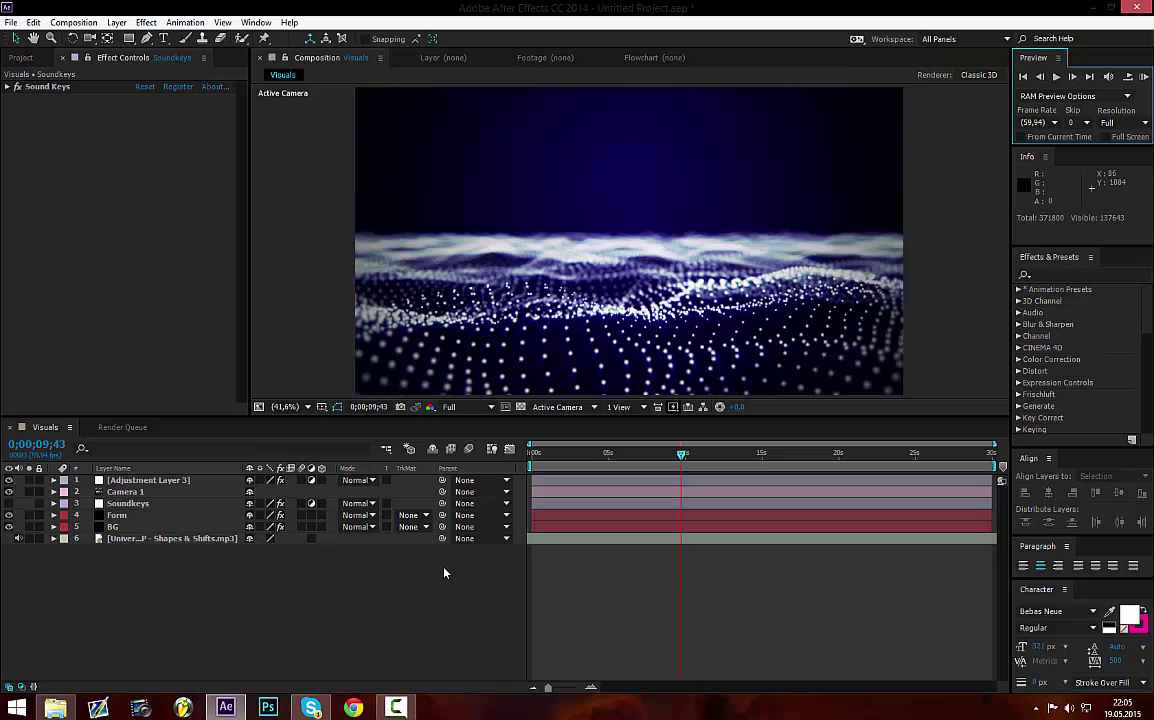
{"action": "left_click_drag", "start_coordinate": [684, 458], "coordinate": [708, 456]}
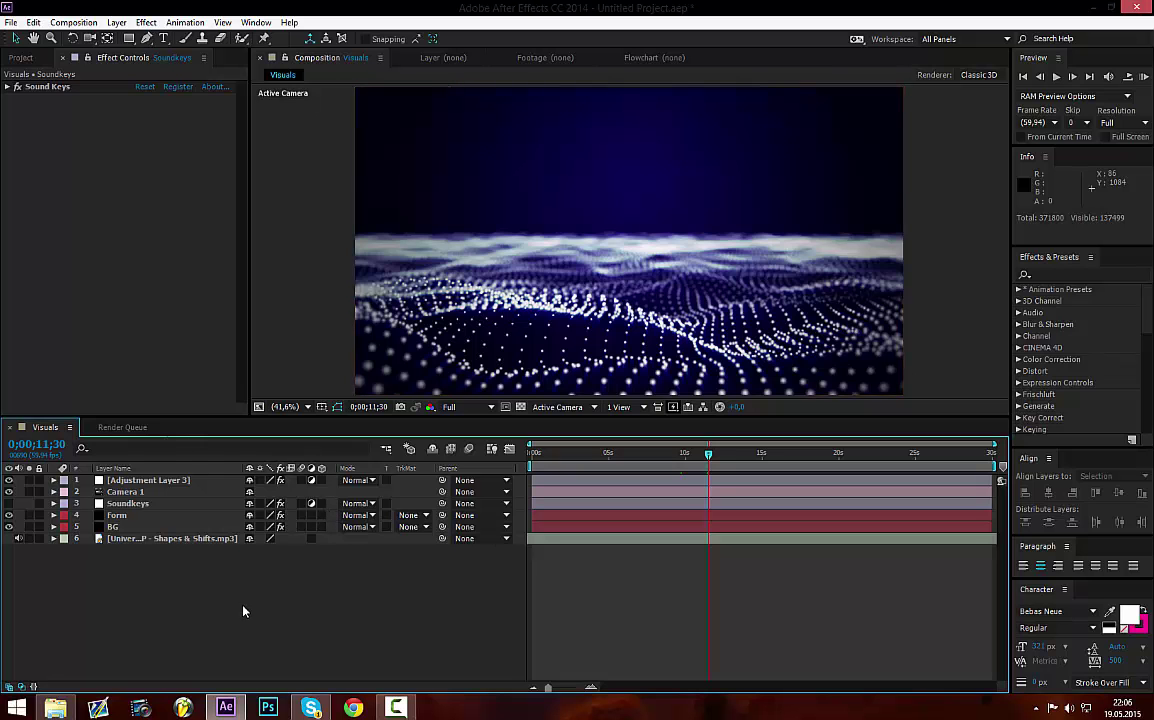
- Open the recent klaypex.aep Form visualizer project without saving, then deselect the Form 2 layer
{"action": "left_click", "coordinate": [10, 22]}
{"action": "mouse_move", "coordinate": [77, 69]}
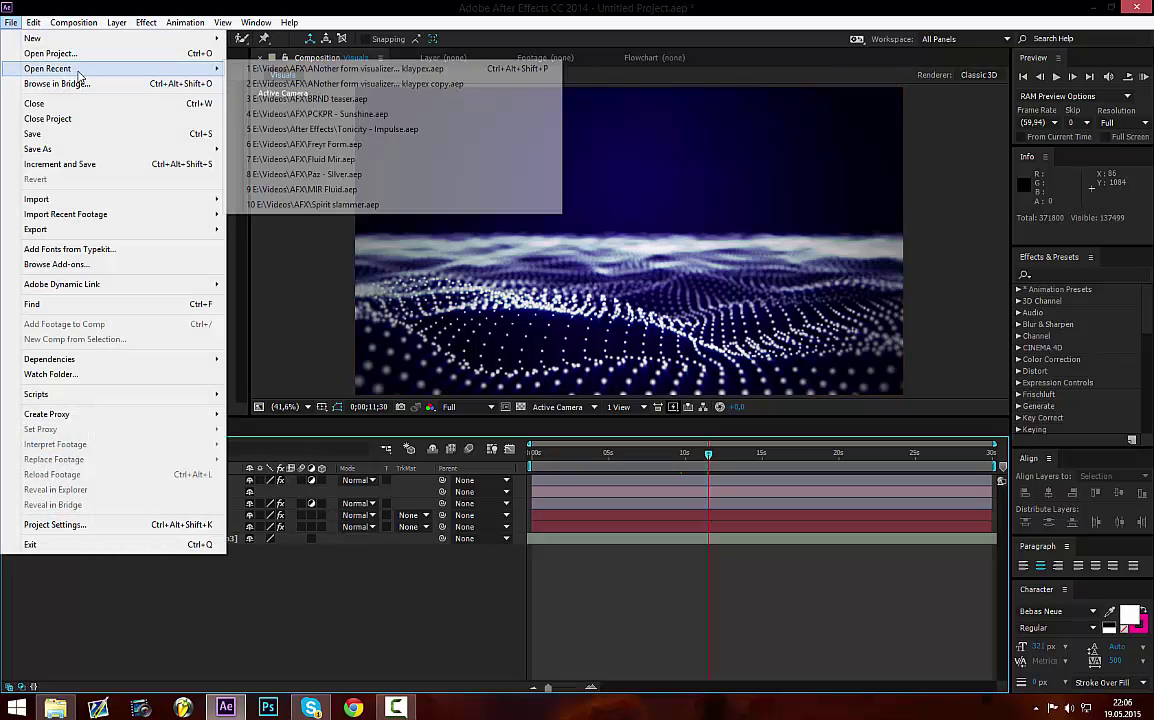
{"action": "left_click", "coordinate": [386, 69]}
{"action": "left_click", "coordinate": [603, 373]}
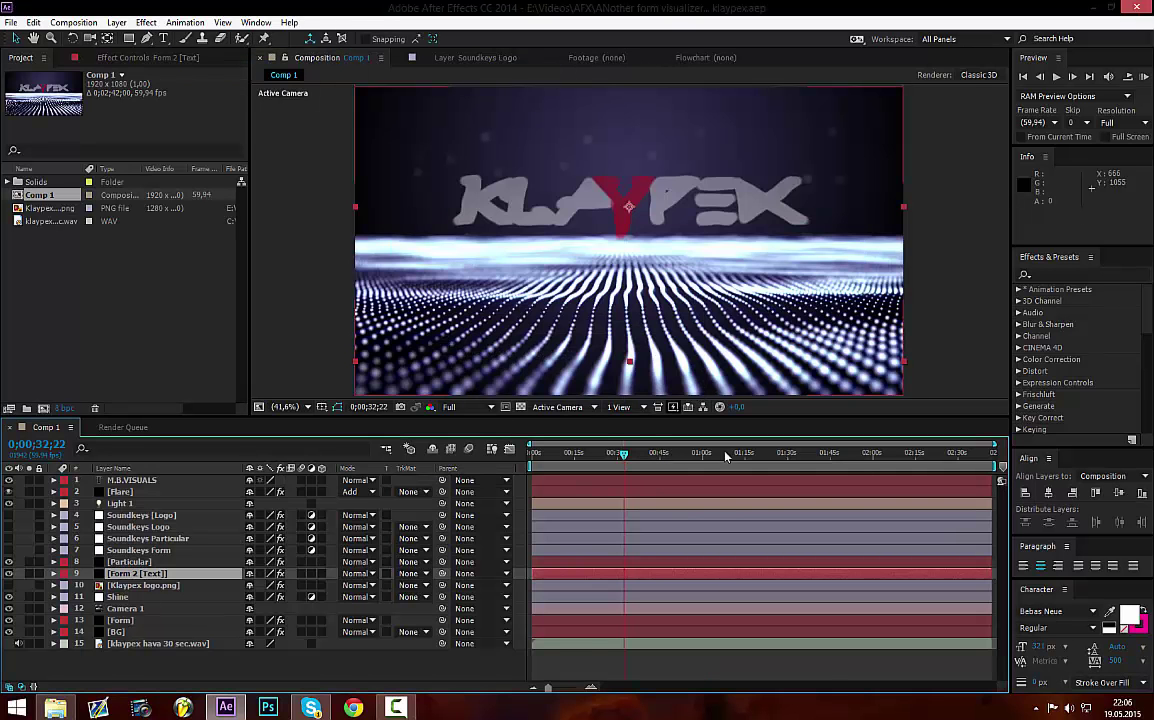
{"action": "left_click", "coordinate": [268, 679]}
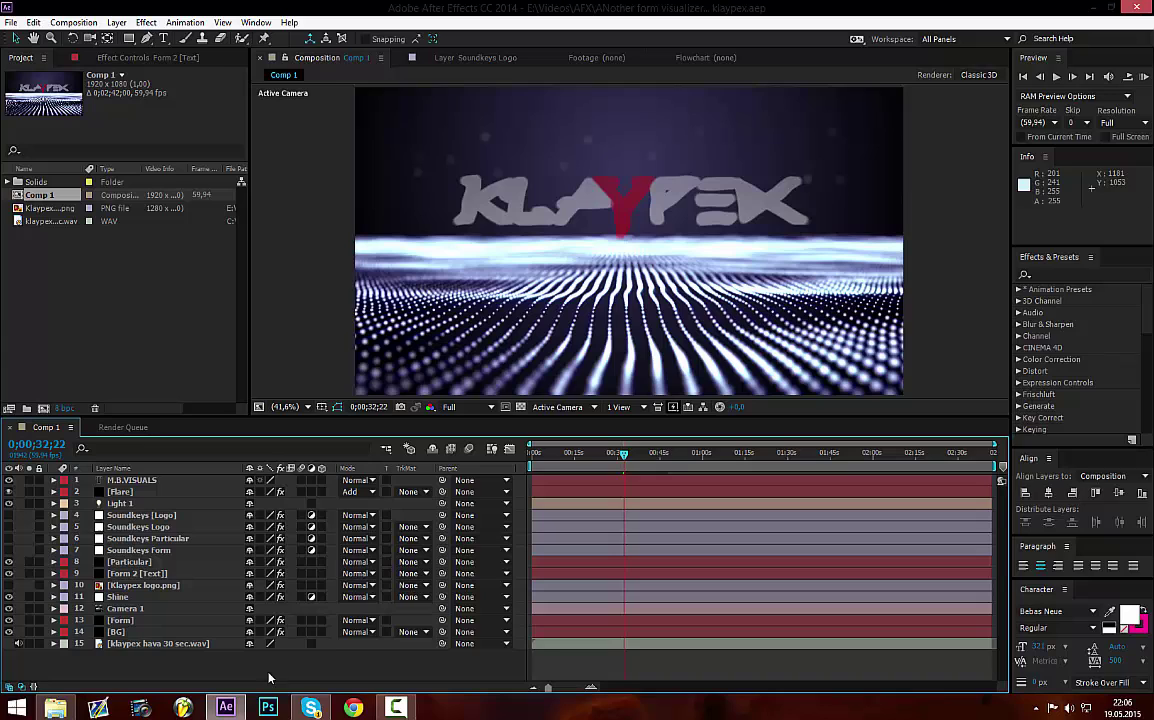